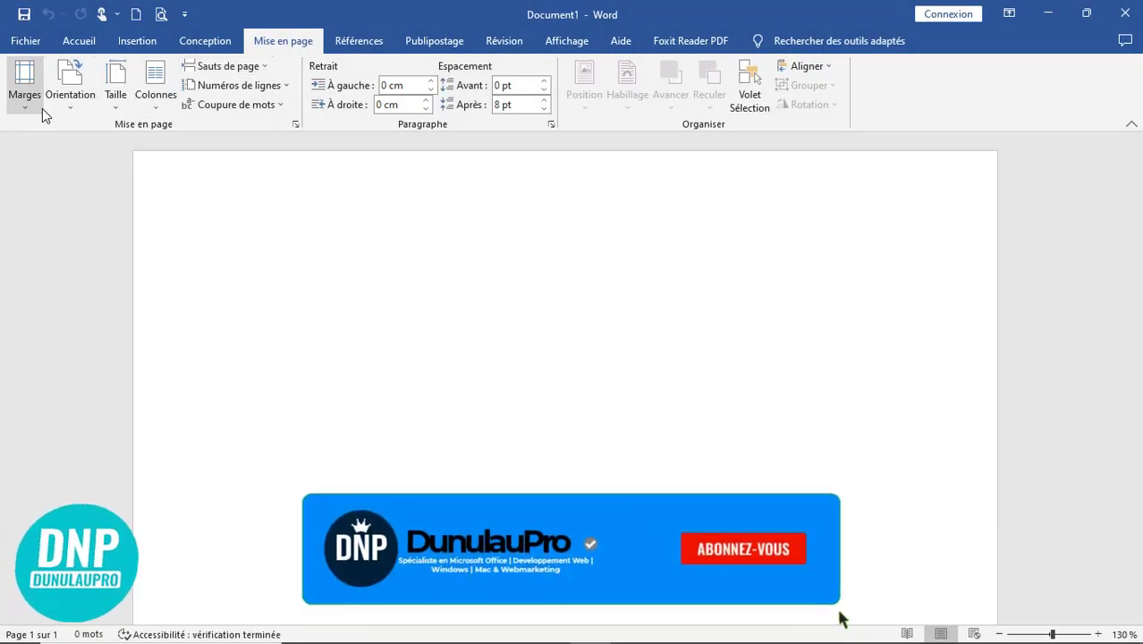
Set the top, bottom, left and right page margins to 0 cm through Custom Margins.
click(42, 109)
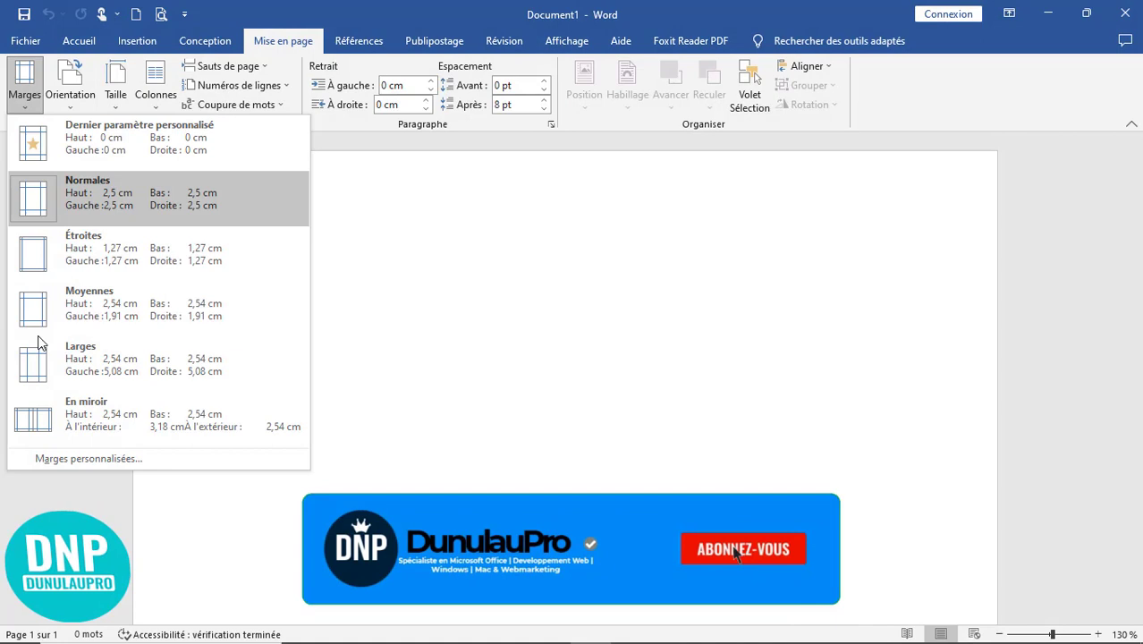
click(62, 462)
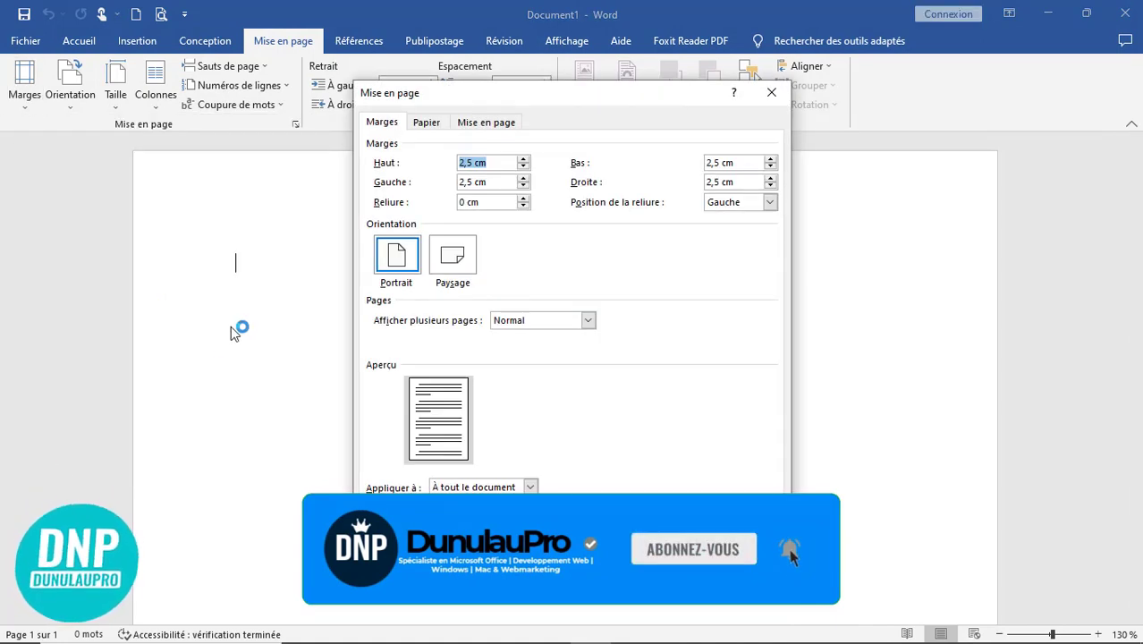
text(0)
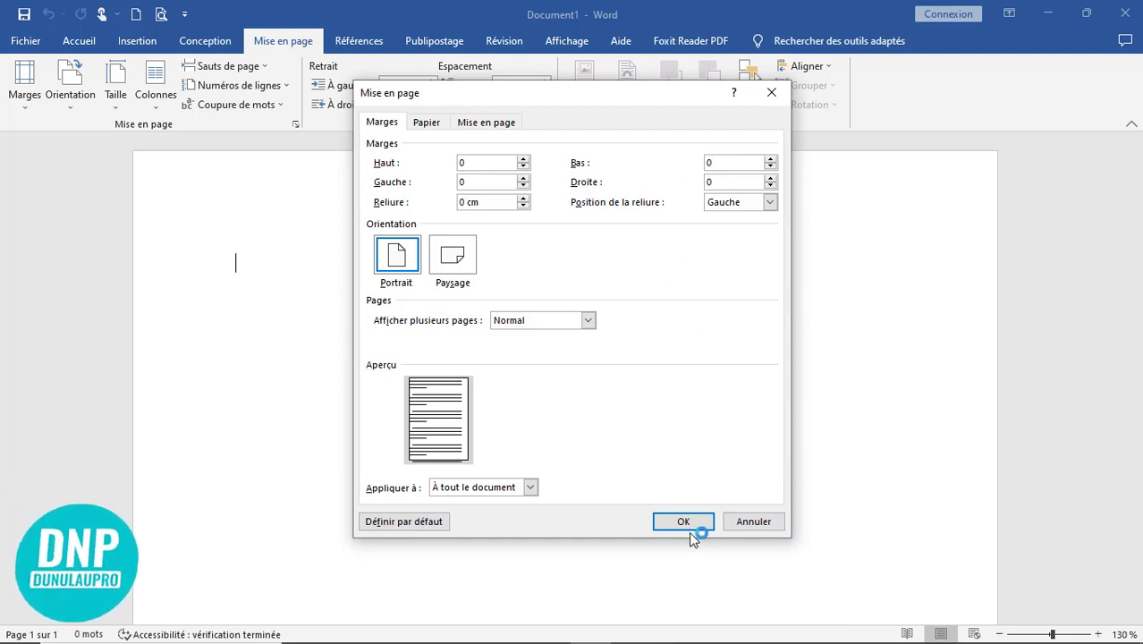
key(Return)
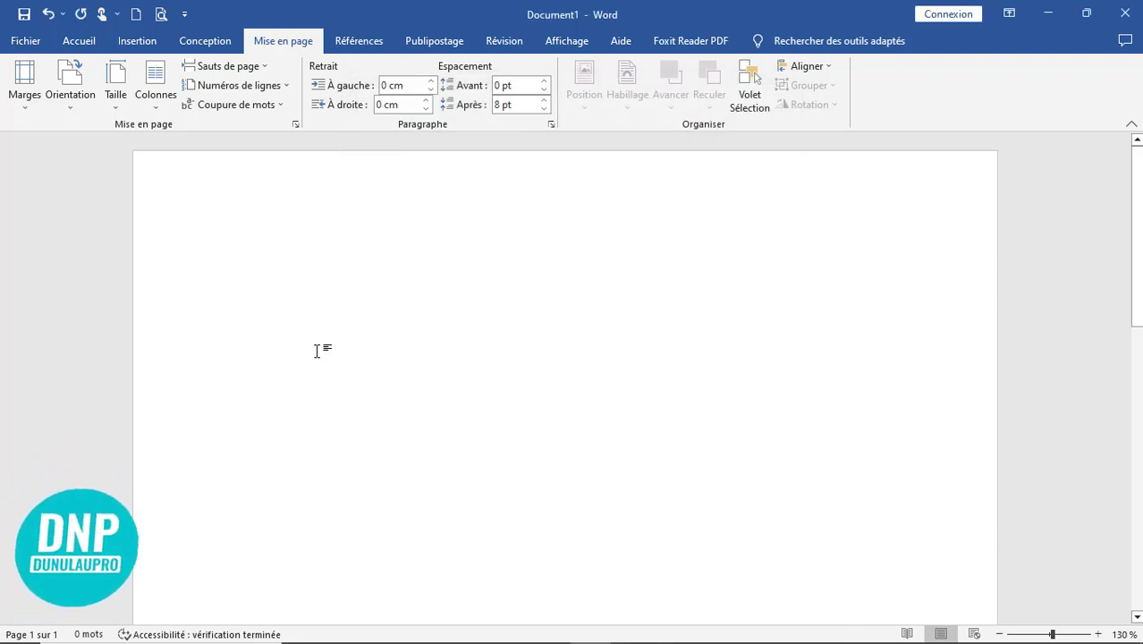
scroll(318, 350, down, 5)
scroll(319, 350, up, 5)
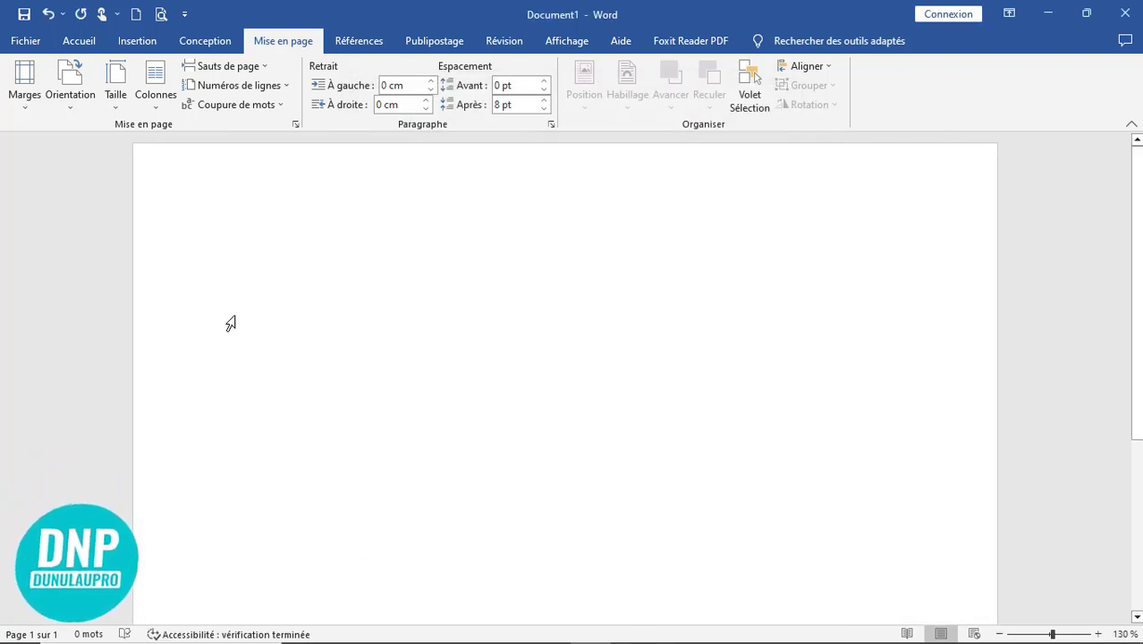
Draw a full-width rectangle flush with the page top, about 8.55 cm tall.
click(134, 42)
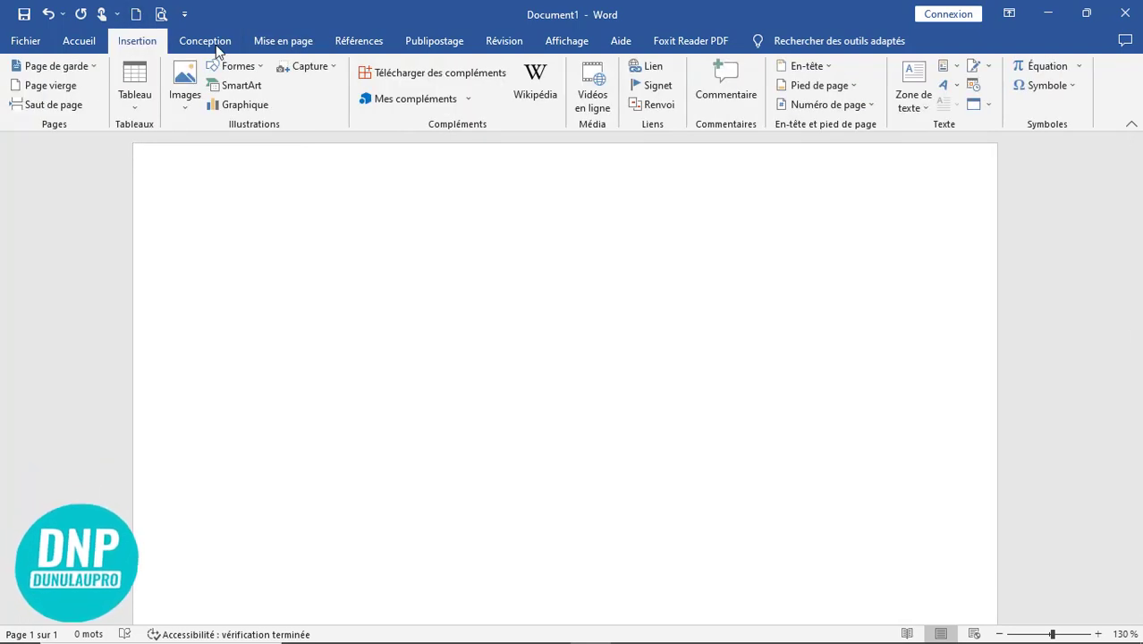
click(255, 67)
click(264, 104)
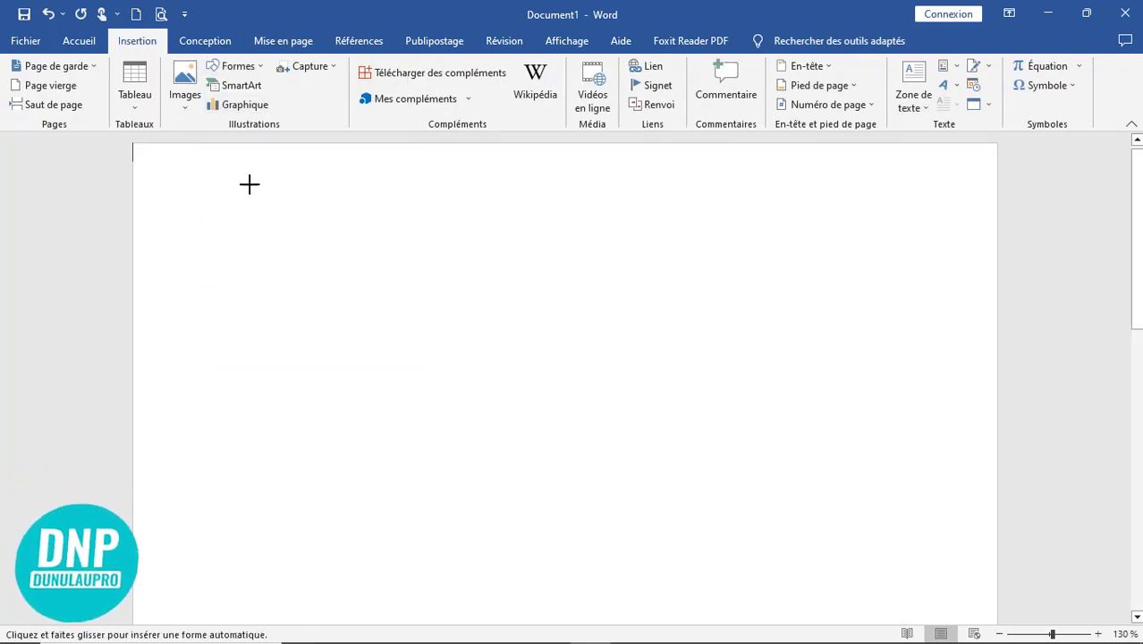
drag(133, 150, 997, 407)
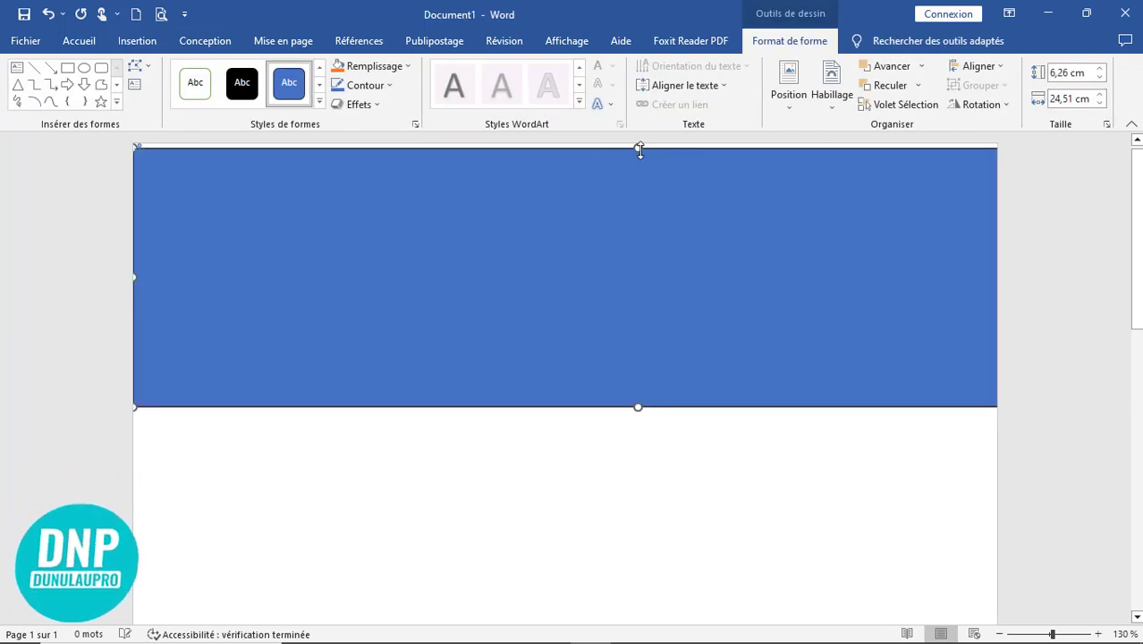
drag(639, 150, 638, 69)
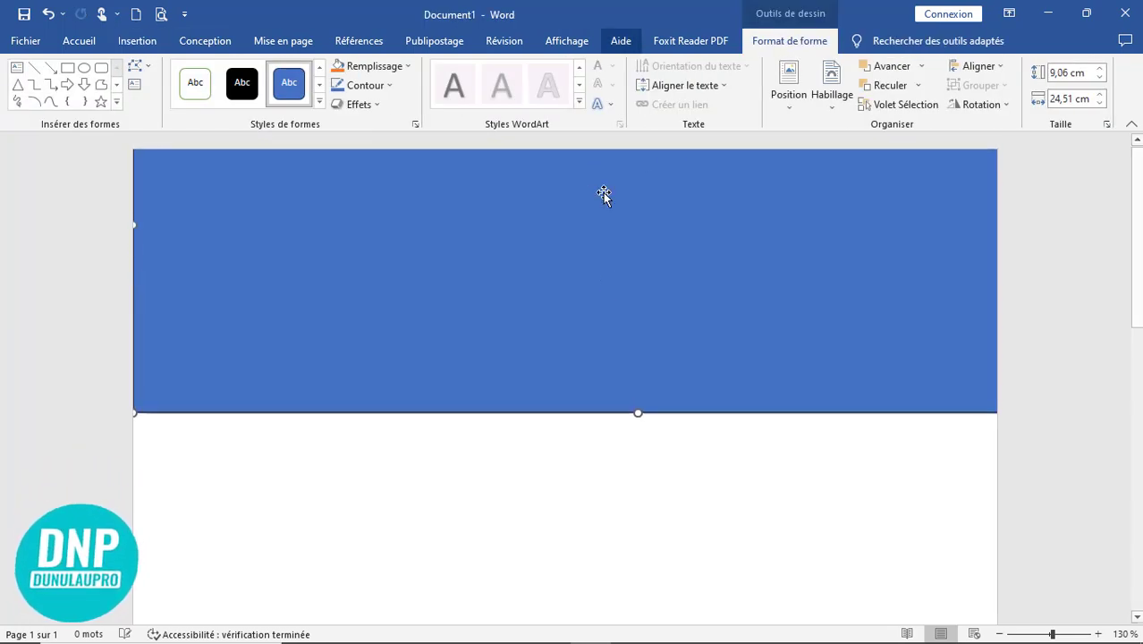
drag(639, 414, 638, 395)
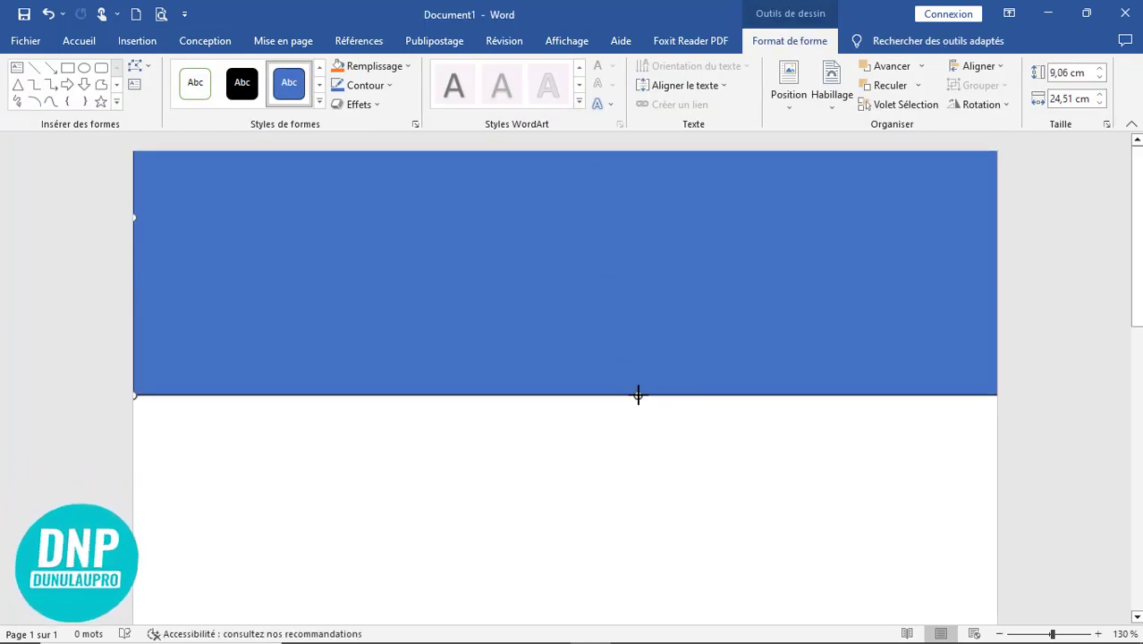
click(400, 66)
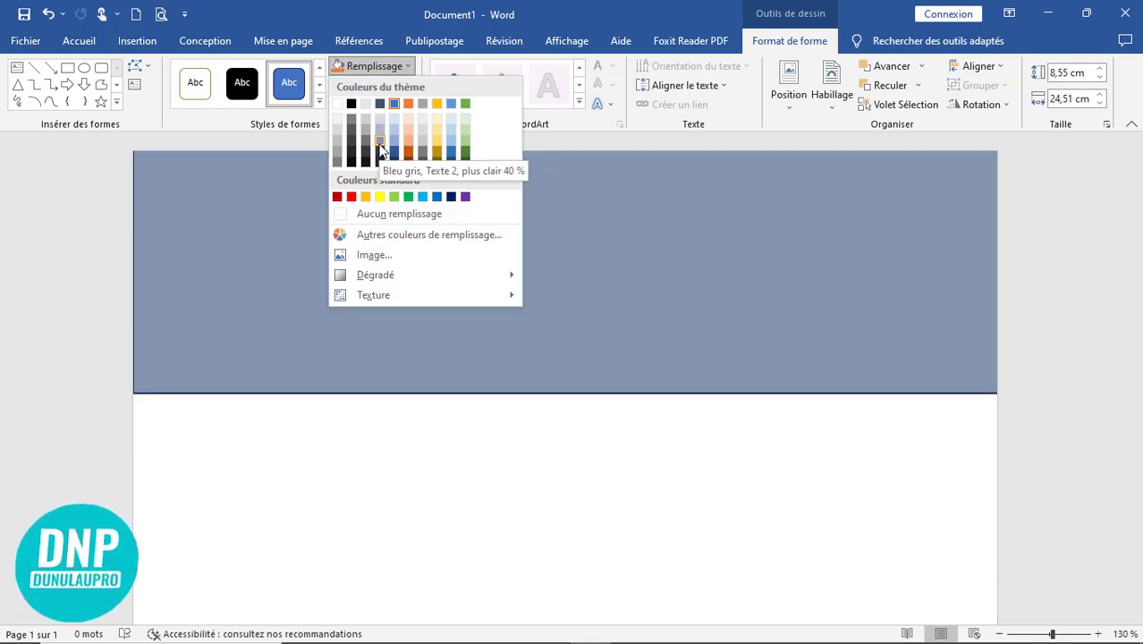
Fill the header rectangle with custom blue-grey #6E84A2 and drag it down to 7.7 cm tall.
click(380, 143)
click(373, 66)
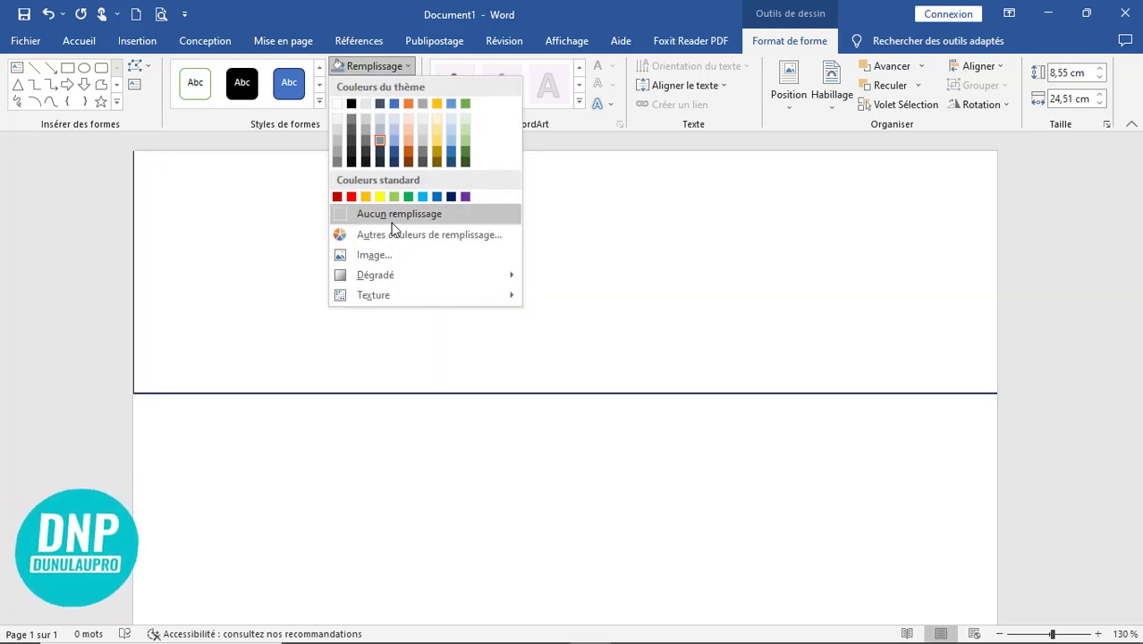
click(386, 236)
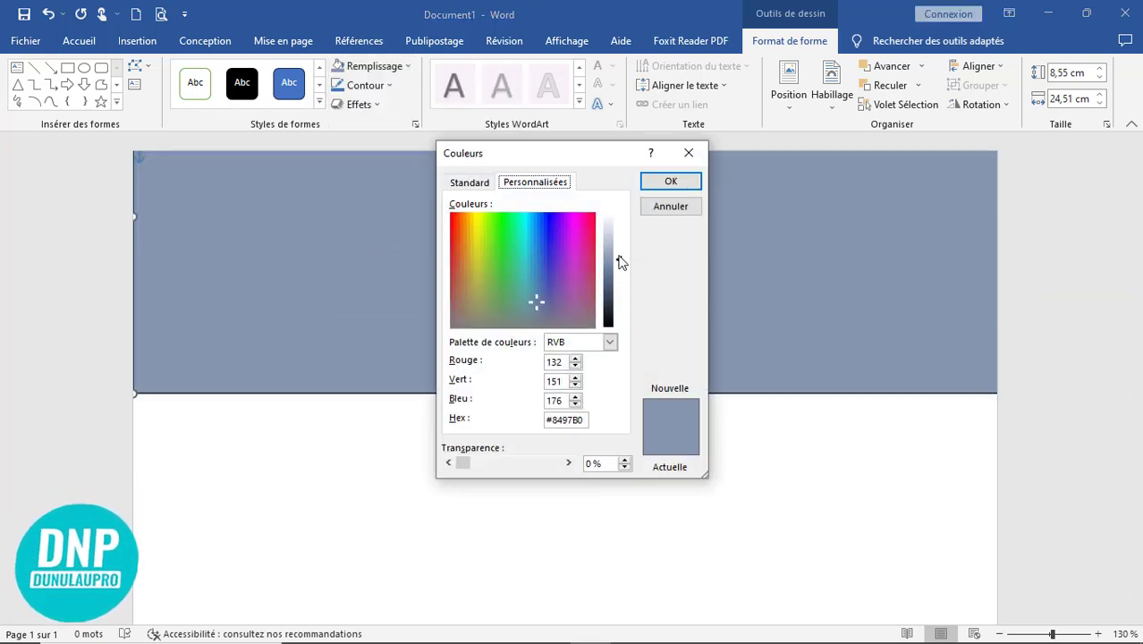
drag(621, 261, 624, 267)
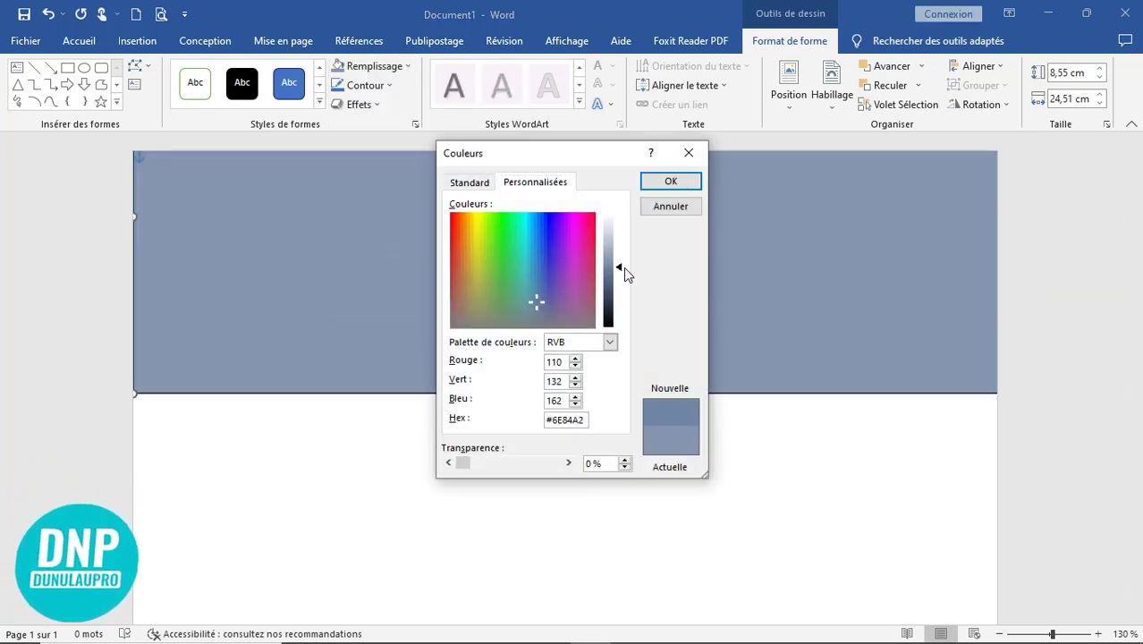
click(660, 184)
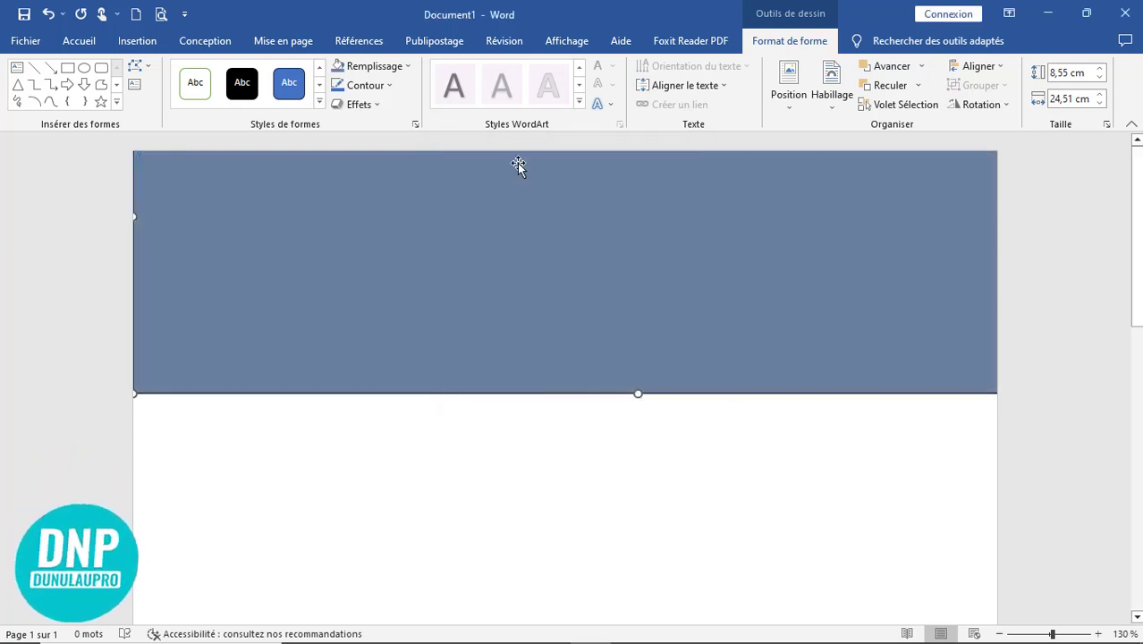
click(390, 71)
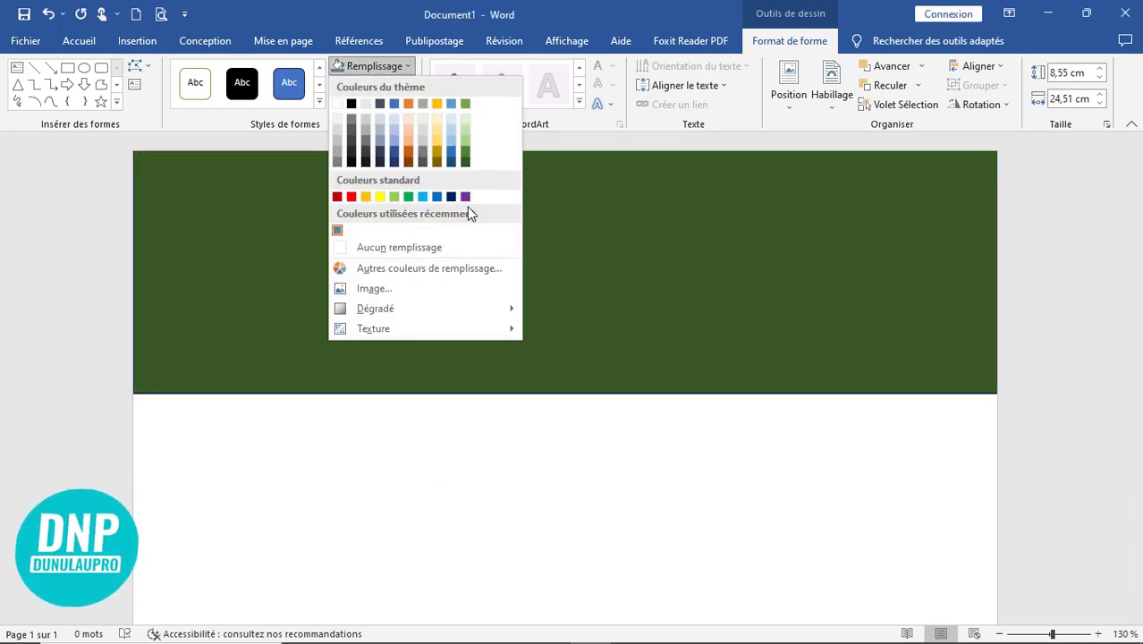
click(608, 434)
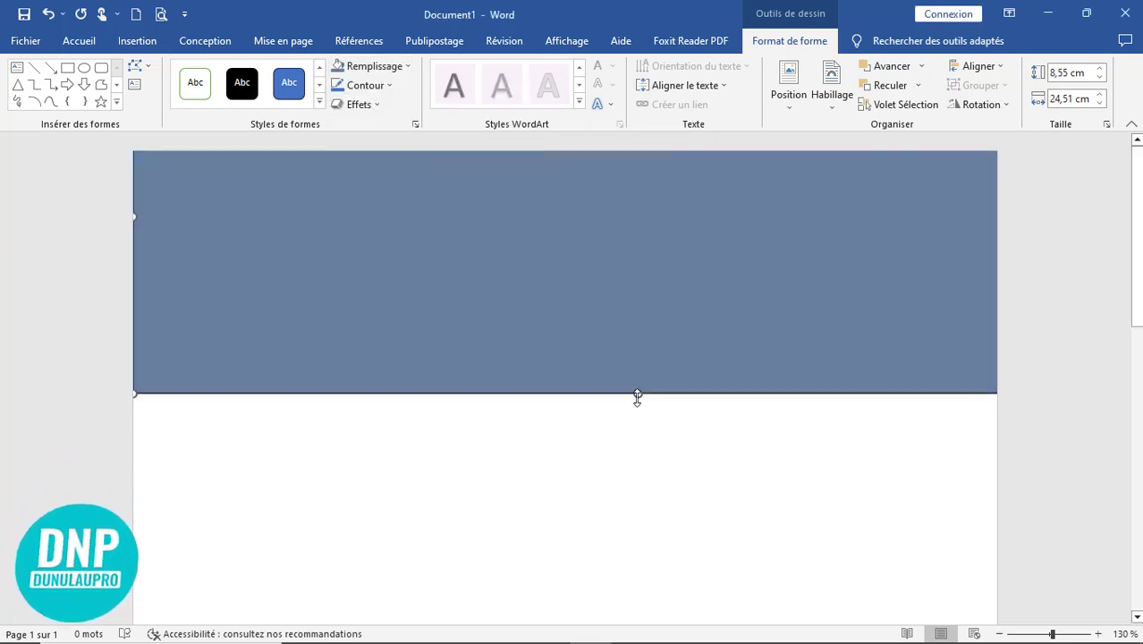
drag(637, 395, 637, 358)
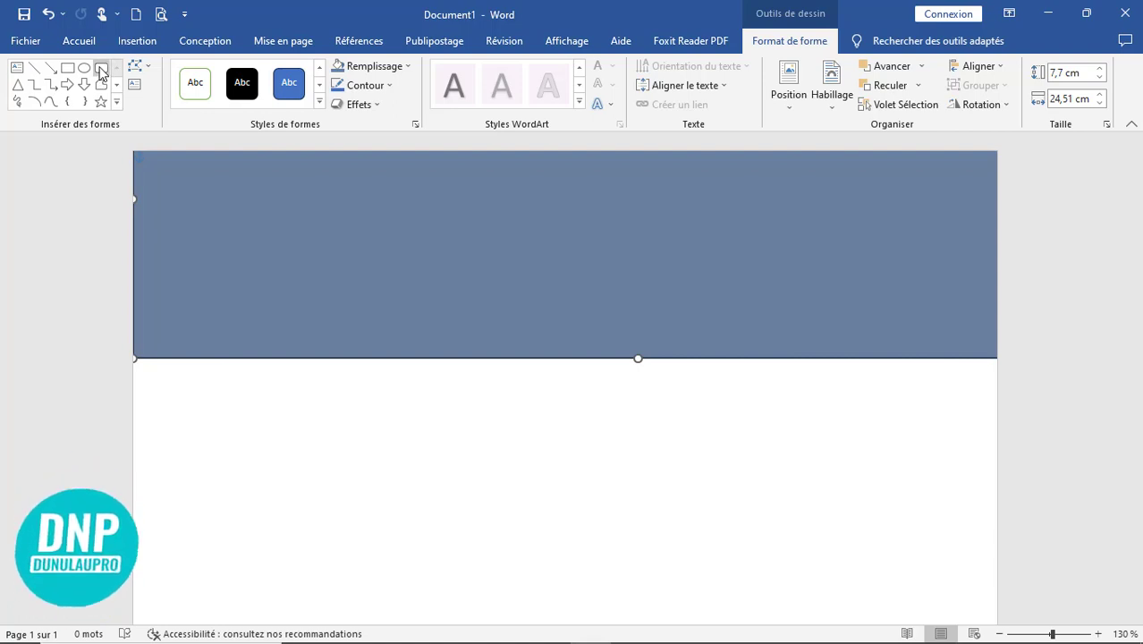
Change the banner to a single rounded-corner rectangle and remove its outline.
click(148, 69)
mouse_move(163, 90)
click(302, 107)
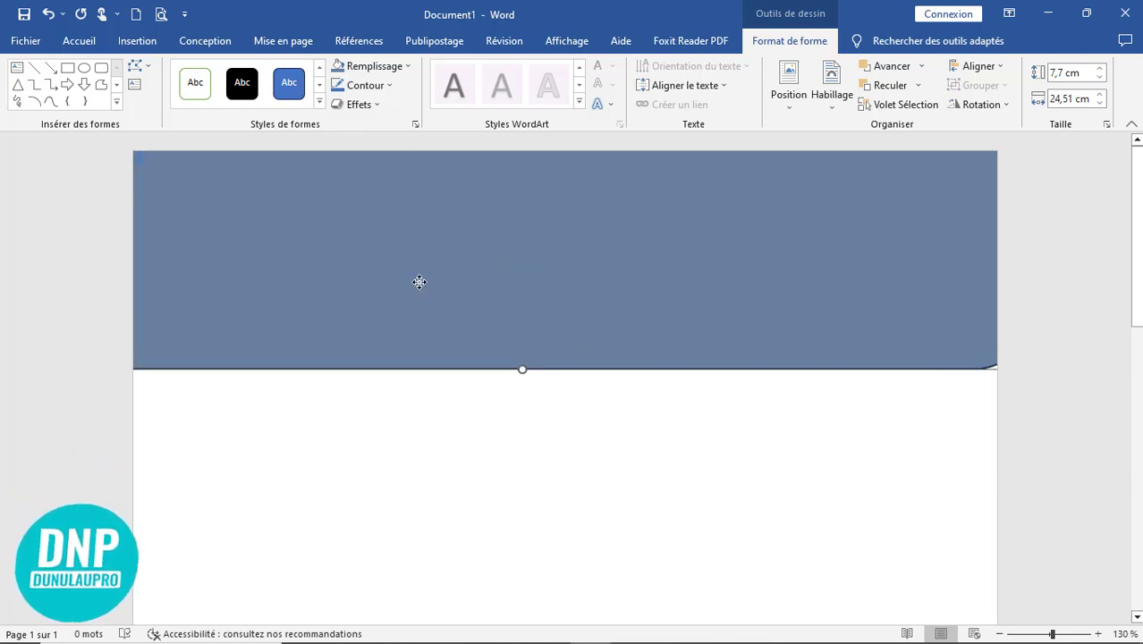
click(359, 88)
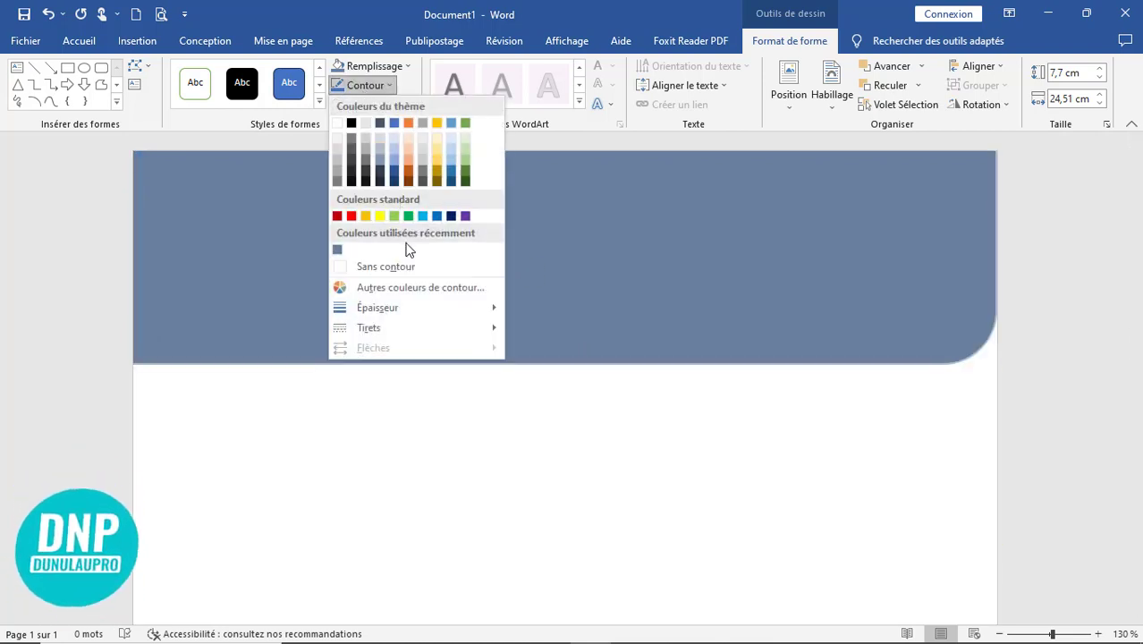
click(366, 266)
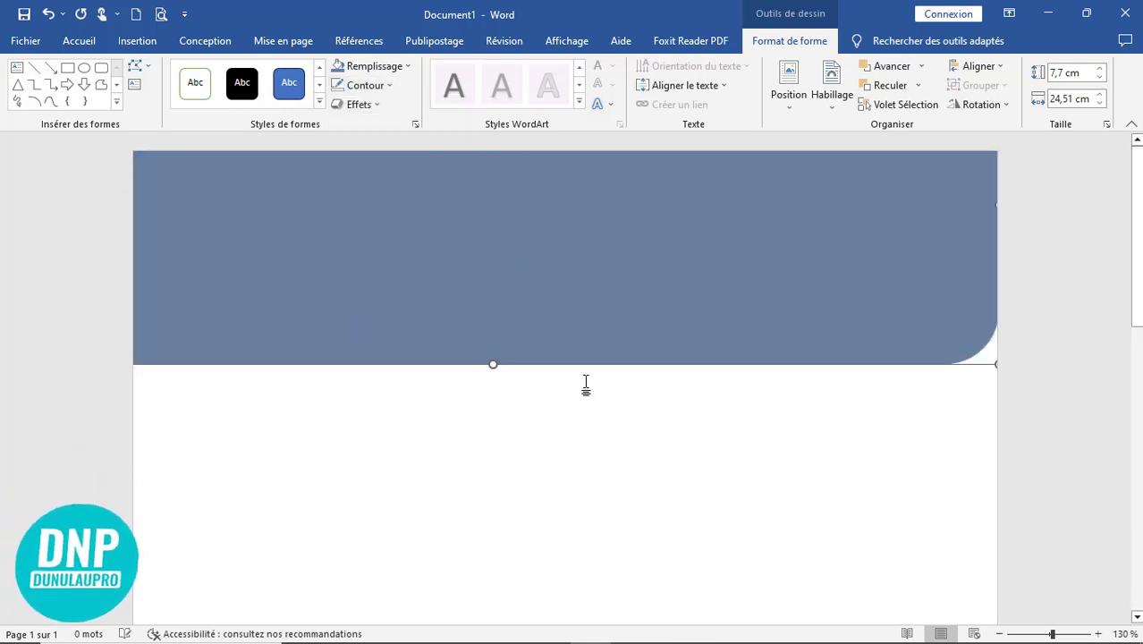
Apply a dark gradient radiating from the centre to the banner's fill.
click(717, 456)
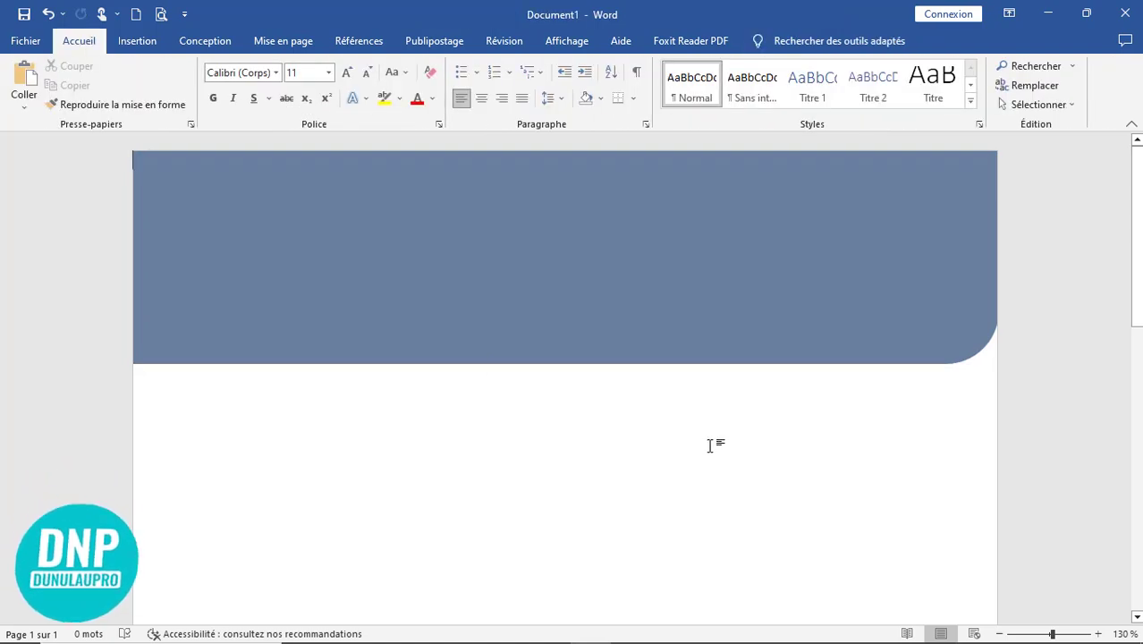
click(626, 326)
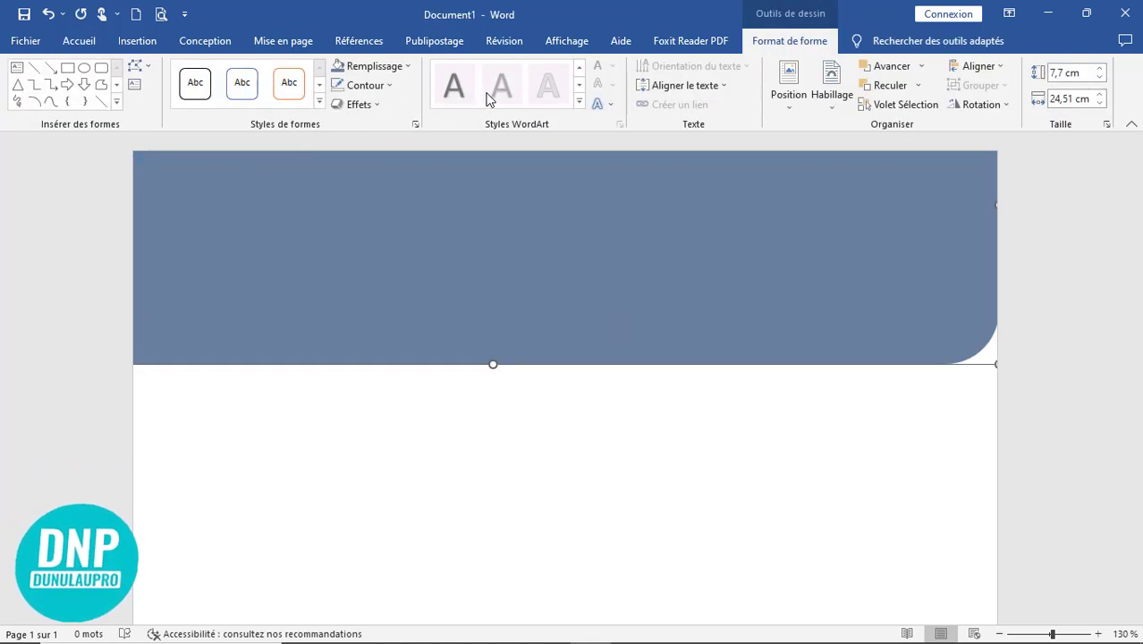
click(387, 72)
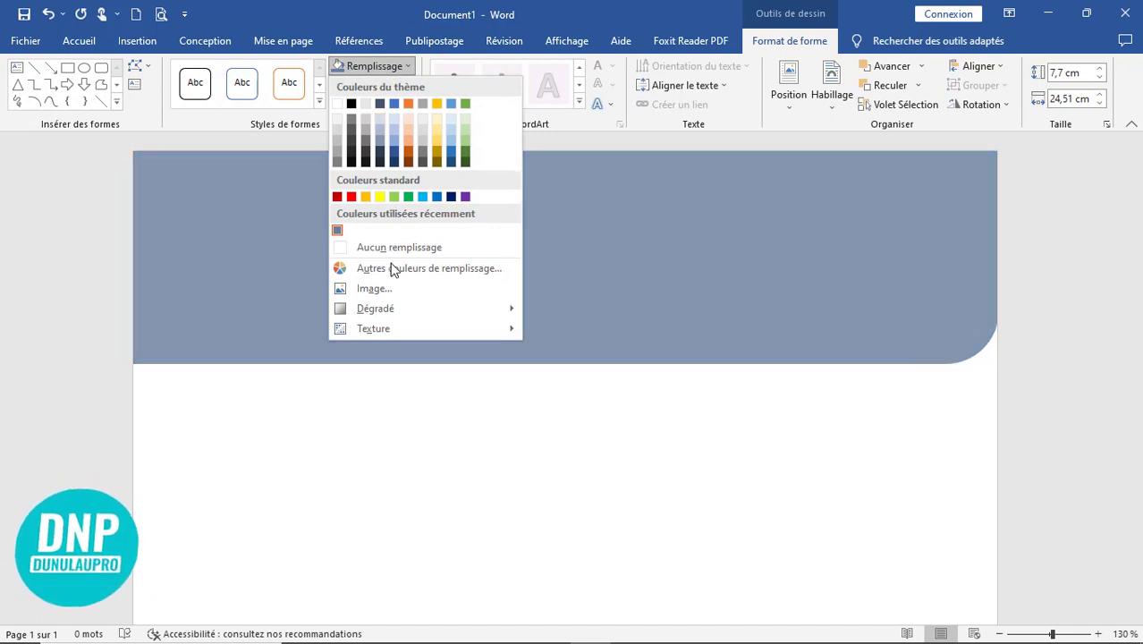
mouse_move(390, 309)
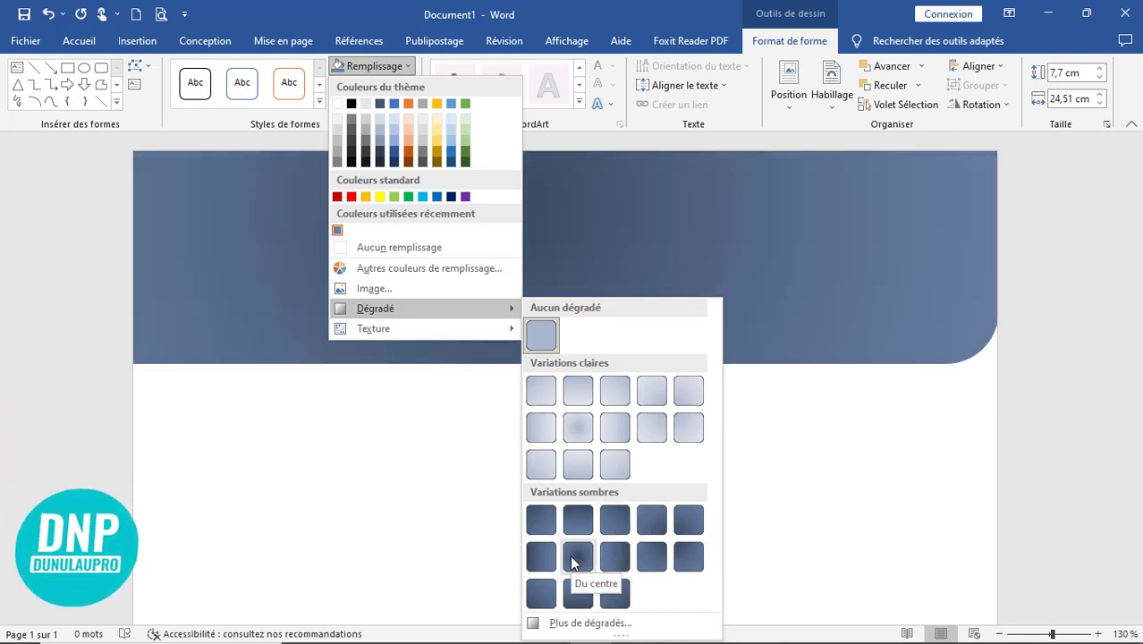
click(570, 554)
click(621, 461)
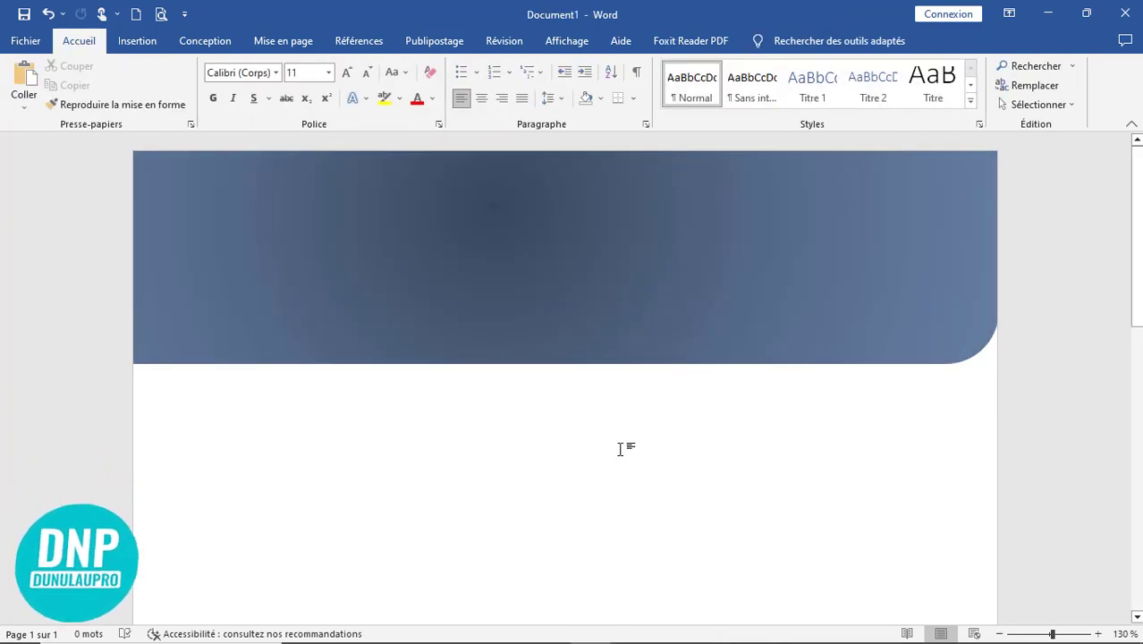
Draw a small circle on the banner's right side with no fill and no outline.
click(137, 40)
click(237, 66)
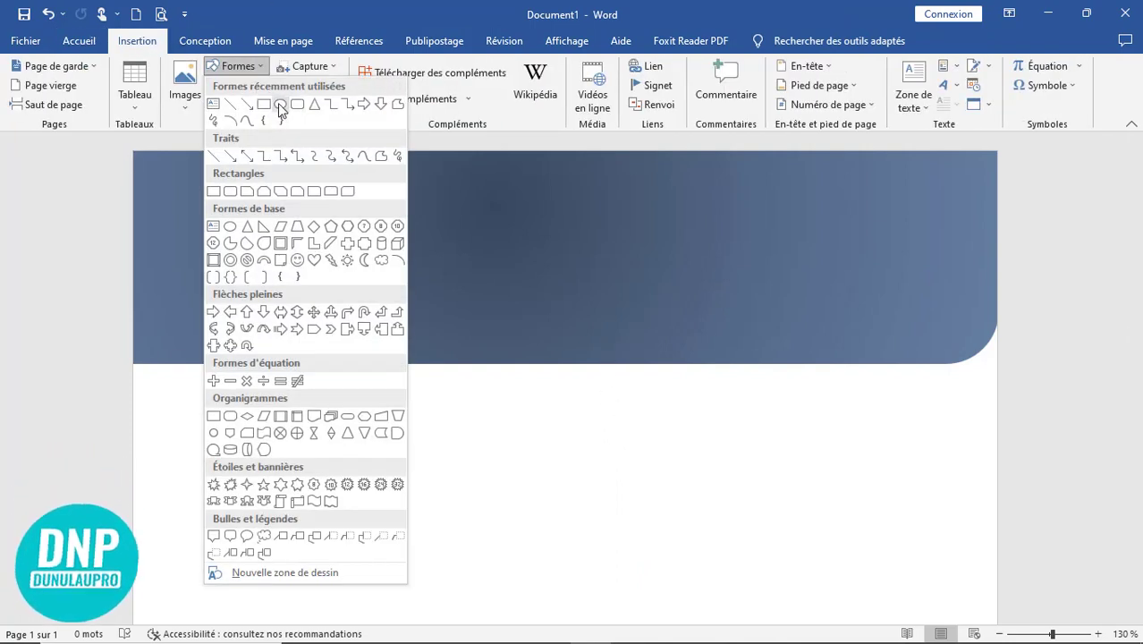
click(280, 105)
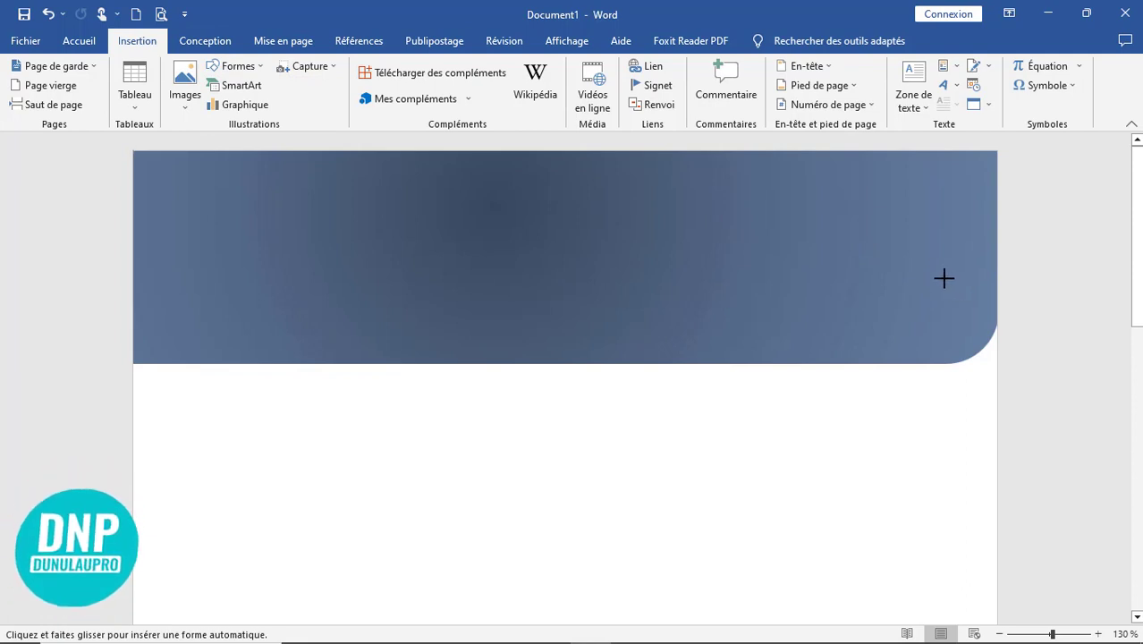
drag(966, 332, 967, 332)
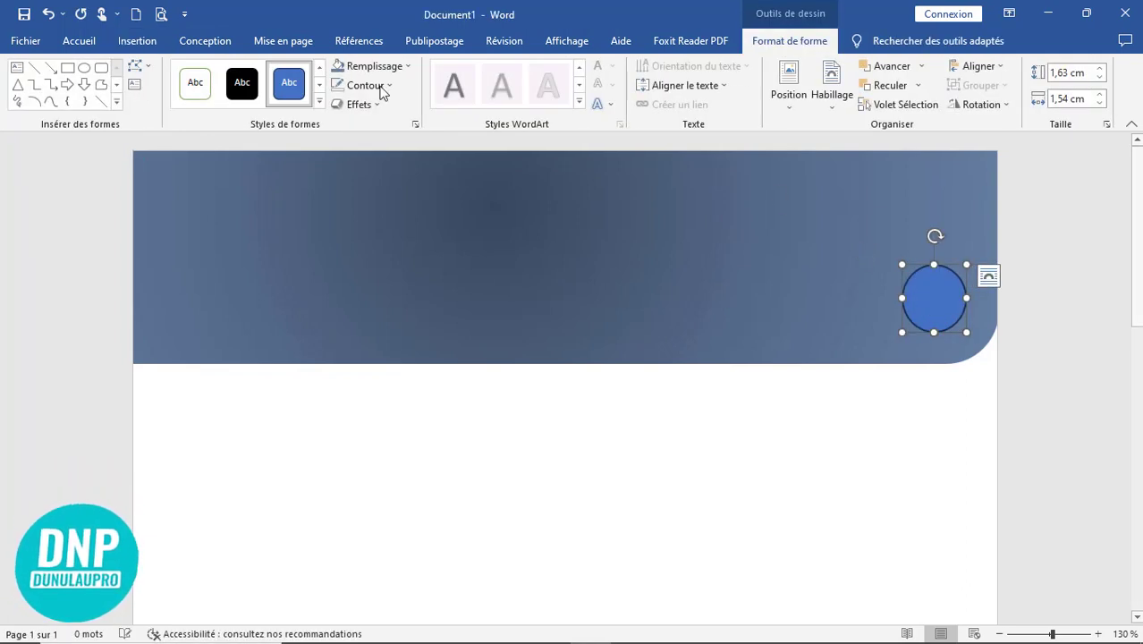
click(370, 67)
click(394, 248)
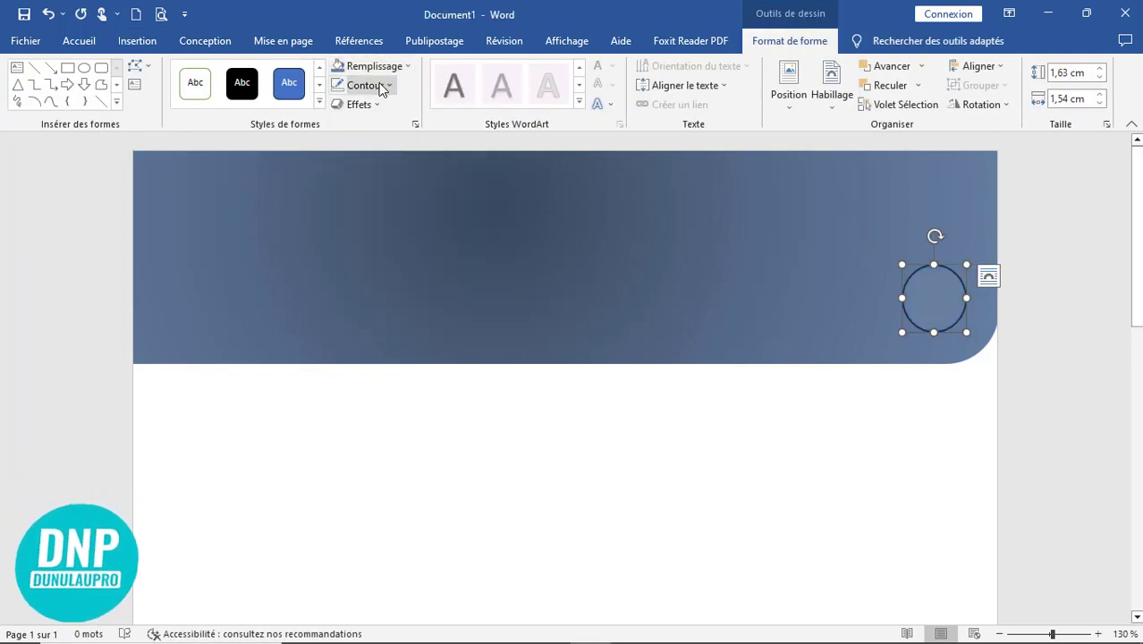
click(380, 86)
click(362, 267)
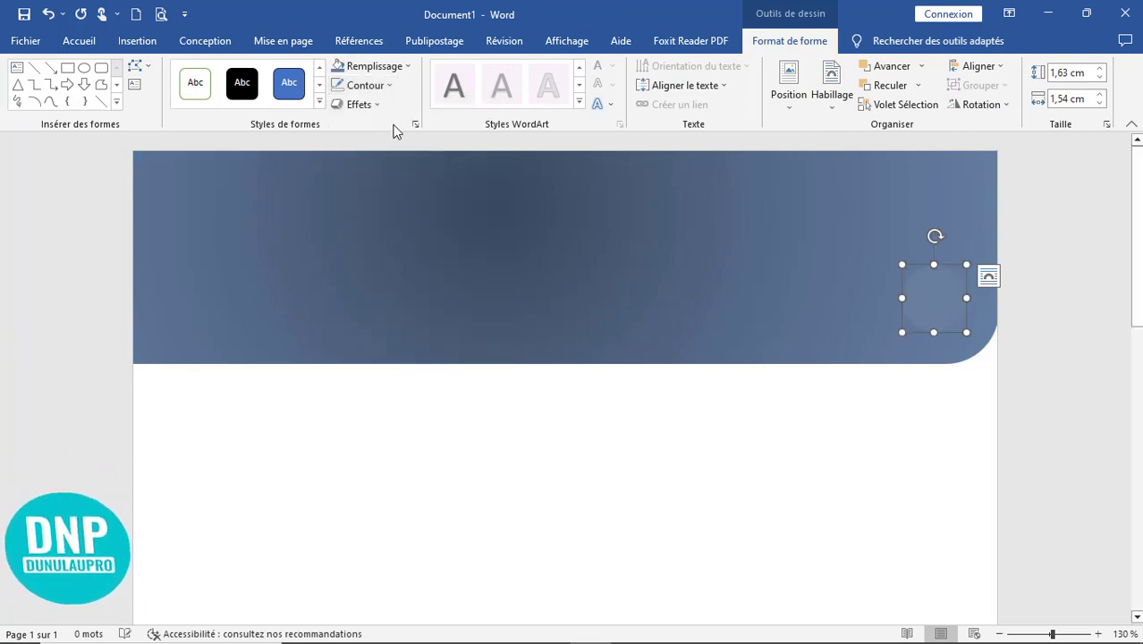
click(384, 72)
click(272, 187)
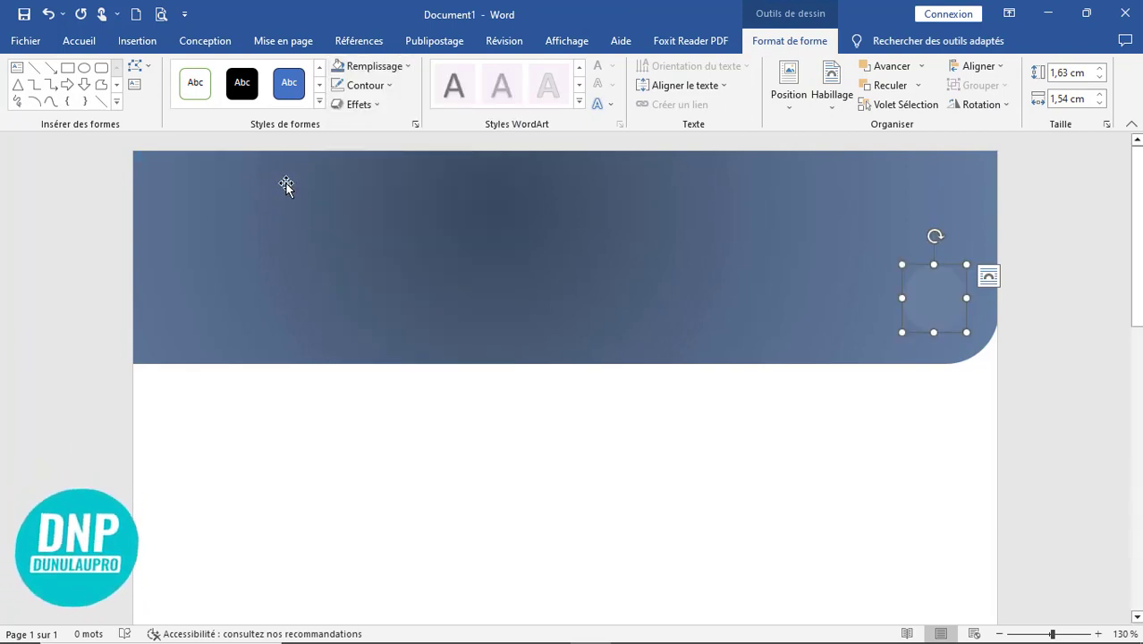
Give the circle the fourth preset 3D effect and nudge it slightly upward.
click(369, 105)
mouse_move(414, 149)
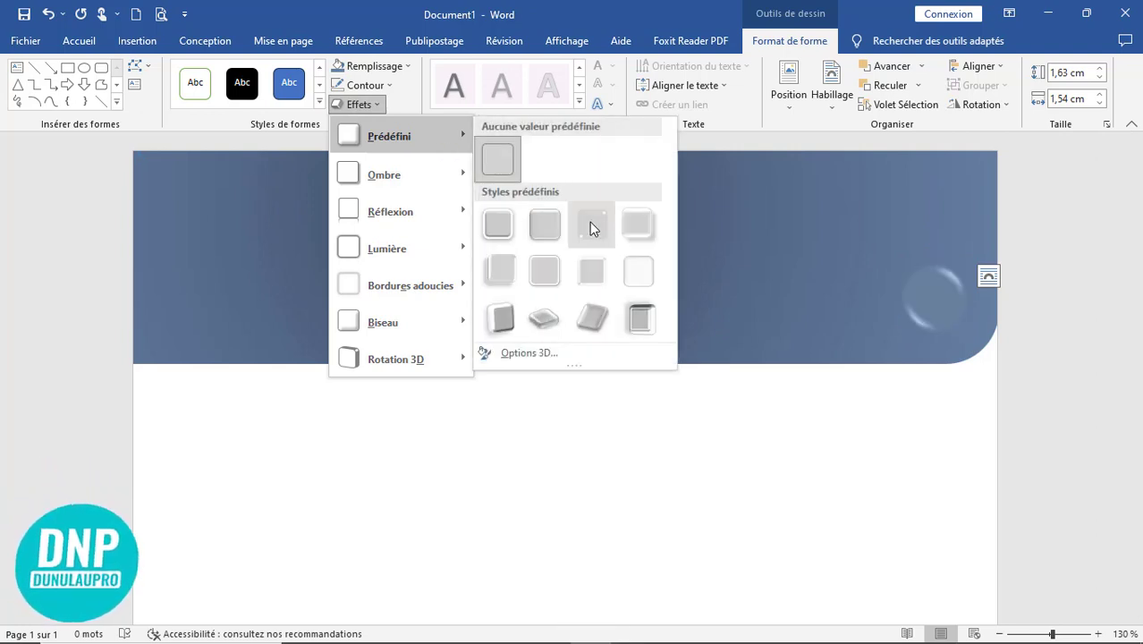
click(631, 223)
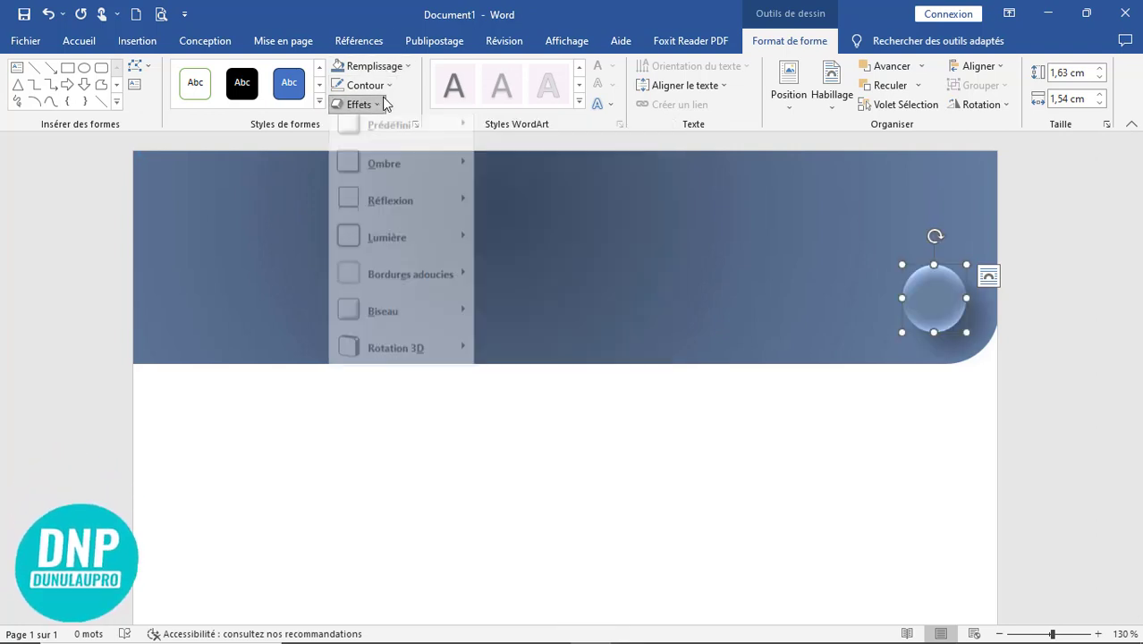
mouse_move(412, 140)
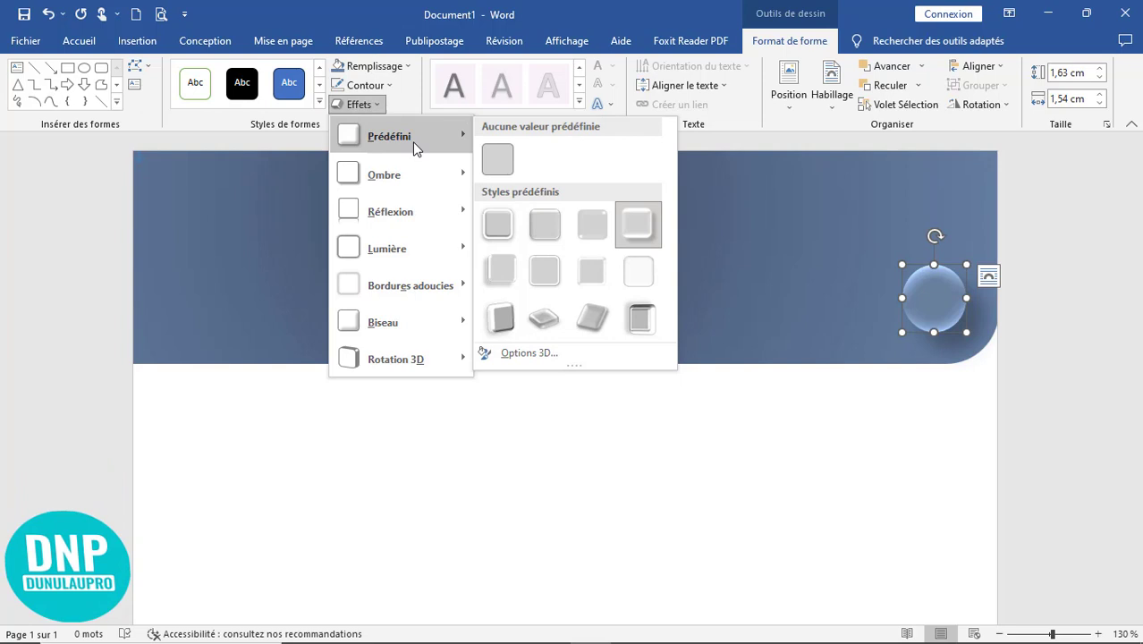
click(628, 220)
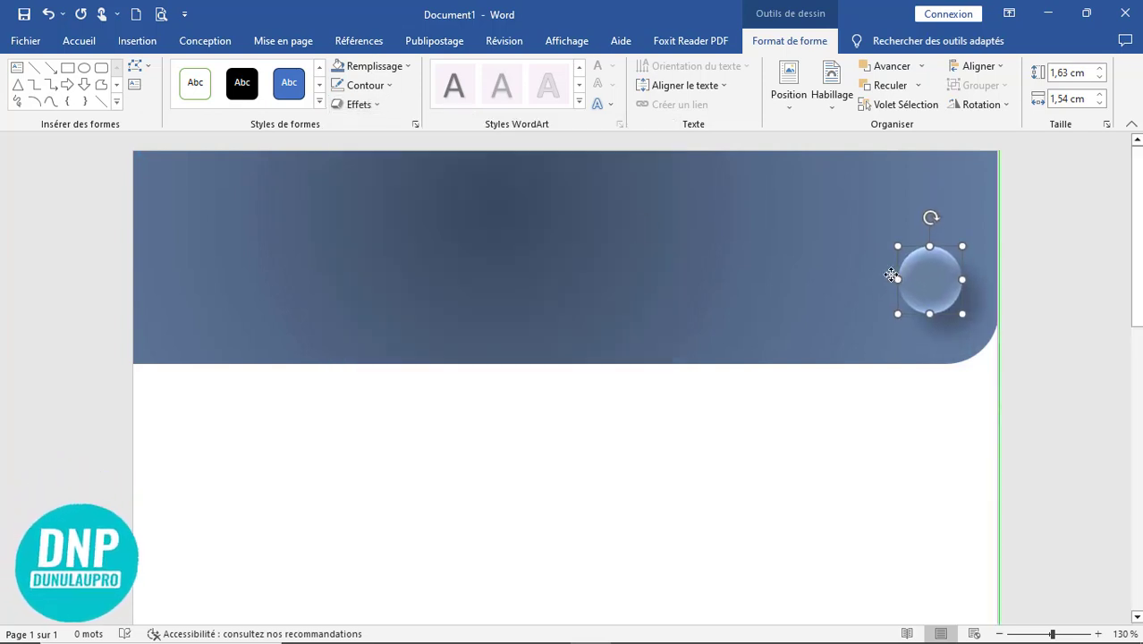
mouse_move(891, 275)
mouse_down()
mouse_move(790, 211)
mouse_move(825, 217)
mouse_up()
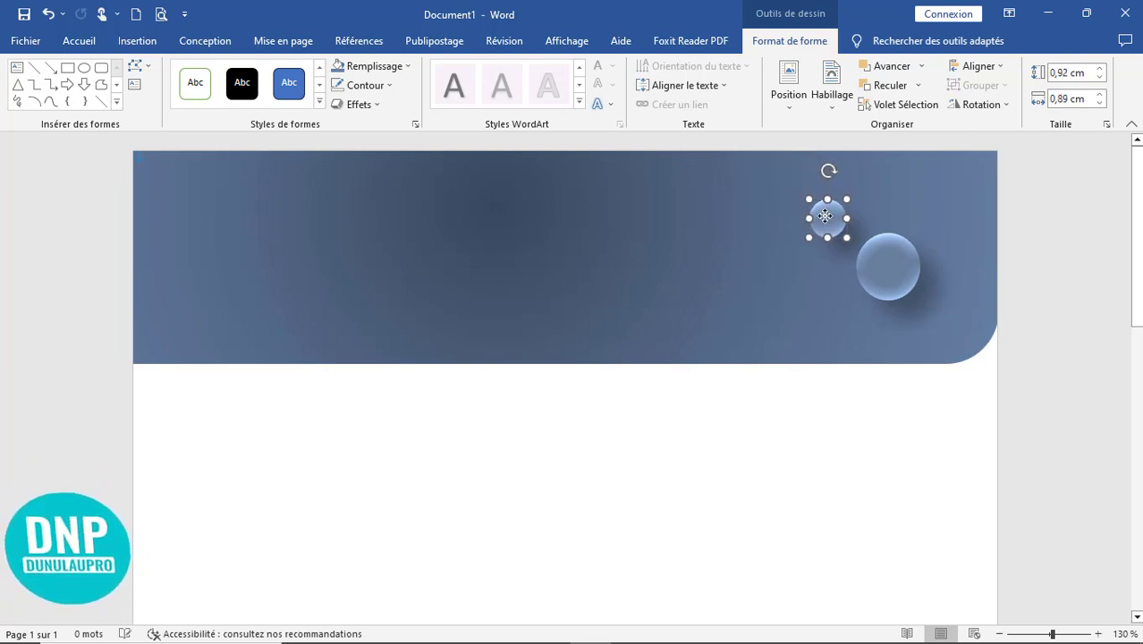
click(831, 470)
ctrl+scroll(662, 342, down, 9)
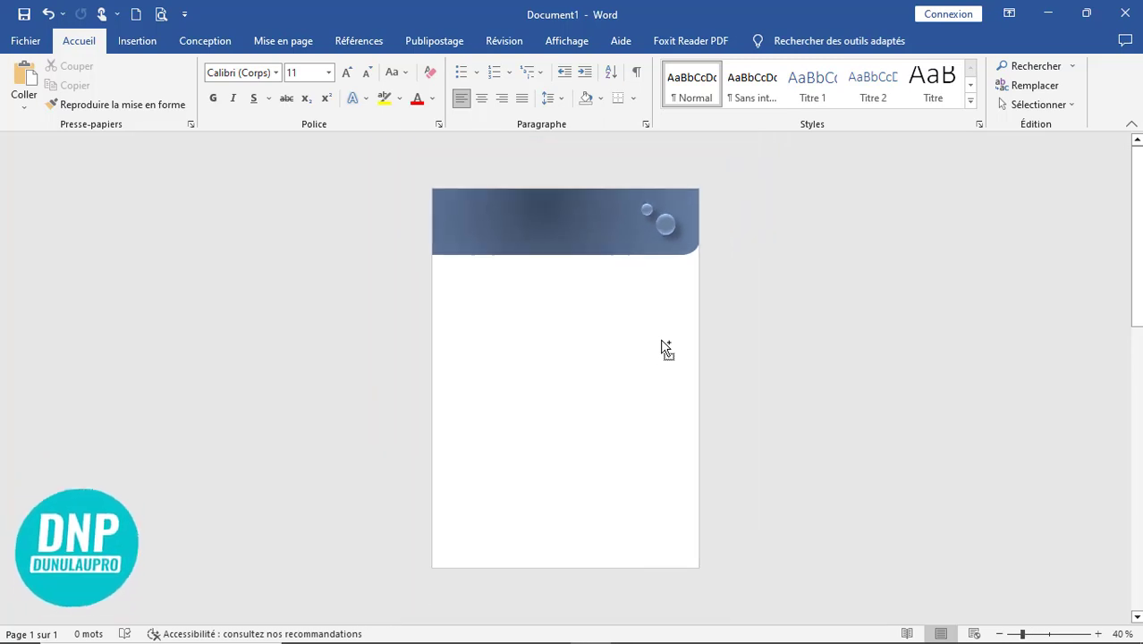
Draw a rectangle at the page's top-left and stretch it down to the page bottom.
ctrl+scroll(664, 343, up, 7)
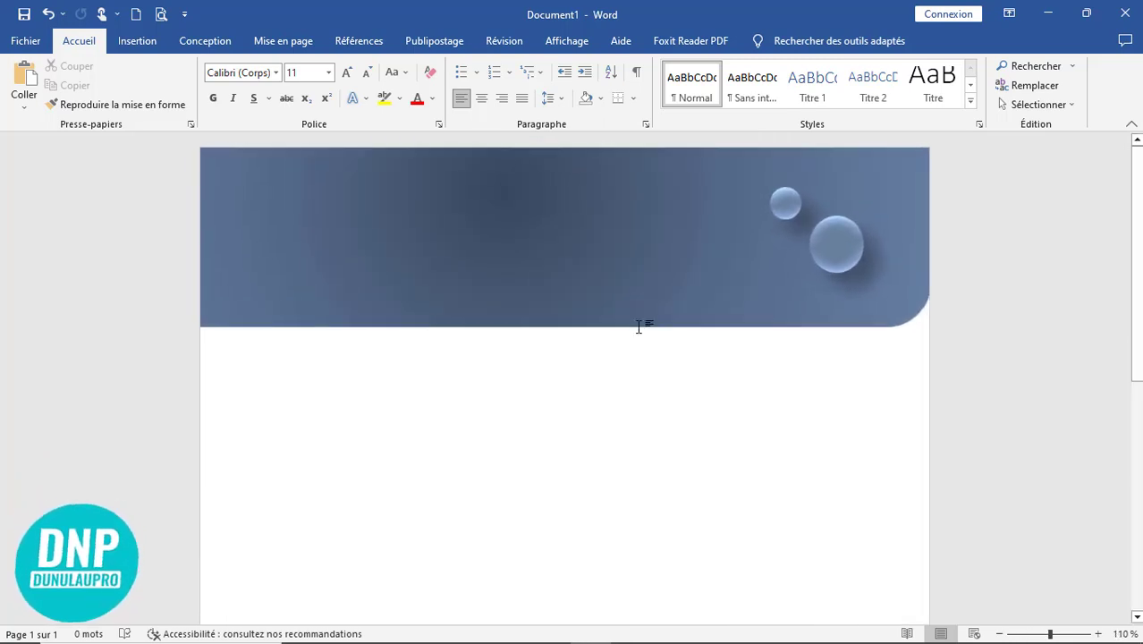
click(349, 262)
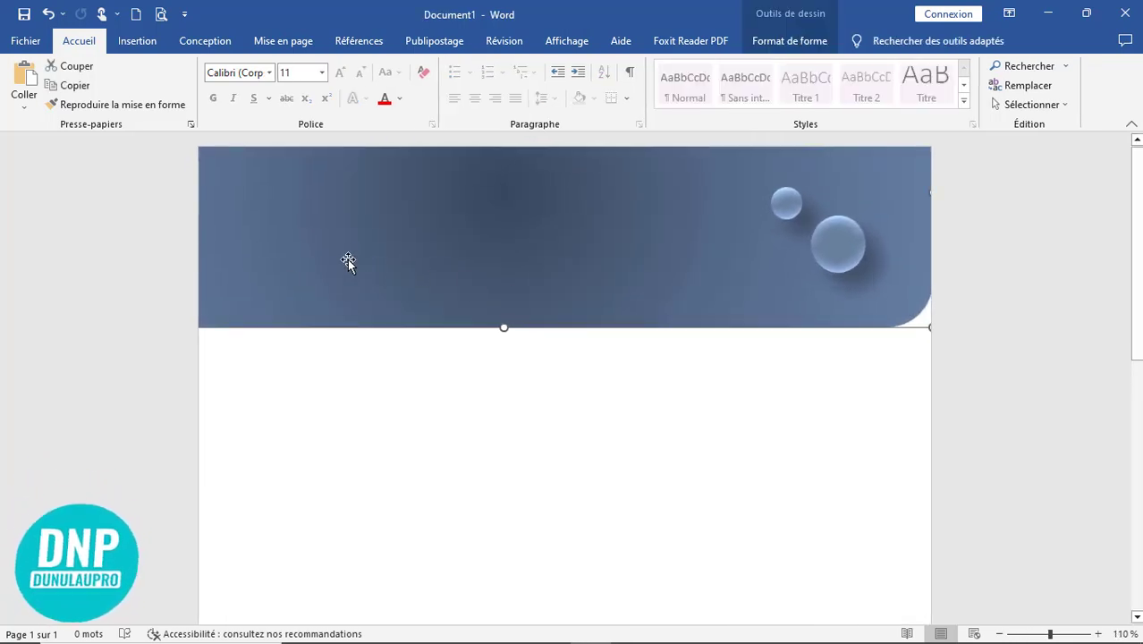
click(599, 429)
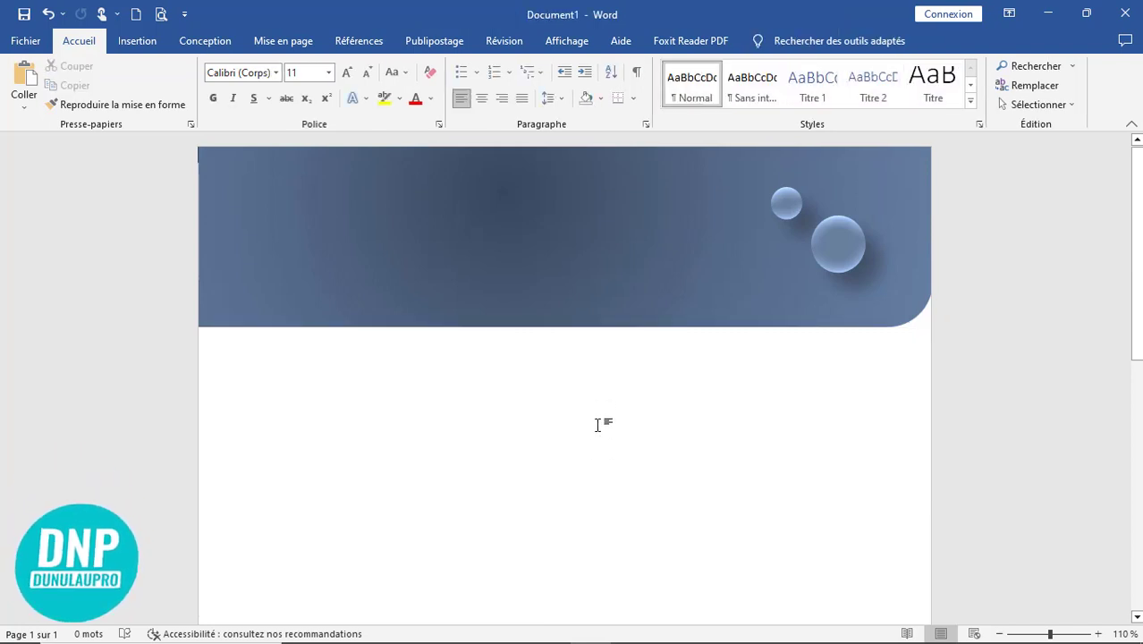
click(139, 41)
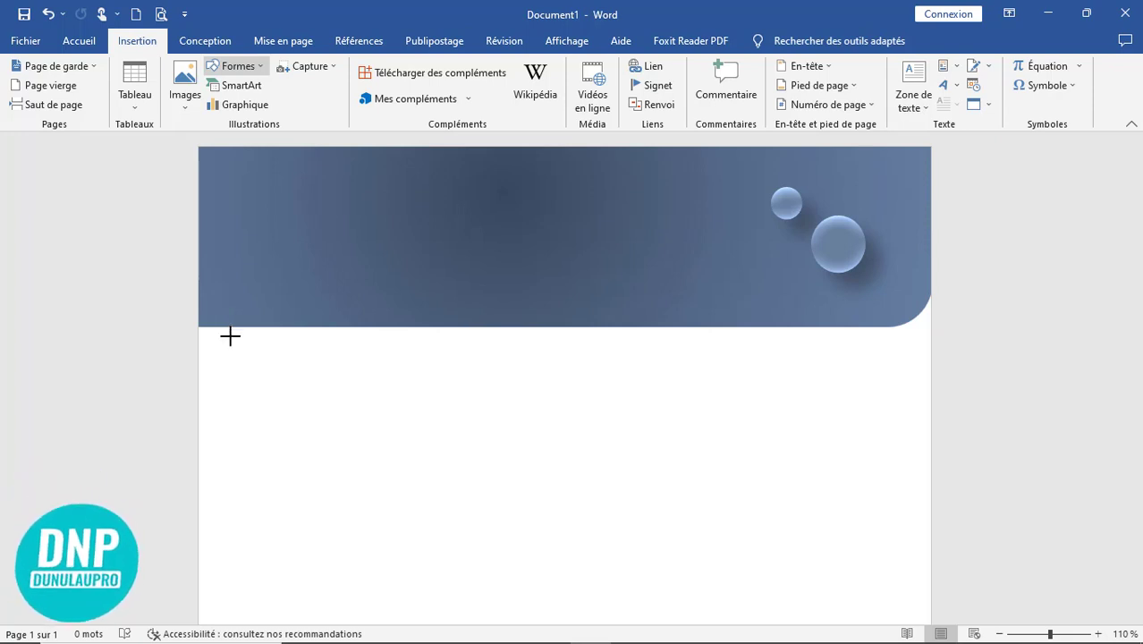
mouse_move(212, 145)
mouse_down()
mouse_move(391, 448)
mouse_move(419, 451)
mouse_up()
scroll(300, 269, down, 5)
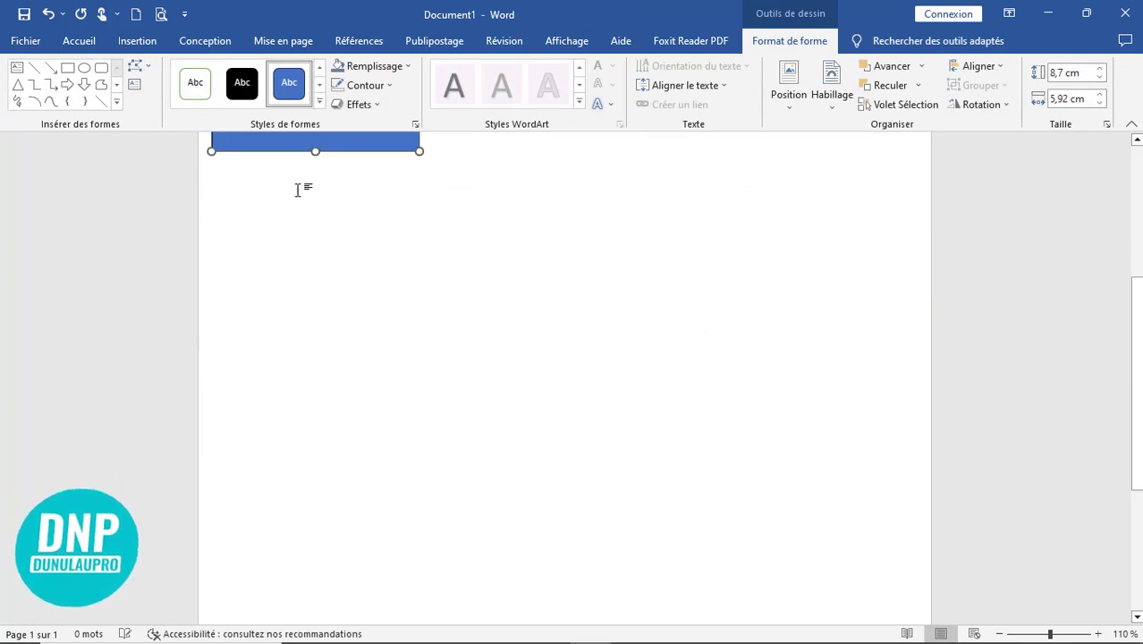
drag(311, 150, 339, 331)
ctrl+scroll(347, 339, down, 5)
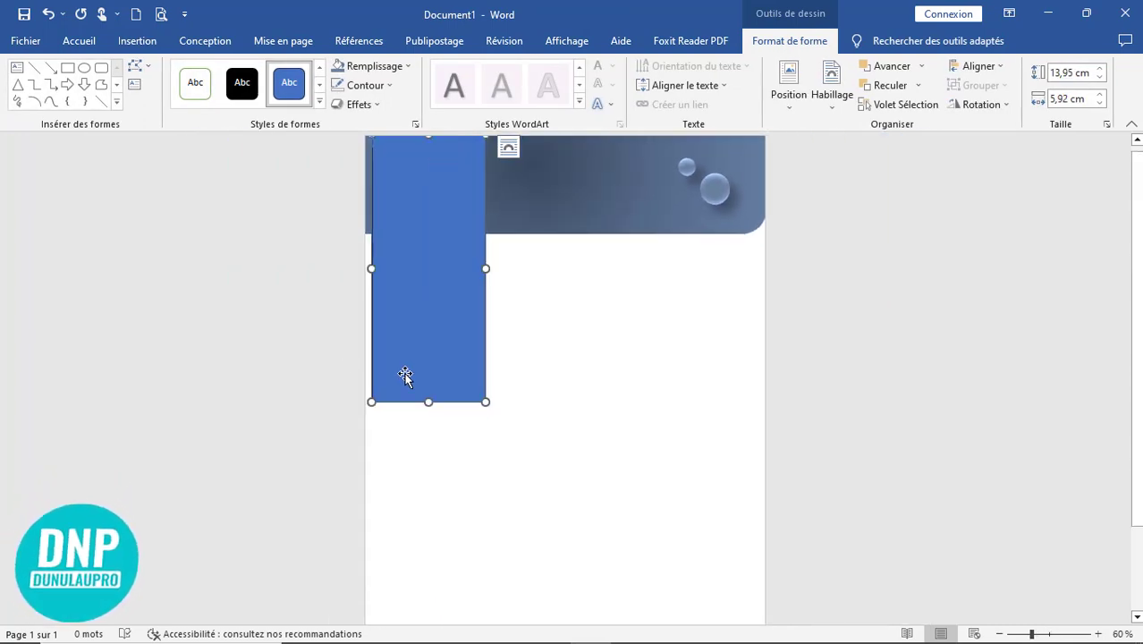
ctrl+scroll(414, 400, down, 4)
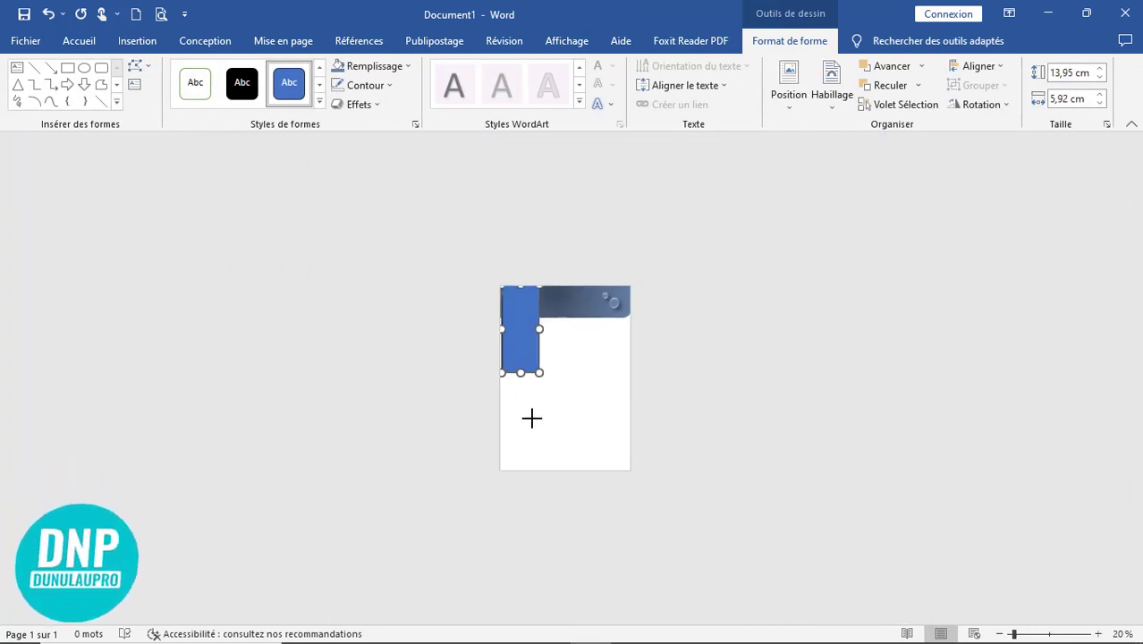
drag(532, 418, 557, 570)
ctrl+scroll(465, 431, up, 4)
ctrl+scroll(454, 409, up, 3)
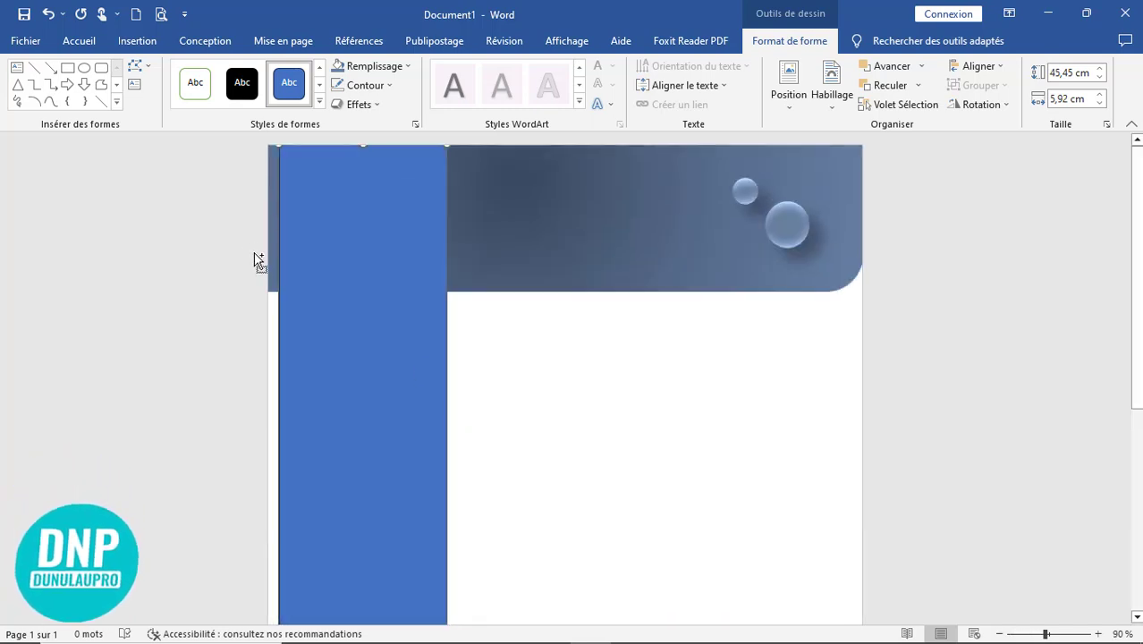
ctrl+scroll(258, 258, up, 3)
Remove the sidebar rectangle's outline and nudge it slightly to the right.
click(373, 84)
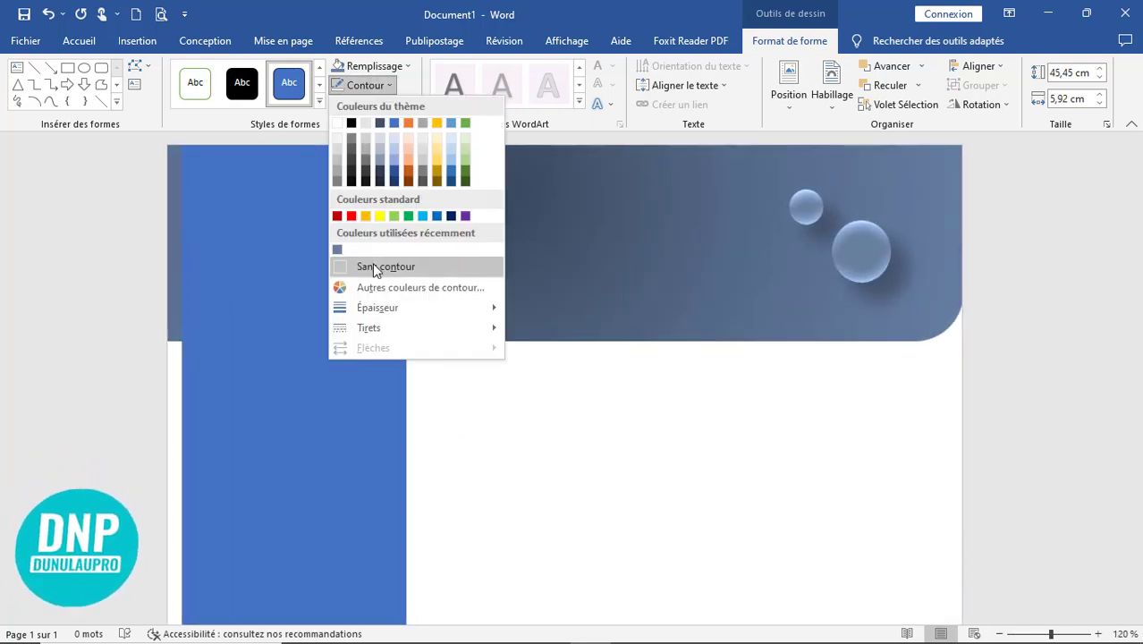
click(372, 263)
ctrl+scroll(321, 299, down, 1)
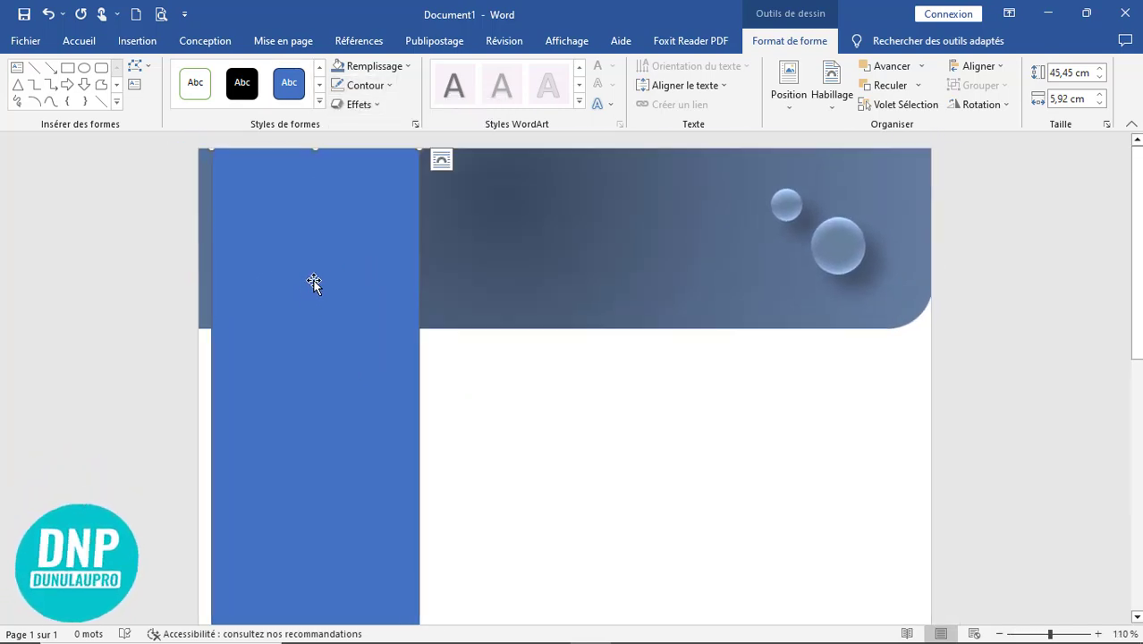
scroll(410, 325, down, 3)
scroll(411, 324, up, 3)
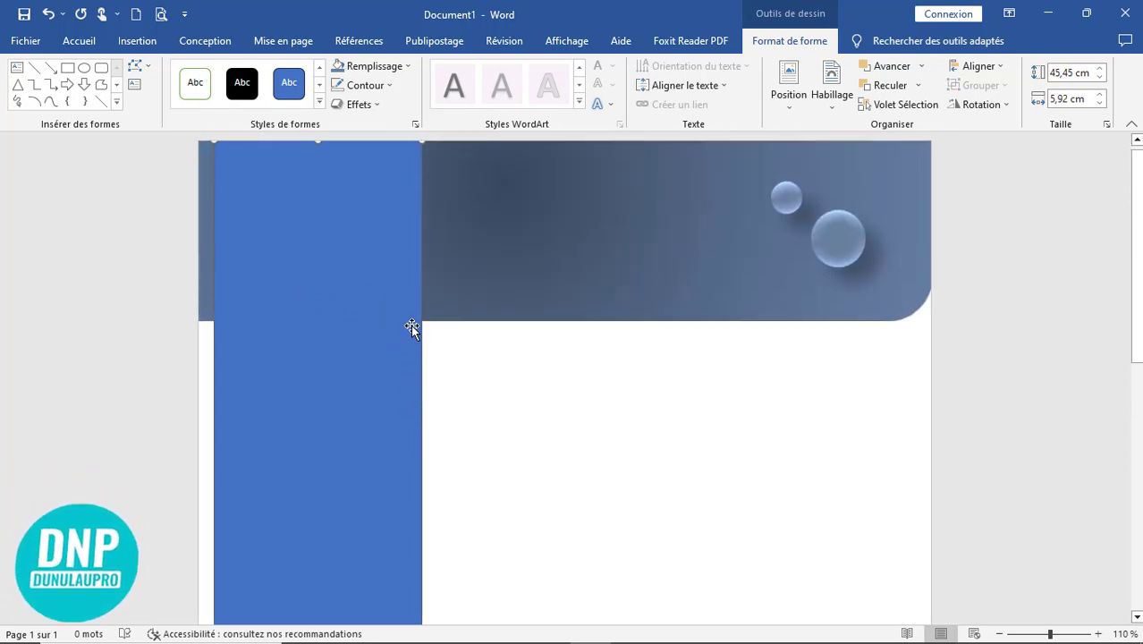
scroll(385, 304, down, 3)
key(Right)
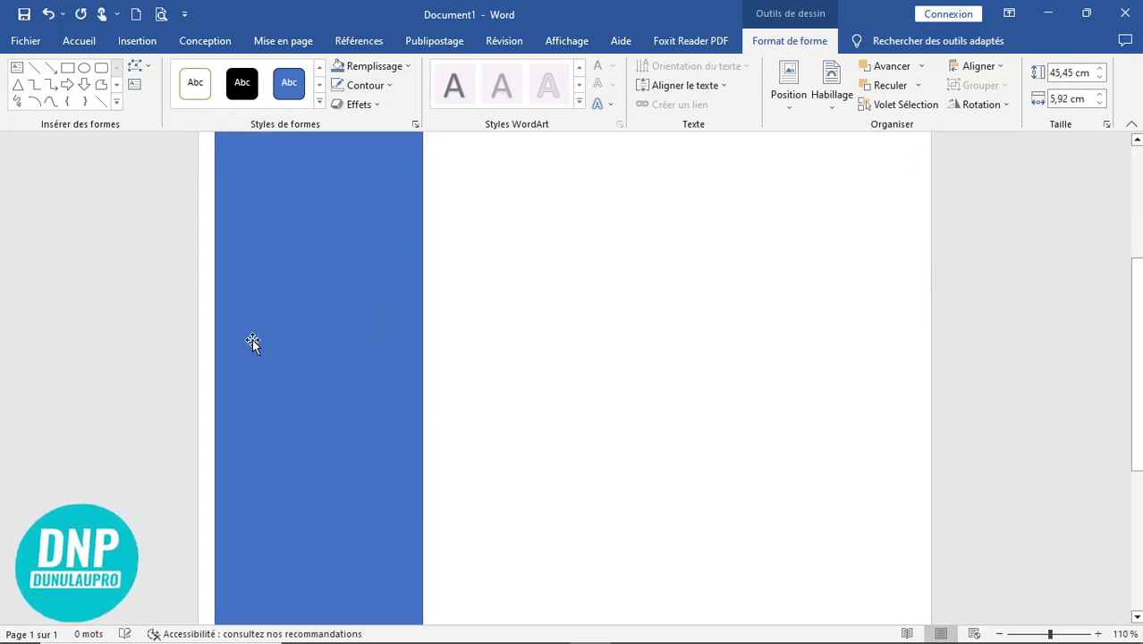
key(Right)
scroll(263, 323, up, 3)
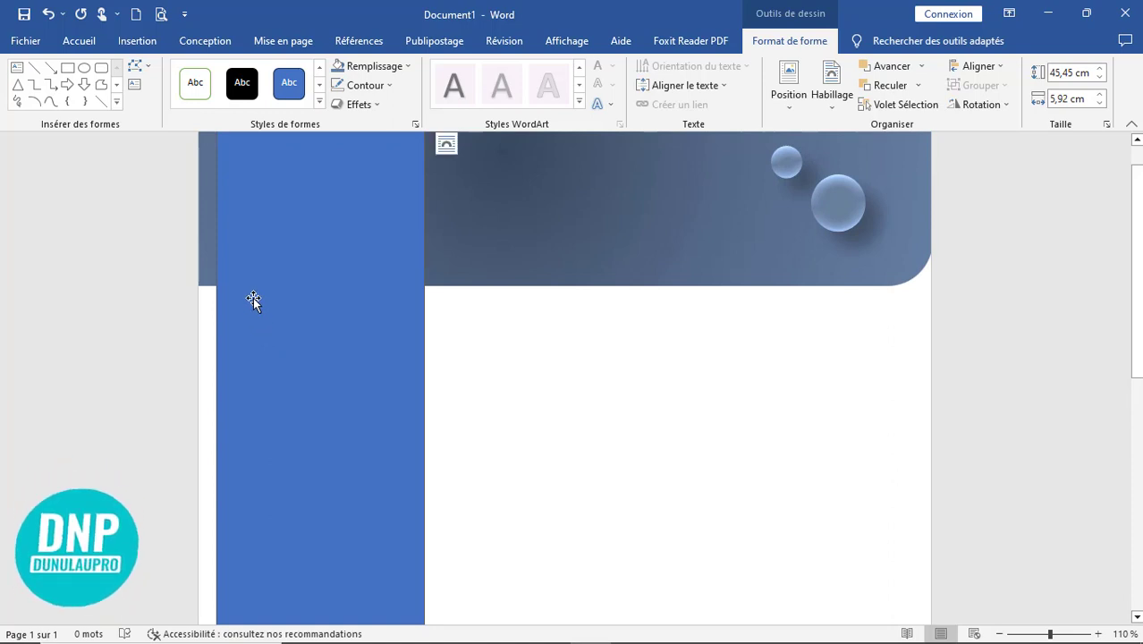
click(366, 85)
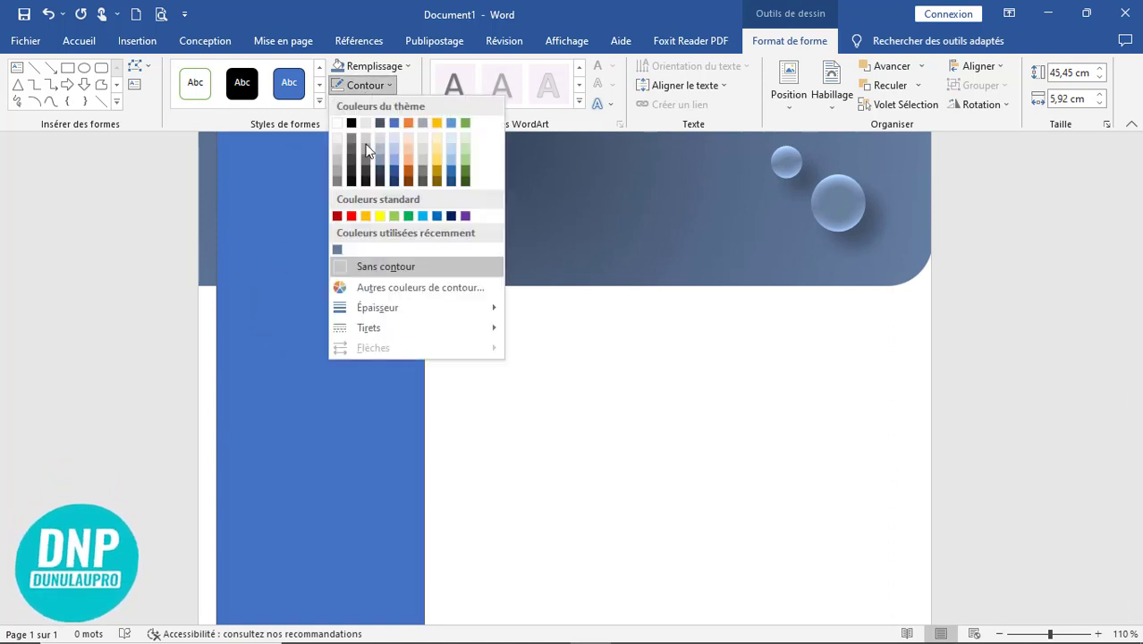
click(366, 267)
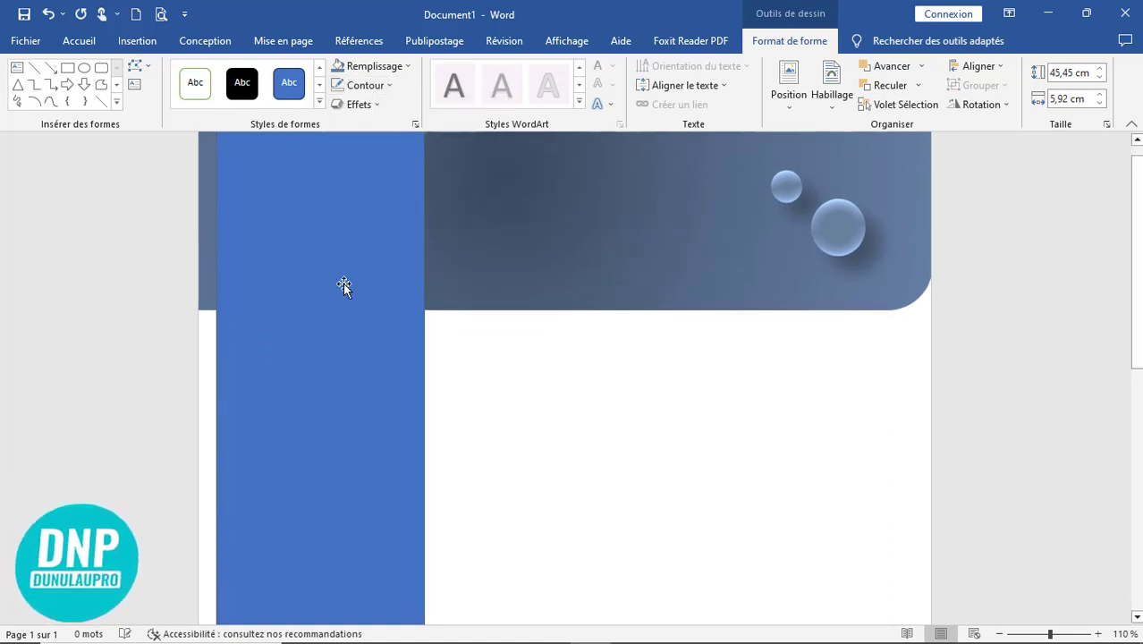
scroll(344, 287, up, 1)
Fill the sidebar with black, then switch to a dark grey palette shade.
click(370, 67)
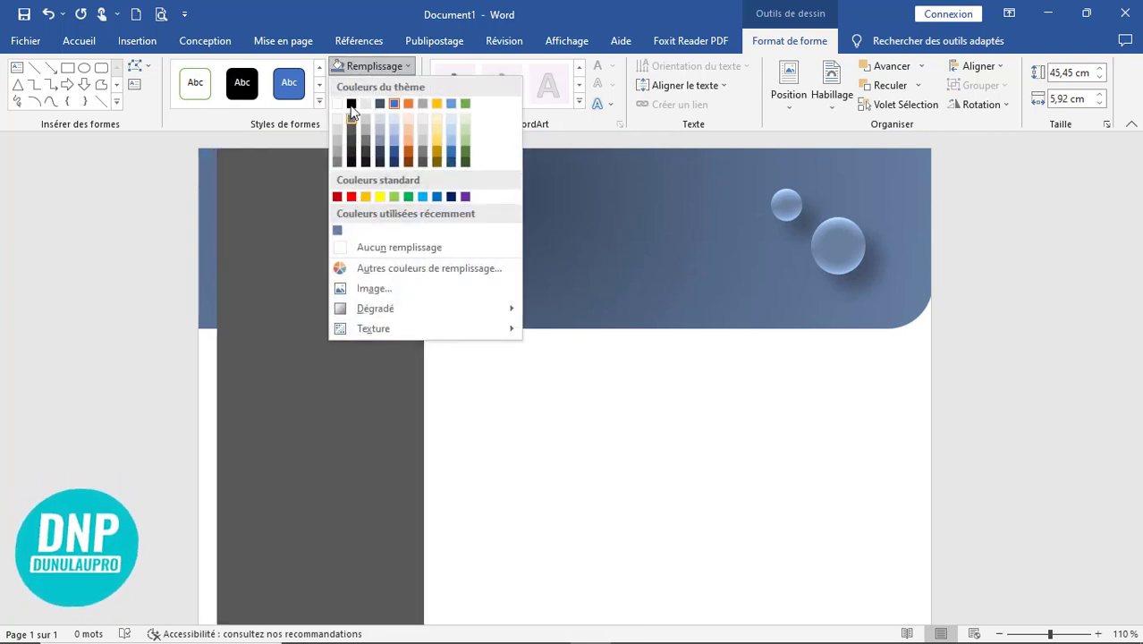
click(351, 104)
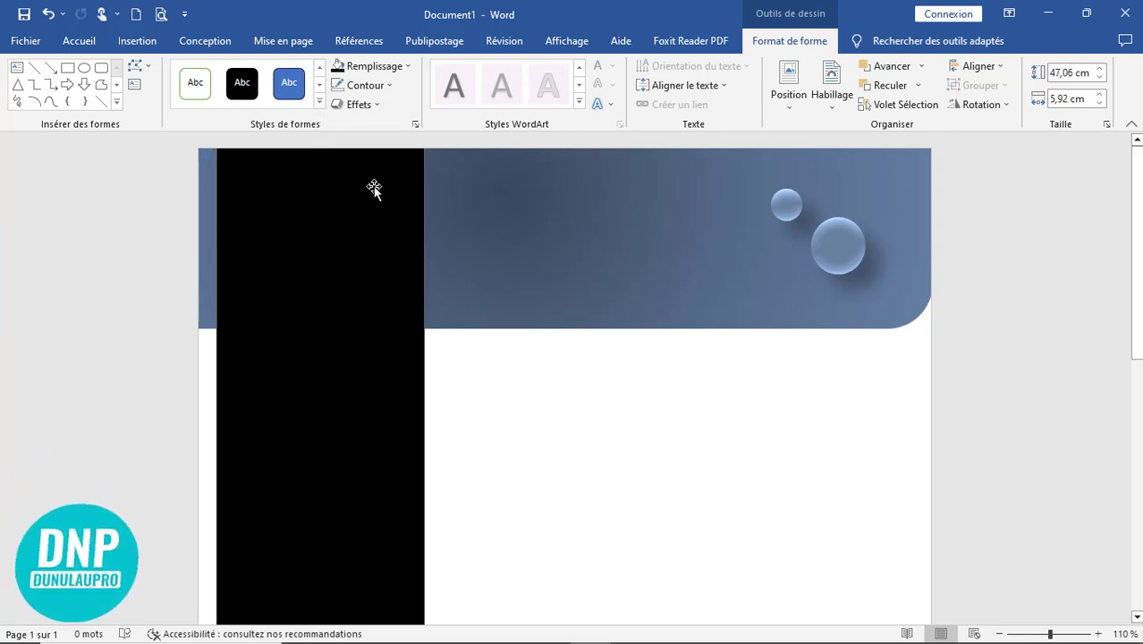
click(363, 85)
click(373, 68)
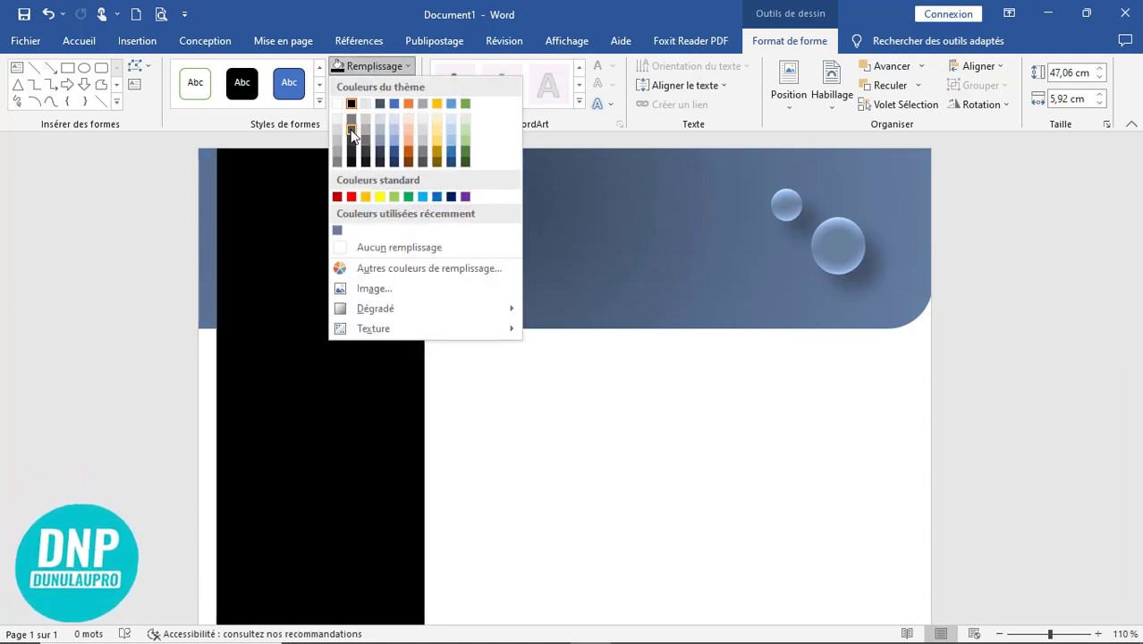
click(352, 146)
Set a custom dark charcoal grey fill of about #515151 via the luminance slider.
click(353, 67)
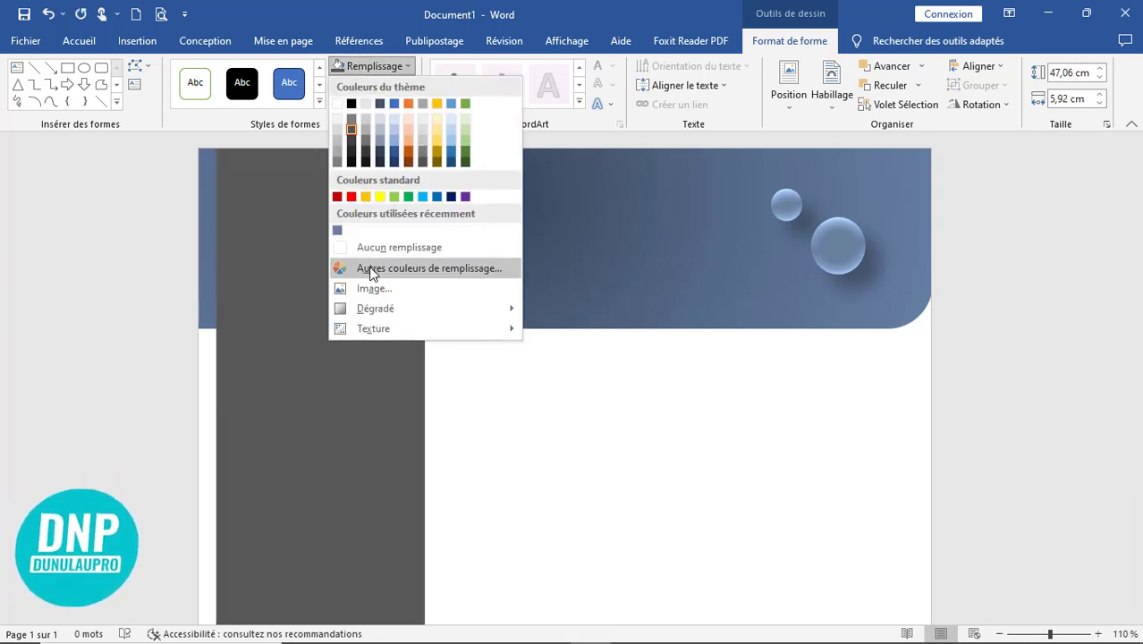
click(369, 267)
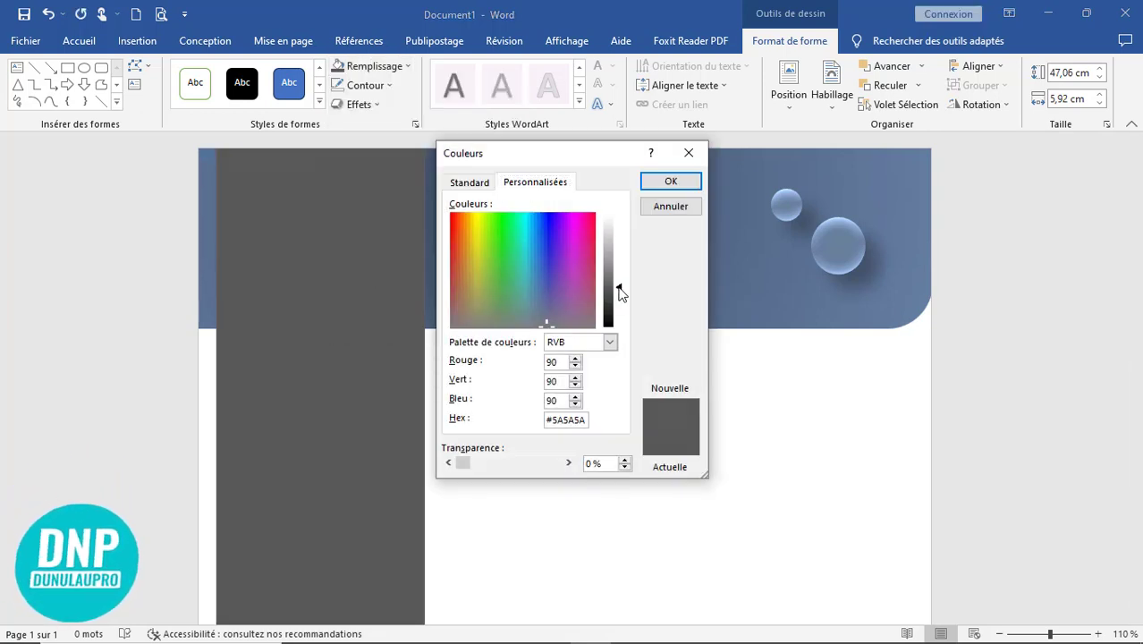
drag(620, 293, 621, 297)
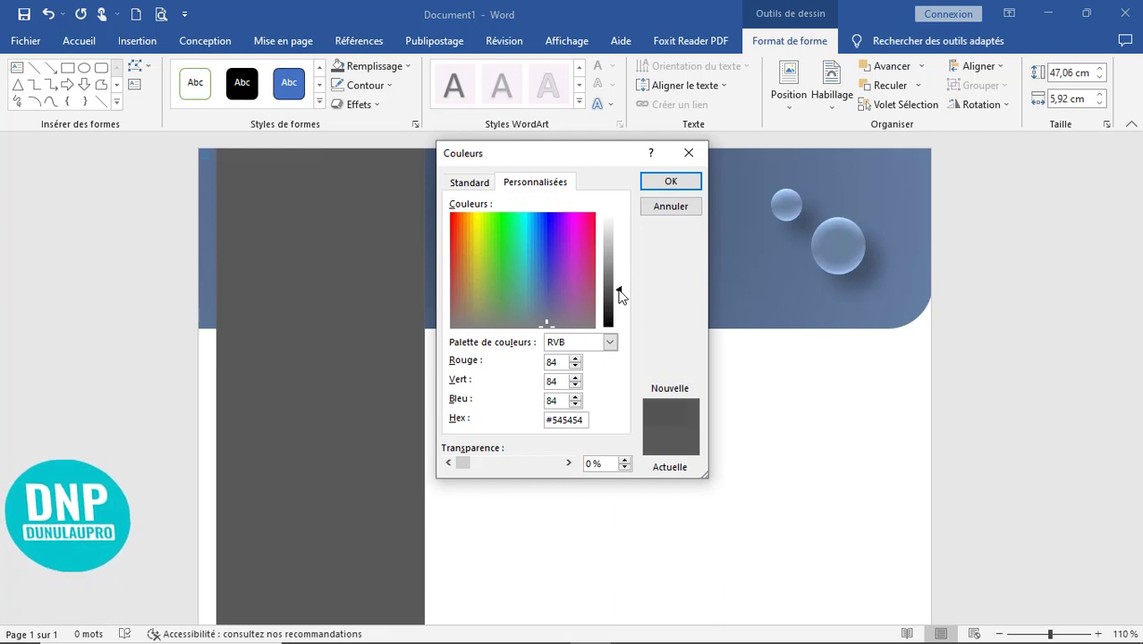
click(666, 186)
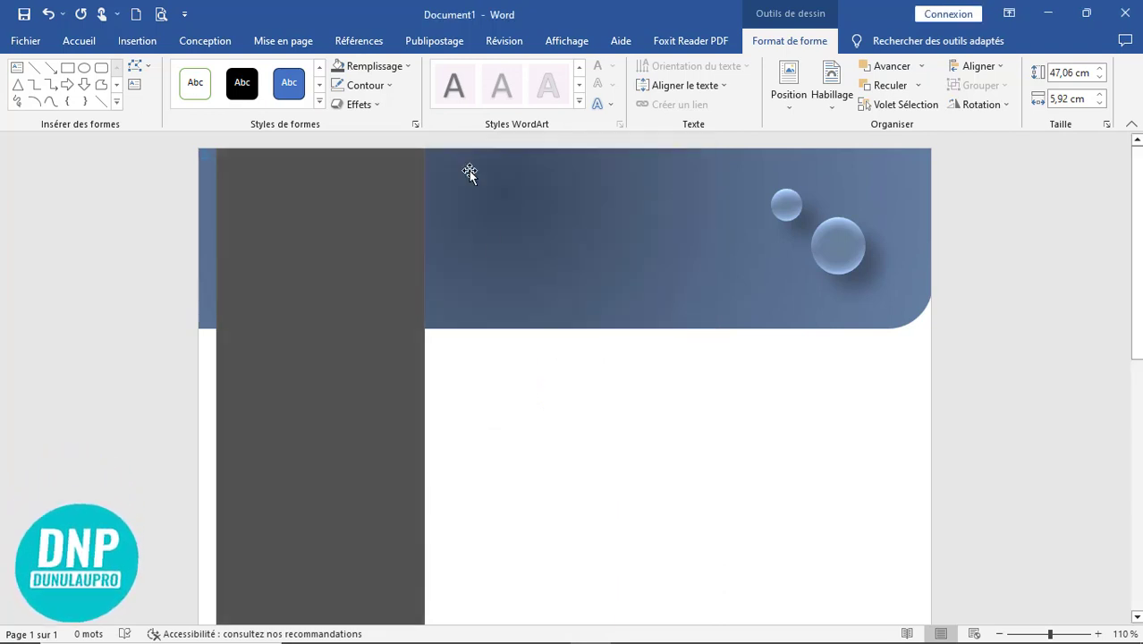
click(385, 68)
click(399, 286)
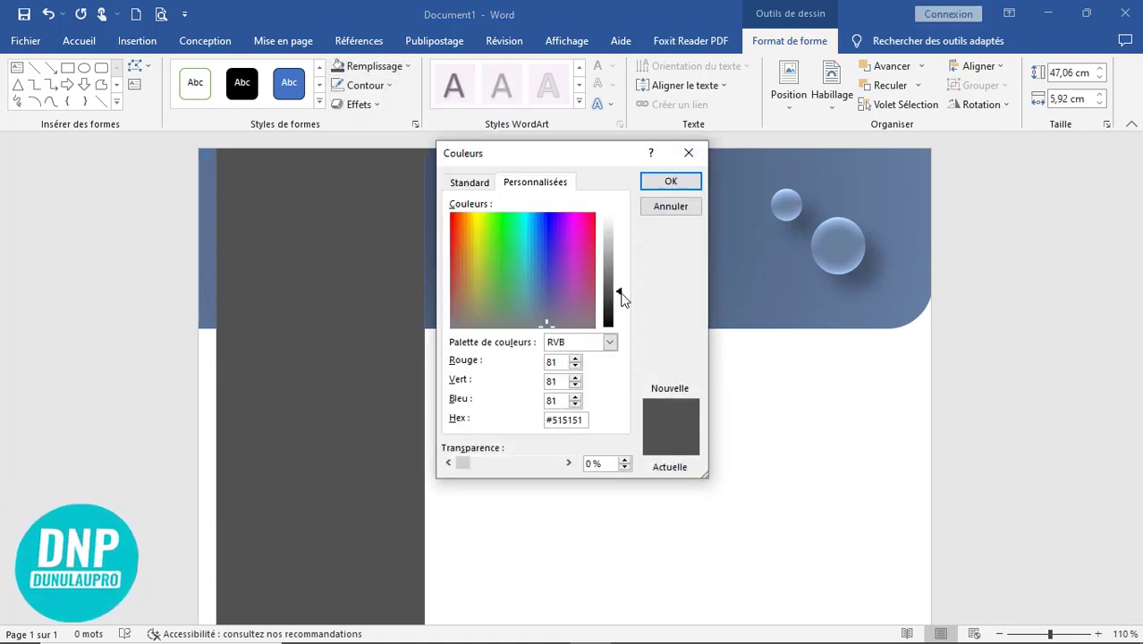
drag(622, 299, 622, 306)
click(671, 181)
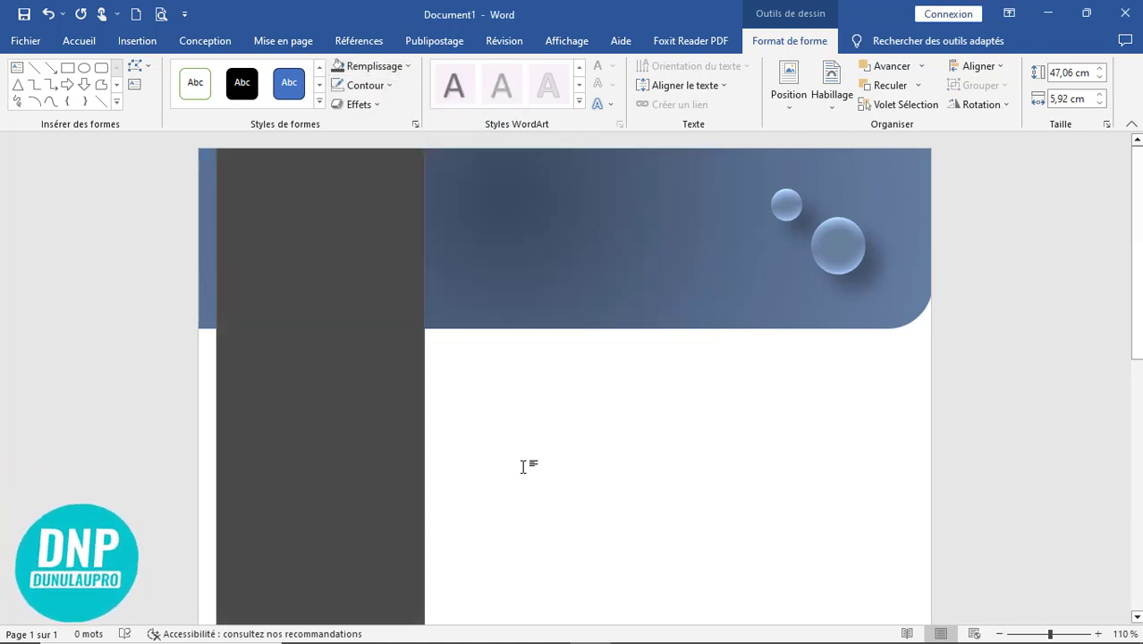
click(523, 466)
scroll(519, 461, down, 3)
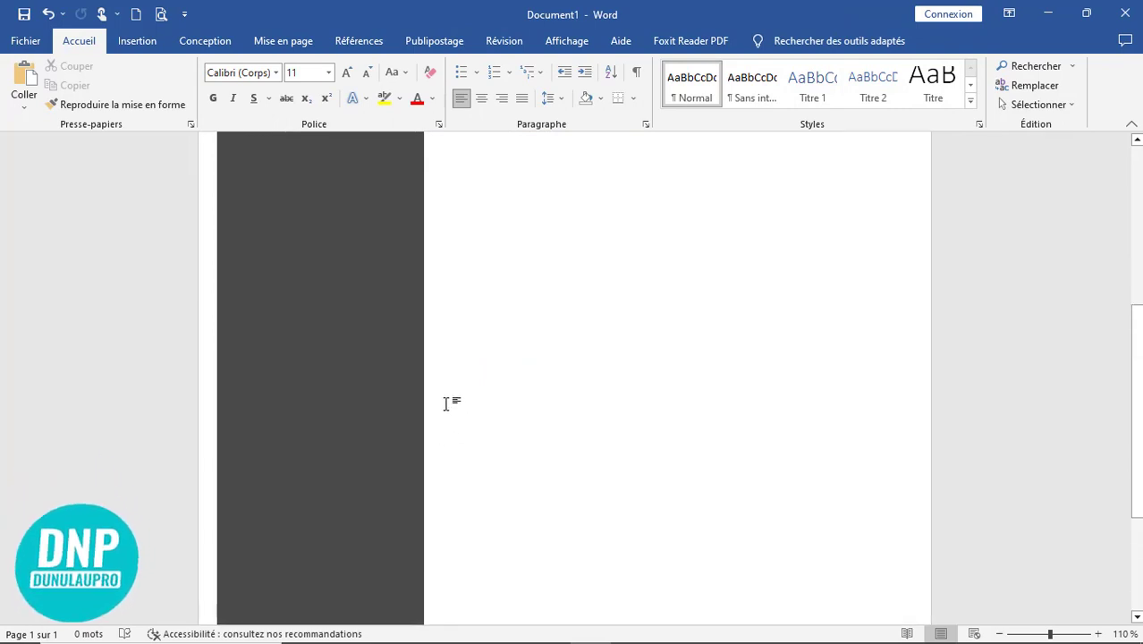
scroll(448, 402, up, 3)
Drag the grey sidebar's right edge to 6.49 cm wide and nudge it one step right.
click(366, 353)
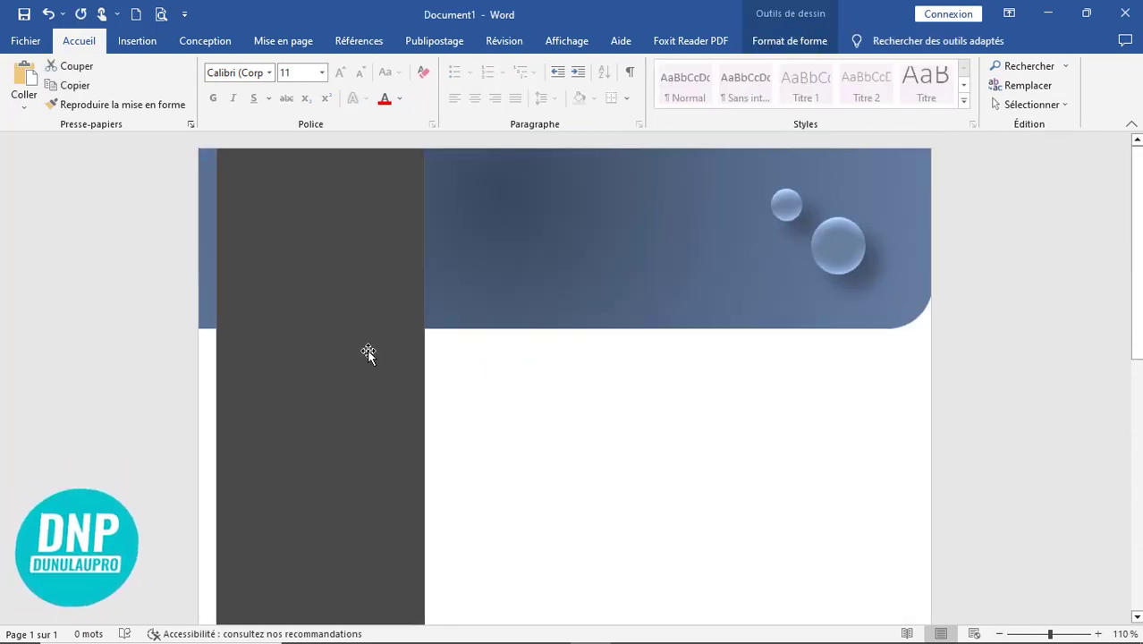
scroll(305, 235, down, 3)
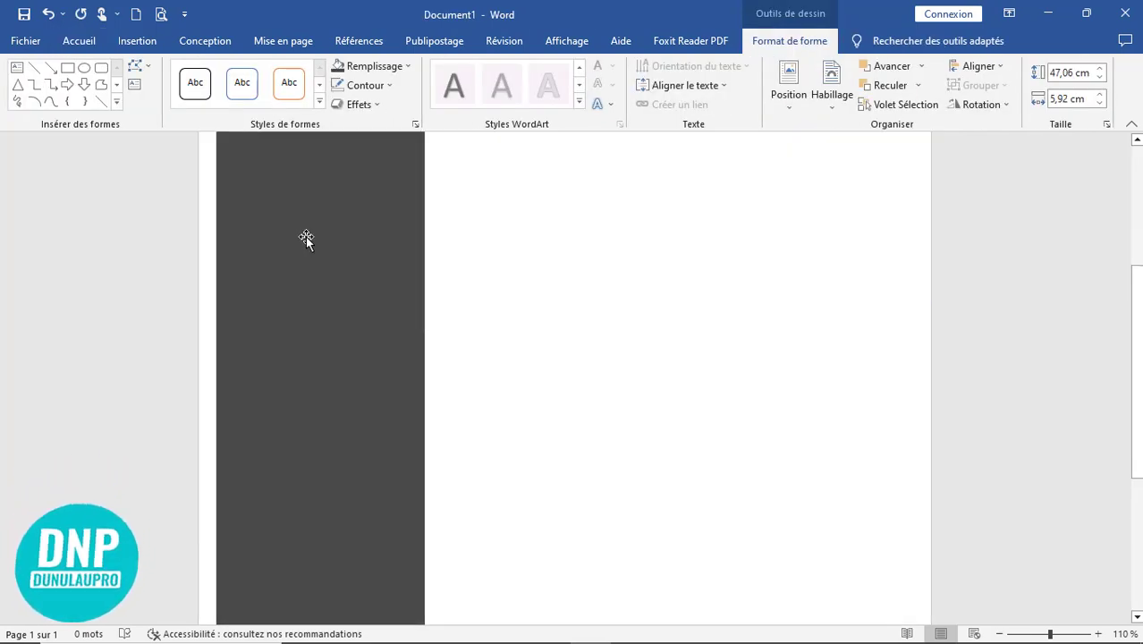
drag(427, 443, 443, 441)
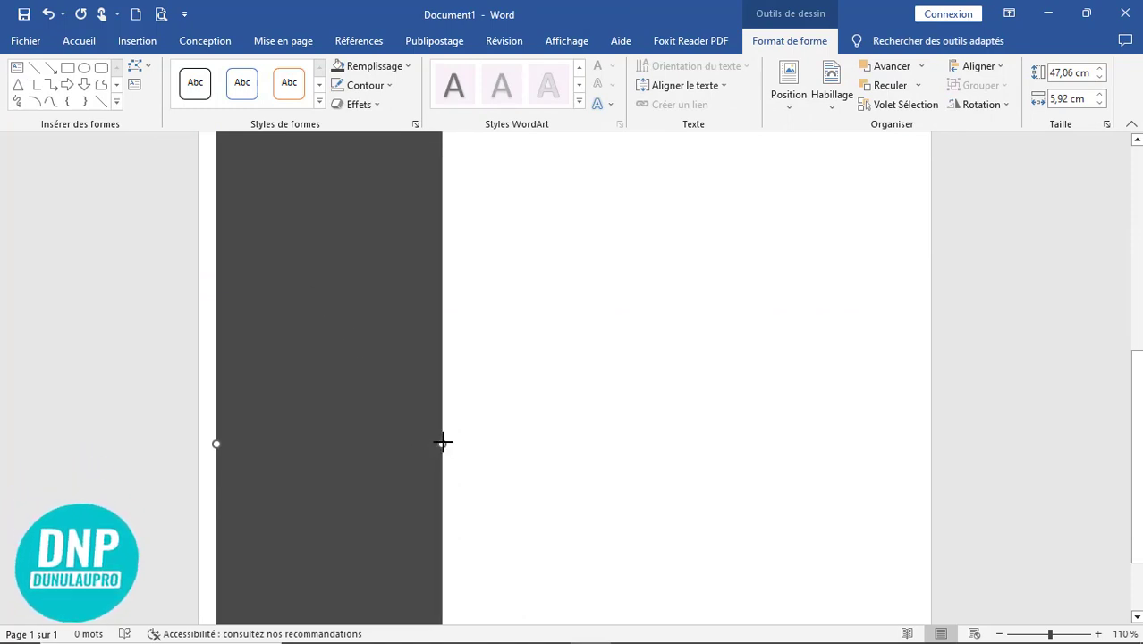
scroll(380, 400, up, 3)
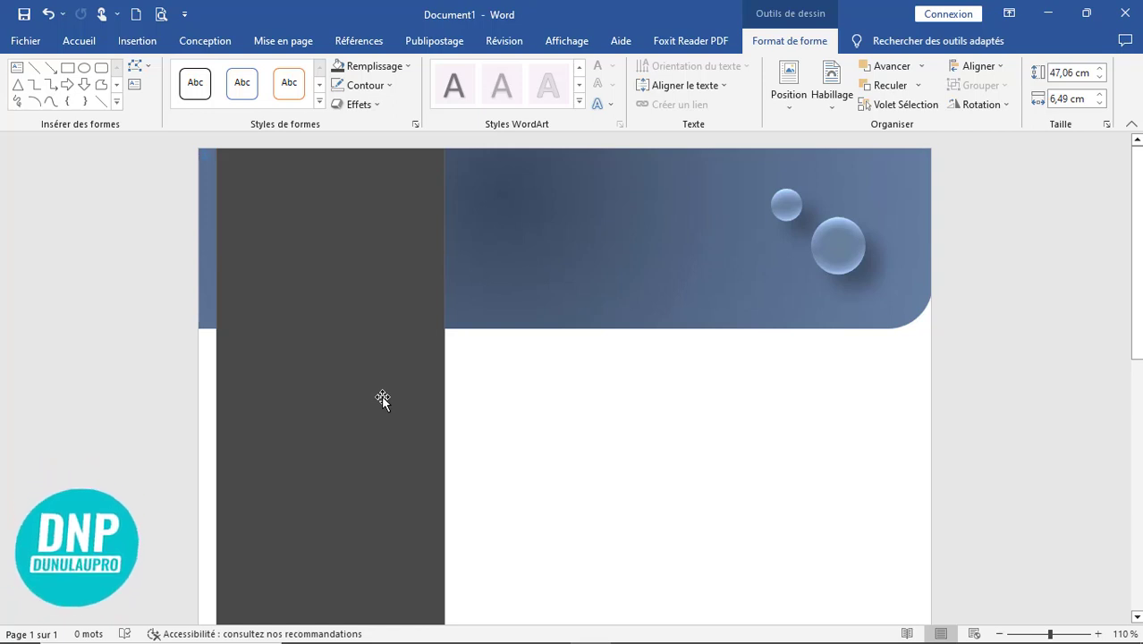
key(Right)
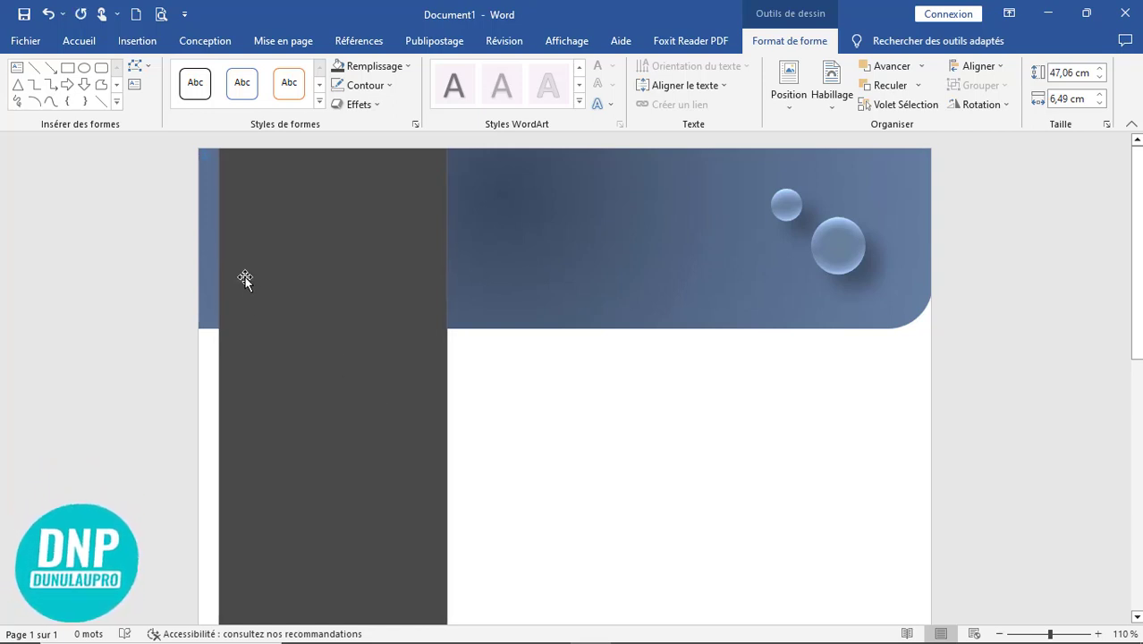
scroll(362, 351, down, 7)
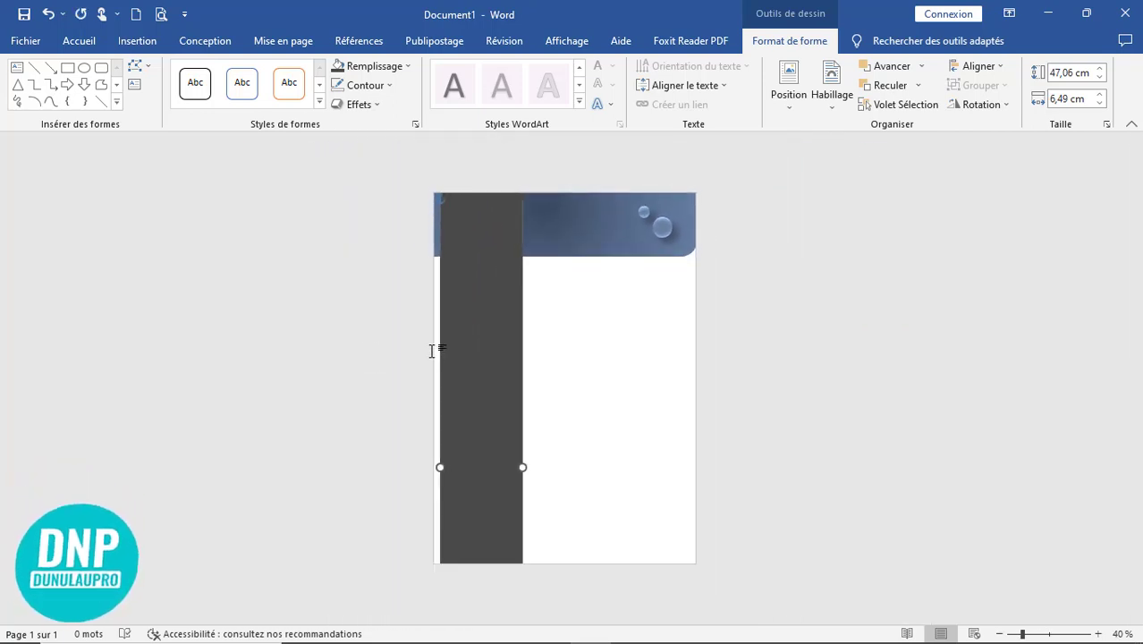
scroll(432, 350, up, 7)
click(503, 408)
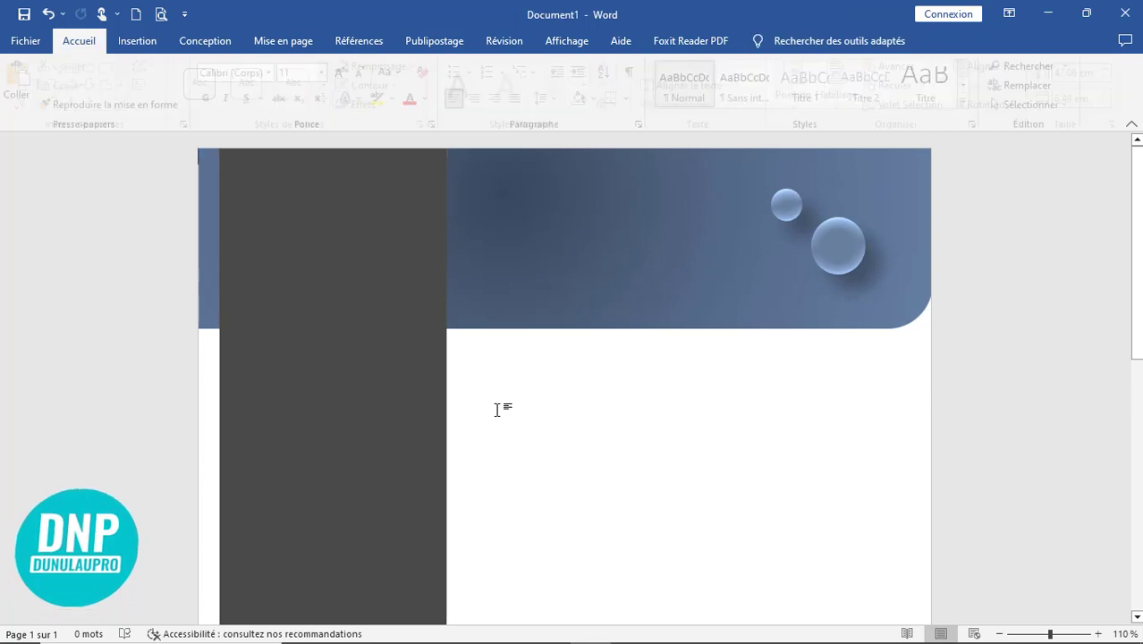
Draw a circle near the sidebar top and fill it with the man's portrait from Images Fyers.
click(136, 41)
click(234, 66)
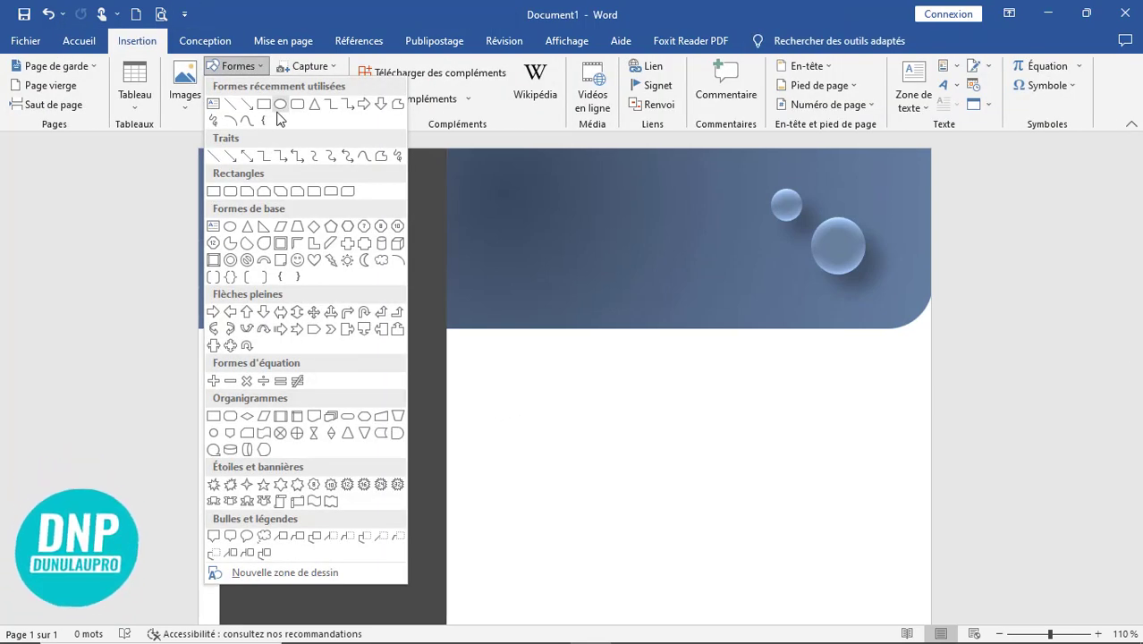
click(278, 106)
drag(262, 191, 411, 345)
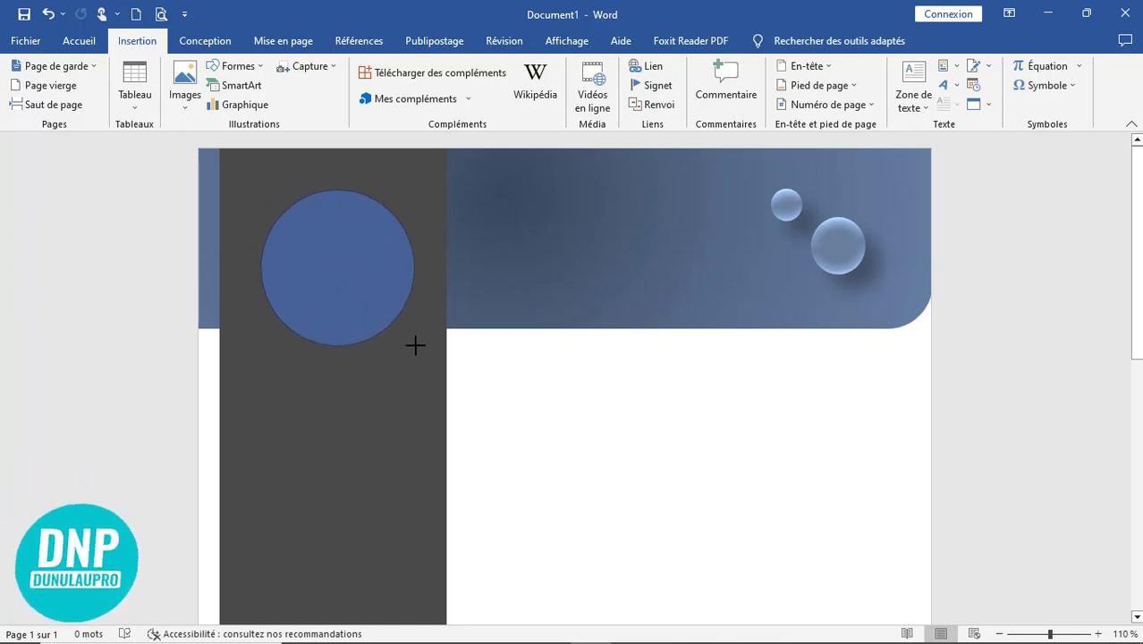
right_click(343, 279)
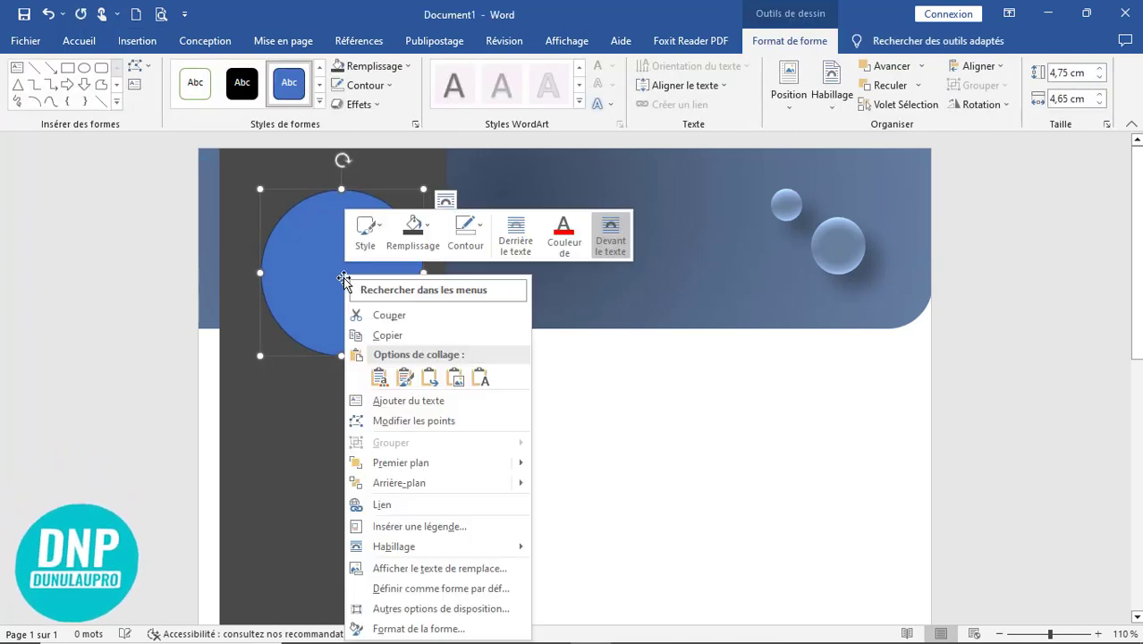
click(413, 242)
click(428, 472)
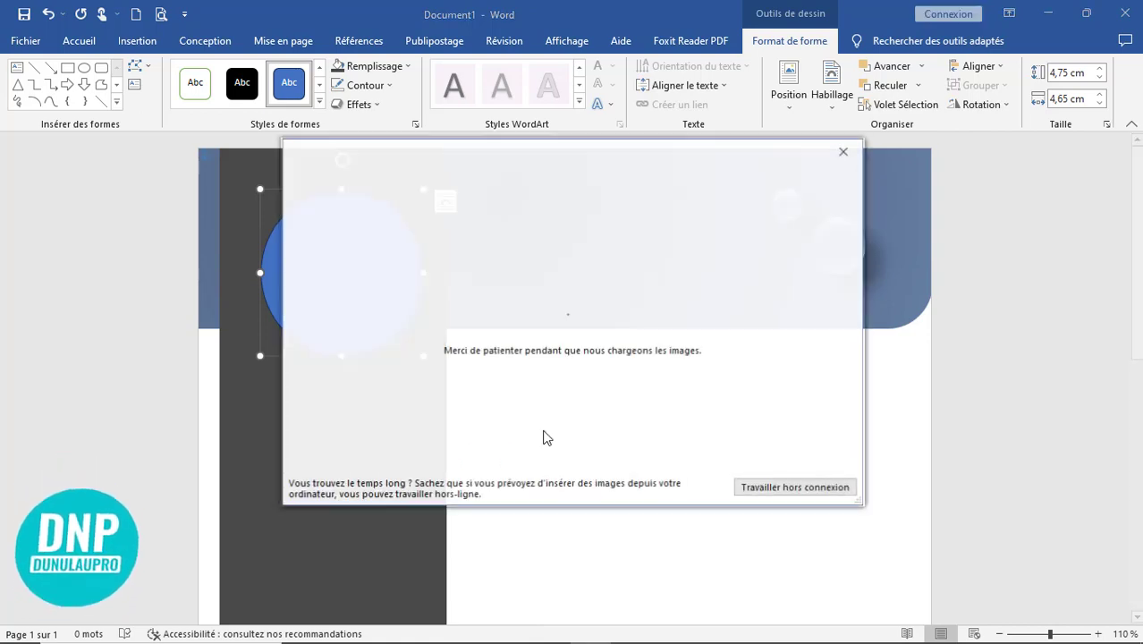
click(753, 490)
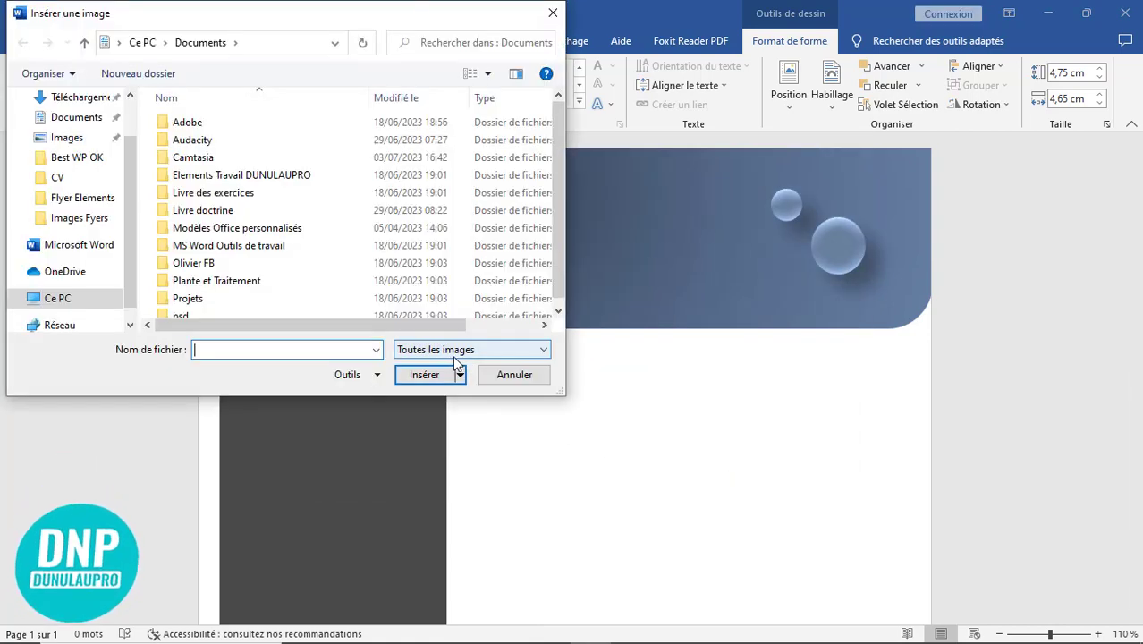
double_click(250, 177)
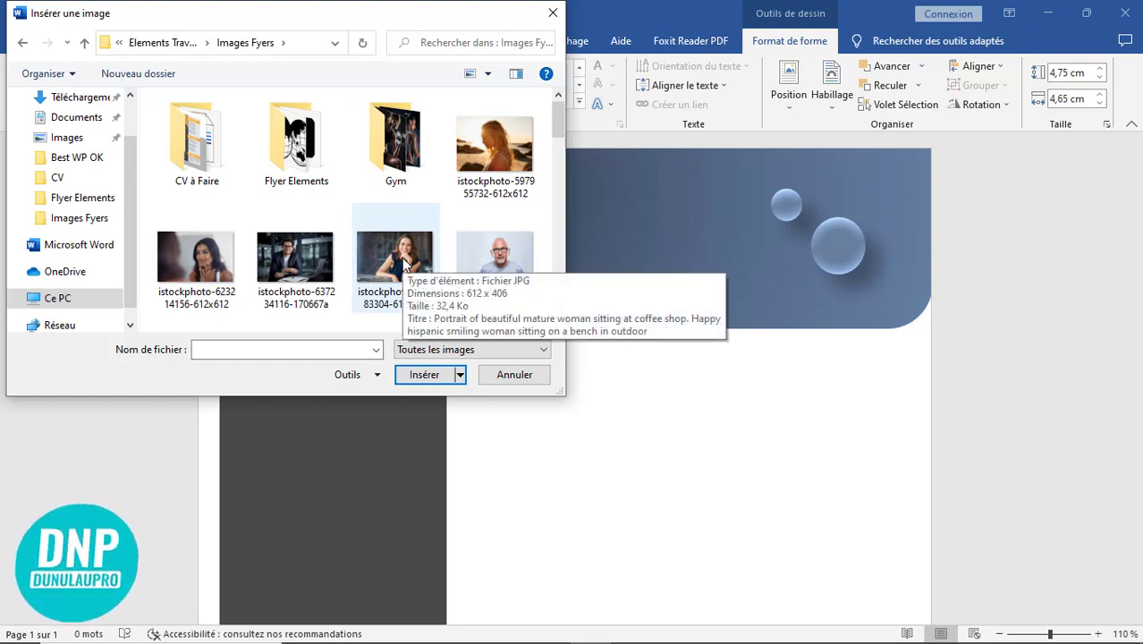
double_click(485, 249)
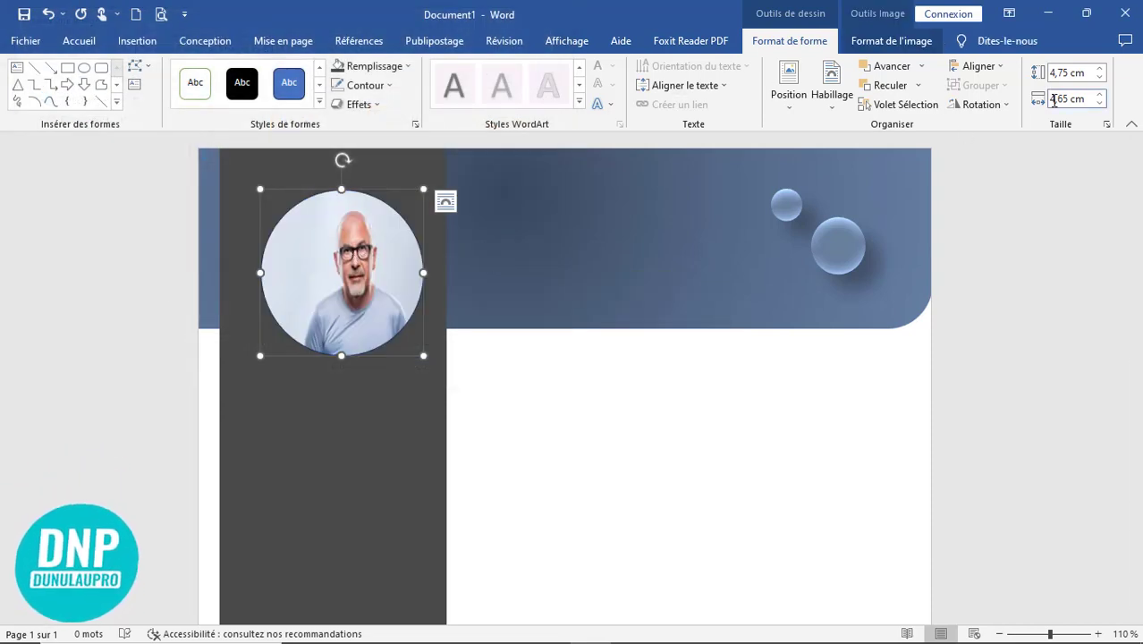
Crop the photo to fill the circle, centre the face, and remove the outline.
click(890, 41)
click(999, 106)
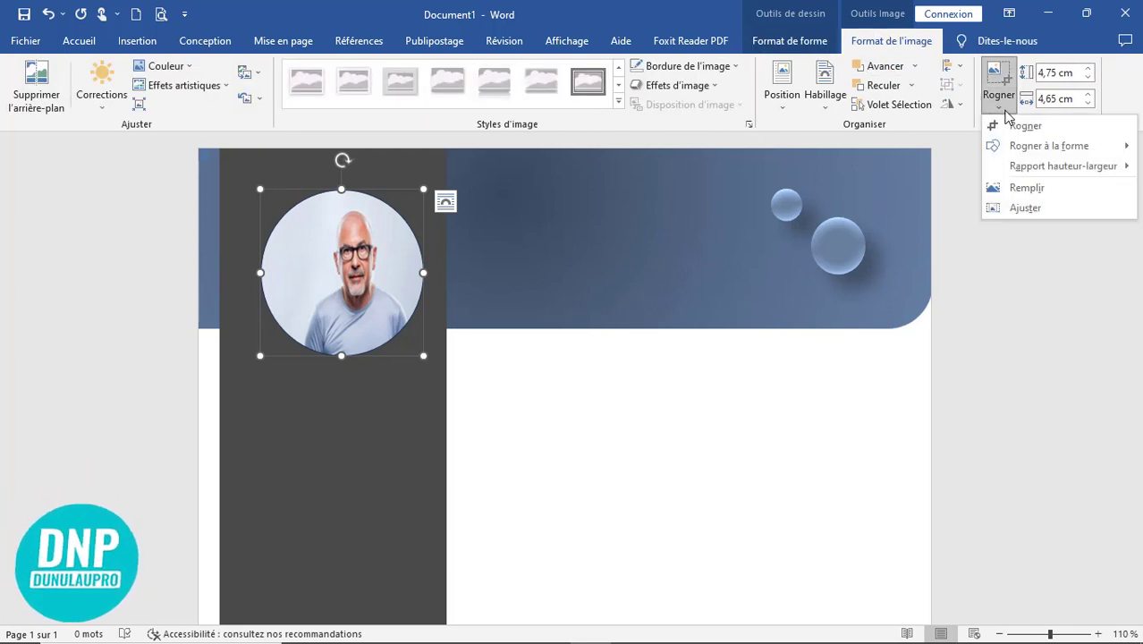
click(1027, 188)
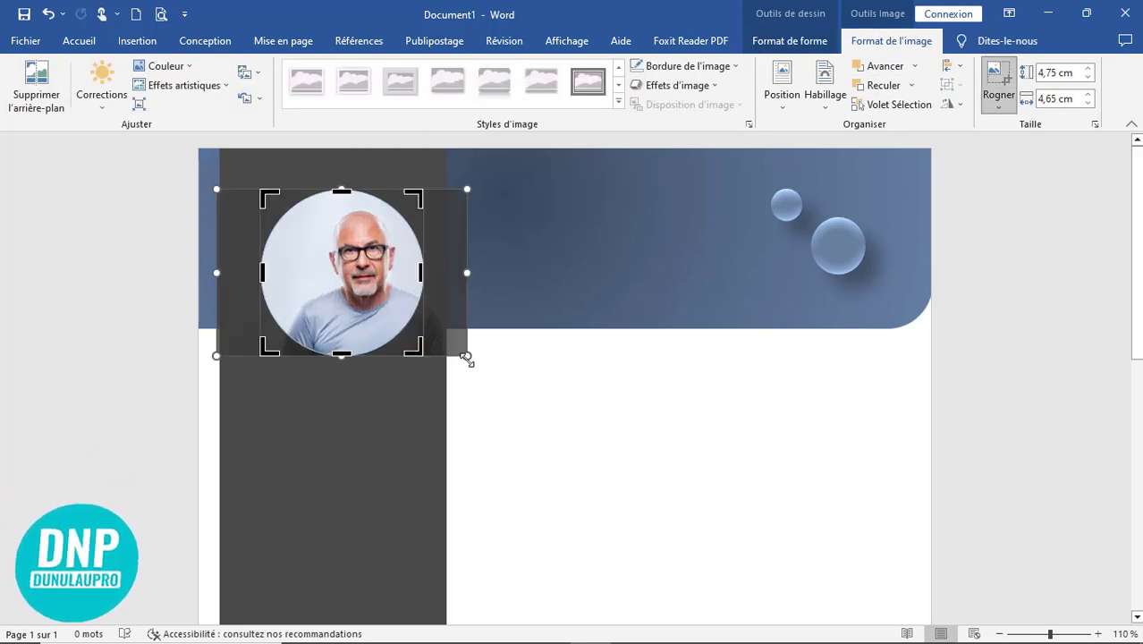
drag(465, 357, 536, 402)
drag(476, 382, 423, 356)
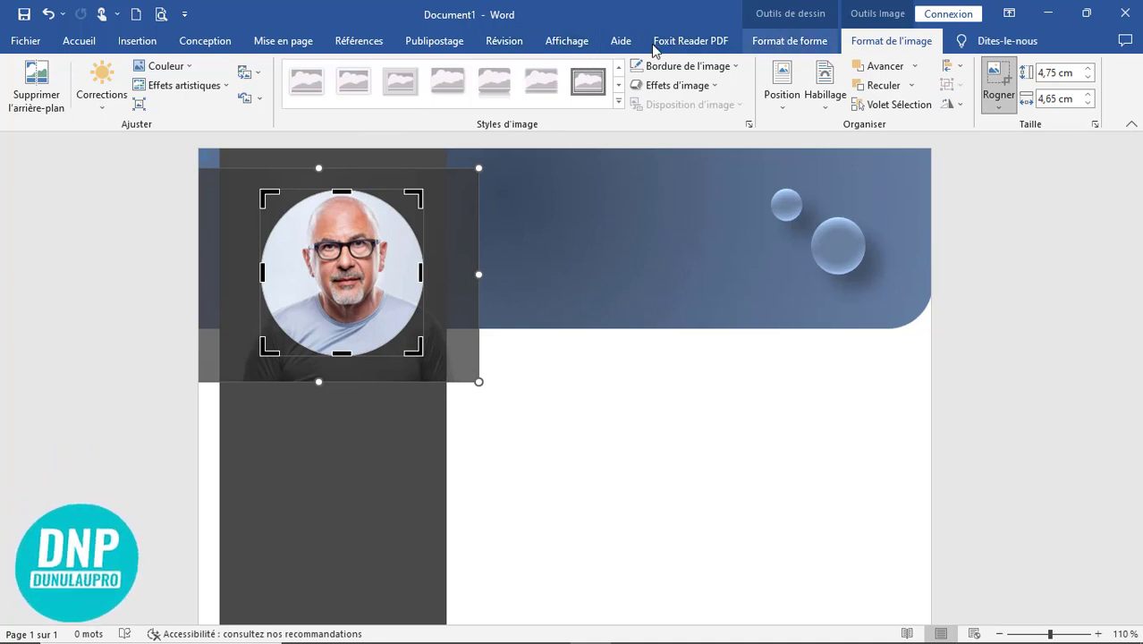
click(789, 40)
click(365, 85)
click(380, 266)
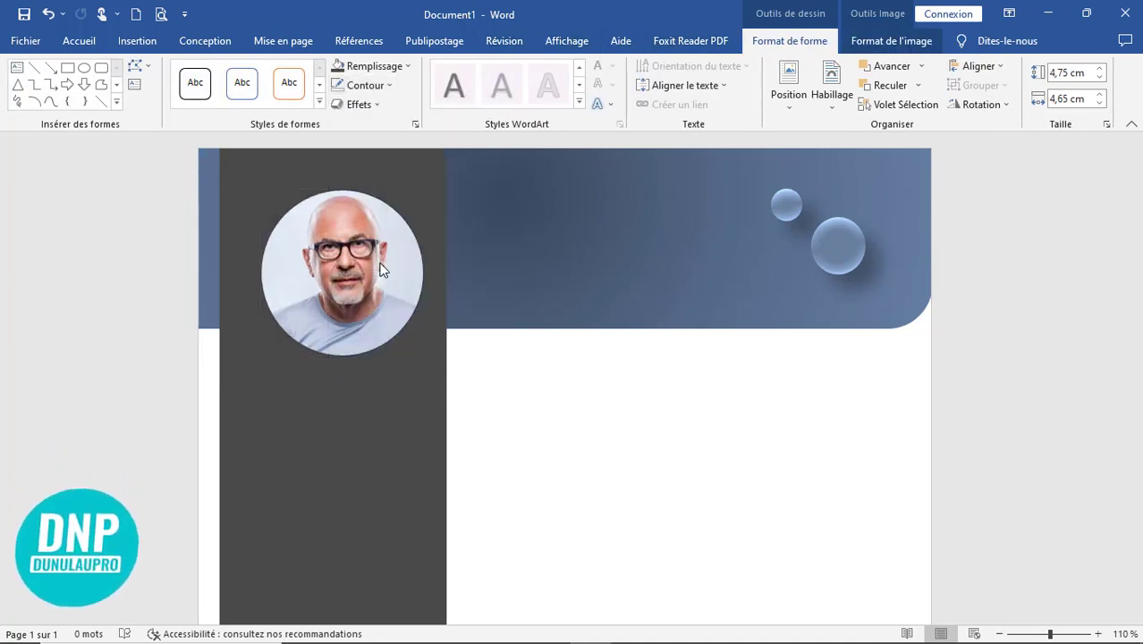
click(465, 399)
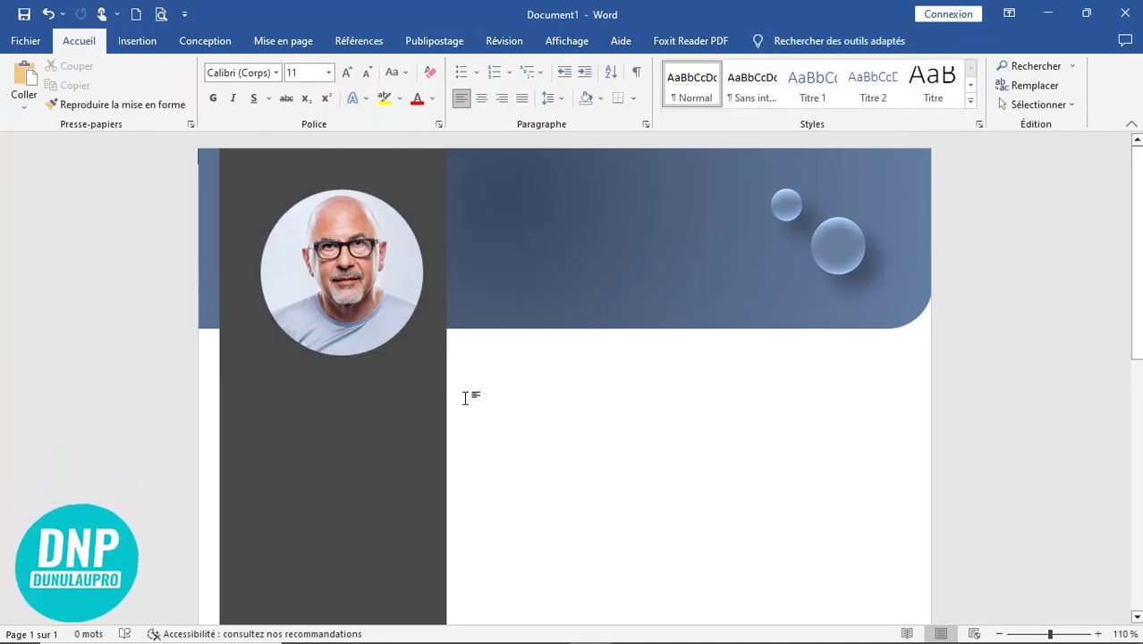
Nudge the round photo slightly up and to the left.
click(386, 337)
key(Left)
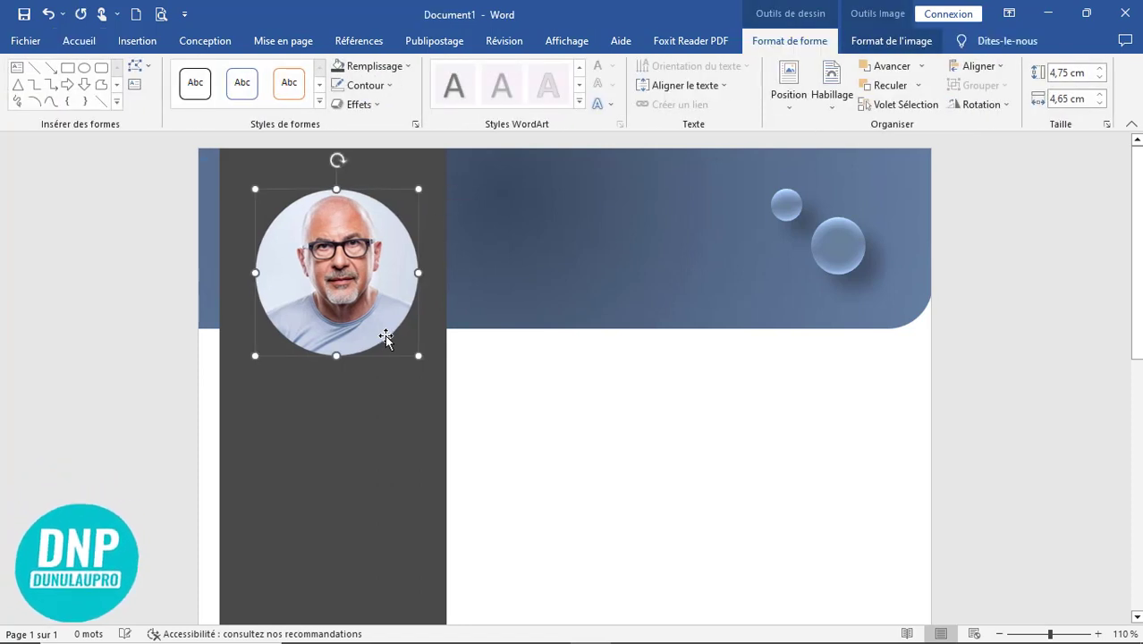
key(Left)
key(Left)
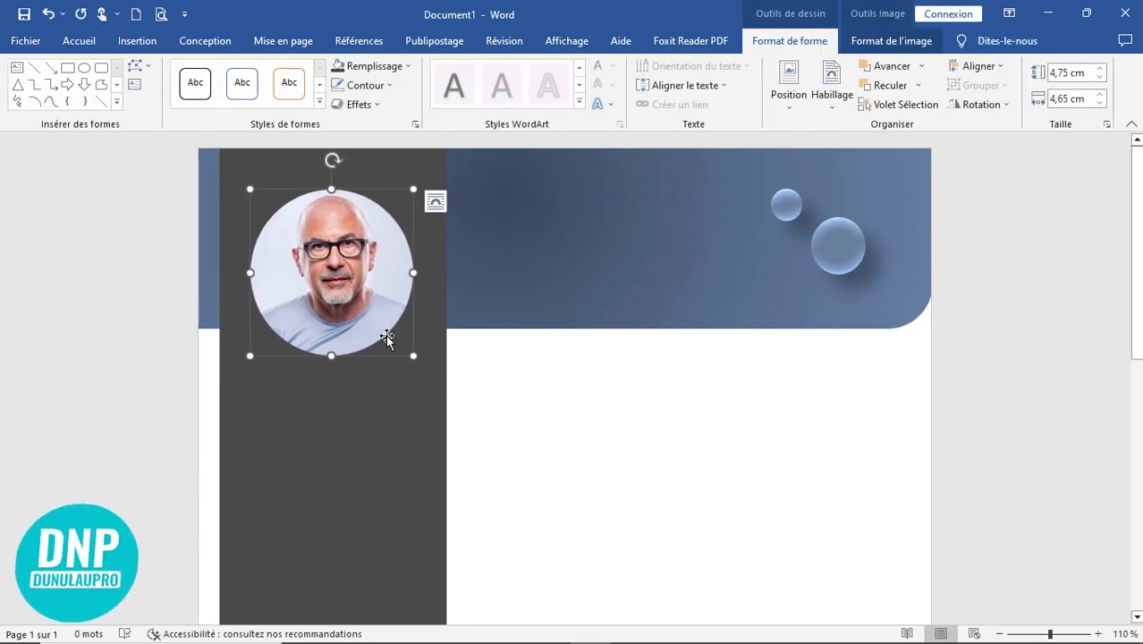
key(Up)
key(Up)
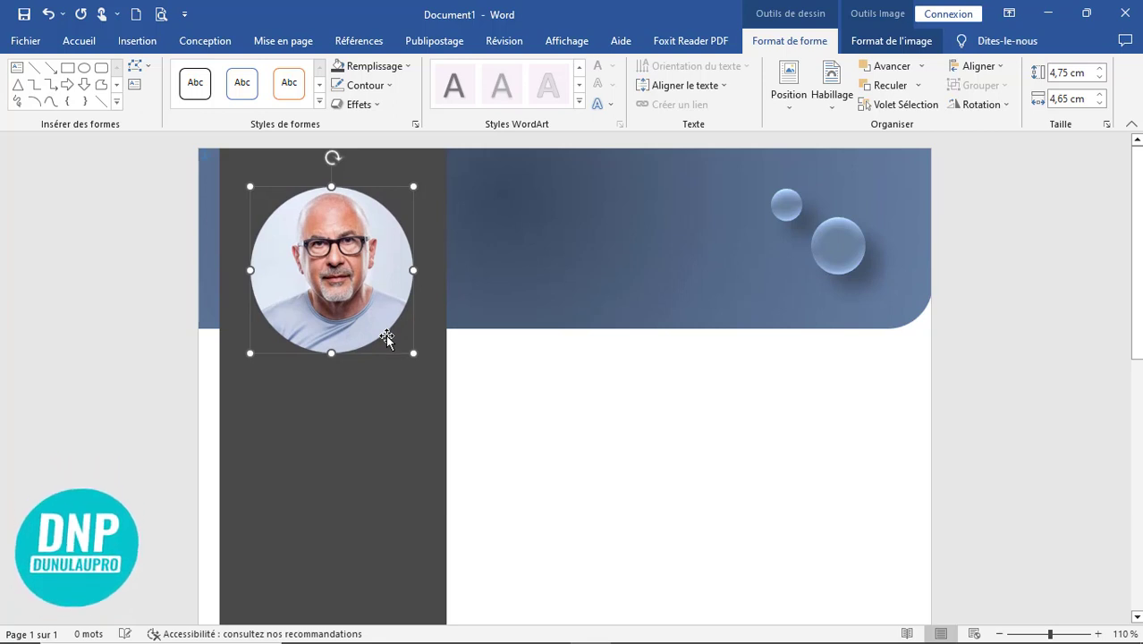
key(Up)
key(Up)
key(Up)
key(Up)
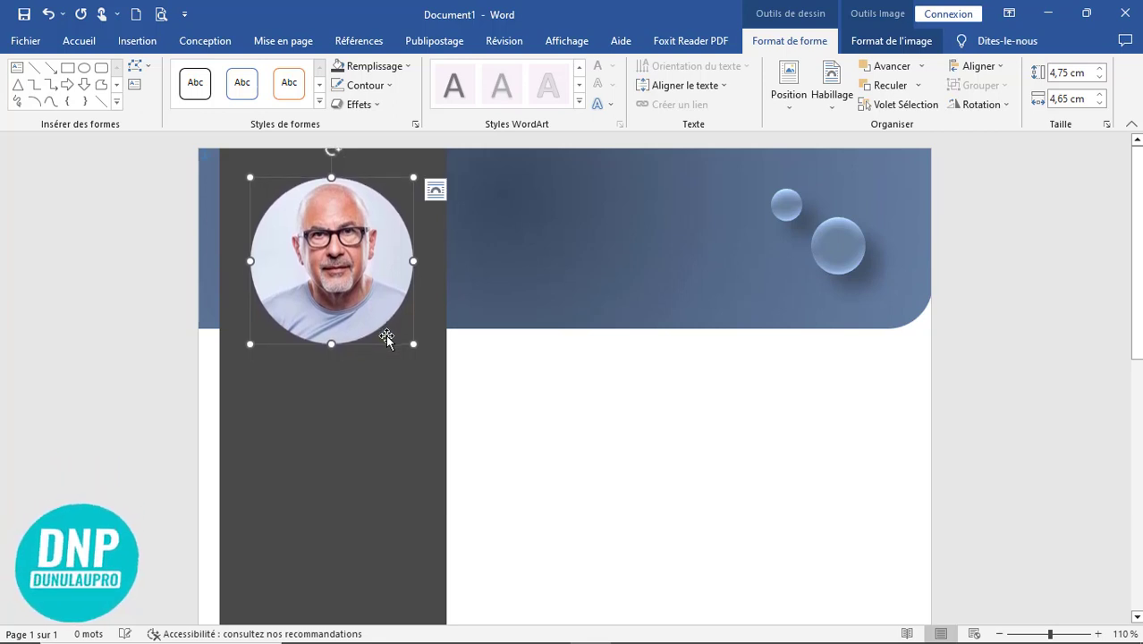
key(Left)
key(Left)
key(Left)
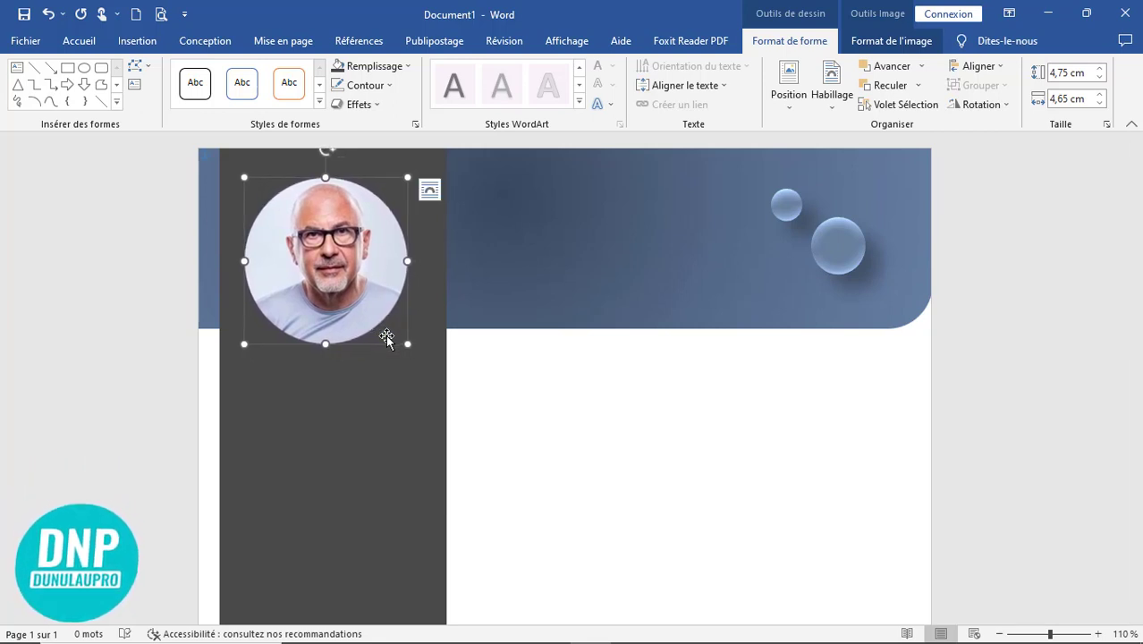
Draw a 1.15 cm circle with a preset effect and dark grey fill at the photo's lower right.
click(84, 70)
drag(365, 373, 404, 410)
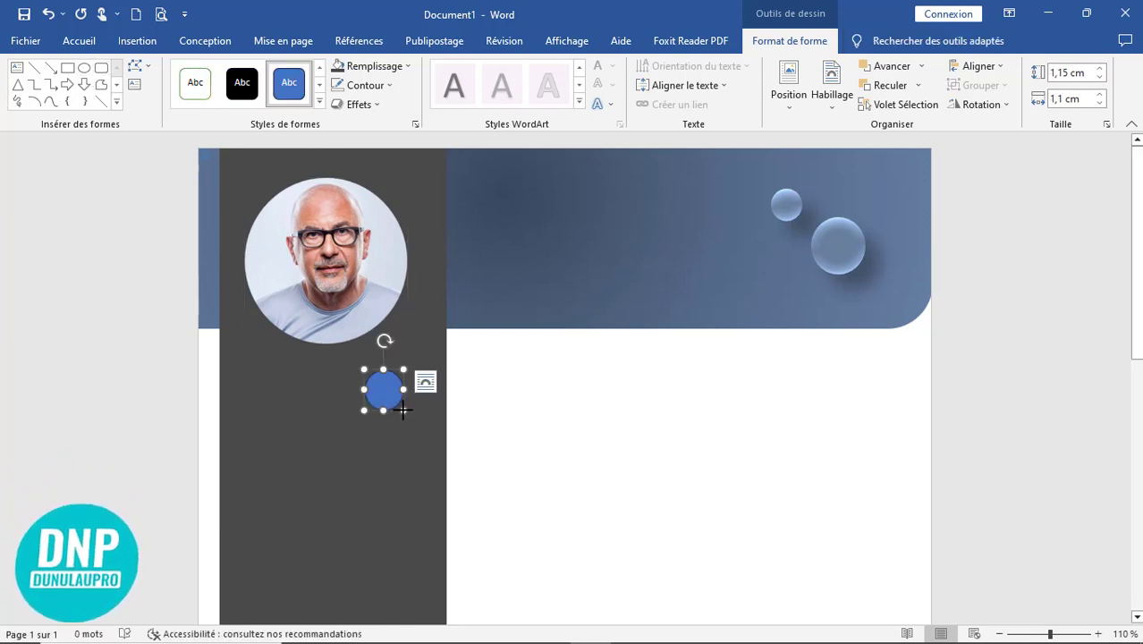
click(358, 104)
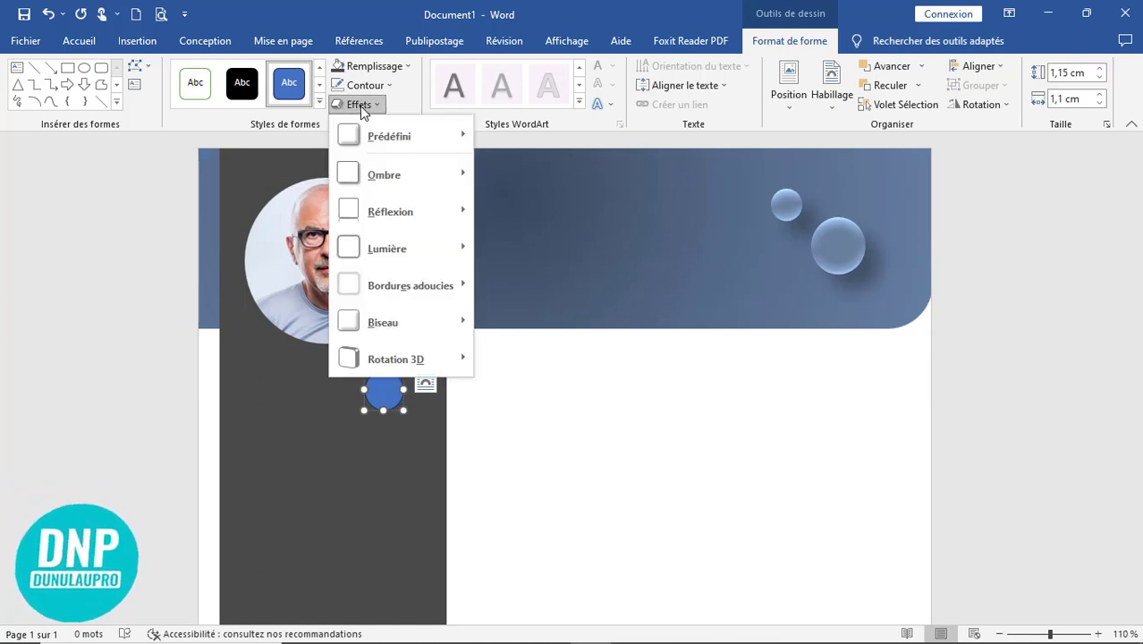
mouse_move(371, 136)
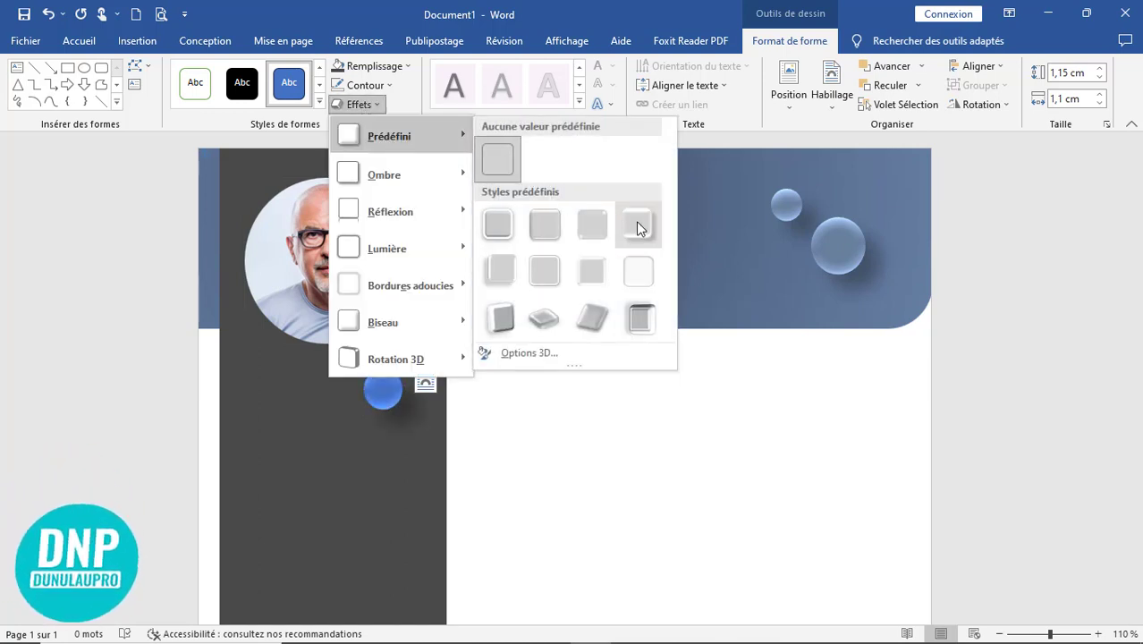
click(638, 228)
click(340, 67)
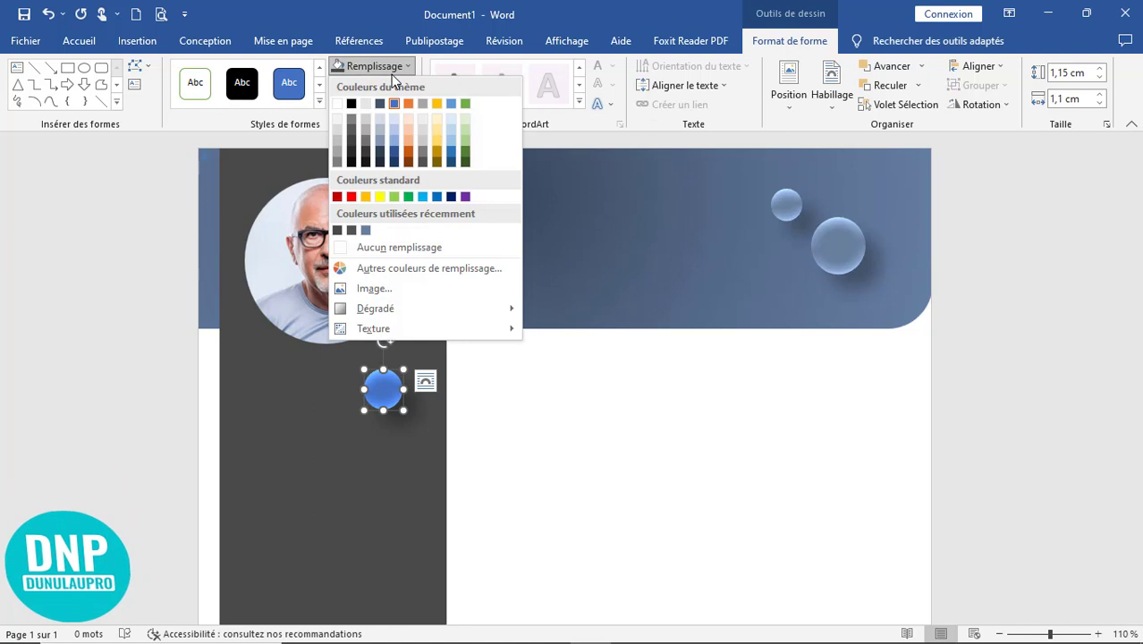
click(340, 69)
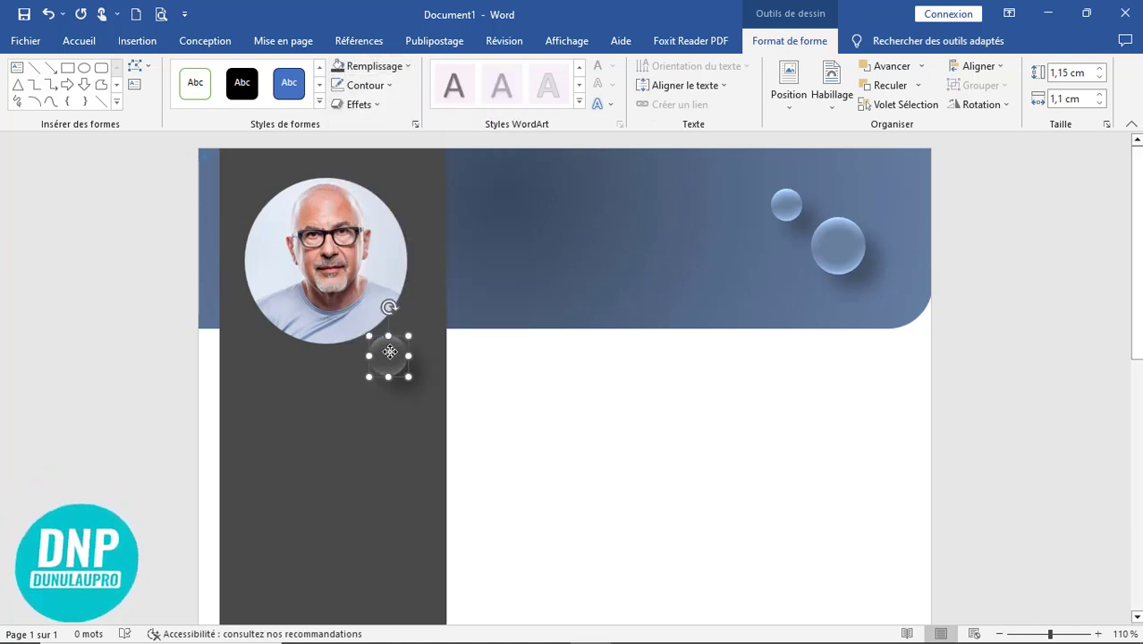
drag(383, 402, 391, 343)
right_click(399, 337)
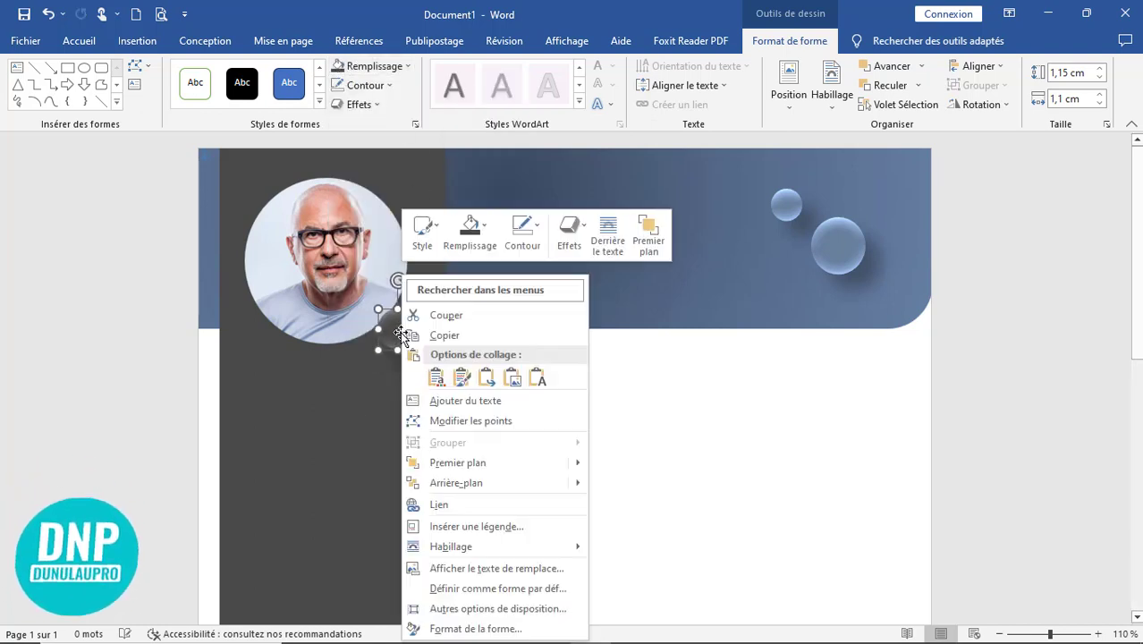
click(459, 483)
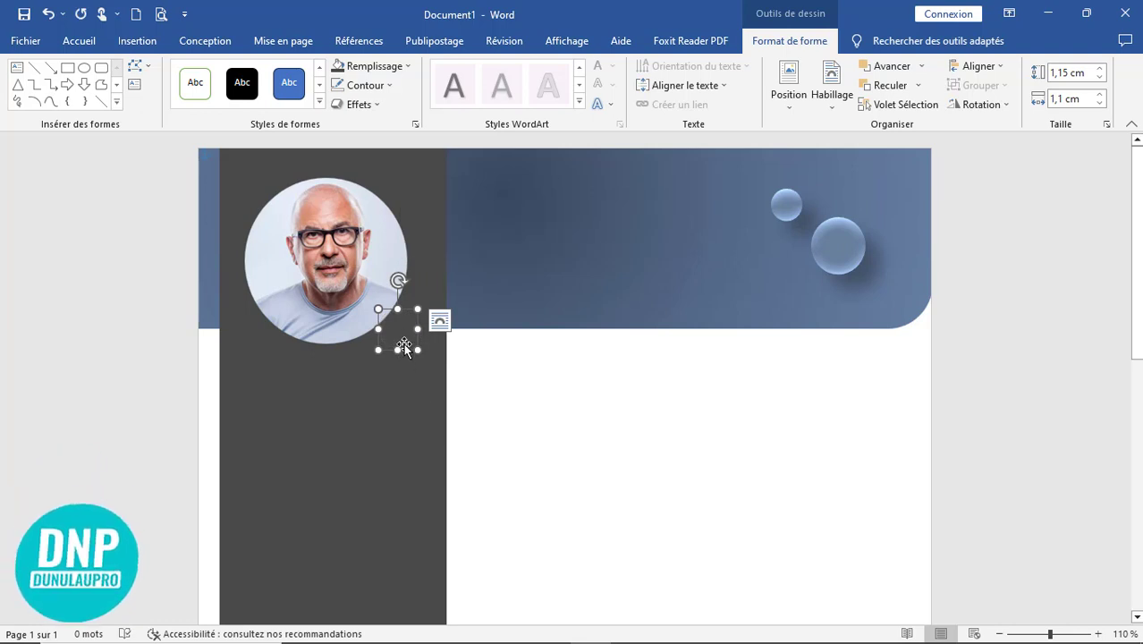
Undo the last circle change and bring the round photo to the front.
click(46, 15)
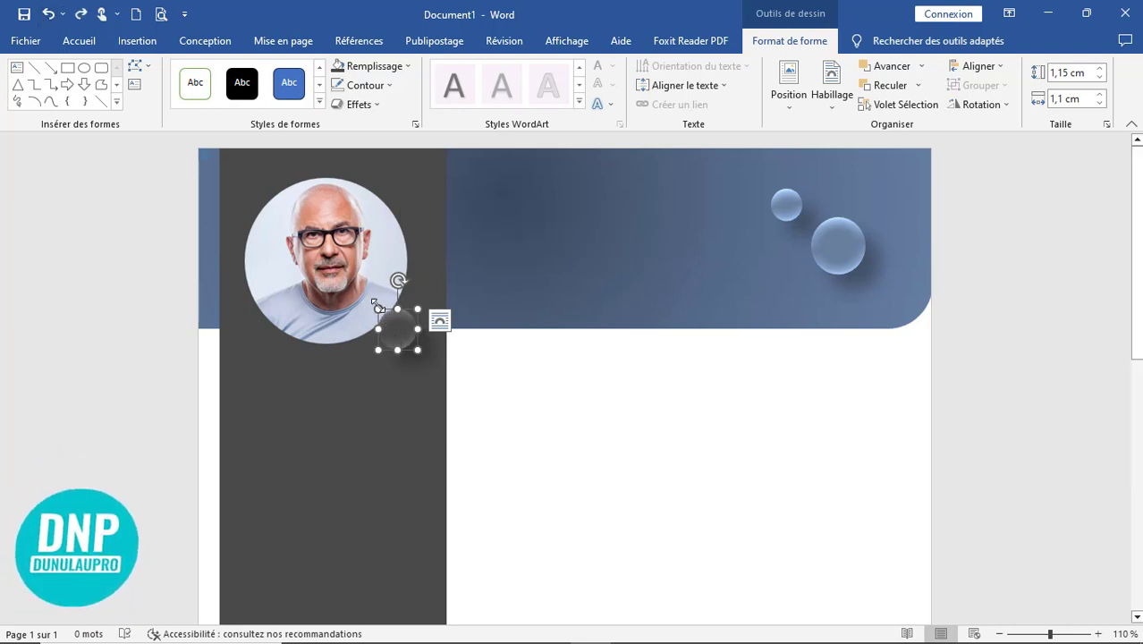
click(348, 260)
right_click(348, 261)
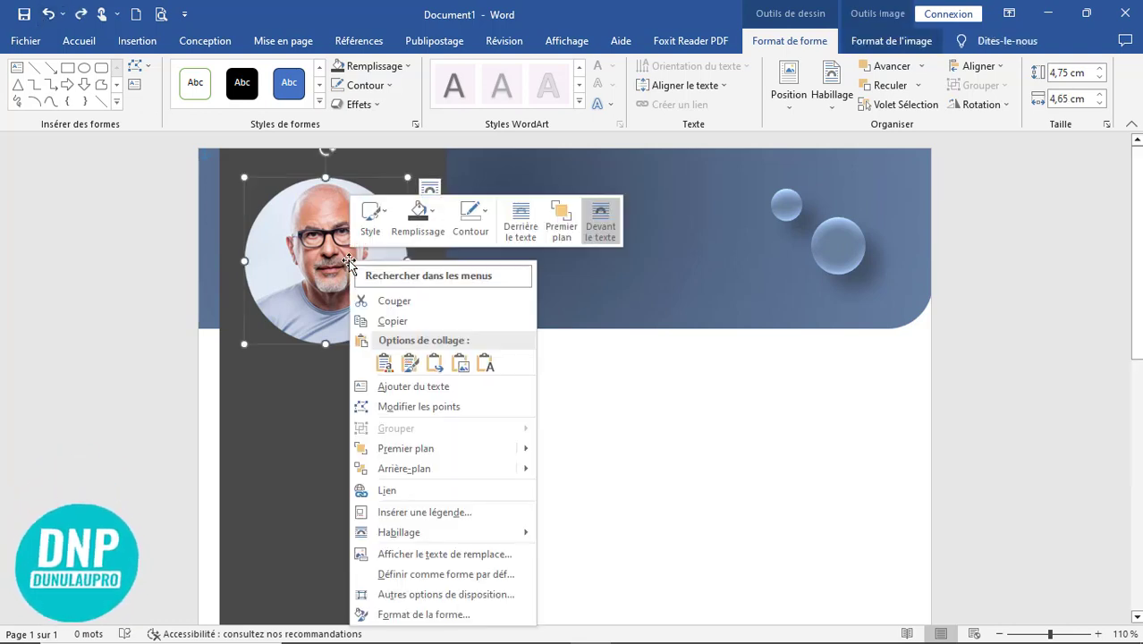
click(394, 448)
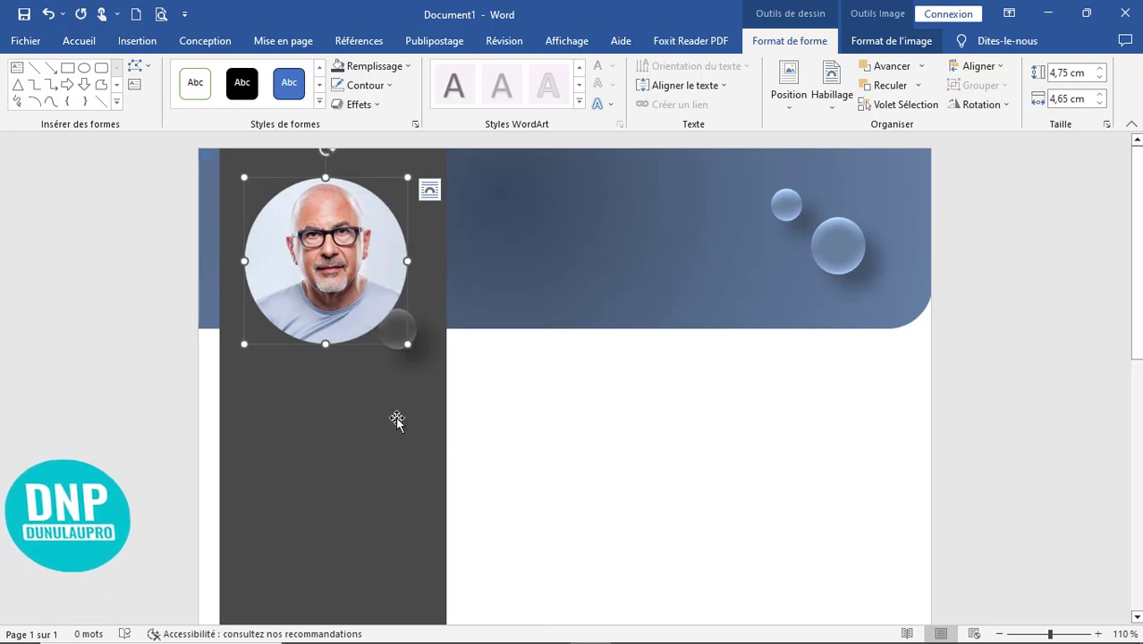
Copy the small shadow circle to the photo's upper-left corner.
click(400, 326)
mouse_move(401, 327)
mouse_down()
mouse_move(410, 312)
mouse_move(398, 315)
mouse_up()
click(416, 360)
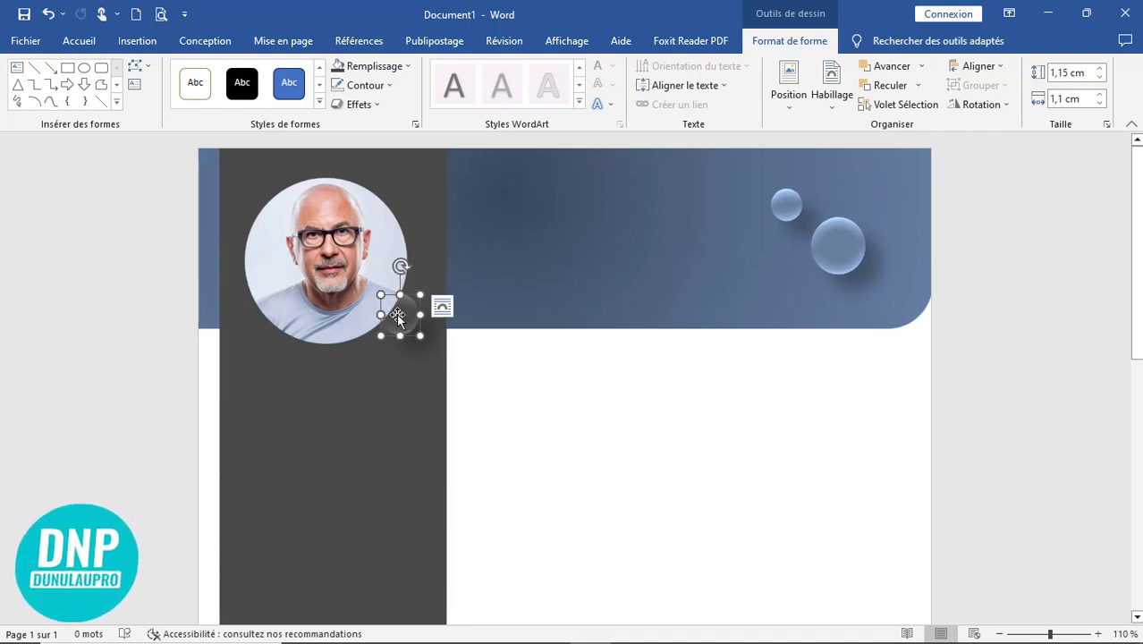
drag(400, 314, 286, 215)
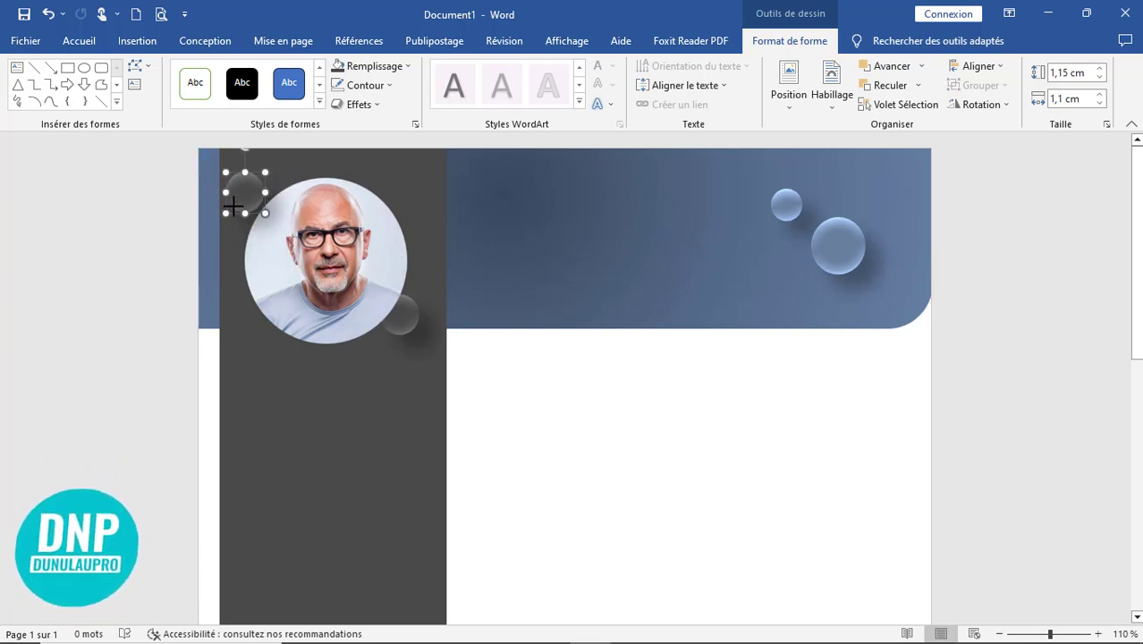
Shrink the copied upper-left circle and review the lower-right circle's shape formatting.
drag(223, 214, 251, 193)
click(610, 424)
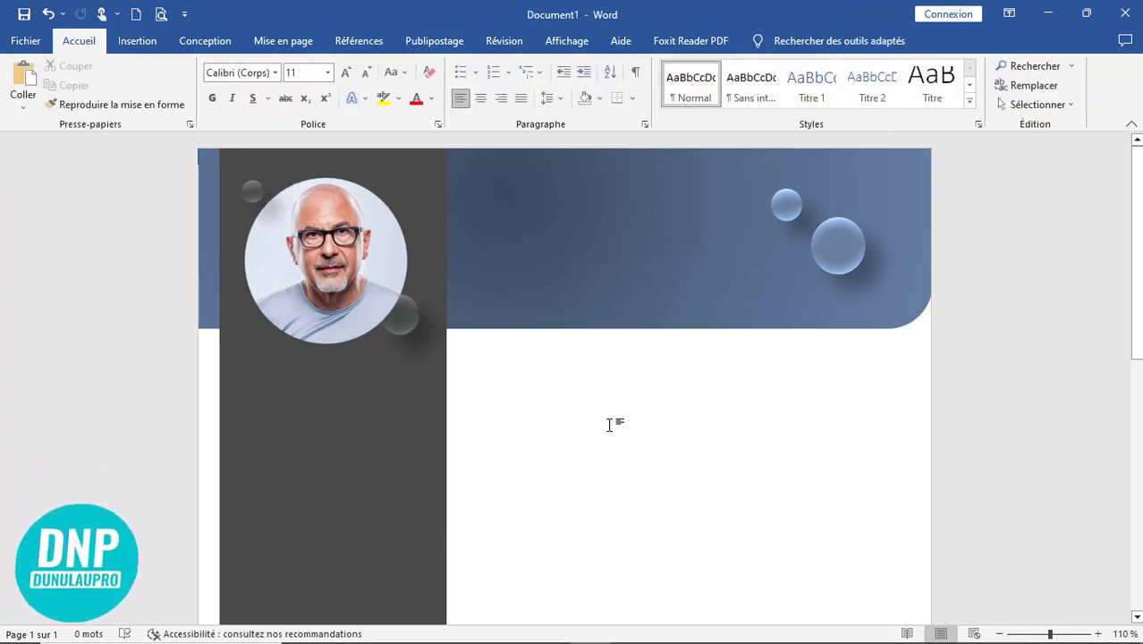
click(402, 328)
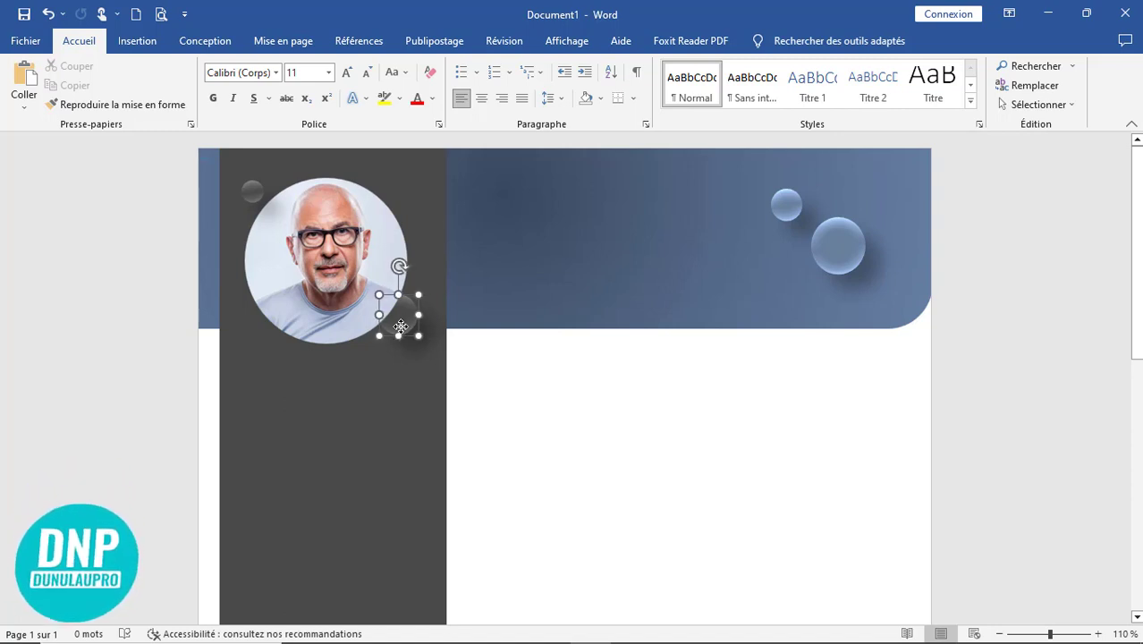
double_click(399, 326)
scroll(428, 374, down, 3)
scroll(428, 375, down, 1)
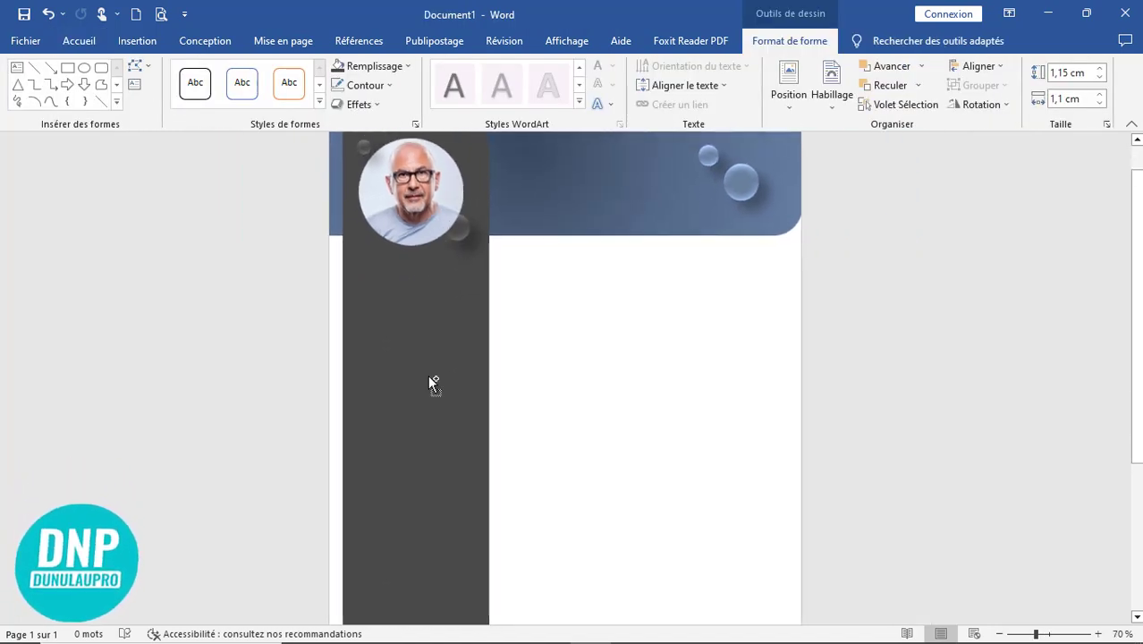
scroll(428, 375, up, 4)
Nudge the dark sidebar and the round photo slightly to the right.
click(288, 375)
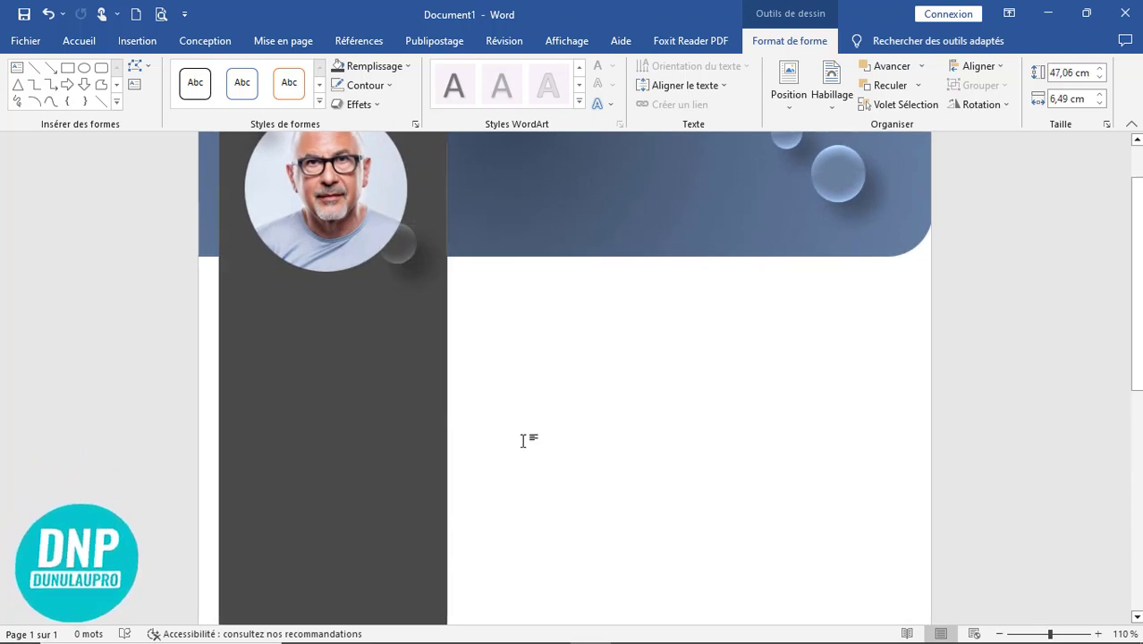
click(523, 441)
scroll(373, 435, down, 2)
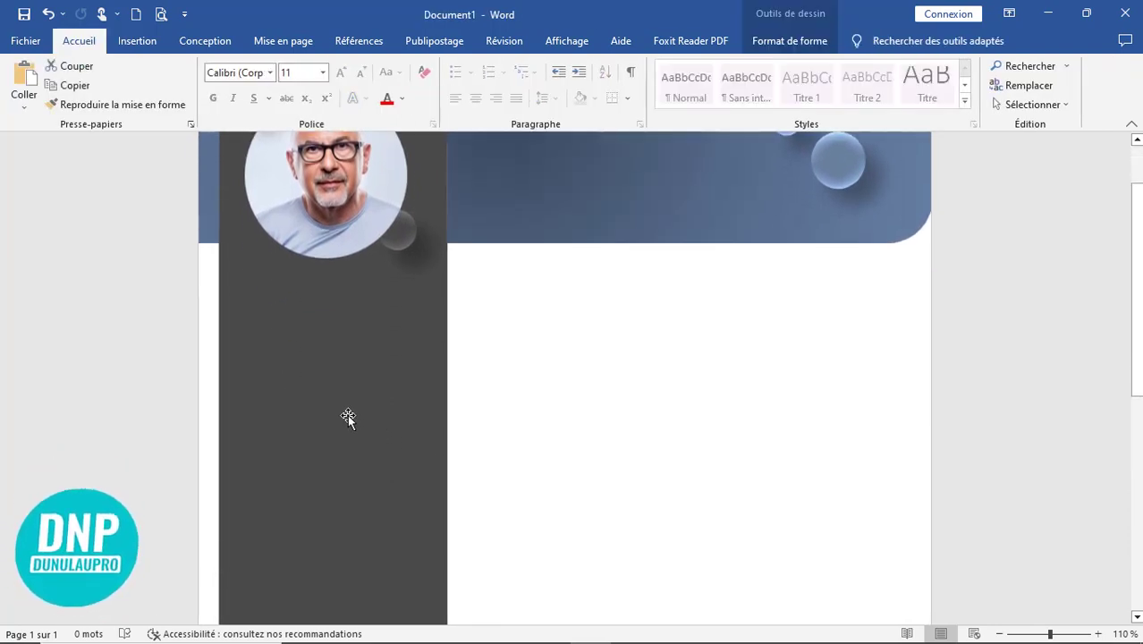
key(ctrl+z)
key(ctrl+z)
key(ctrl+z)
scroll(349, 376, up, 2)
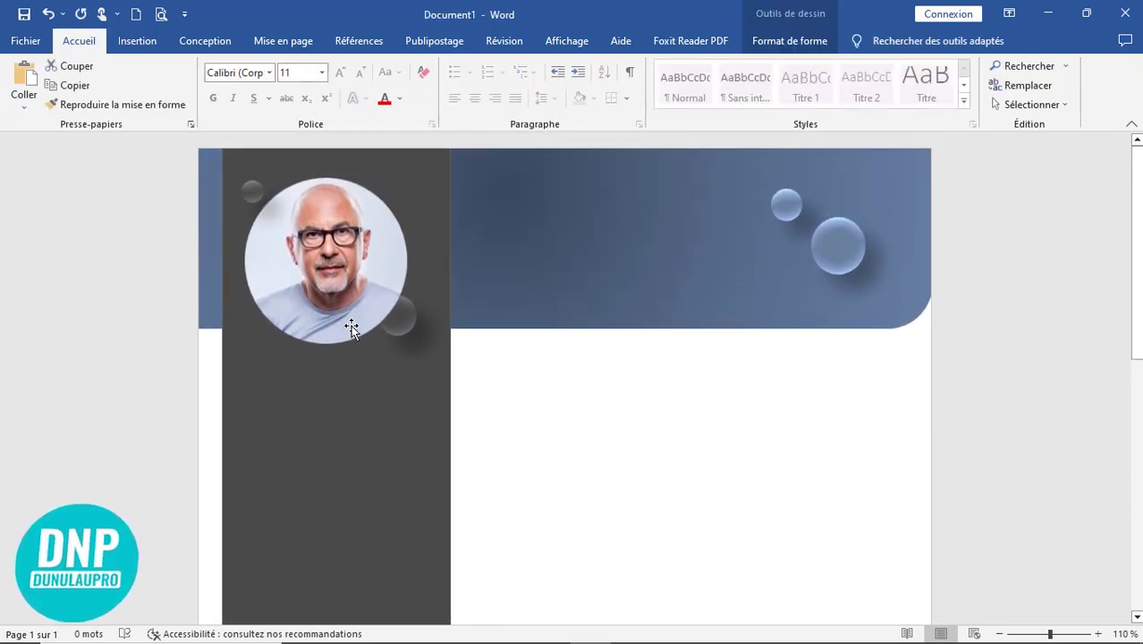
click(351, 328)
drag(355, 286, 428, 340)
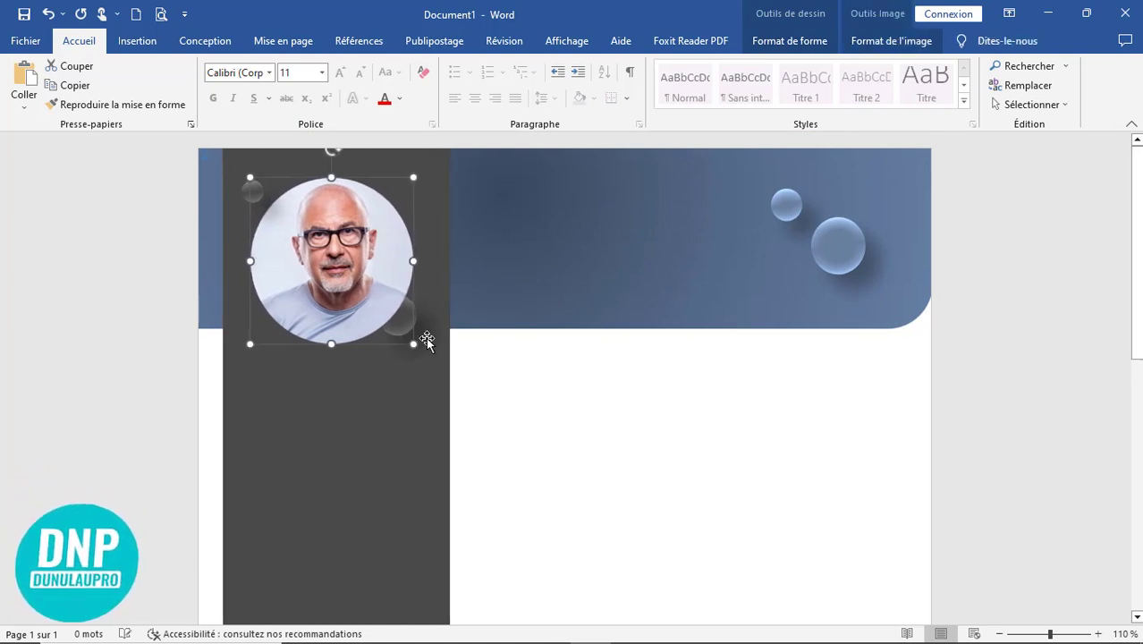
key(ctrl+Right)
key(ctrl+Right)
key(ctrl+Right)
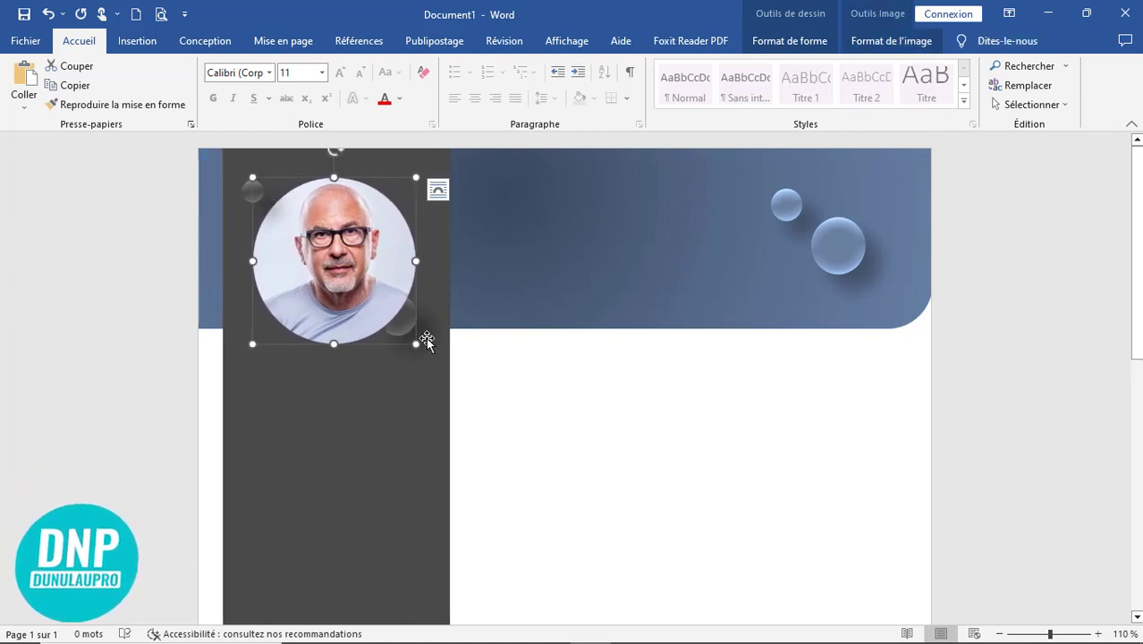
Check the placement of both small circles around the round photo.
click(254, 193)
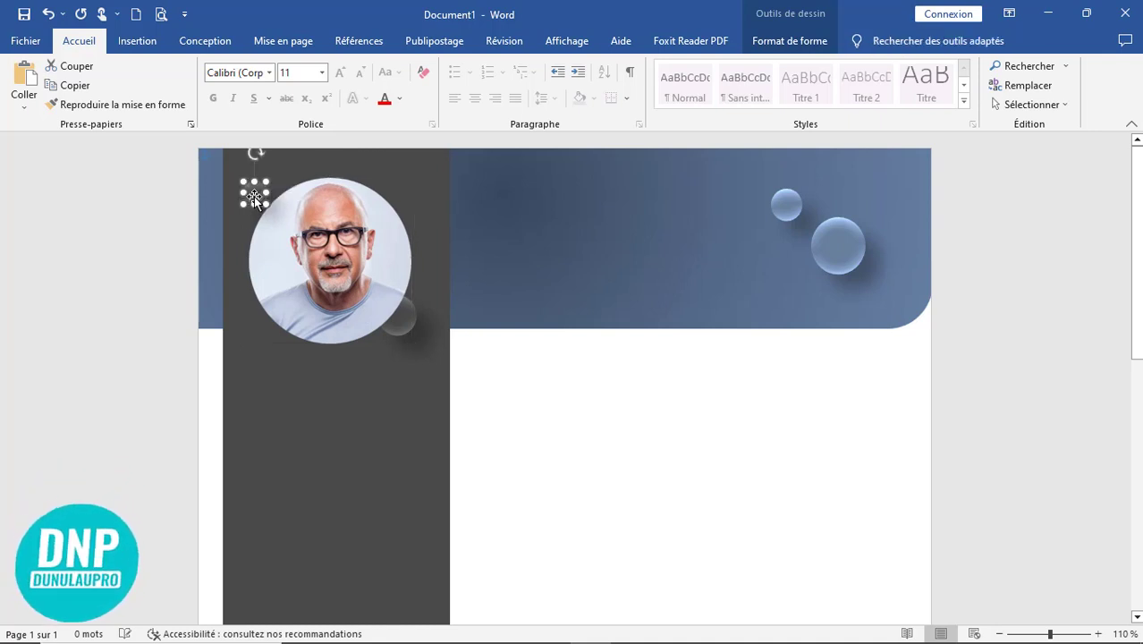
click(324, 253)
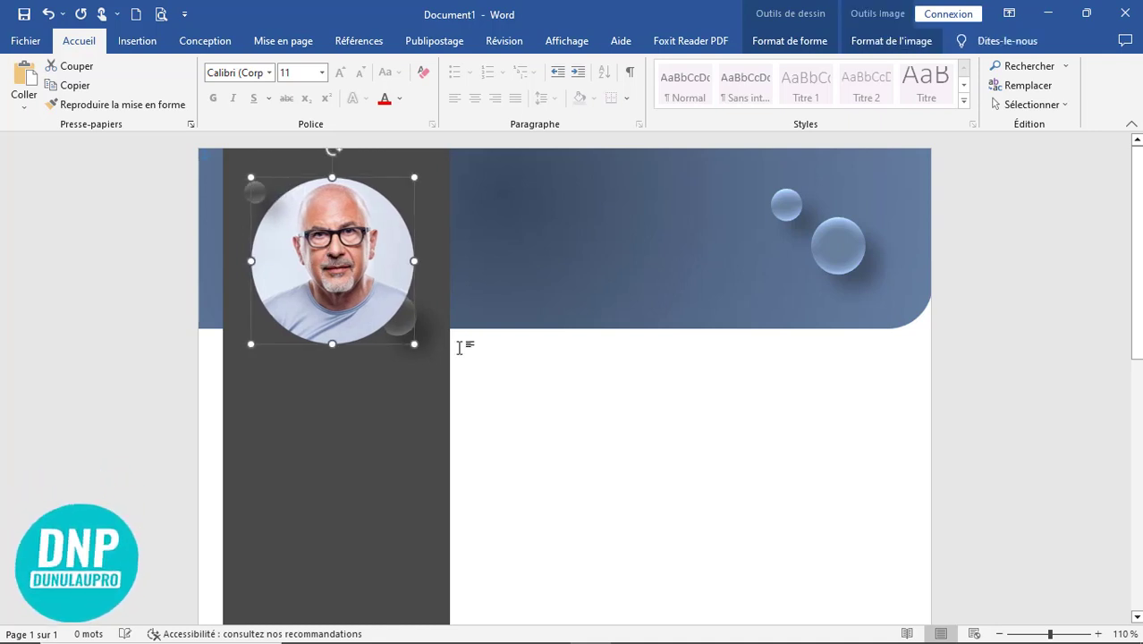
click(405, 322)
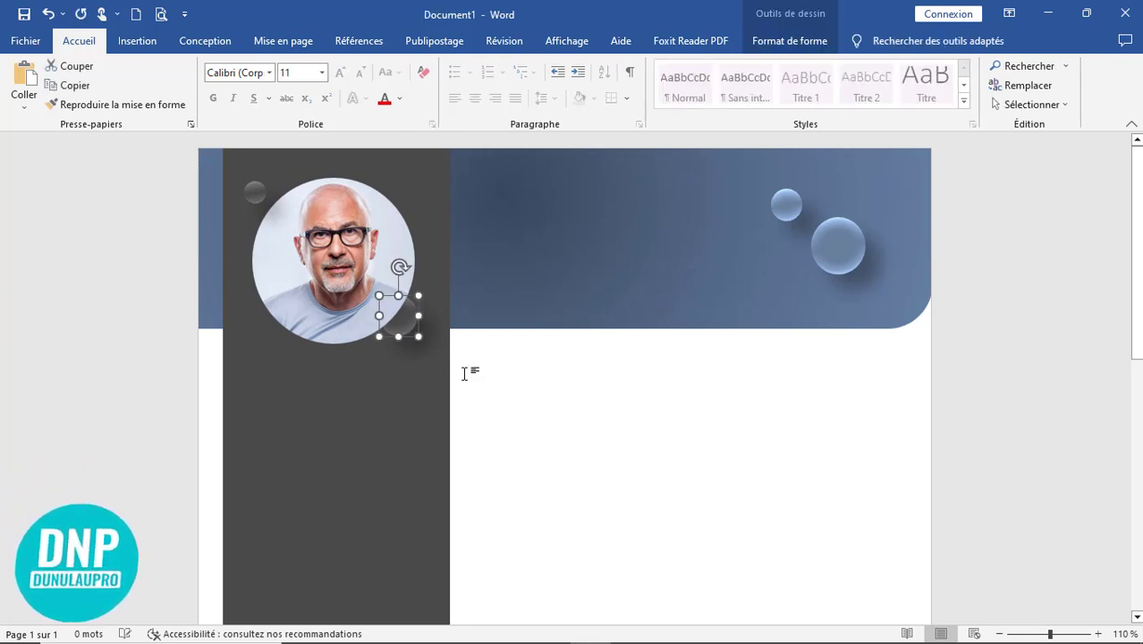
click(464, 374)
click(404, 323)
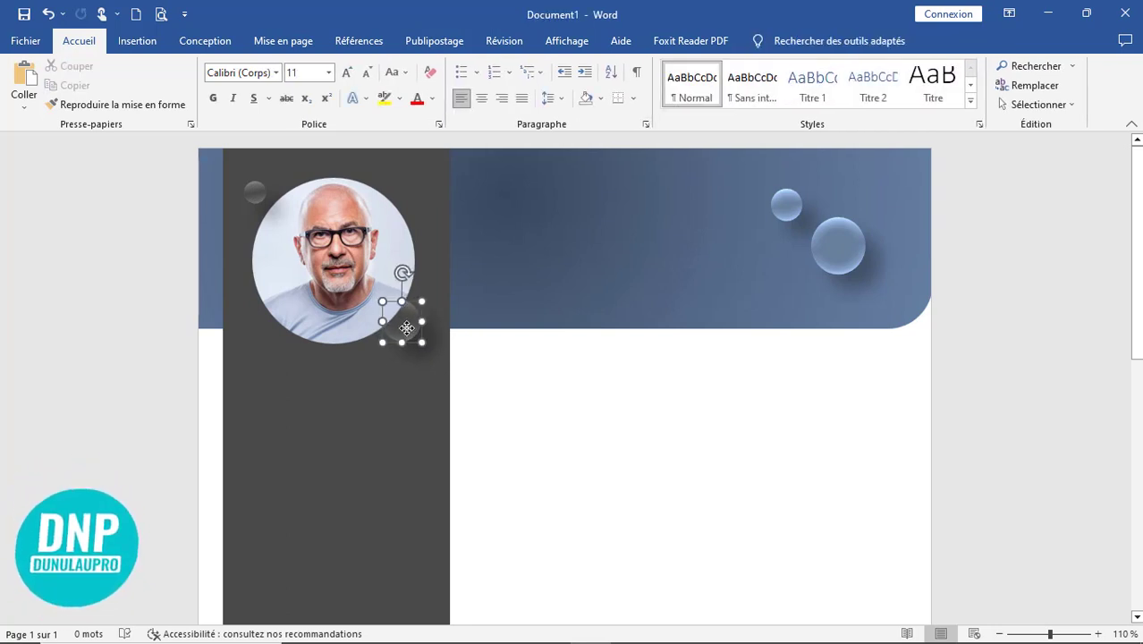
ctrl+scroll(416, 325, down, 4)
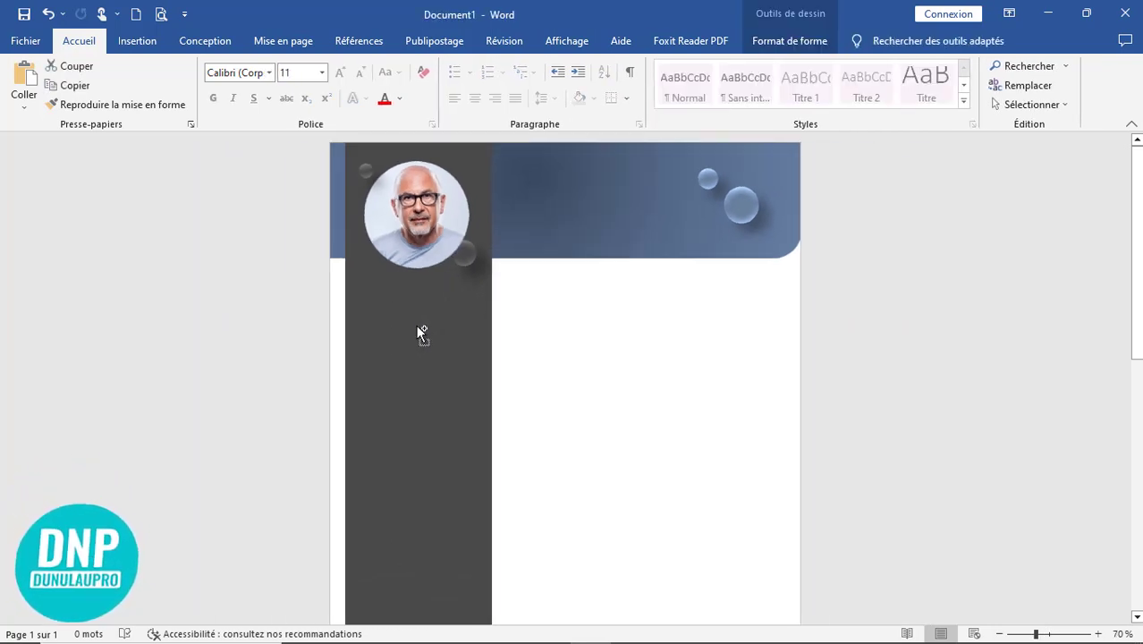
ctrl+scroll(416, 325, down, 3)
ctrl+scroll(416, 325, up, 4)
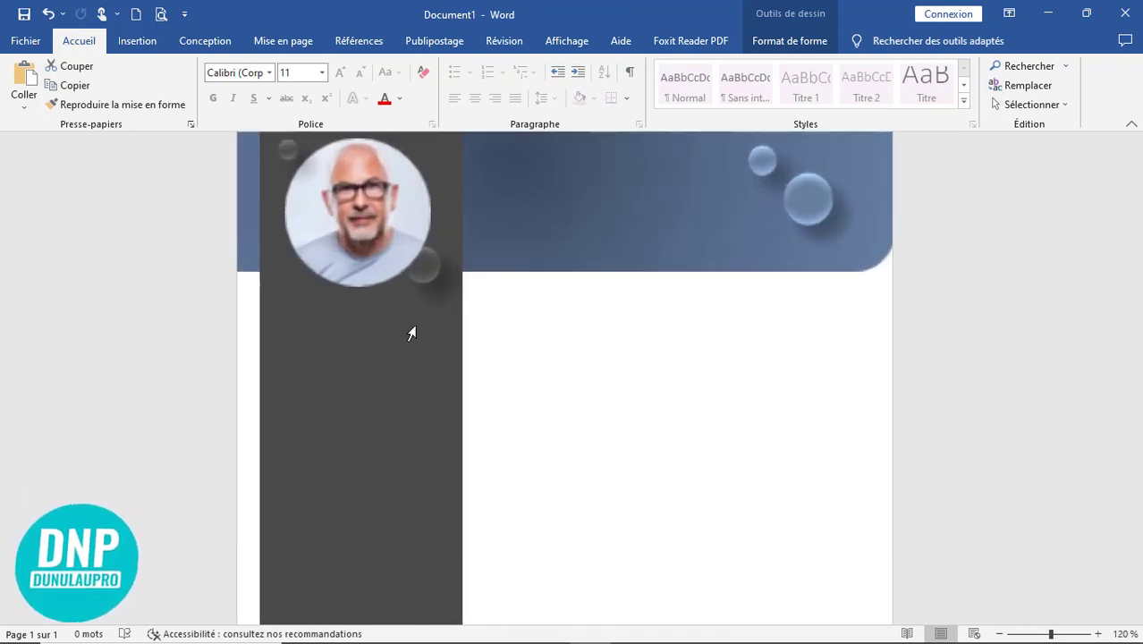
ctrl+scroll(416, 325, up, 3)
ctrl+scroll(416, 324, up, 2)
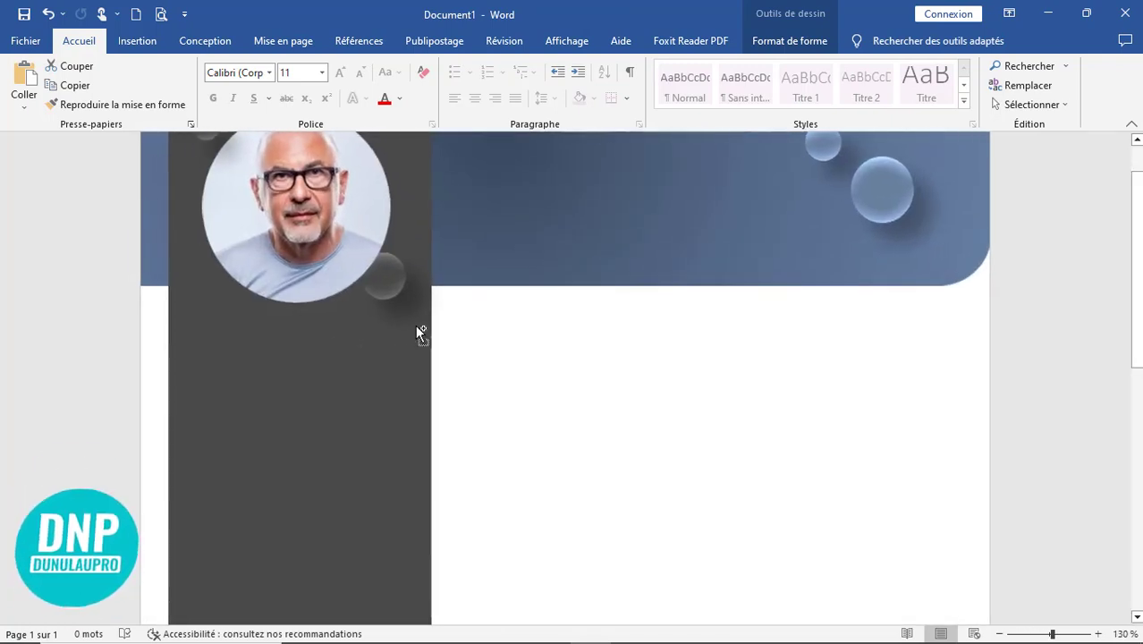
click(135, 41)
Draw a small blue-grey triangle with no outline and move it into the header band.
click(234, 72)
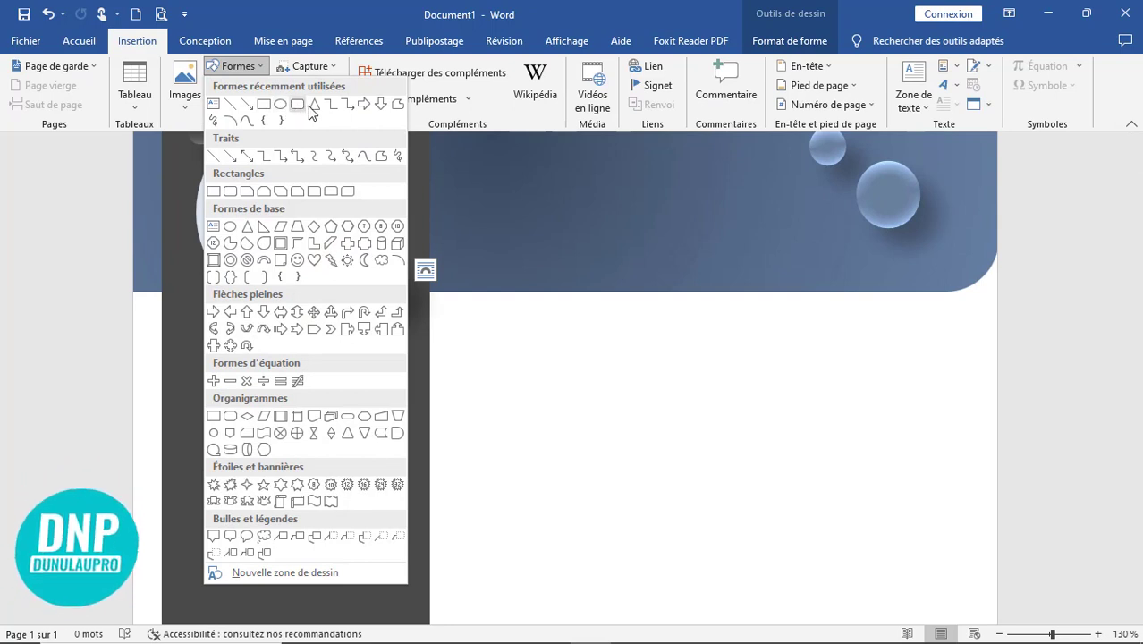
click(305, 103)
drag(230, 356, 267, 399)
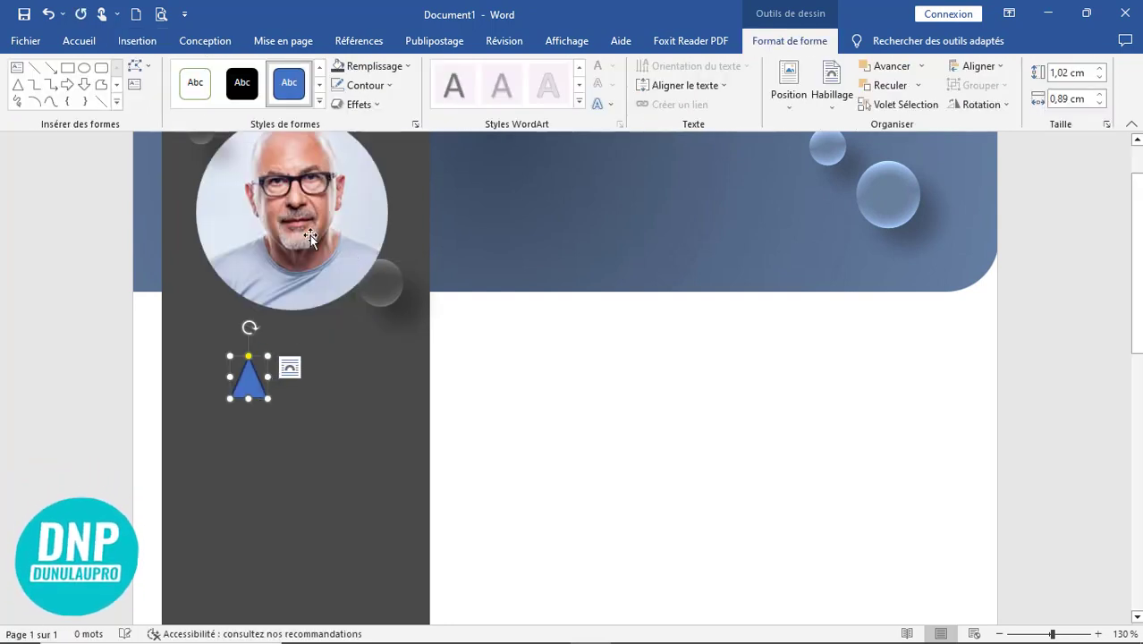
click(369, 67)
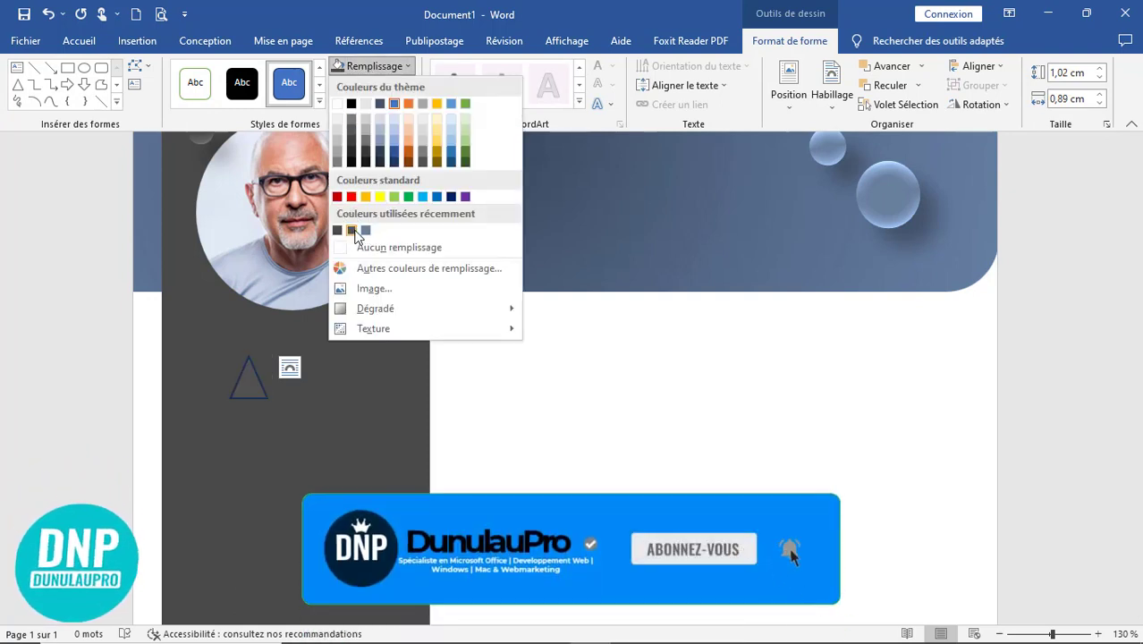
click(354, 232)
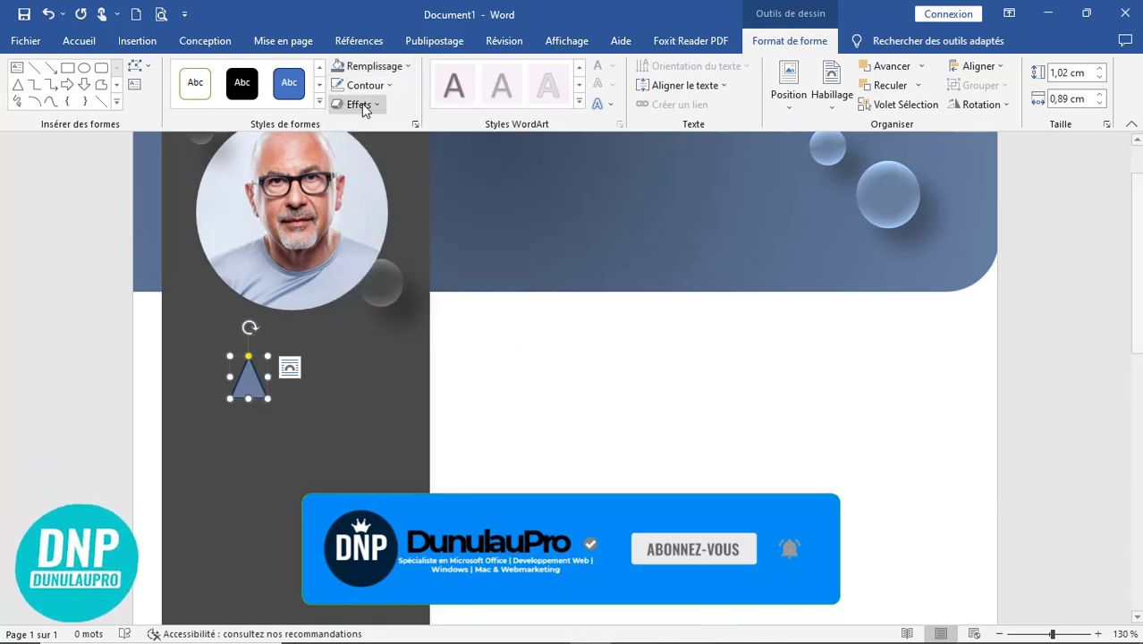
click(365, 85)
click(373, 263)
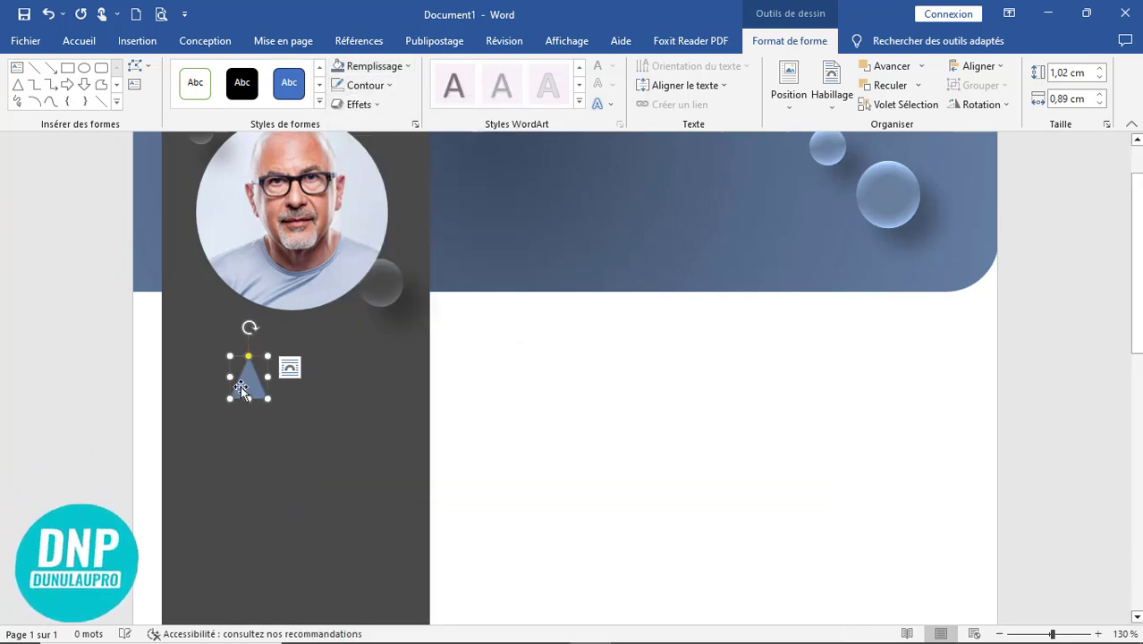
drag(241, 389, 549, 237)
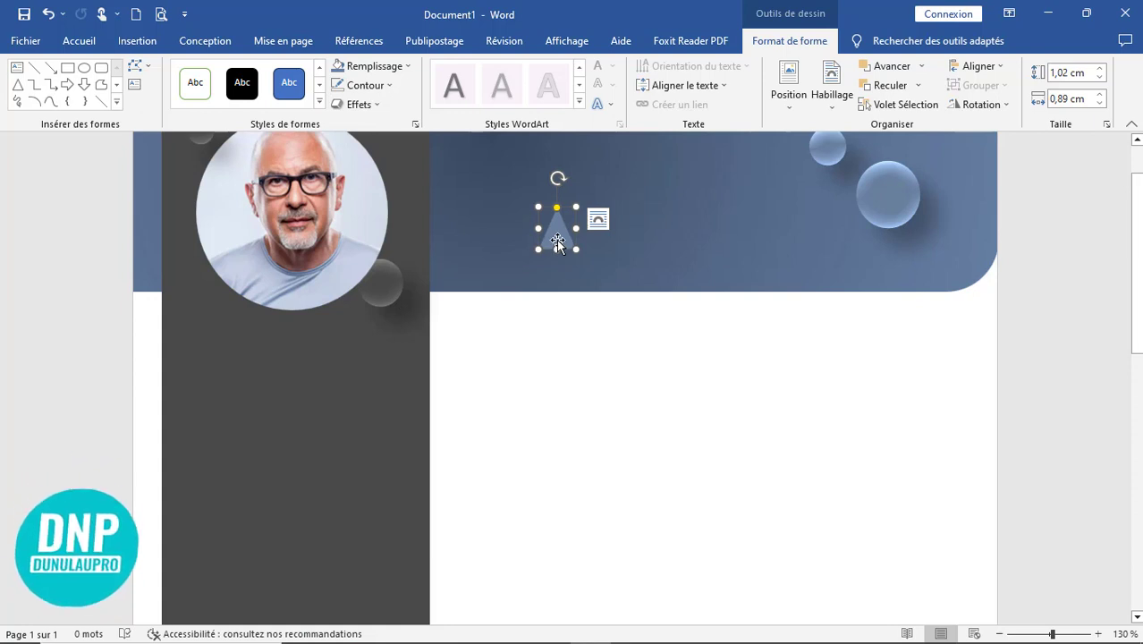
Try other fill colours on the triangle, then settle back on the recent blue-grey.
click(399, 72)
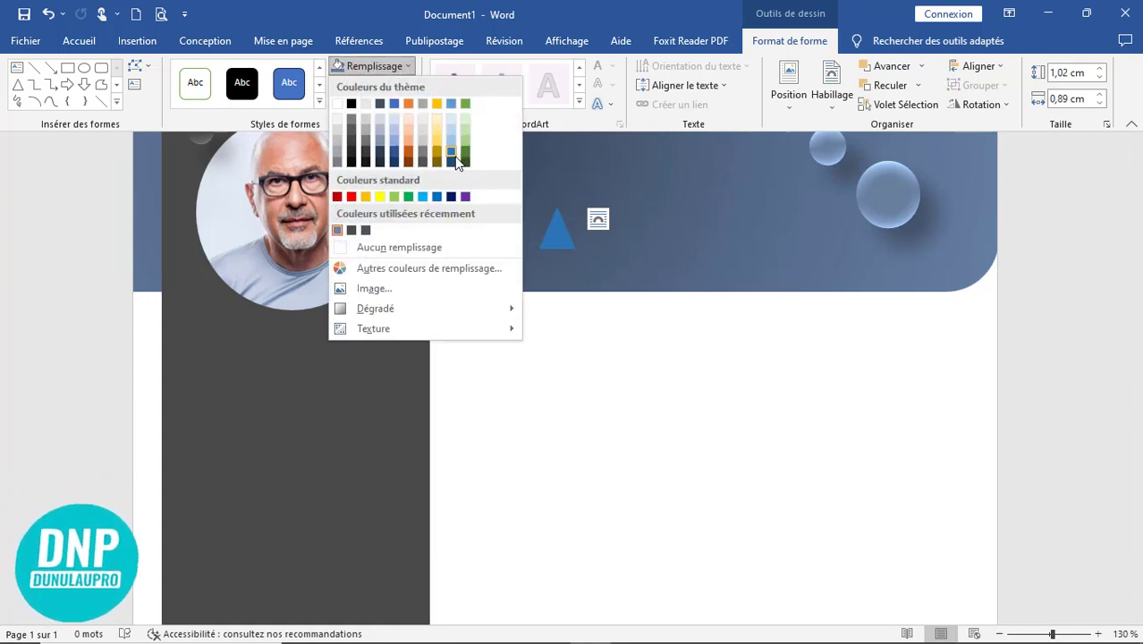
click(380, 147)
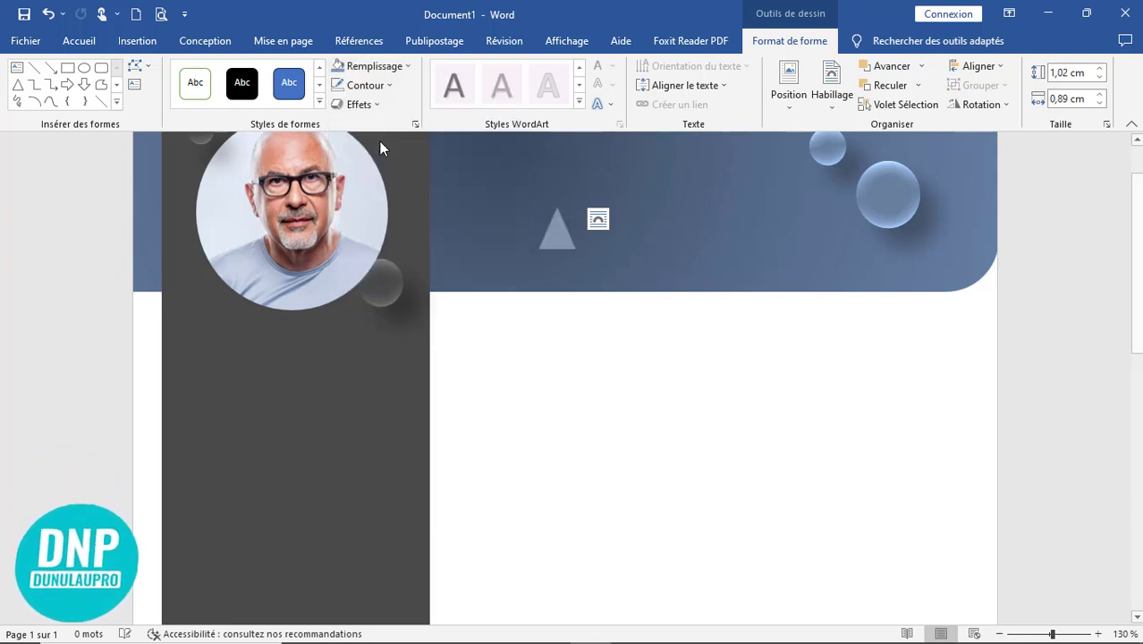
click(394, 67)
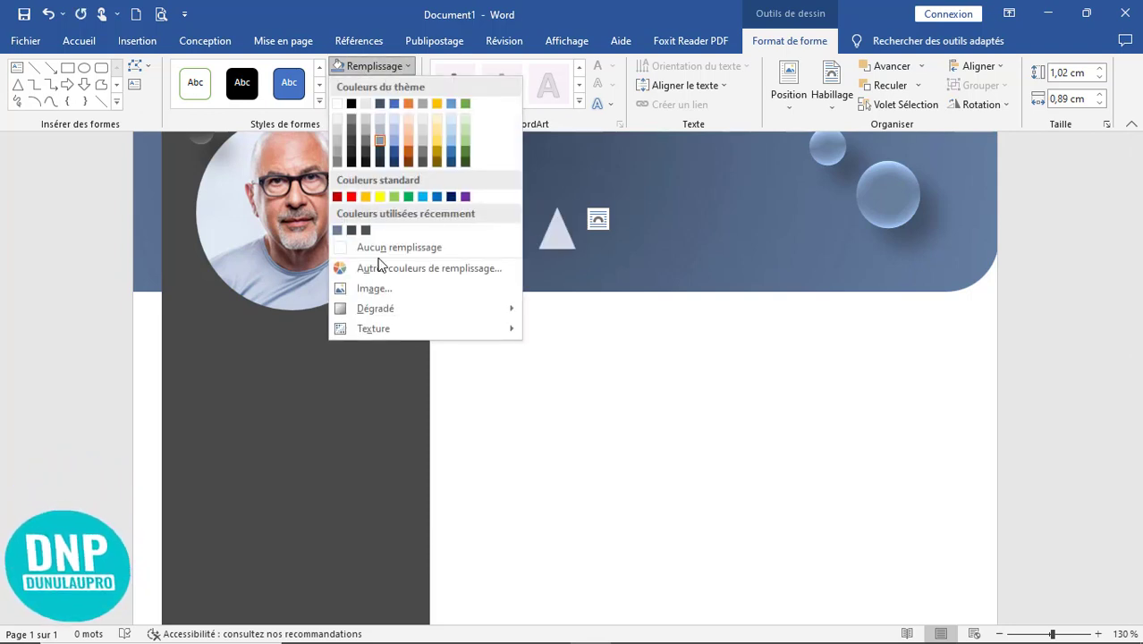
click(339, 231)
click(369, 66)
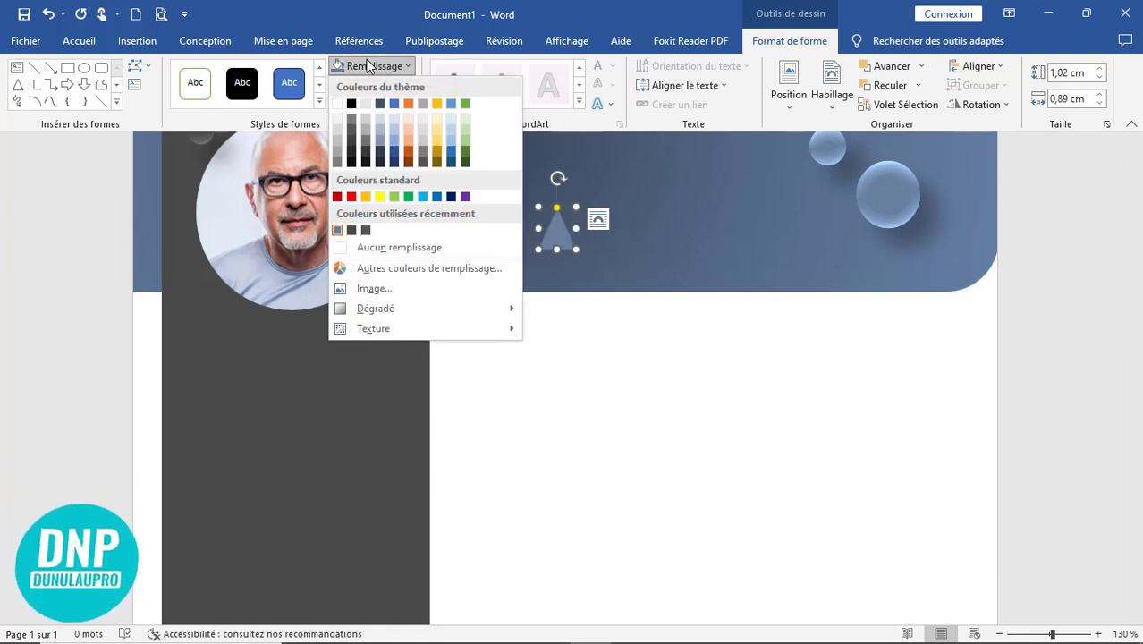
click(366, 231)
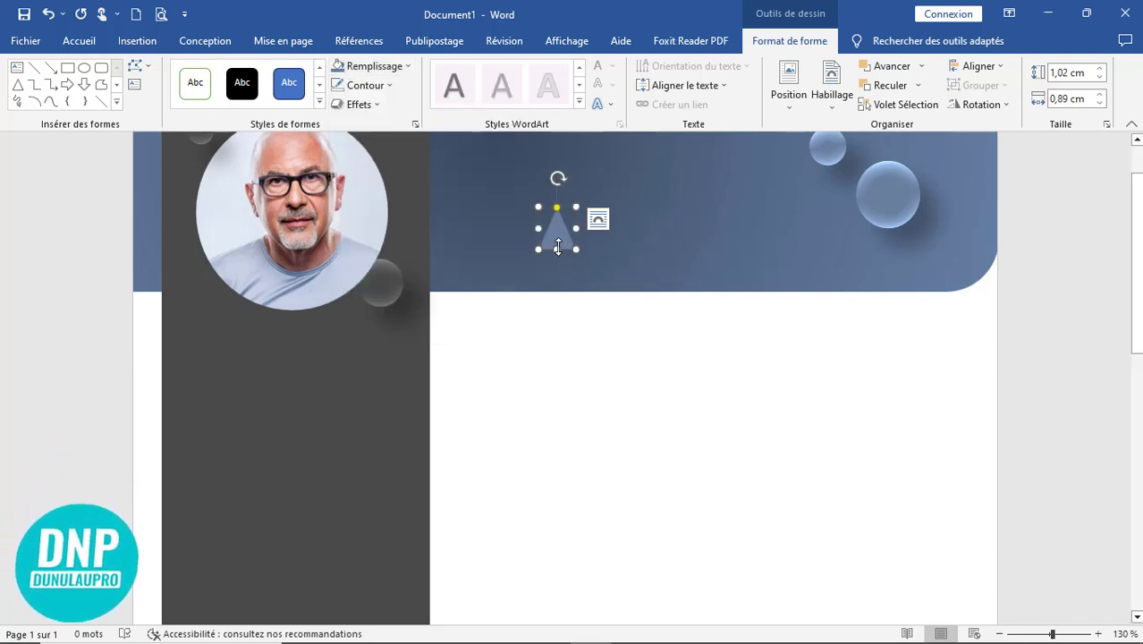
mouse_move(563, 241)
mouse_down()
mouse_move(617, 245)
mouse_move(148, 382)
mouse_up()
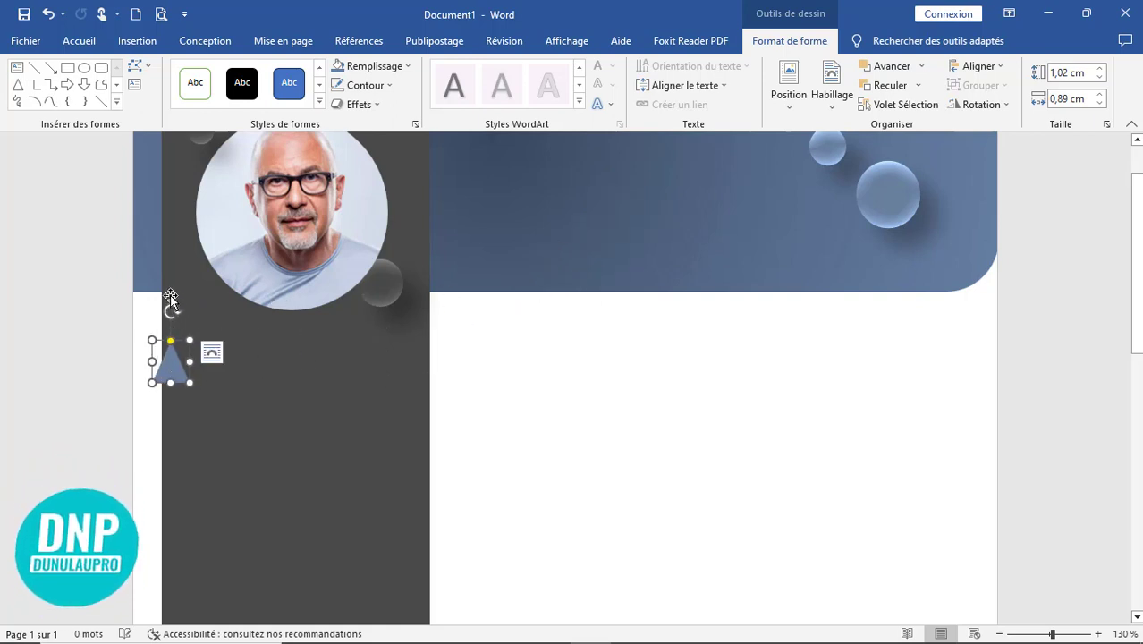
drag(170, 313, 133, 364)
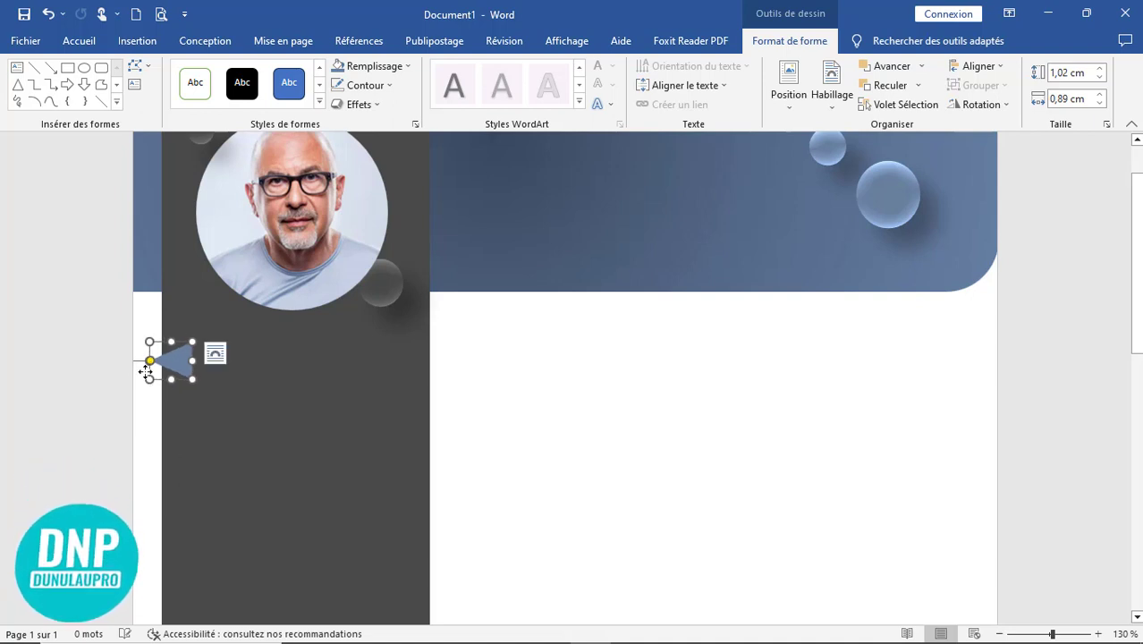
mouse_move(153, 366)
mouse_down()
mouse_move(166, 368)
mouse_move(155, 370)
mouse_up()
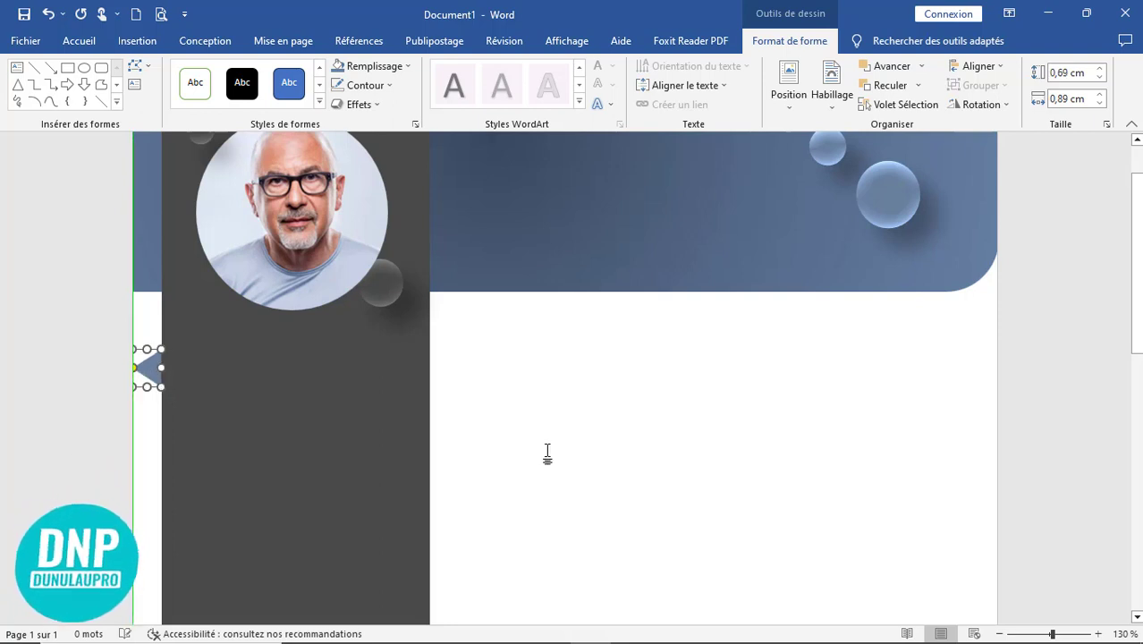
click(604, 426)
scroll(605, 426, down, 2)
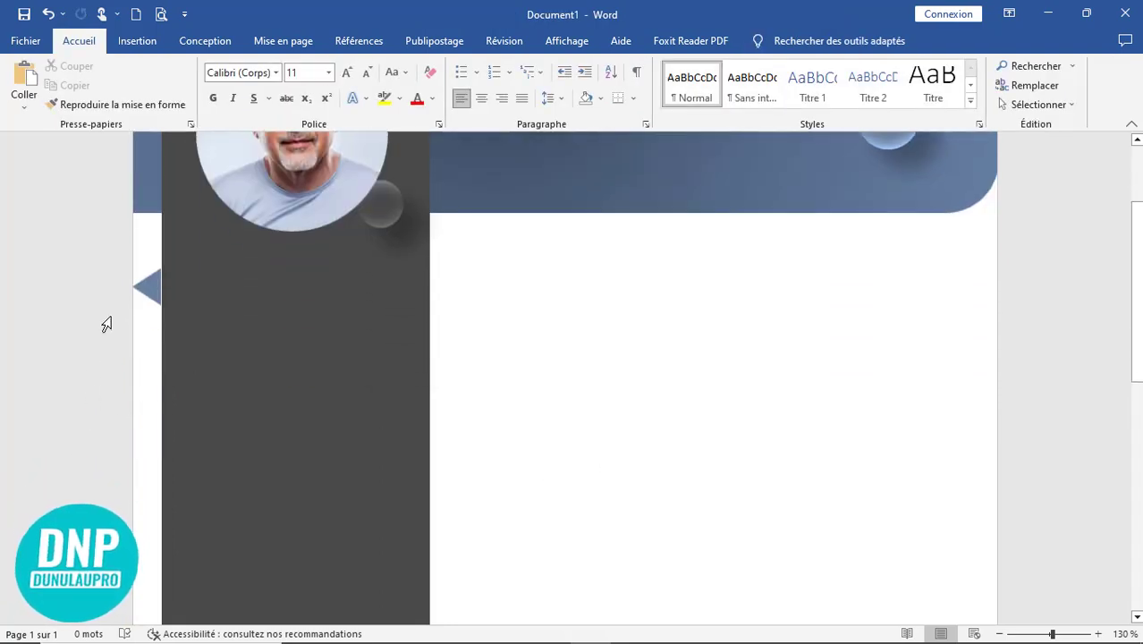
click(145, 292)
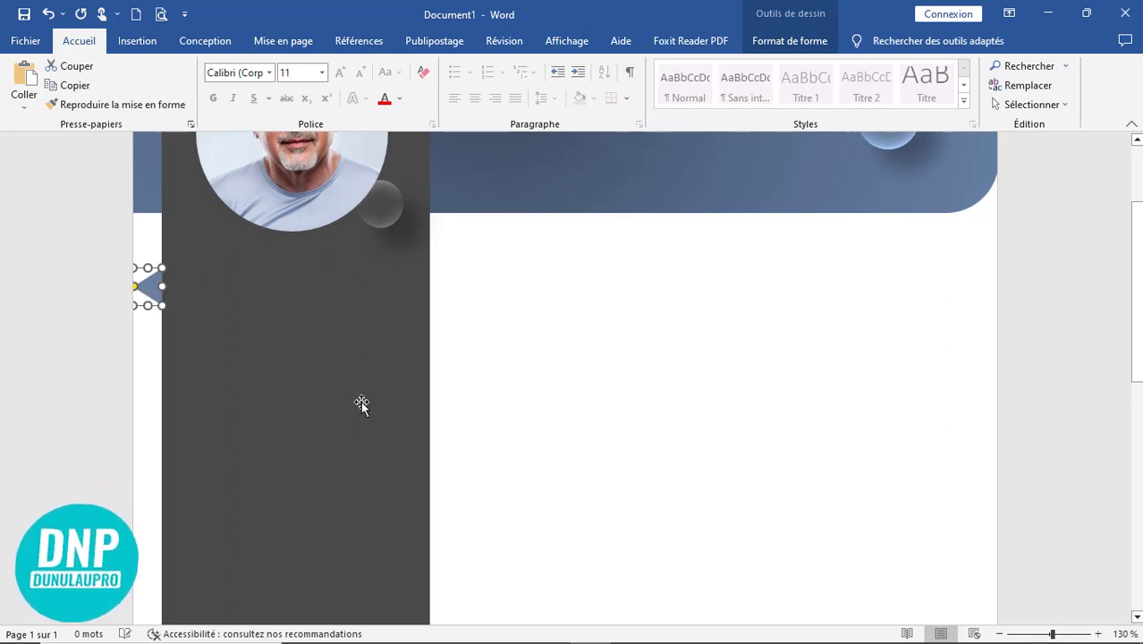
click(533, 433)
scroll(329, 339, up, 4)
click(191, 432)
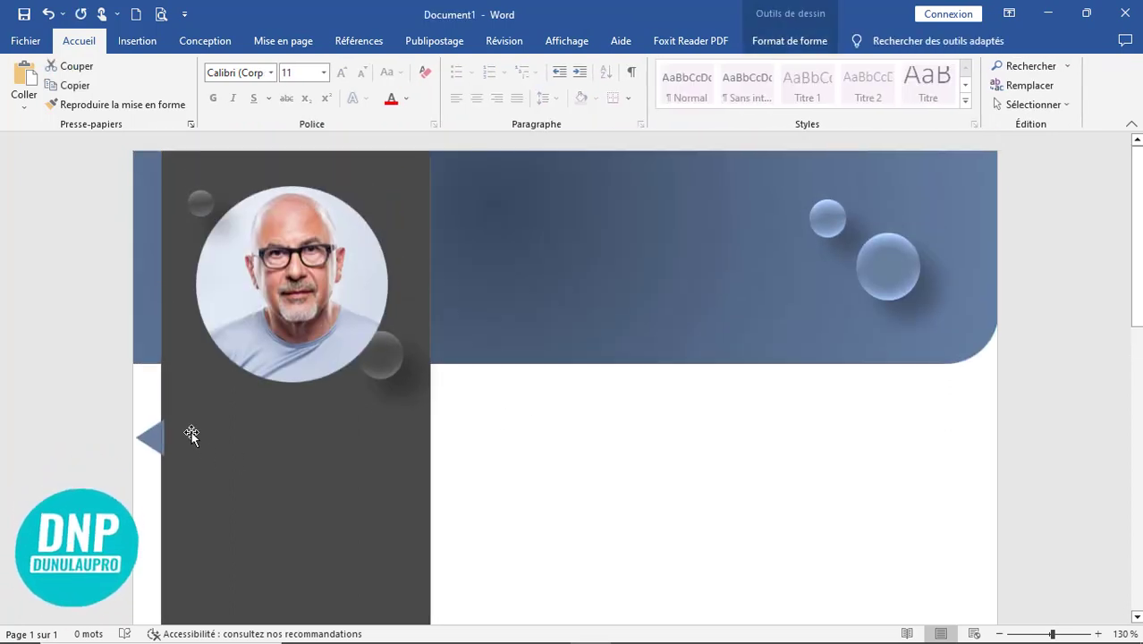
right_click(192, 431)
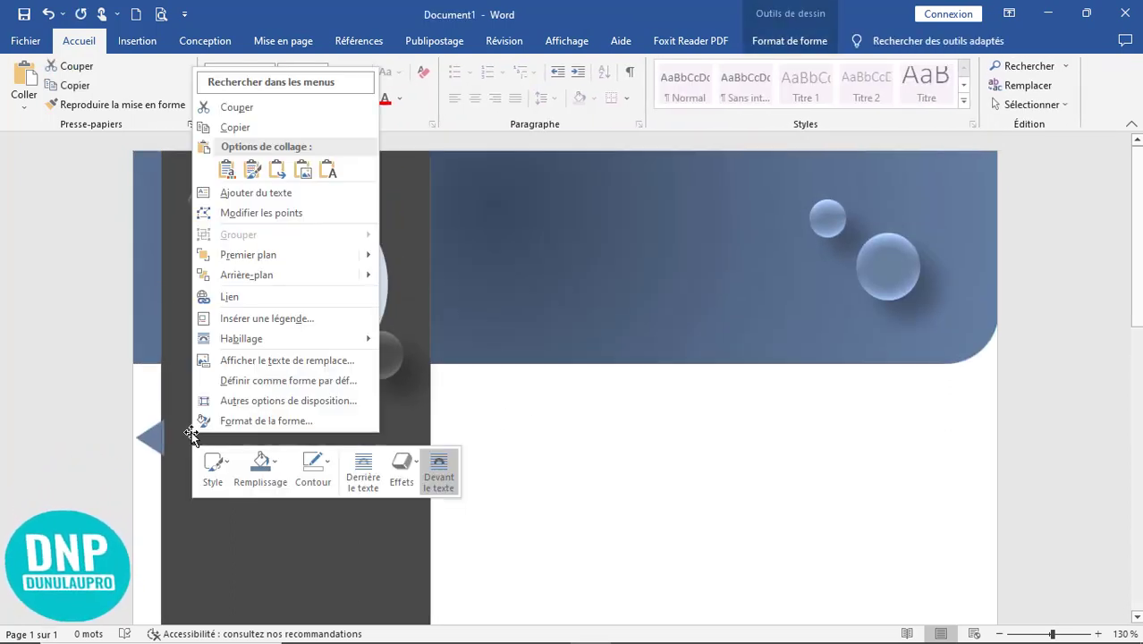
click(273, 255)
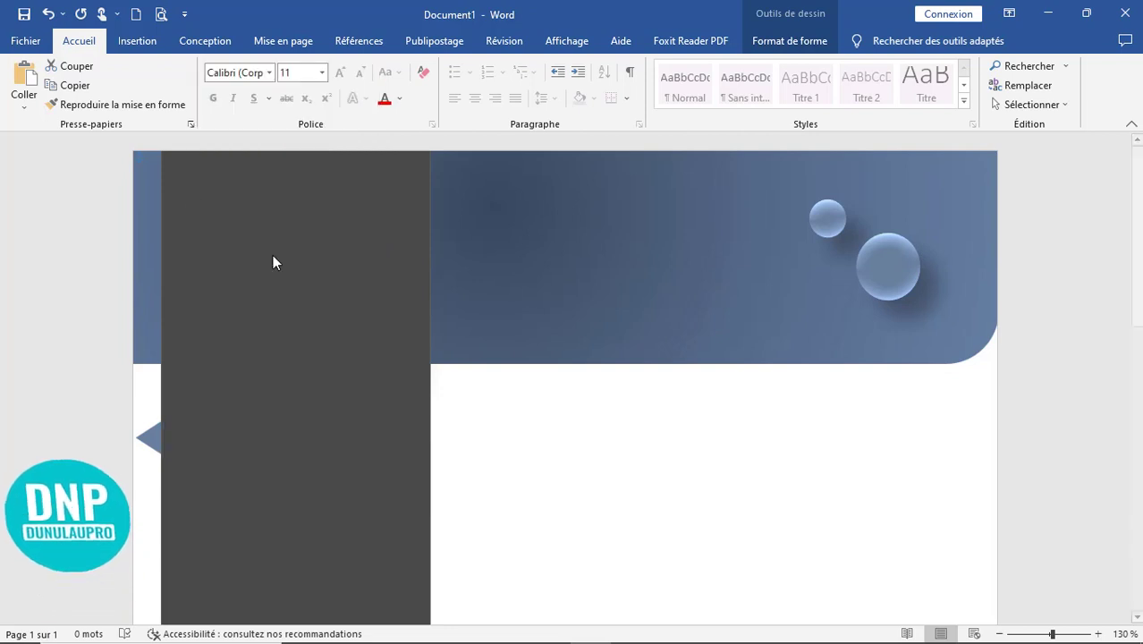
click(51, 16)
click(151, 442)
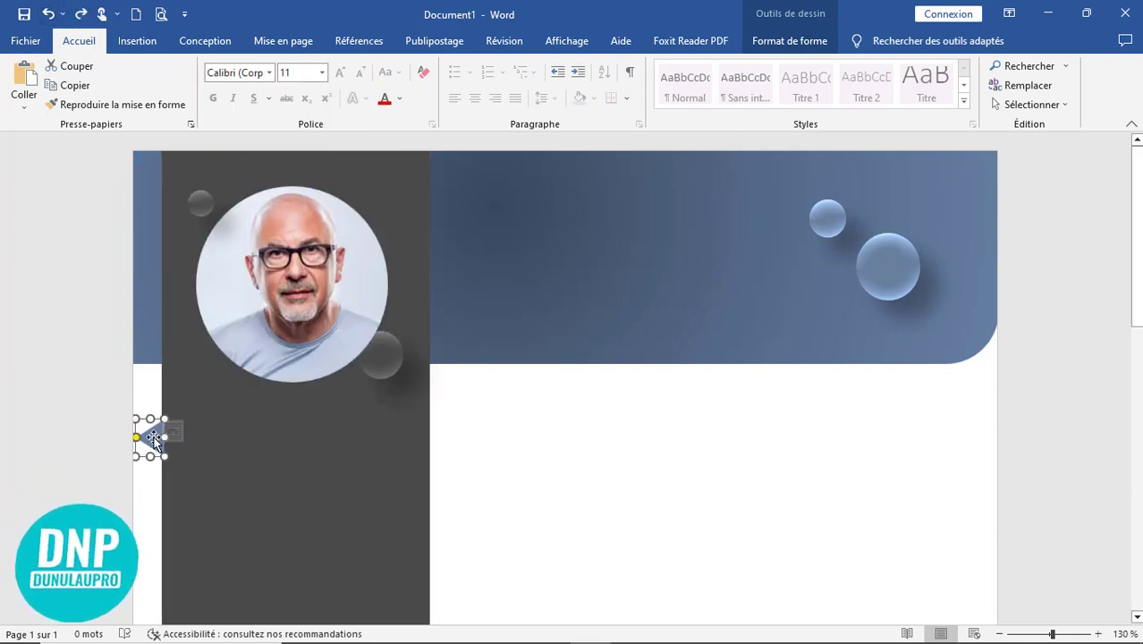
right_click(156, 442)
key(Escape)
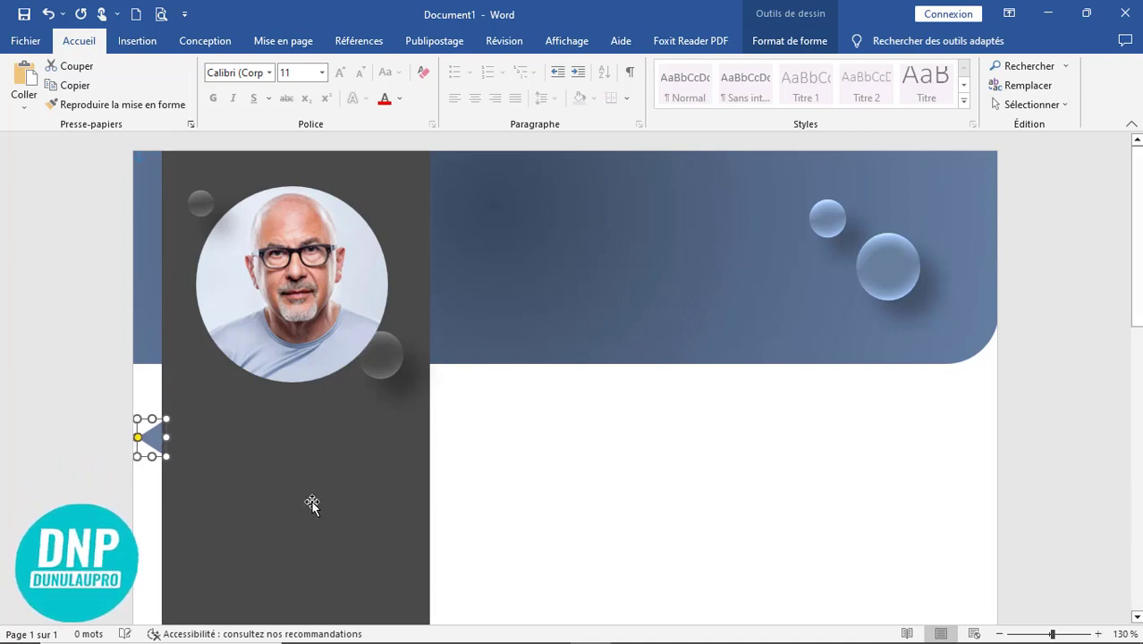
click(500, 455)
scroll(162, 286, down, 1)
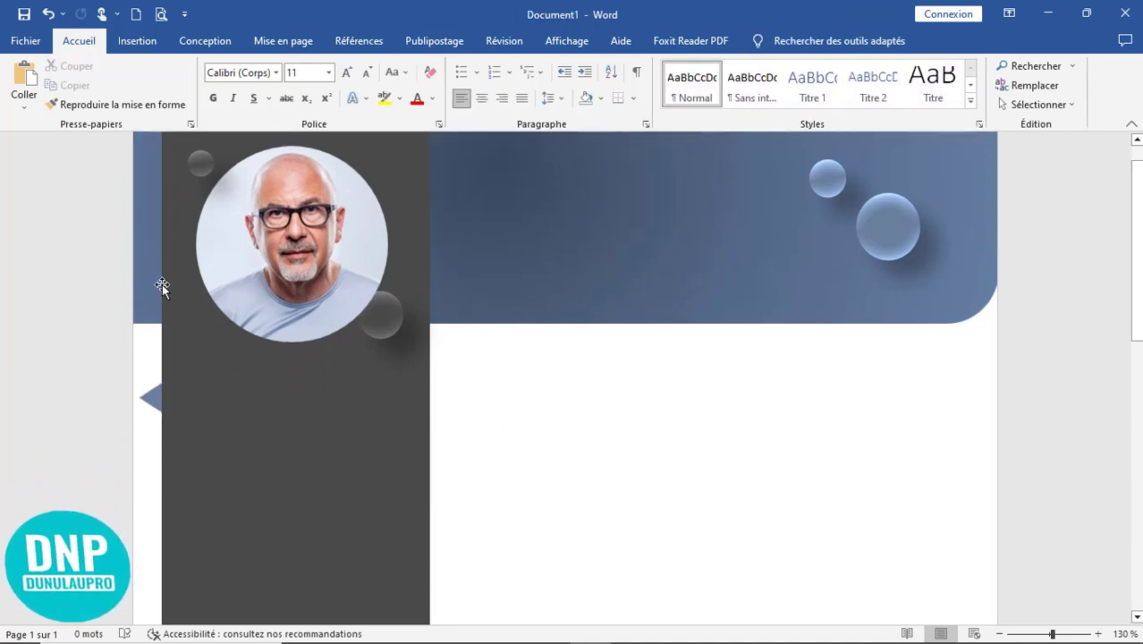
Paste a square-cornered copy of the blue banner and flatten it into a 1,3 × 7,74 cm strip.
click(137, 40)
click(521, 268)
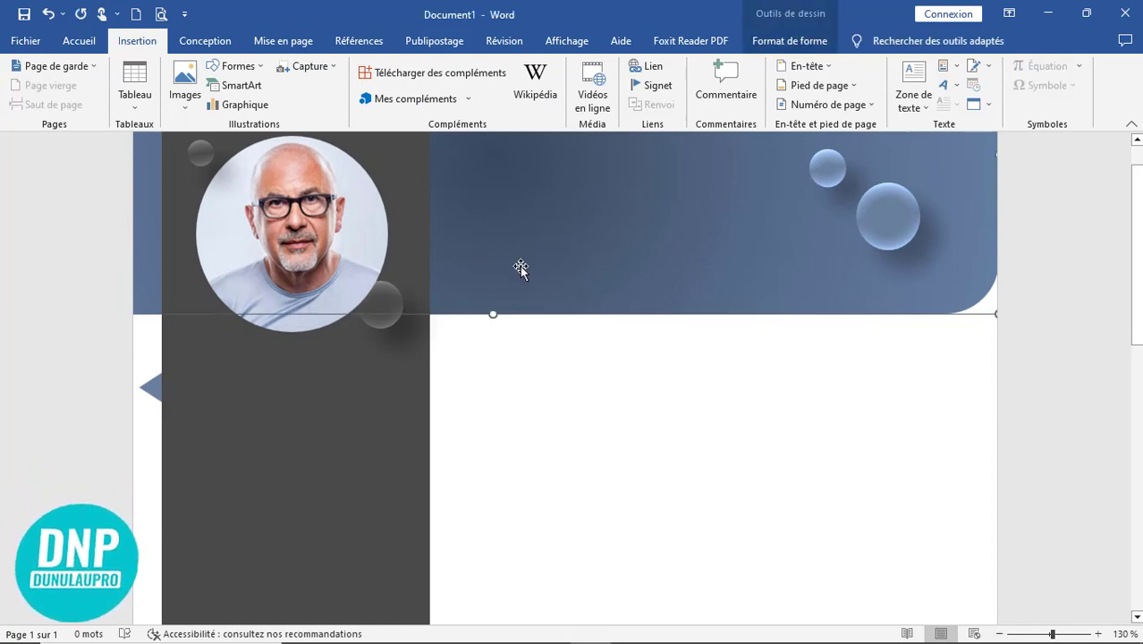
key(ctrl+v)
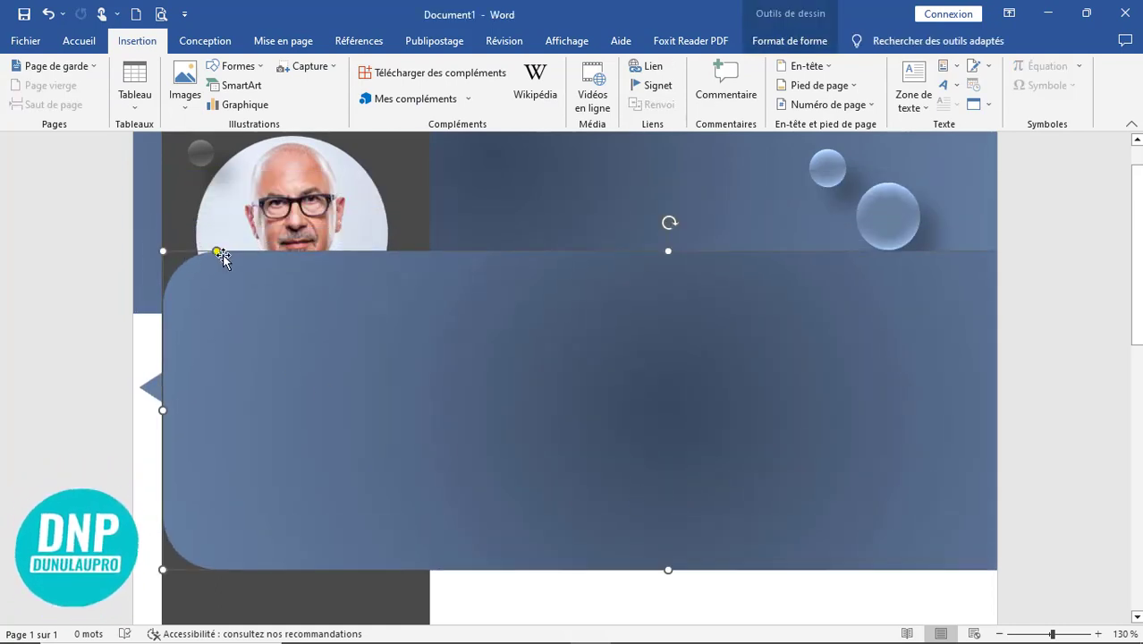
key(ctrl+z)
key(ctrl+v)
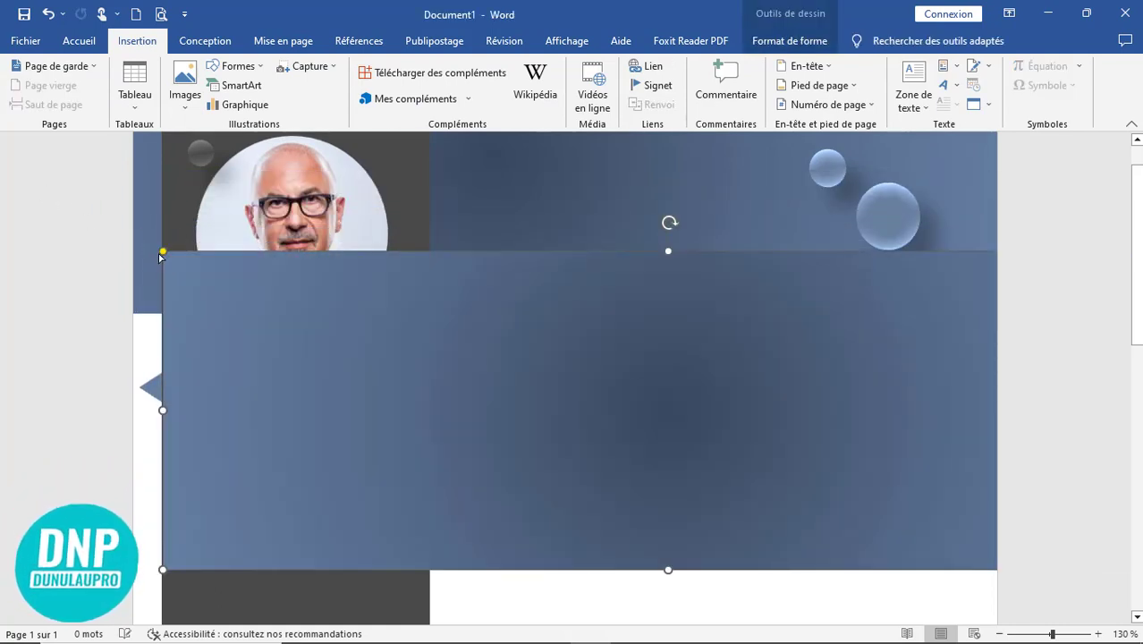
drag(163, 408, 850, 408)
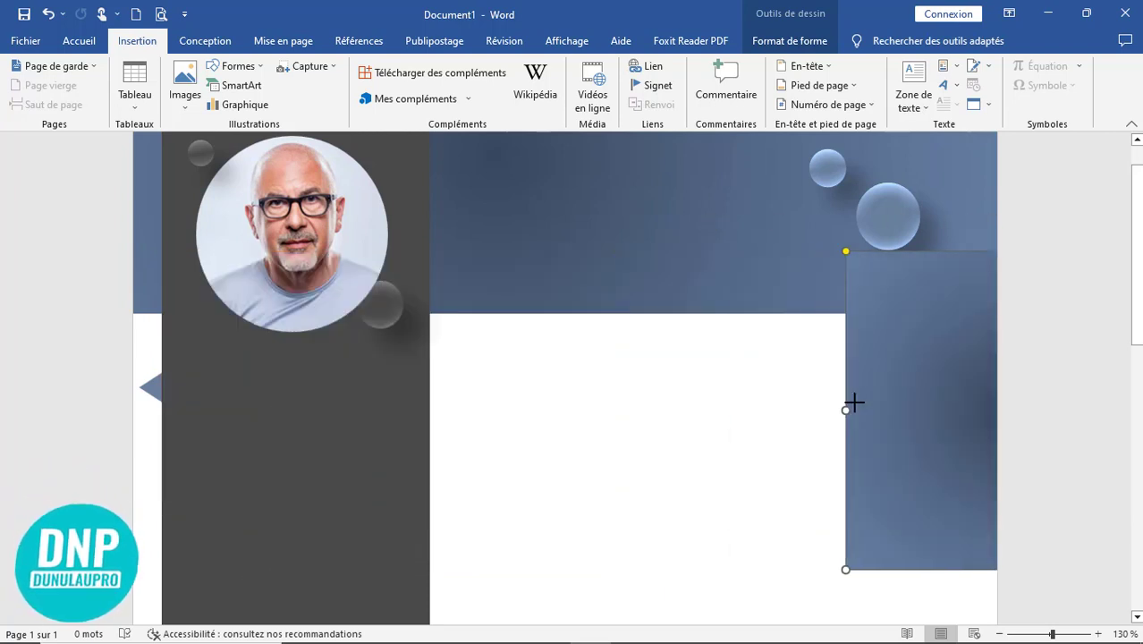
drag(806, 442, 647, 486)
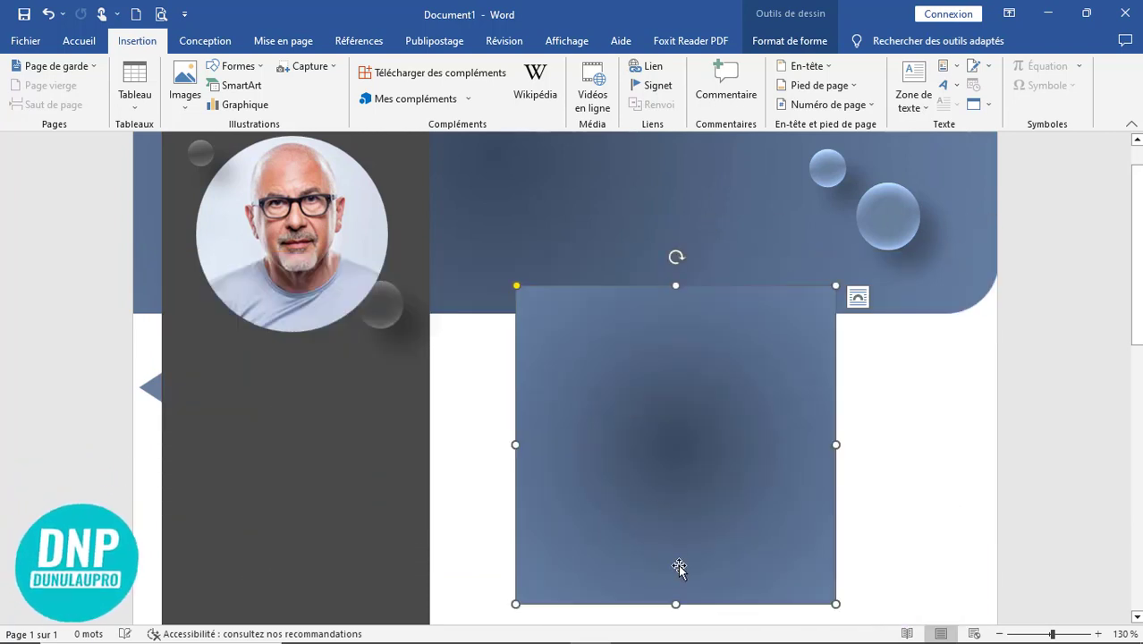
drag(677, 604, 661, 340)
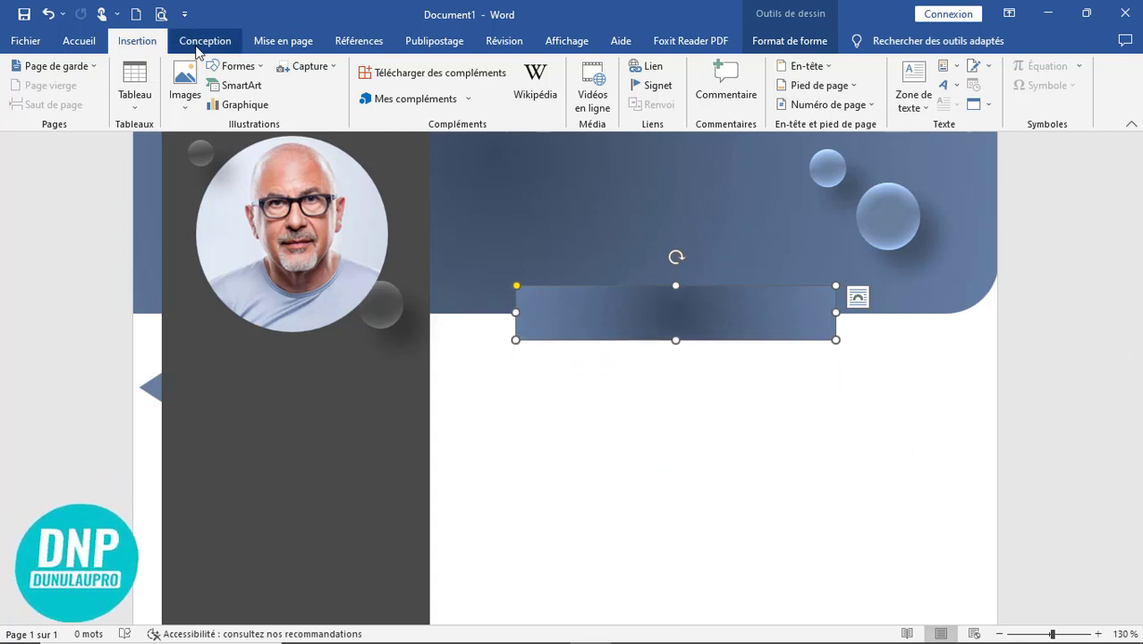
click(805, 41)
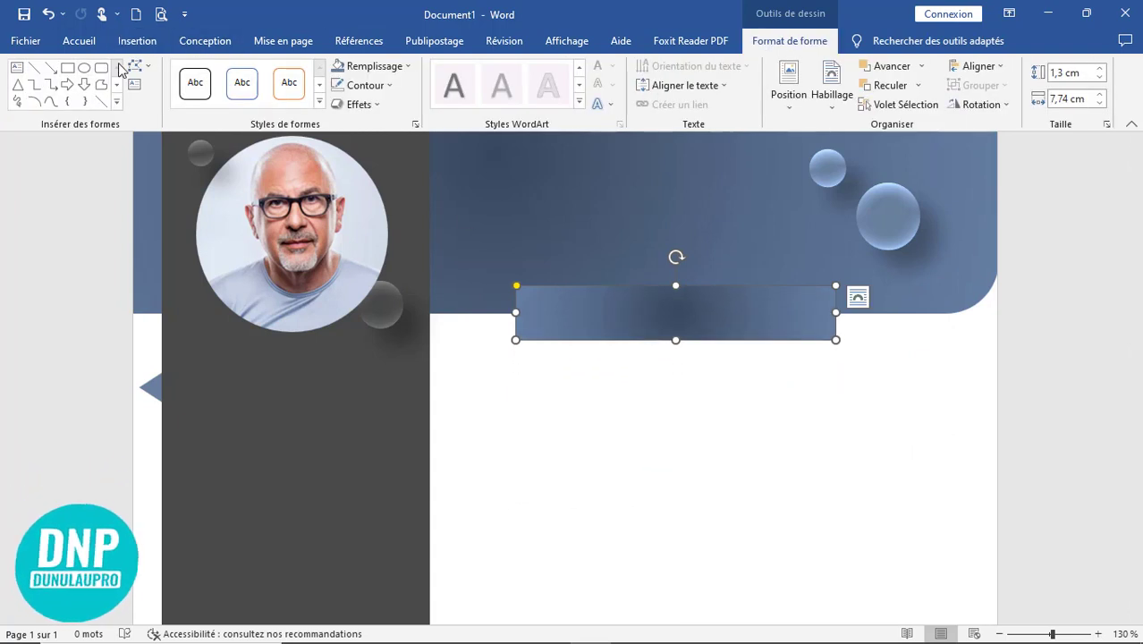
Make the strip a rounded rectangle, place it under the photo, and narrow it to 5,93 cm.
click(136, 66)
mouse_move(143, 89)
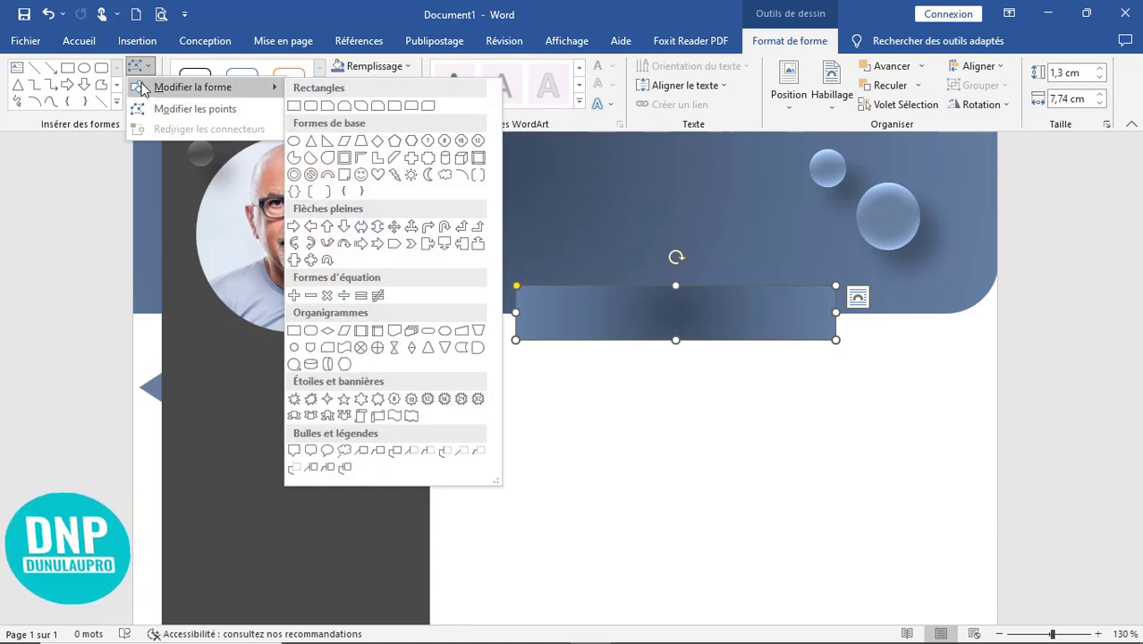
click(313, 106)
drag(640, 330, 265, 364)
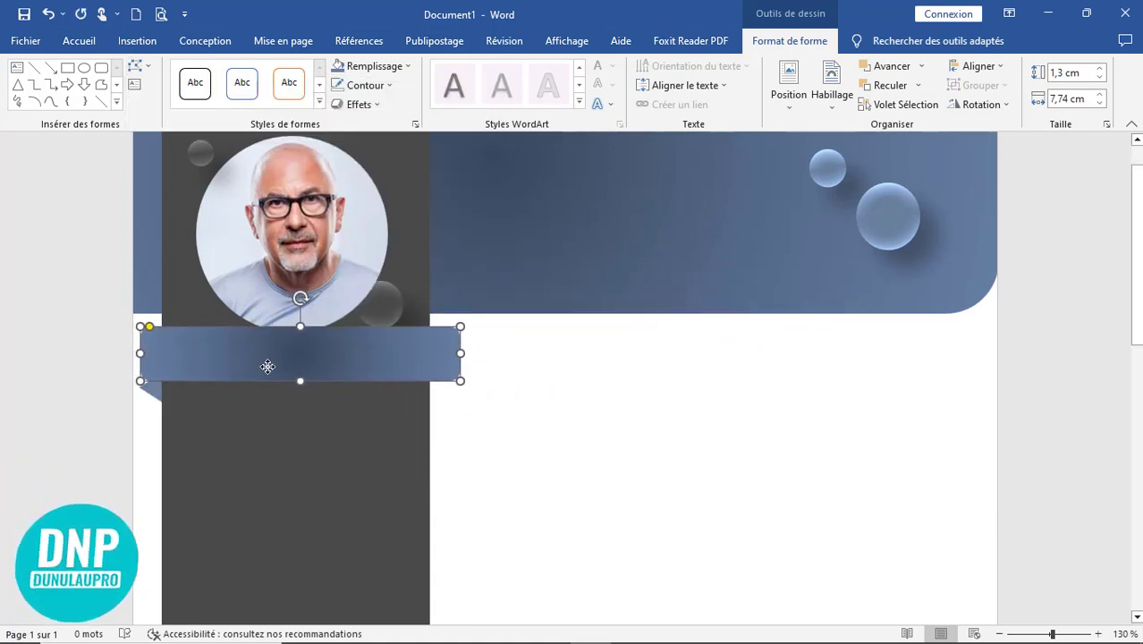
drag(265, 364, 268, 365)
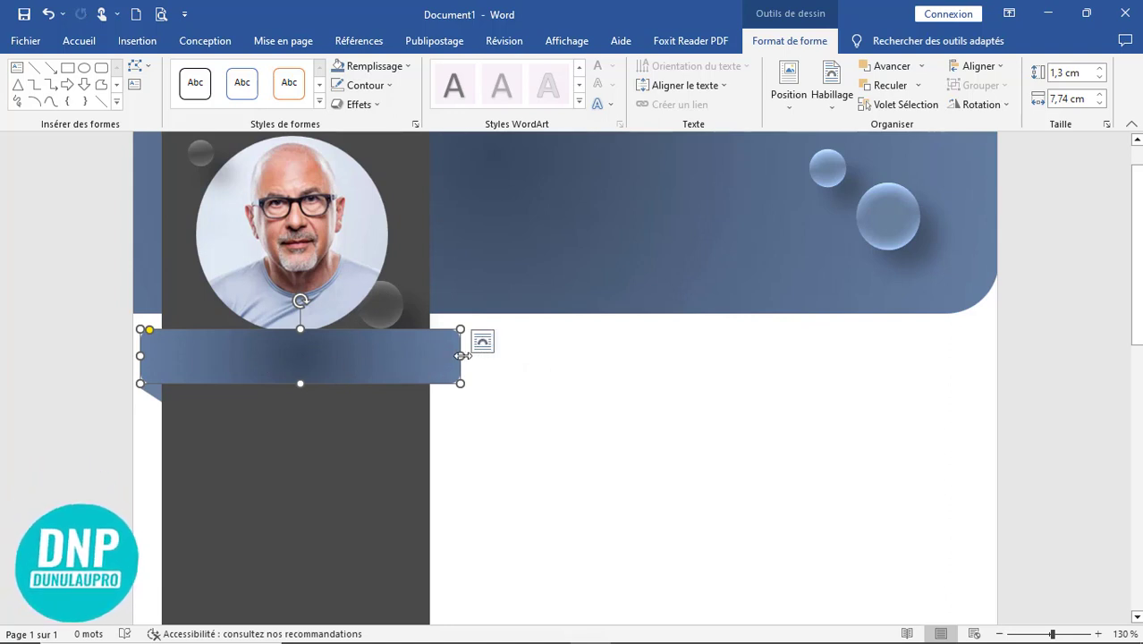
drag(461, 355, 385, 355)
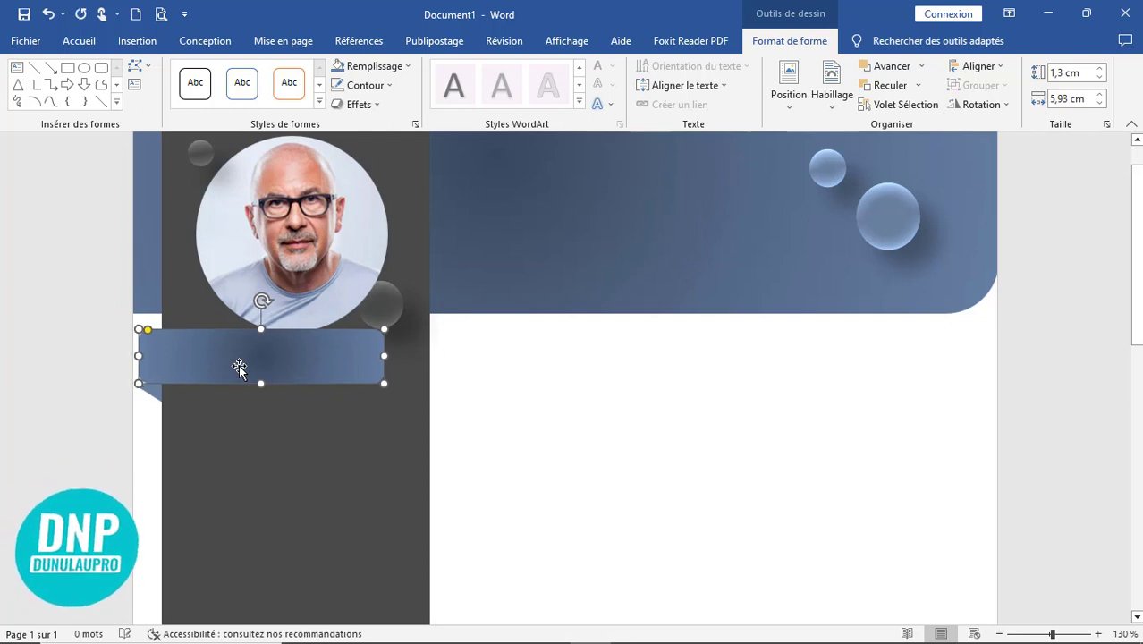
key(ctrl+z)
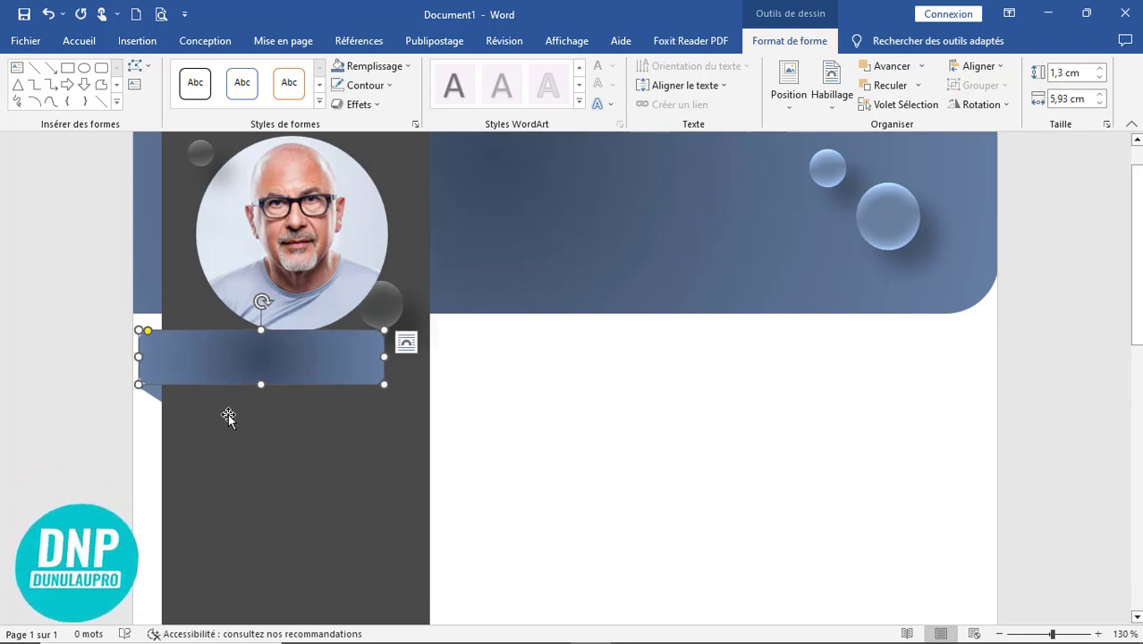
drag(227, 380, 223, 383)
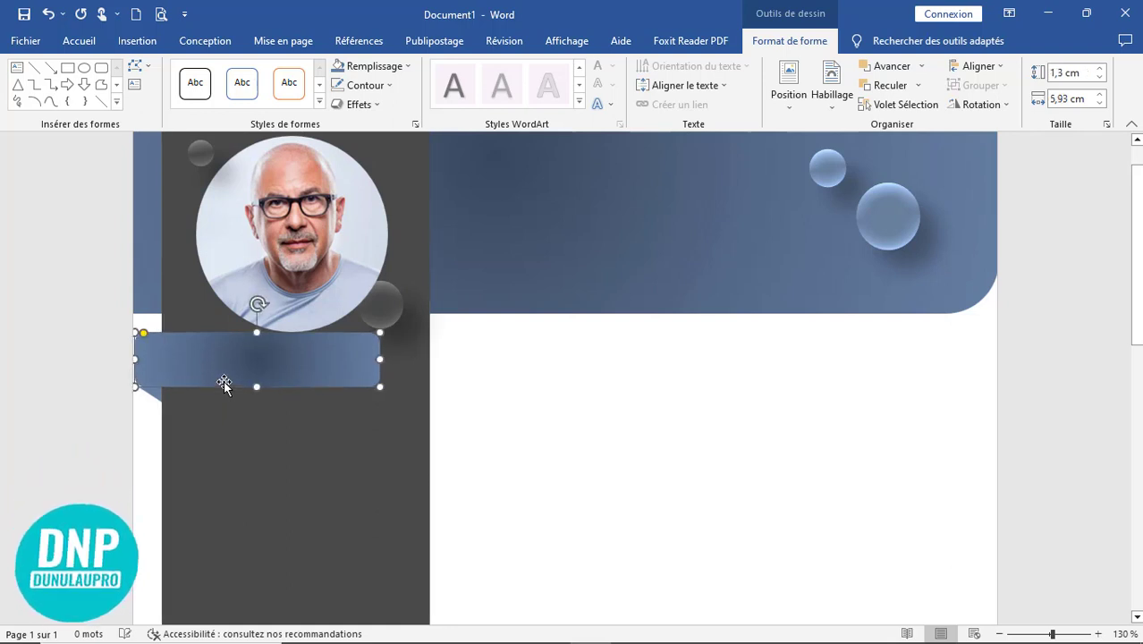
Change the strip back to a plain rectangle and fine-tune its position below the photo.
click(241, 414)
click(240, 353)
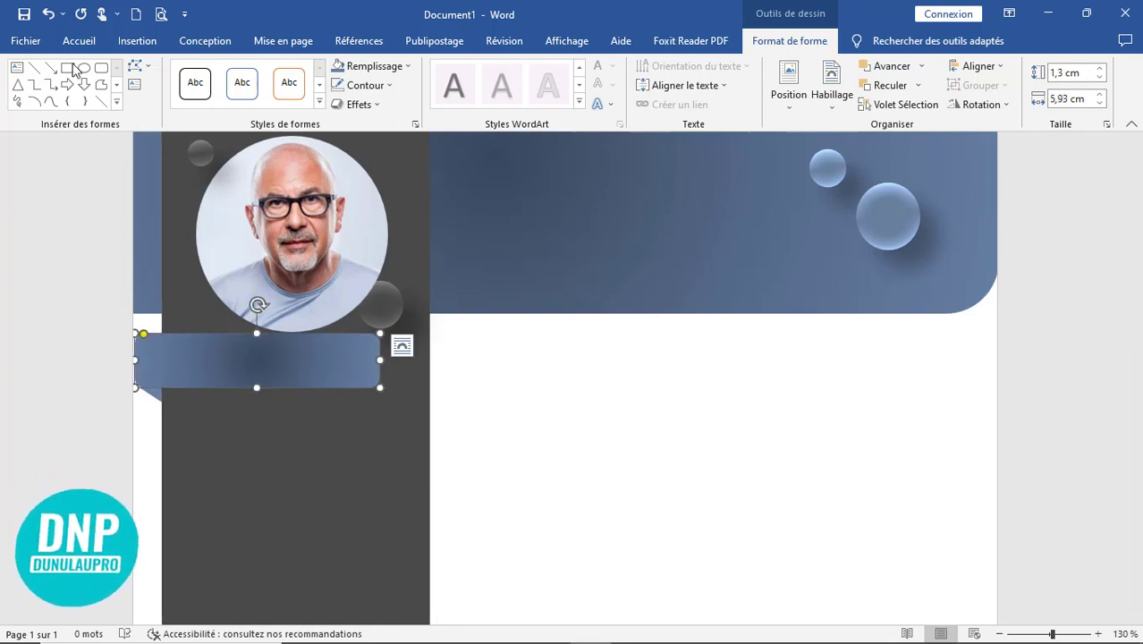
click(134, 67)
mouse_move(173, 89)
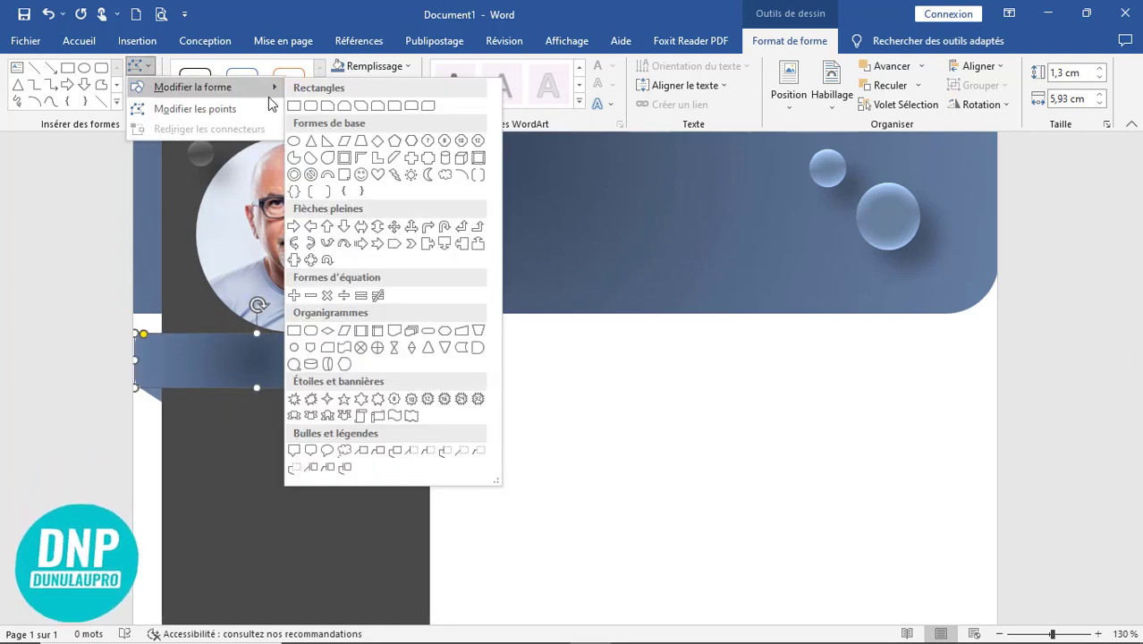
click(293, 105)
click(218, 444)
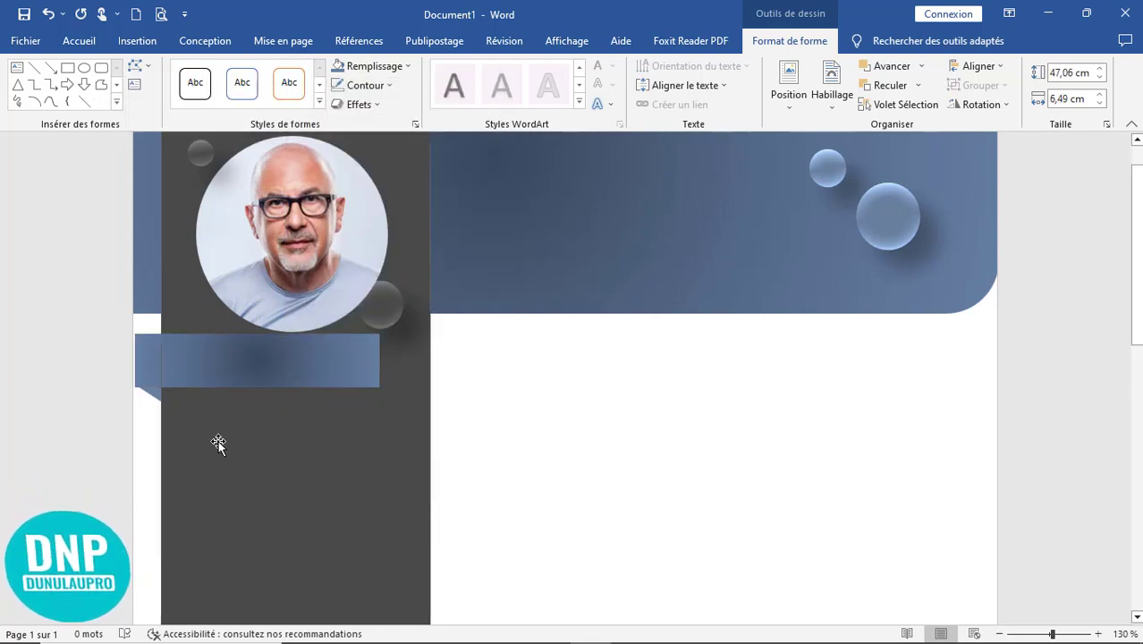
click(240, 361)
drag(240, 361, 241, 360)
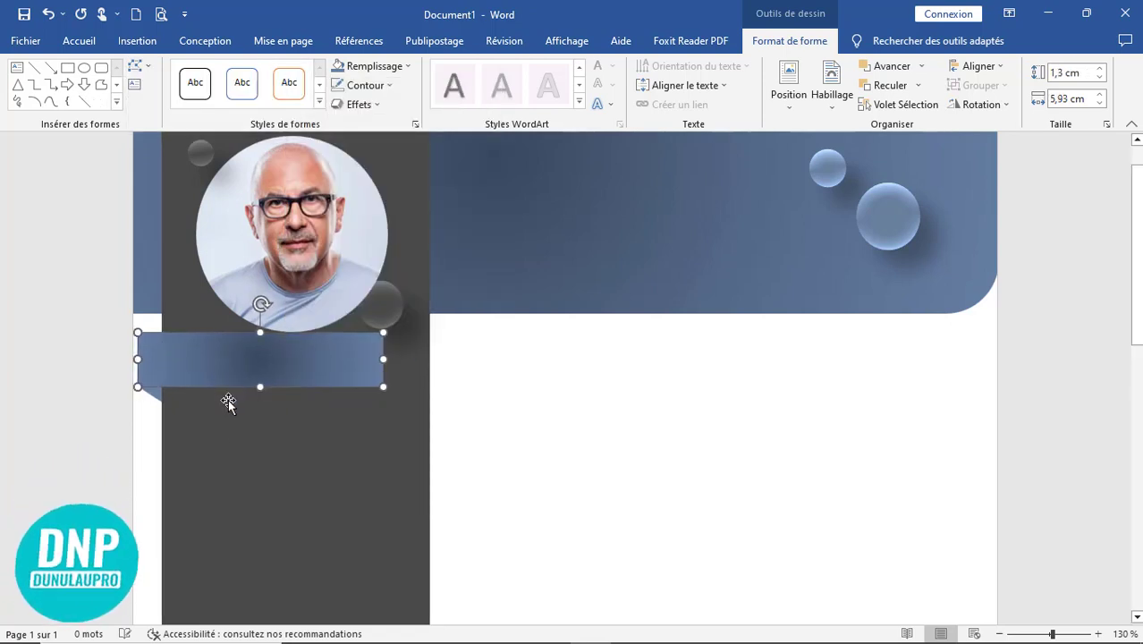
click(186, 413)
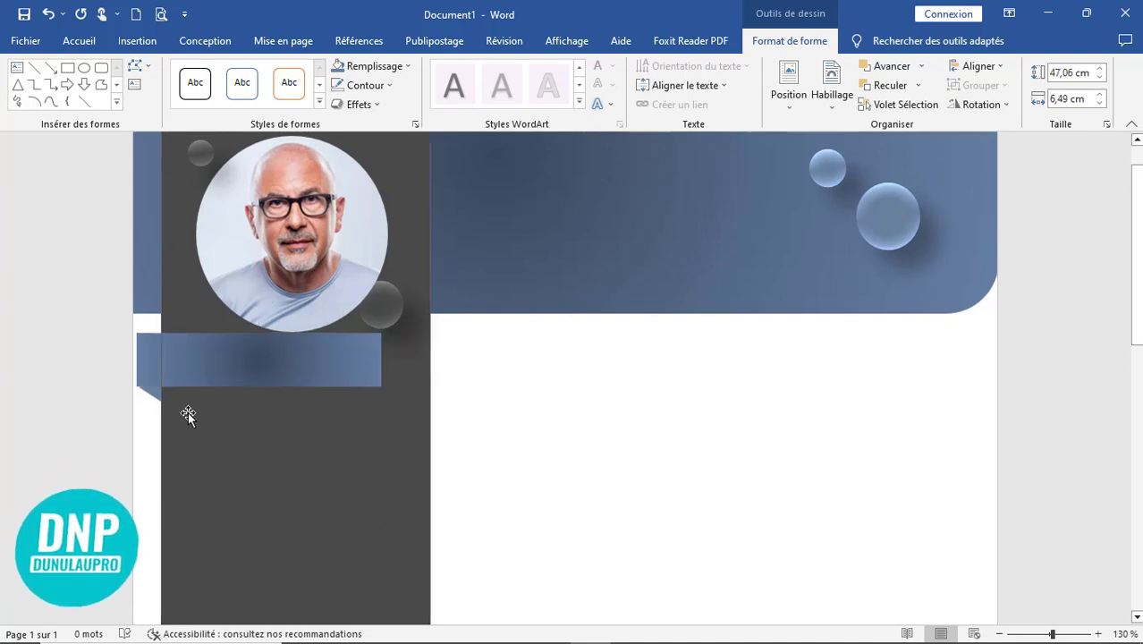
click(154, 399)
Nudge the fold triangle and the blue strip down with the arrow keys.
key(Down)
key(Down)
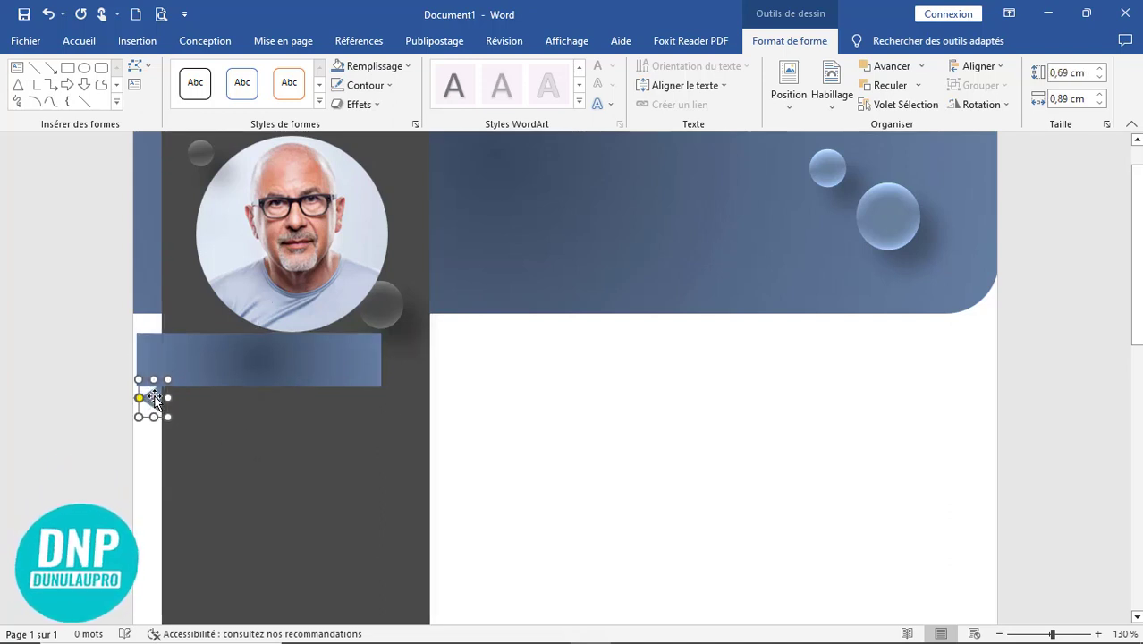
key(Down)
key(Down)
key(Down)
key(Down)
key(Down)
key(Down)
click(215, 385)
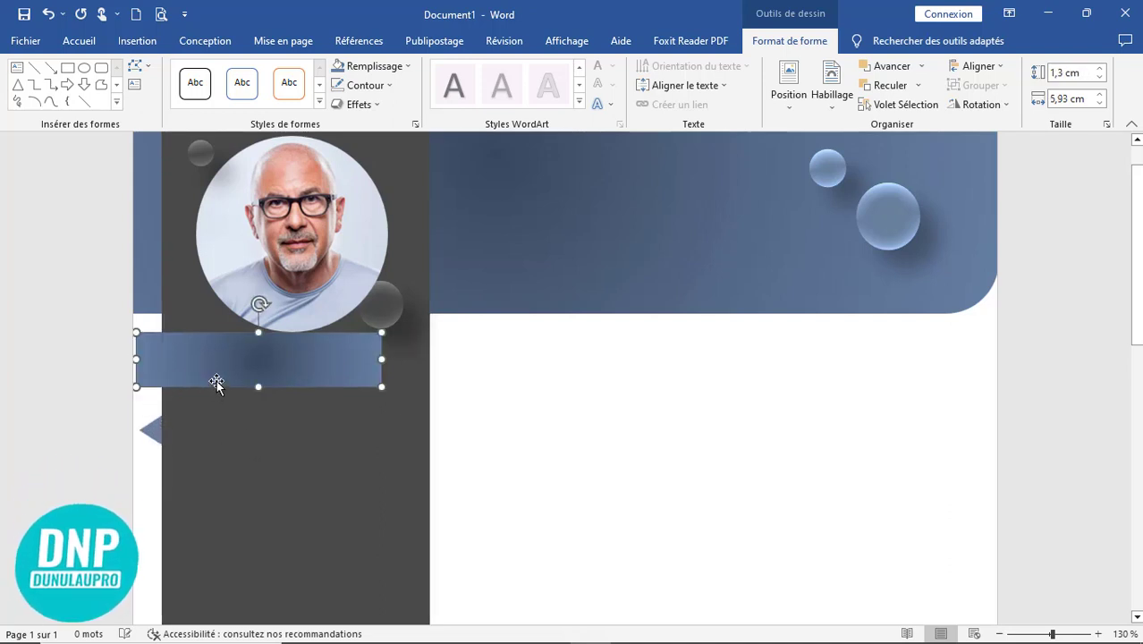
key(Down)
key(Down)
key(Down)
key(Down)
key(Down)
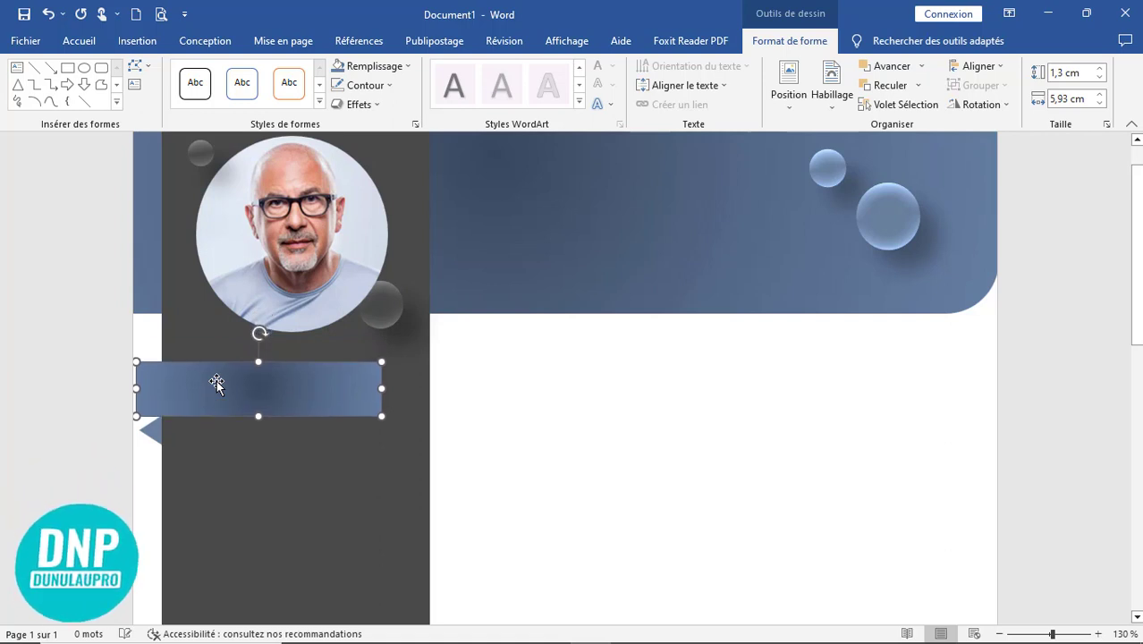
key(Down)
key(Down)
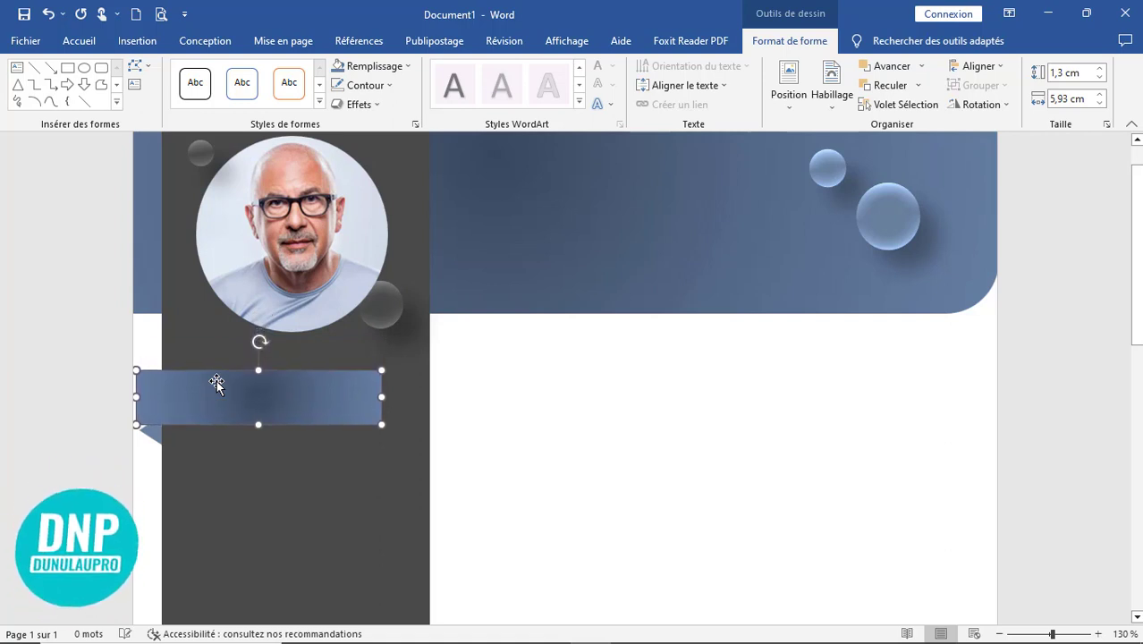
key(Down)
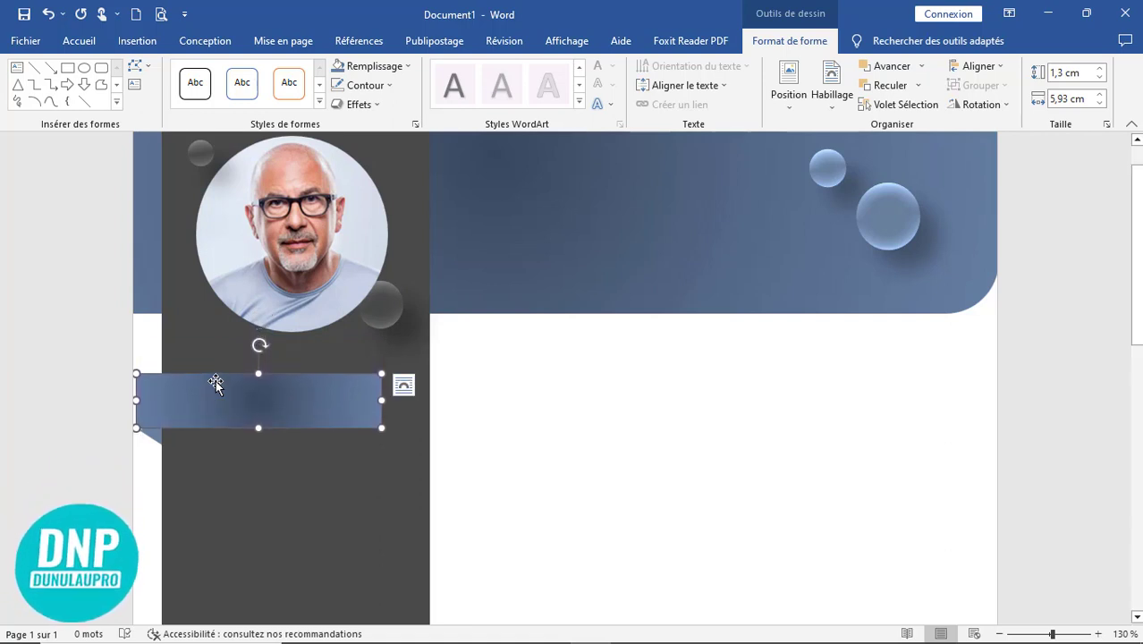
Stretch the blue banner's right edge to meet the dark sidebar column's edge.
click(244, 488)
click(235, 417)
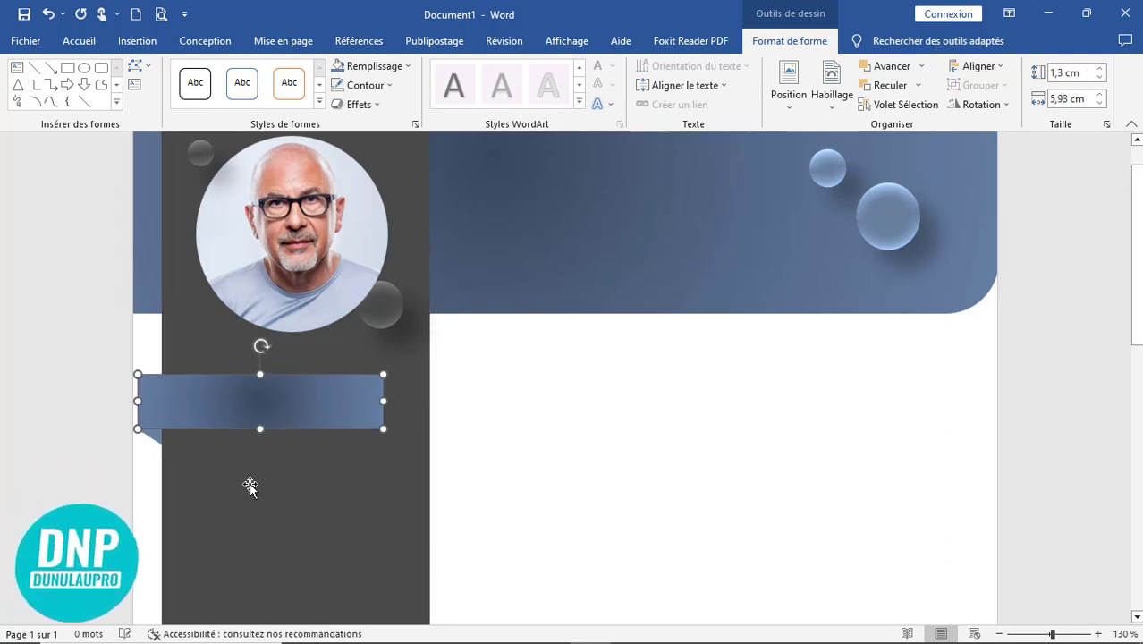
click(250, 486)
click(234, 417)
click(241, 445)
click(243, 403)
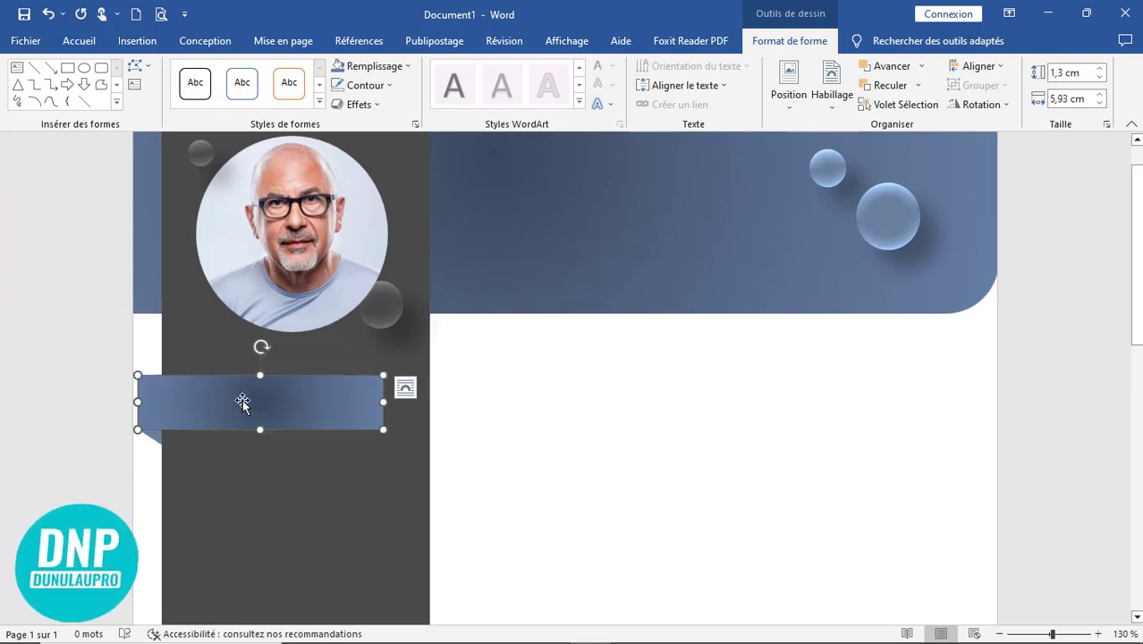
click(238, 433)
scroll(536, 374, up, 1)
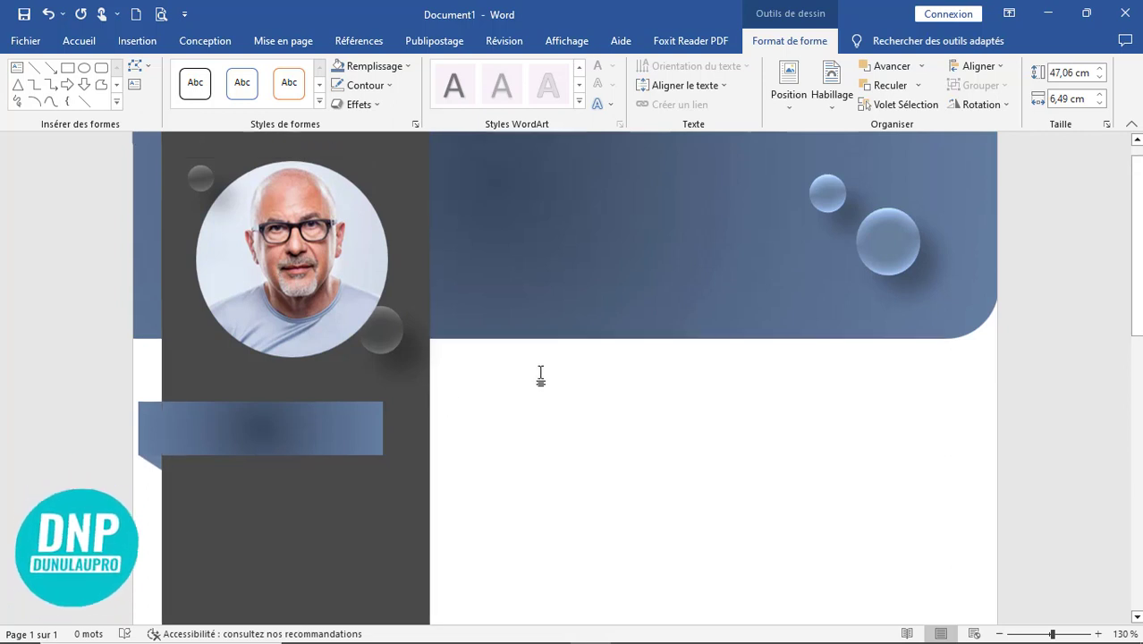
click(531, 363)
click(272, 458)
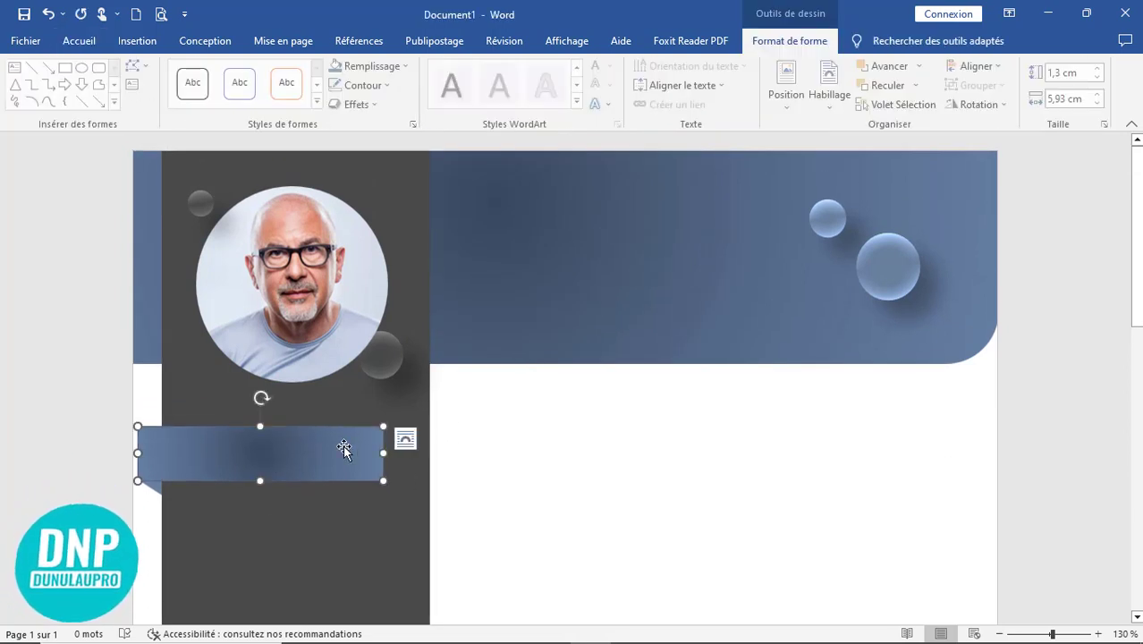
drag(383, 452, 394, 453)
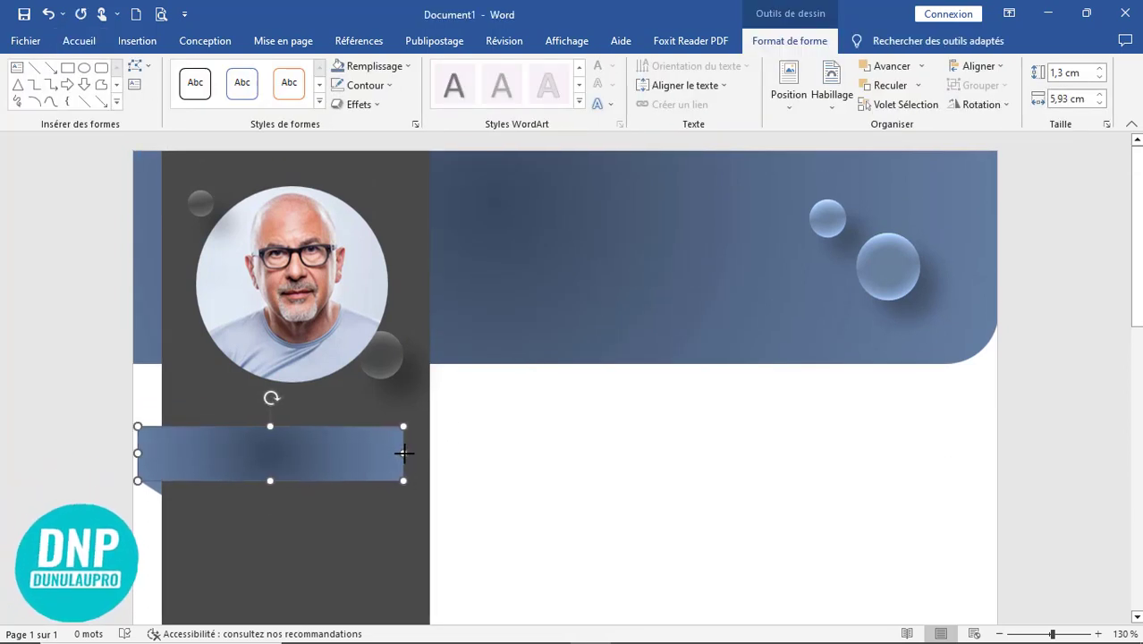
click(481, 454)
Review how the stretched banner fits against the sidebar column.
scroll(467, 455, down, 3)
scroll(459, 453, up, 3)
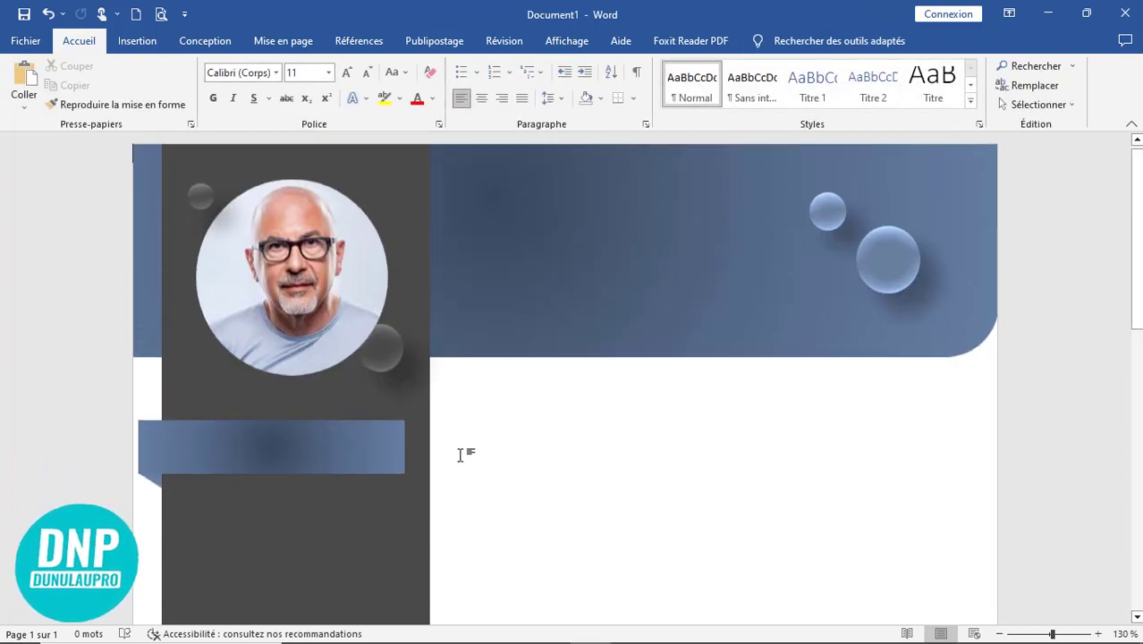
scroll(389, 438, down, 7)
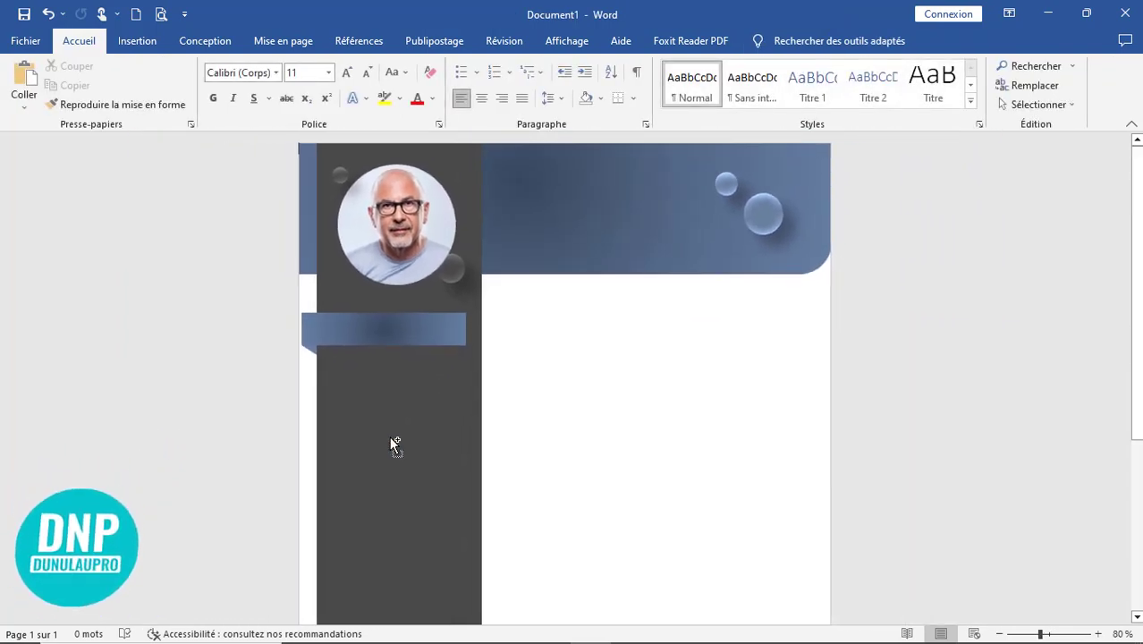
scroll(389, 436, up, 6)
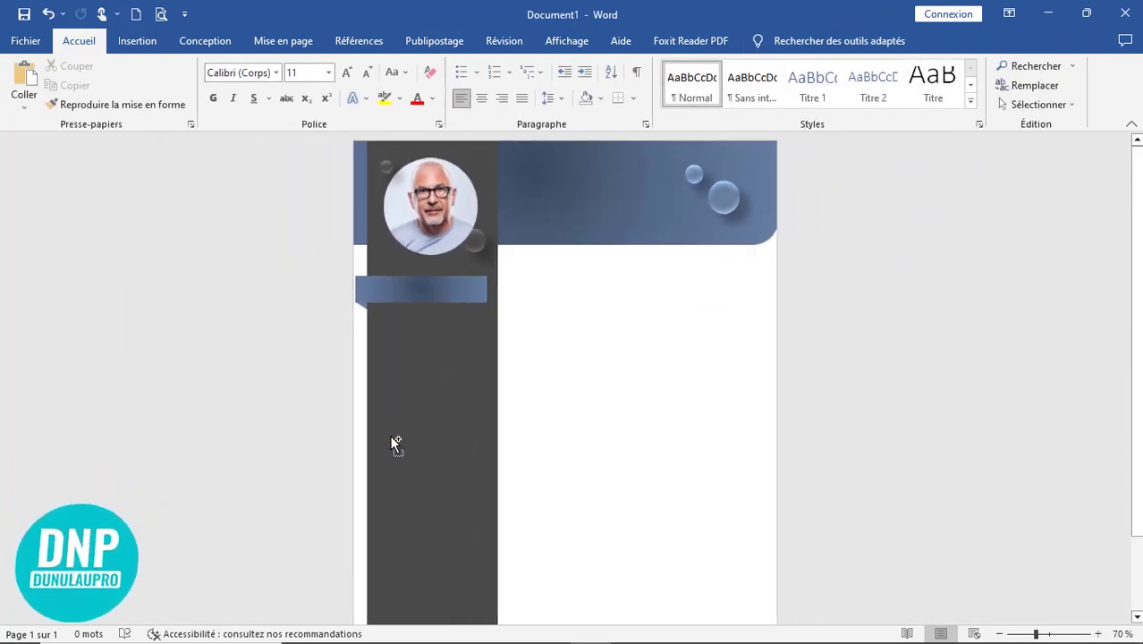
click(294, 428)
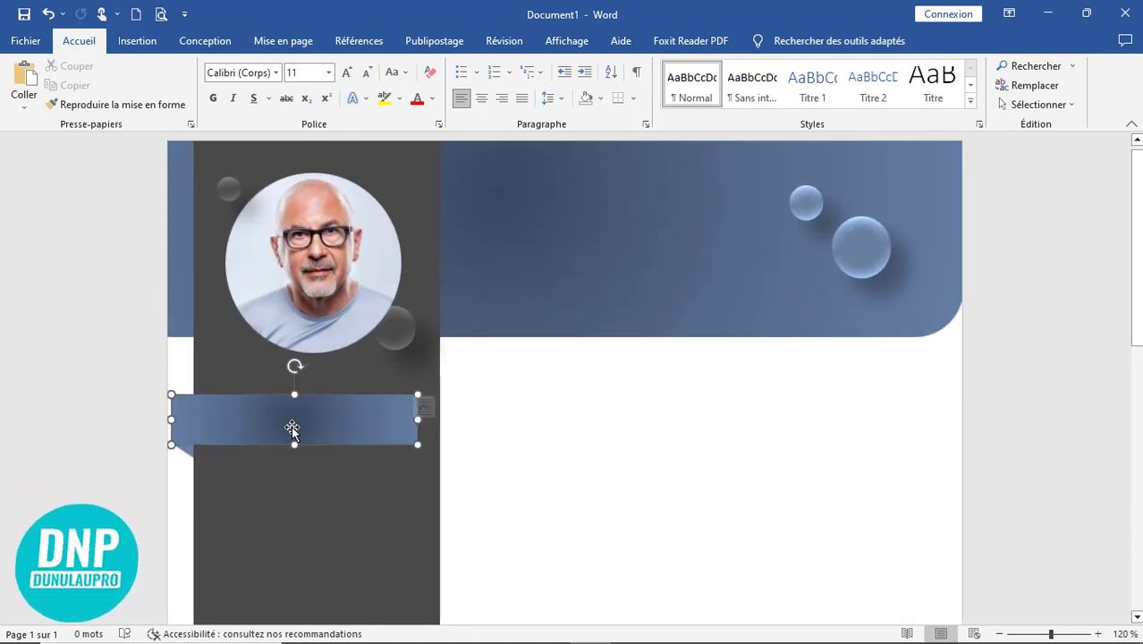
click(291, 446)
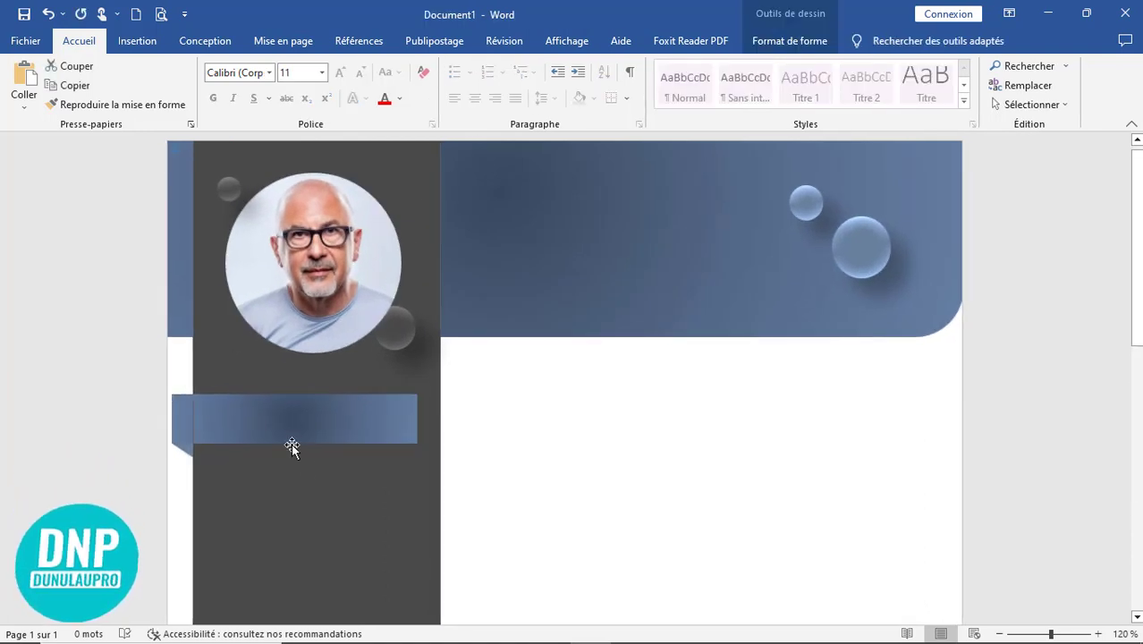
click(294, 428)
click(306, 461)
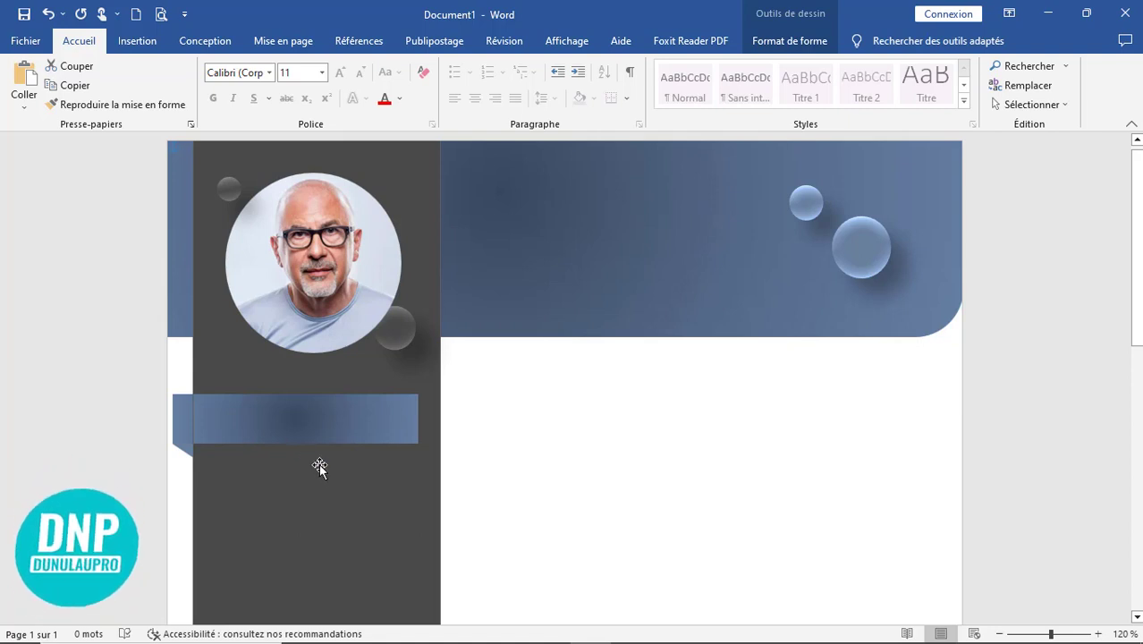
click(495, 436)
scroll(494, 436, down, 2)
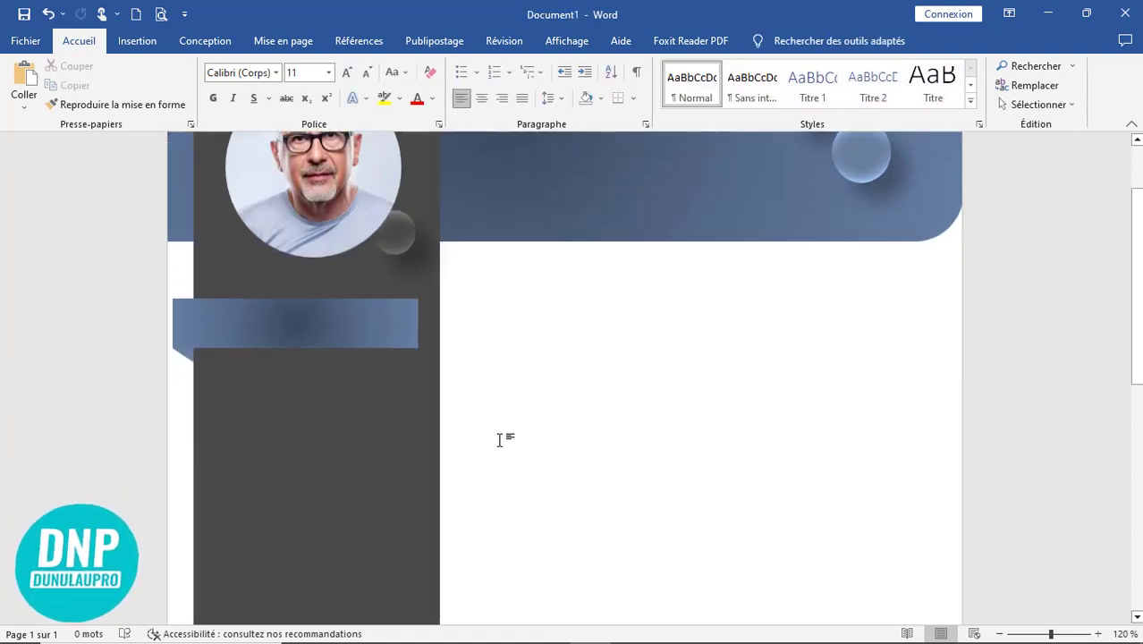
scroll(439, 333, up, 1)
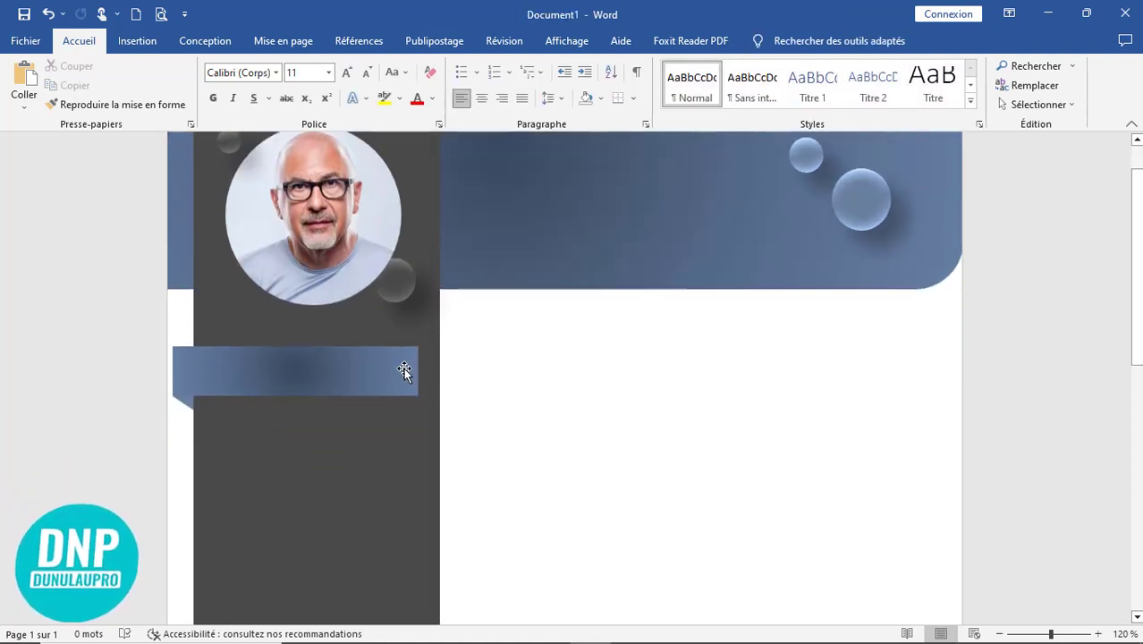
Remove the banner's gradient (Aucun dégradé) and fill it with the recent light blue-grey.
click(141, 41)
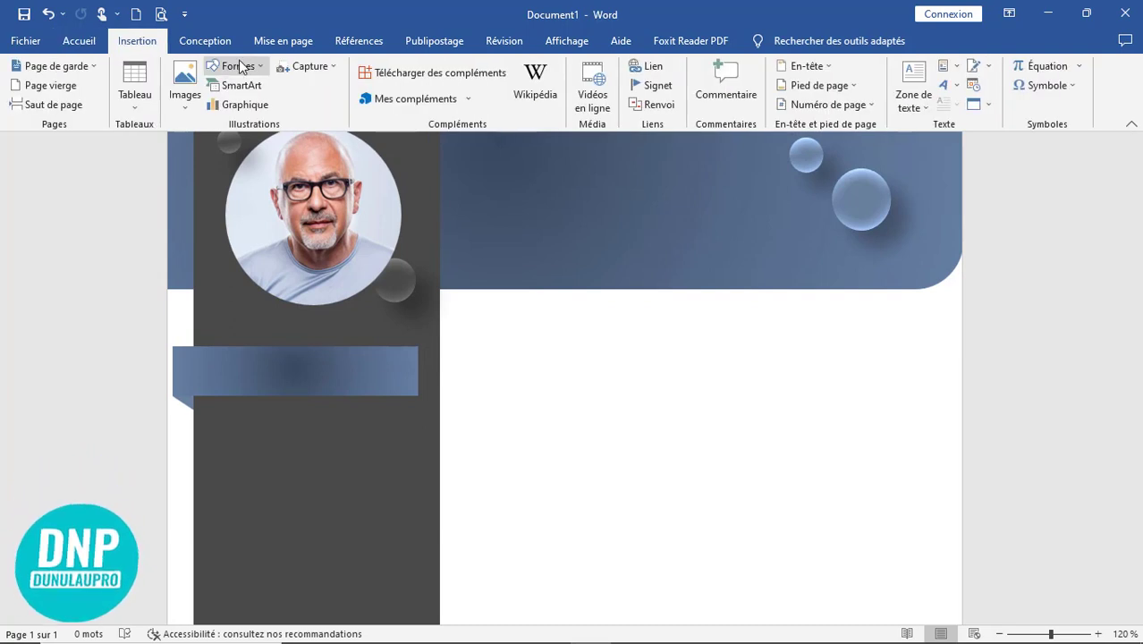
click(334, 379)
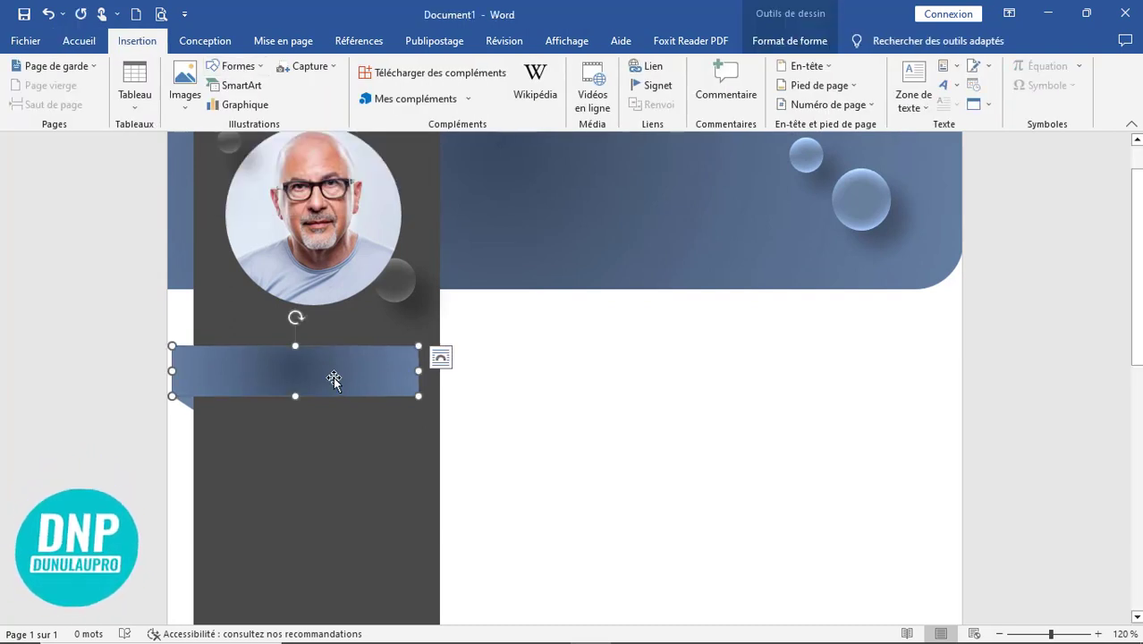
click(790, 40)
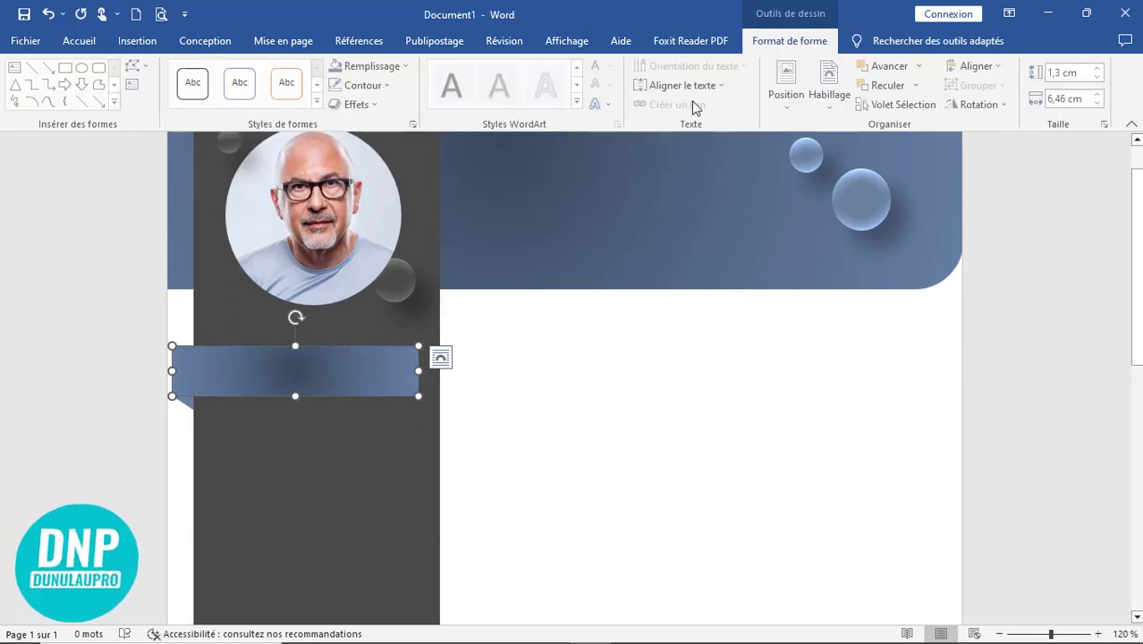
click(374, 65)
mouse_move(397, 308)
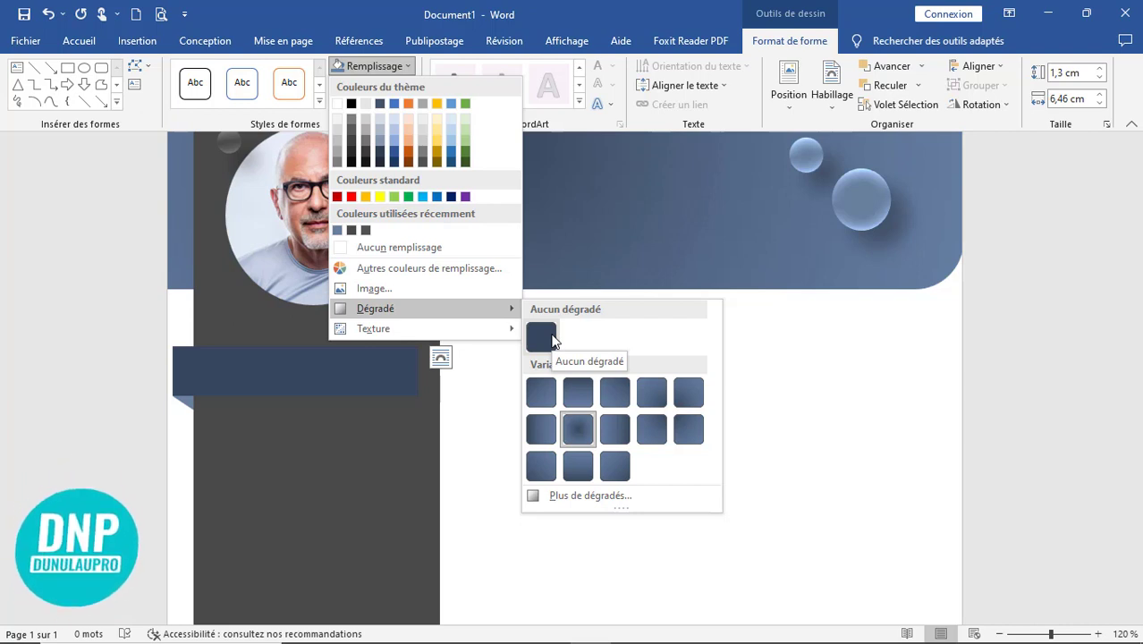
click(552, 338)
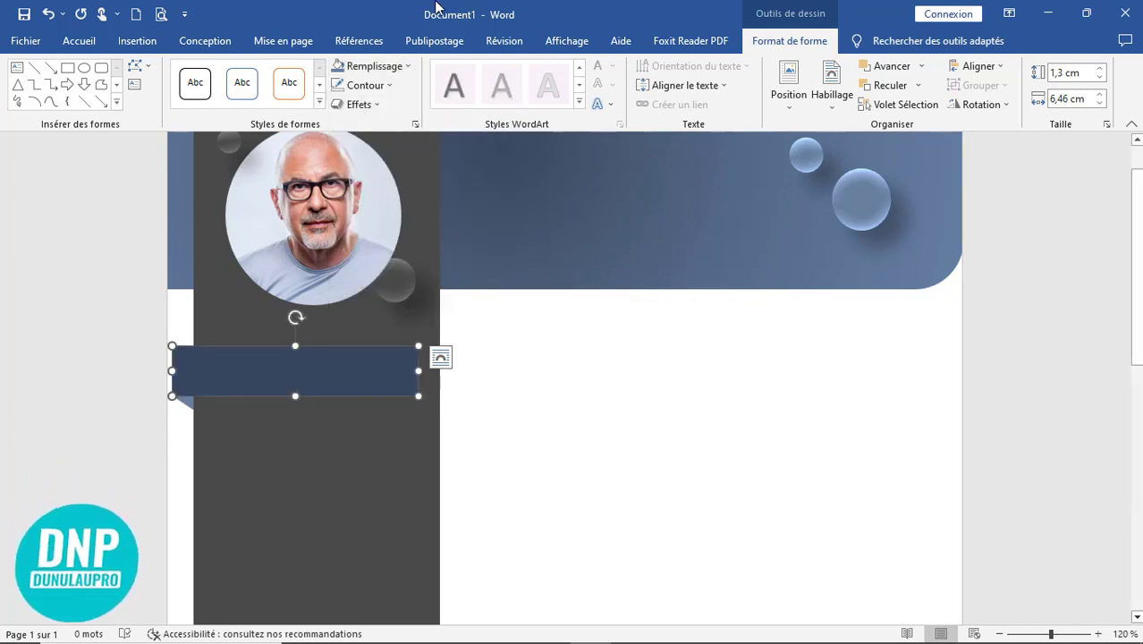
click(407, 66)
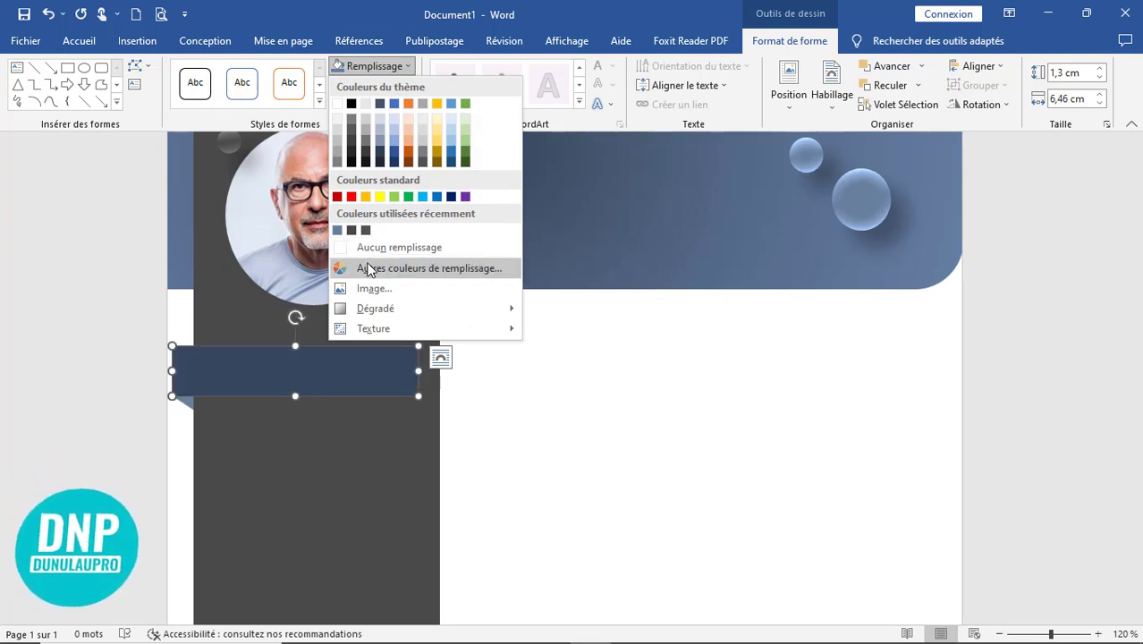
click(337, 229)
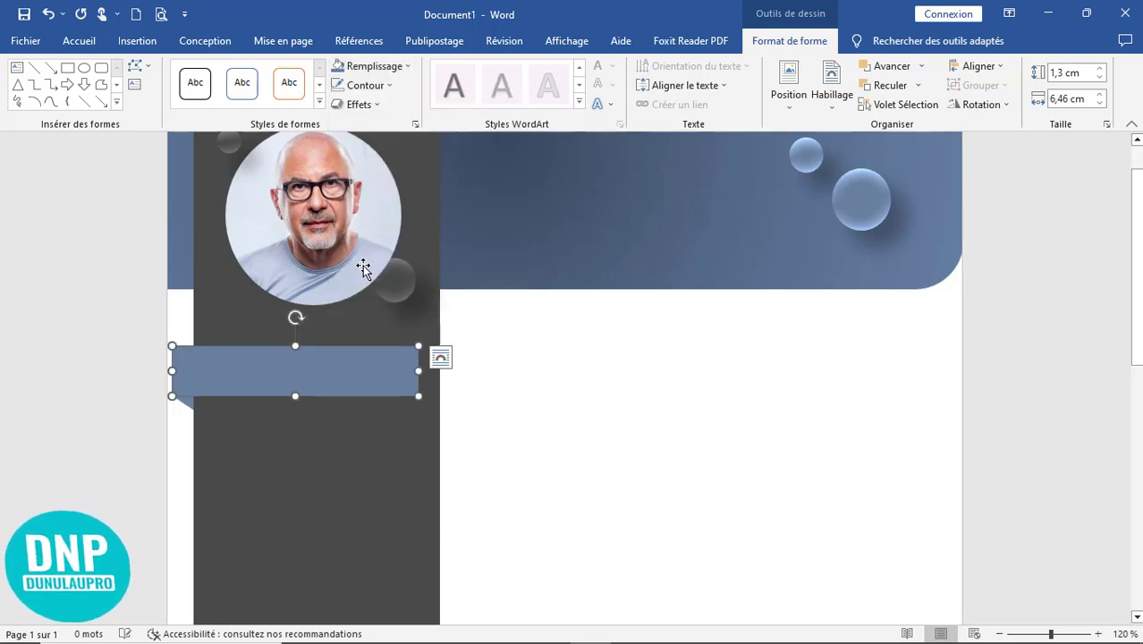
click(594, 415)
scroll(395, 320, up, 1)
scroll(378, 319, down, 4)
scroll(345, 299, up, 2)
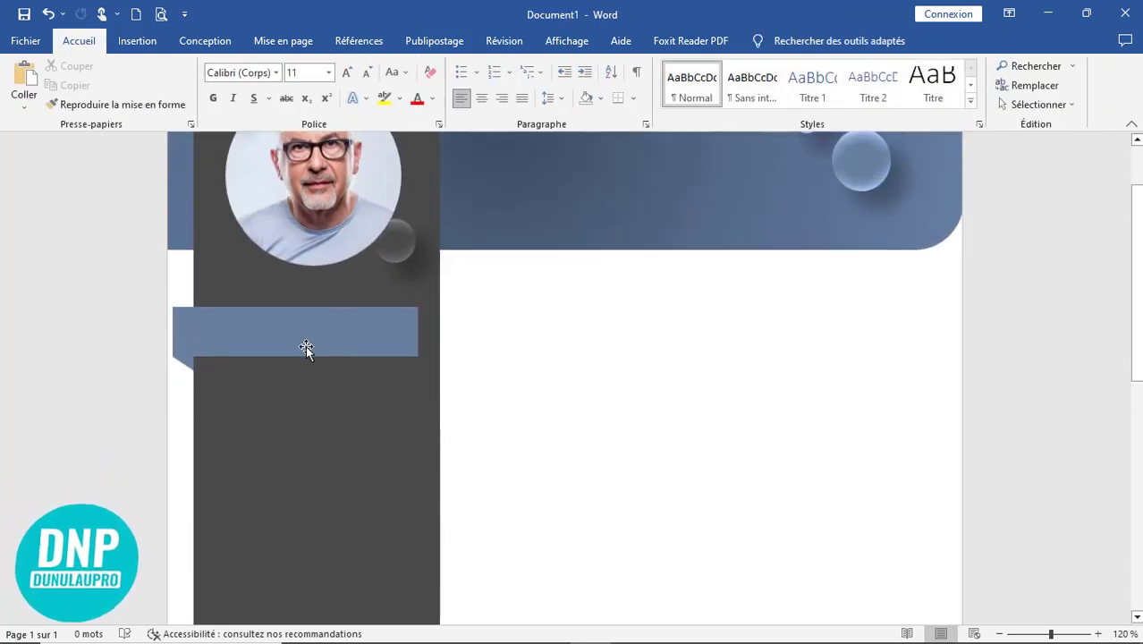
Draw a rectangle with no fill or outline, make it a text box, and move it onto the banner.
click(137, 40)
click(238, 65)
click(217, 230)
drag(511, 362, 718, 448)
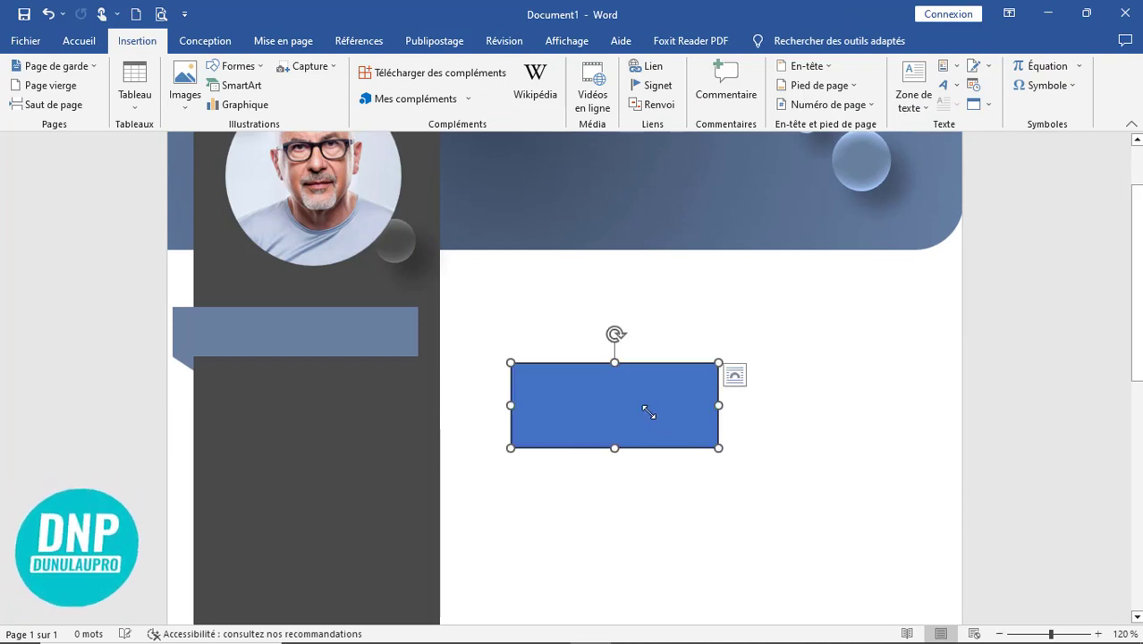
click(368, 66)
click(397, 242)
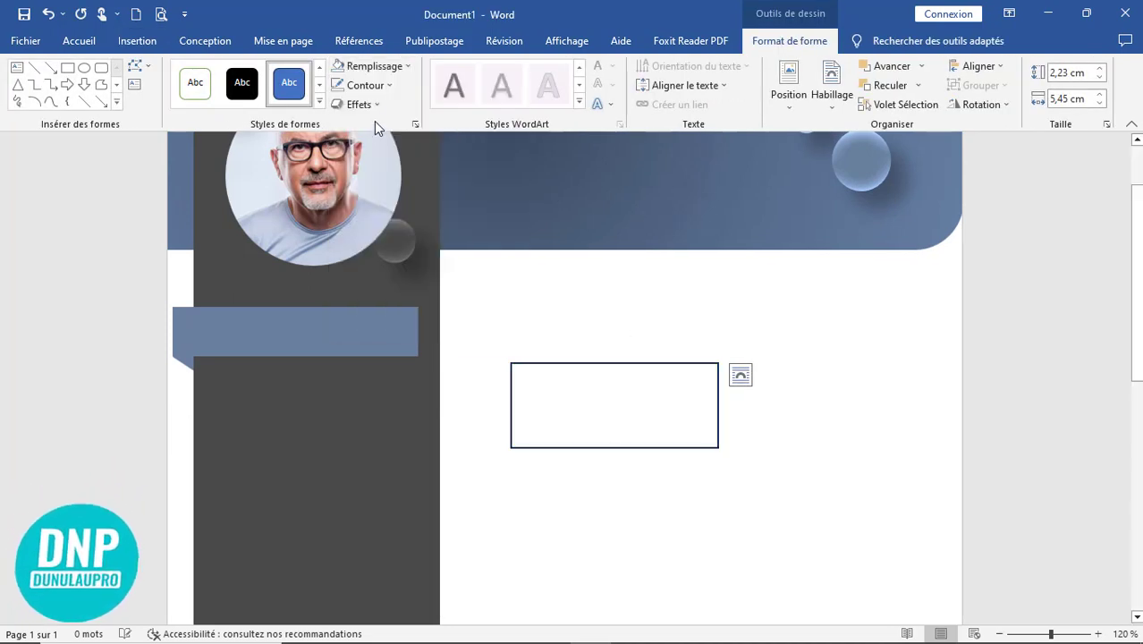
click(365, 85)
click(403, 263)
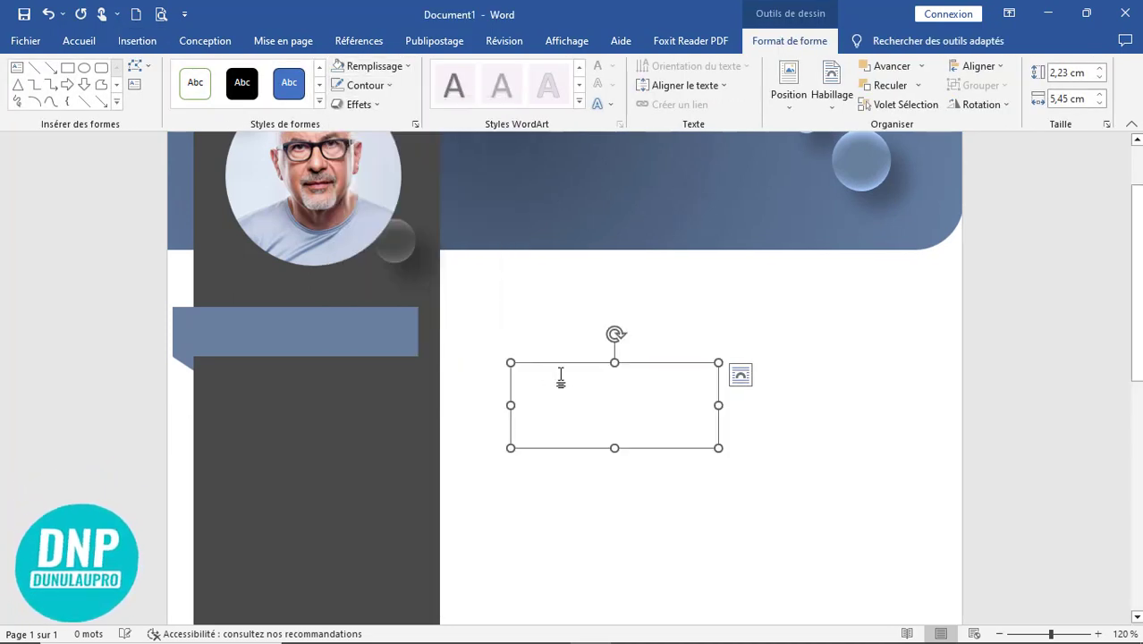
right_click(566, 363)
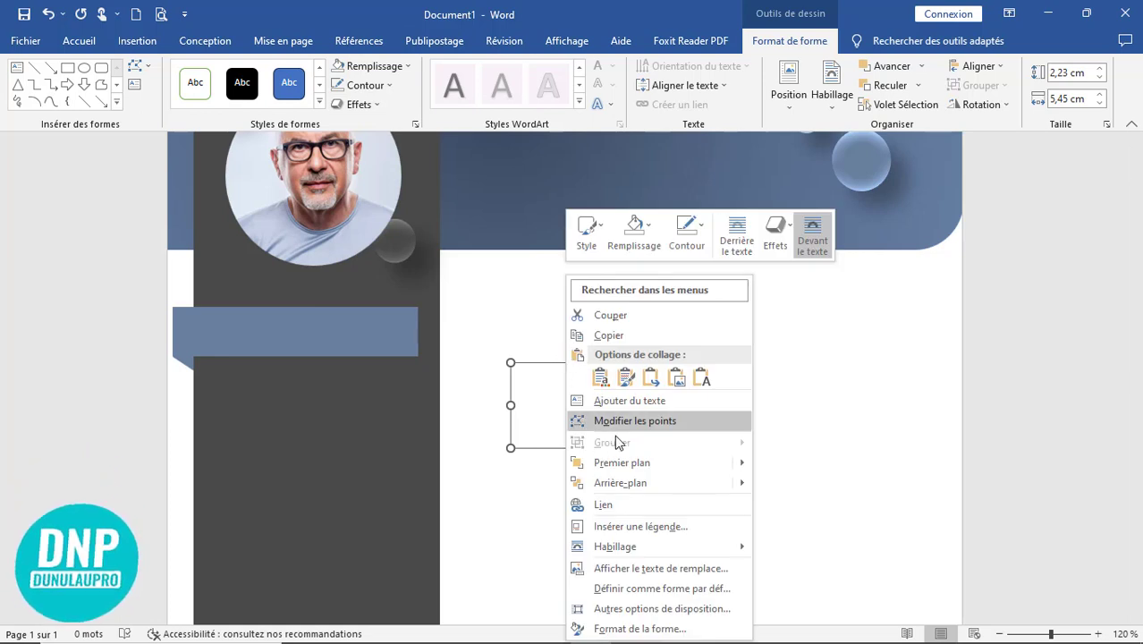
click(626, 401)
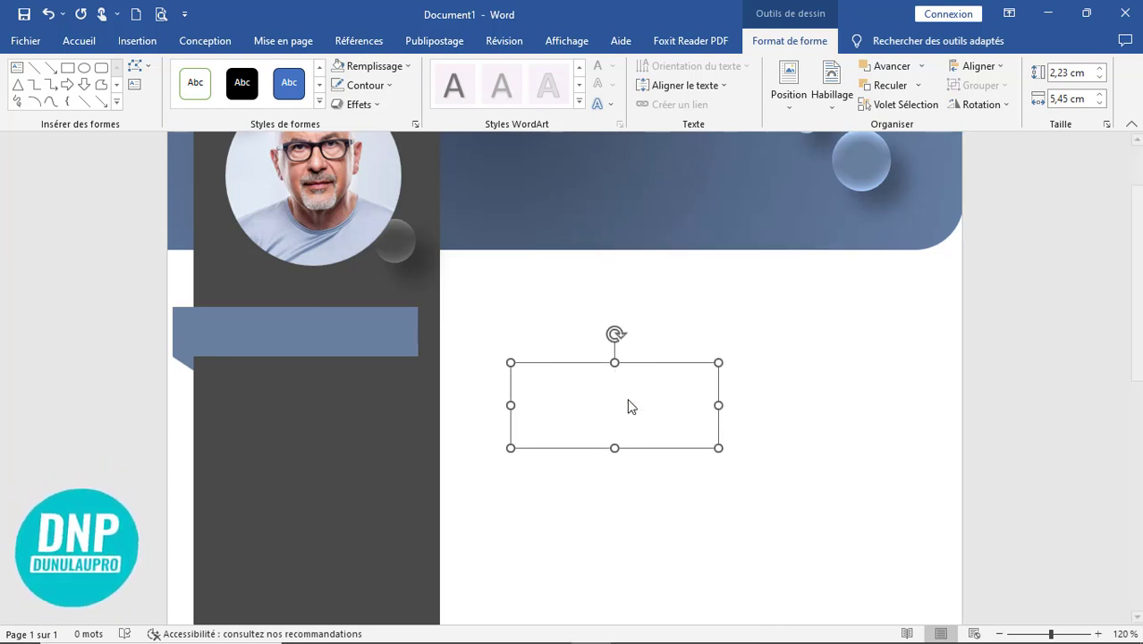
drag(640, 371, 353, 296)
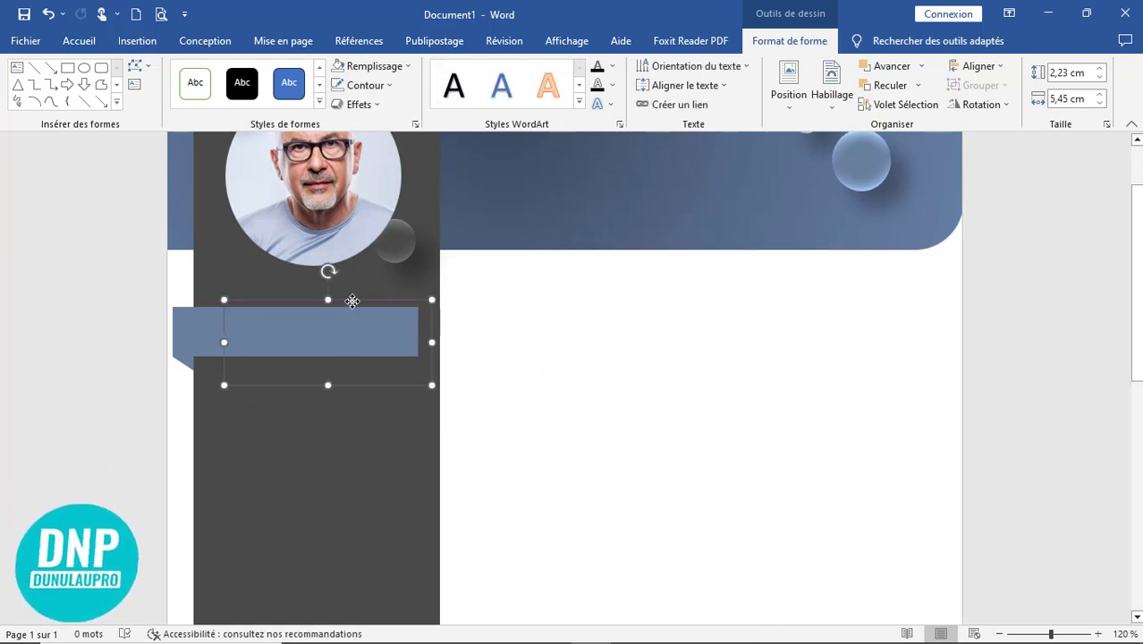
Type 'ME CONCERNANT' in the text box and format it as Montserrat size 18.
click(362, 332)
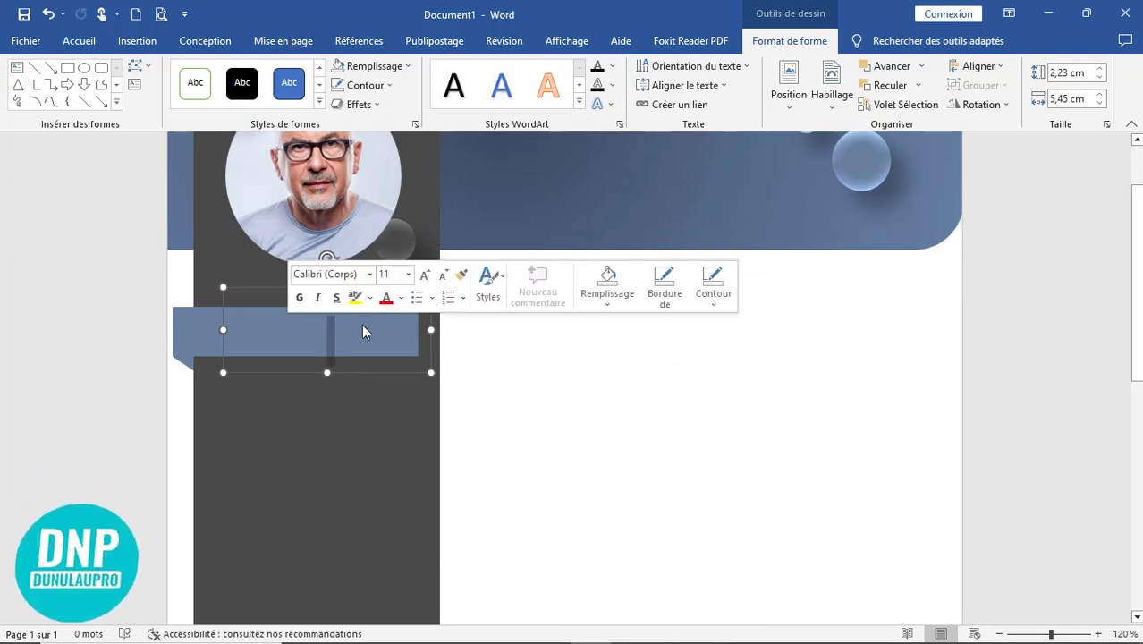
text(ME)
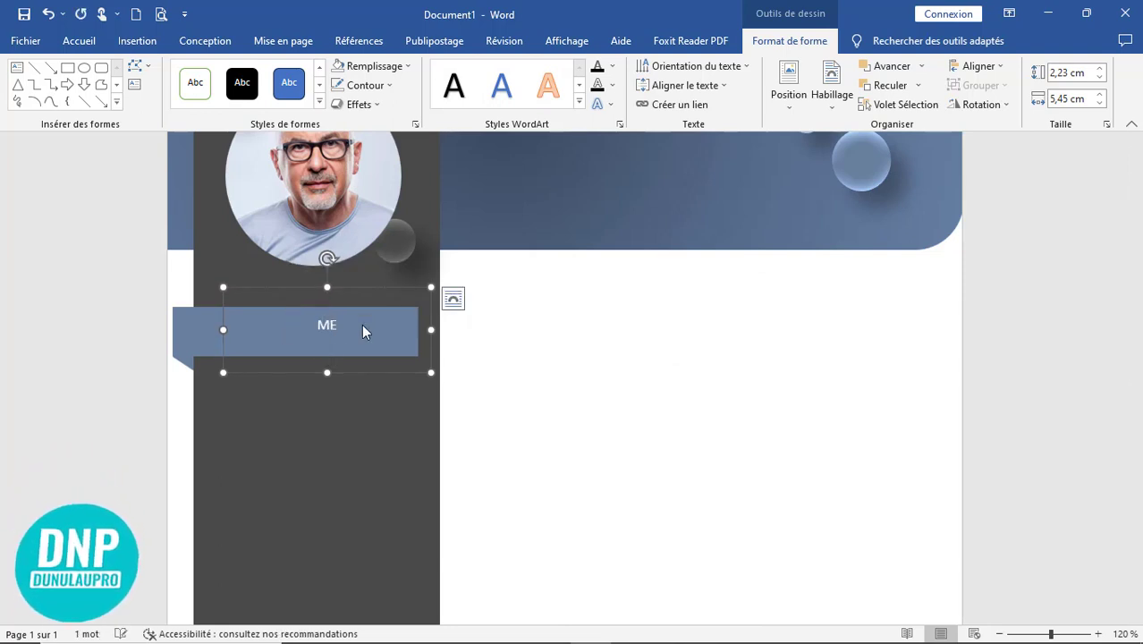
text( CONCERNA)
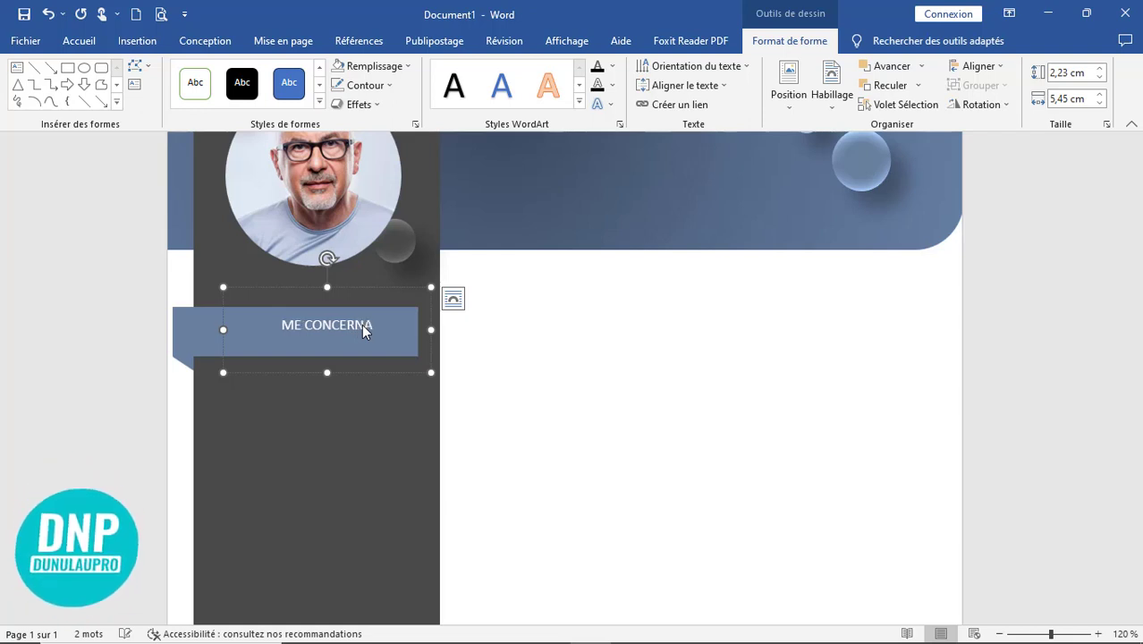
text(NT)
key(ctrl+a)
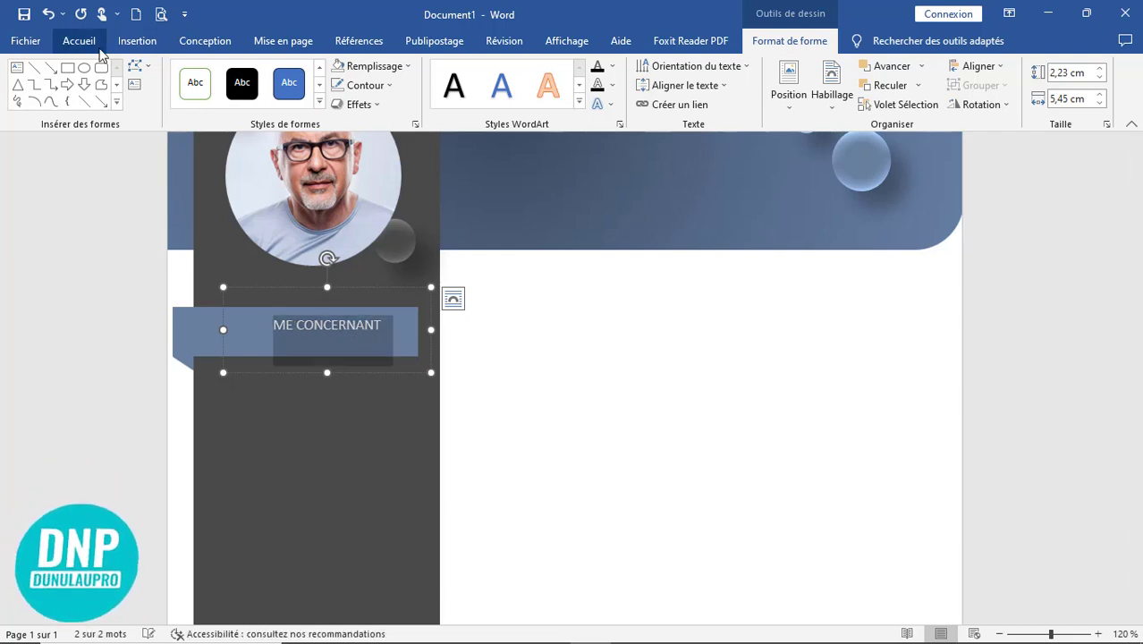
click(79, 40)
click(329, 74)
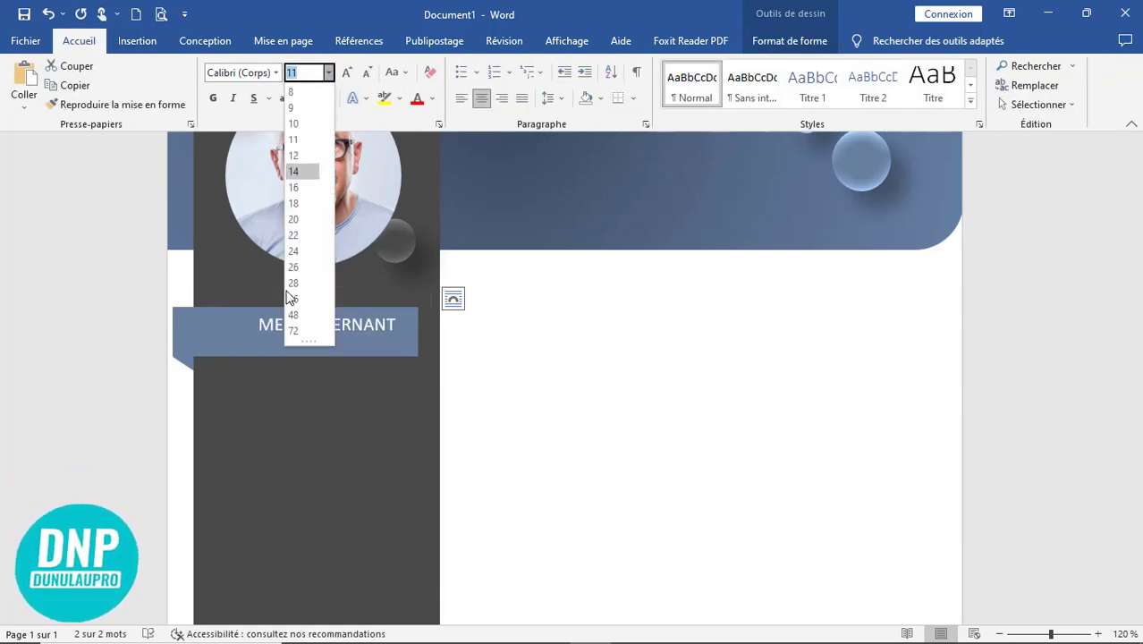
click(299, 208)
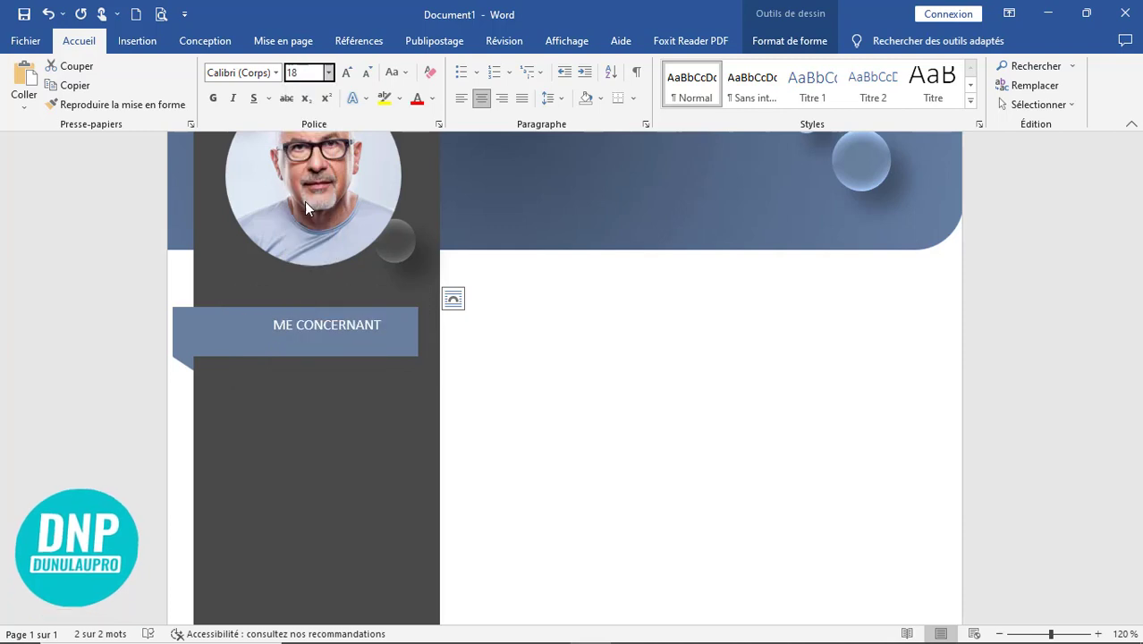
click(276, 73)
click(230, 176)
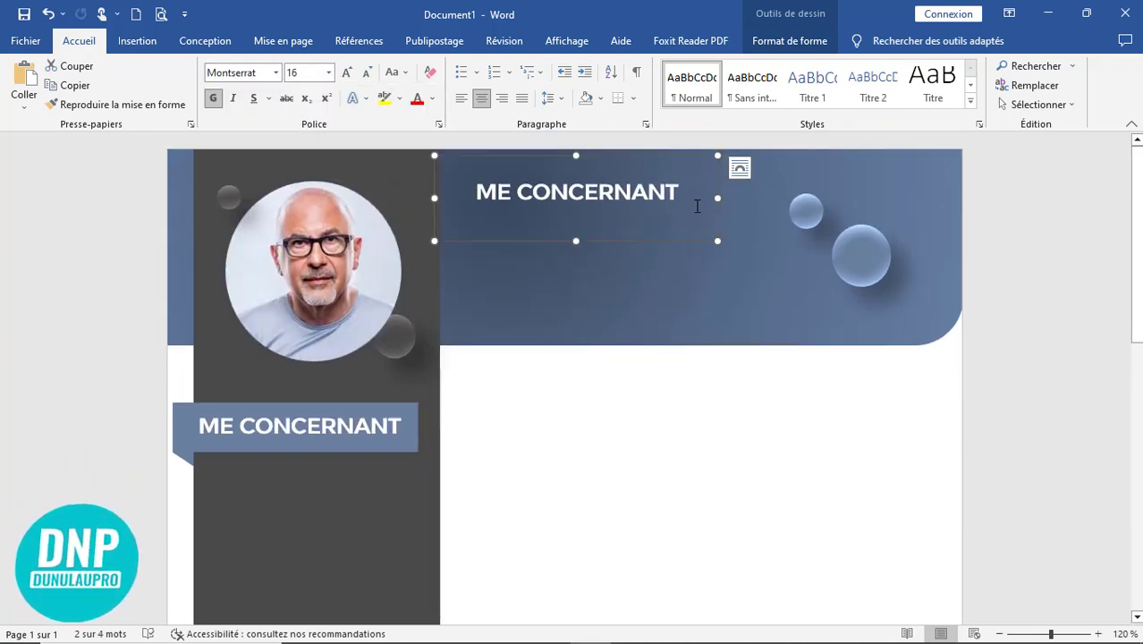
Replace the ME CONCERNANT banner text with the candidate's name and start enlarging it.
drag(697, 206, 476, 190)
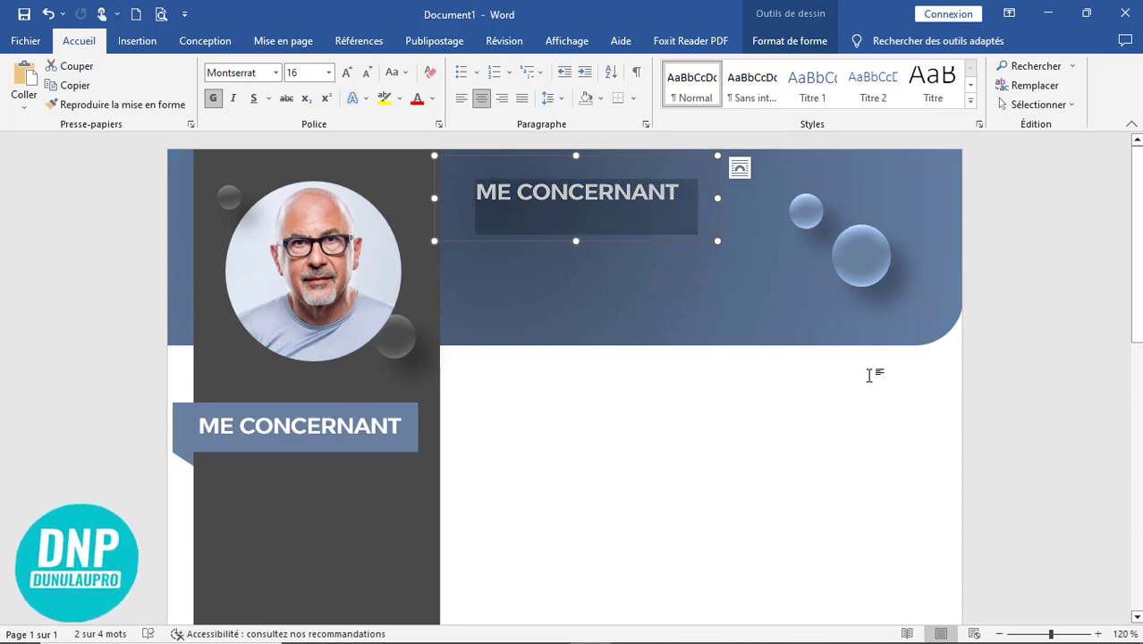
text(JONH)
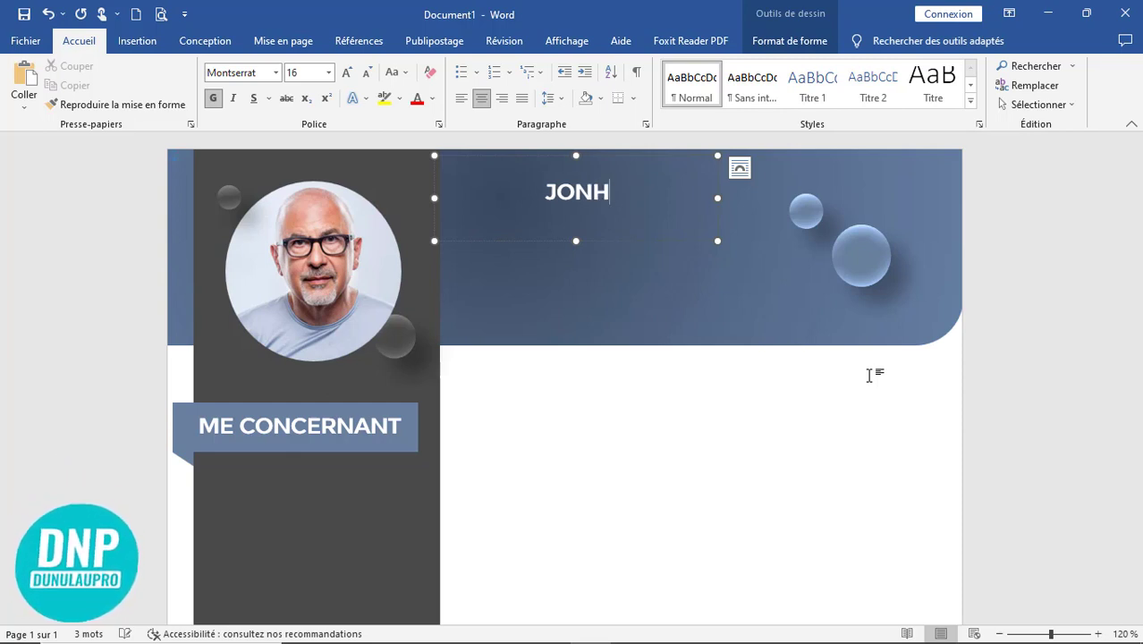
text(SON )
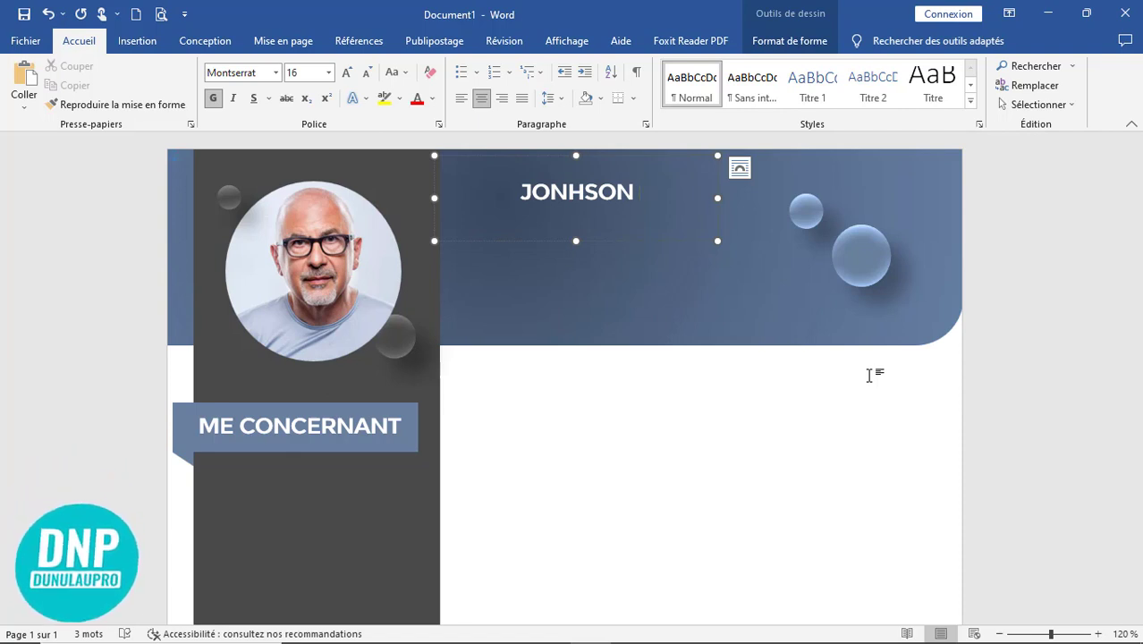
text(DO)
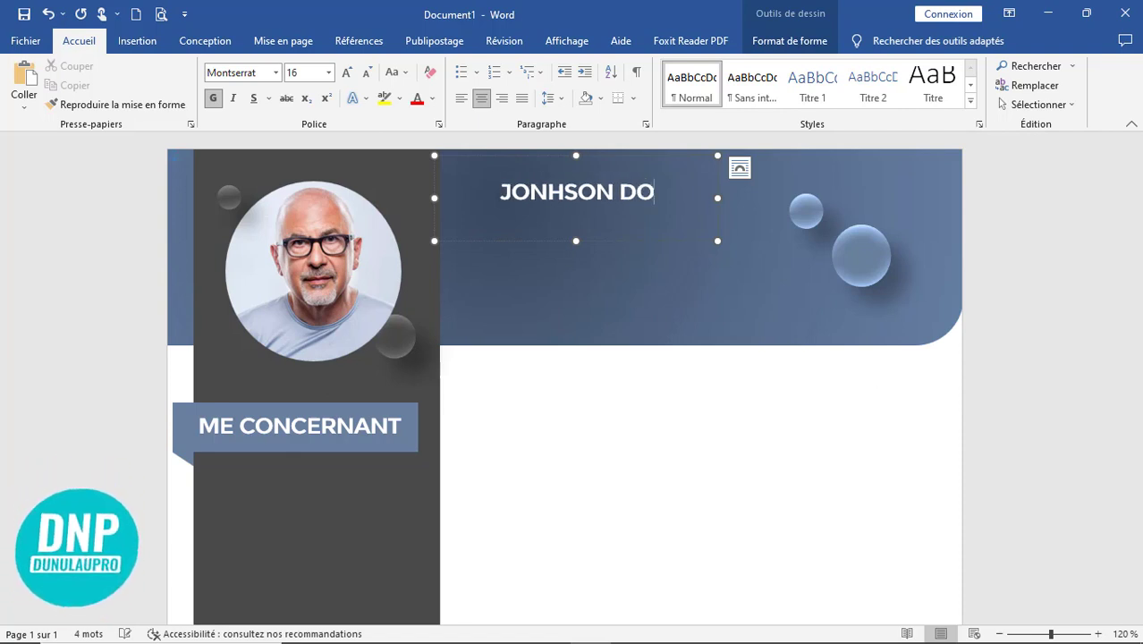
text(E)
key(ctrl+a)
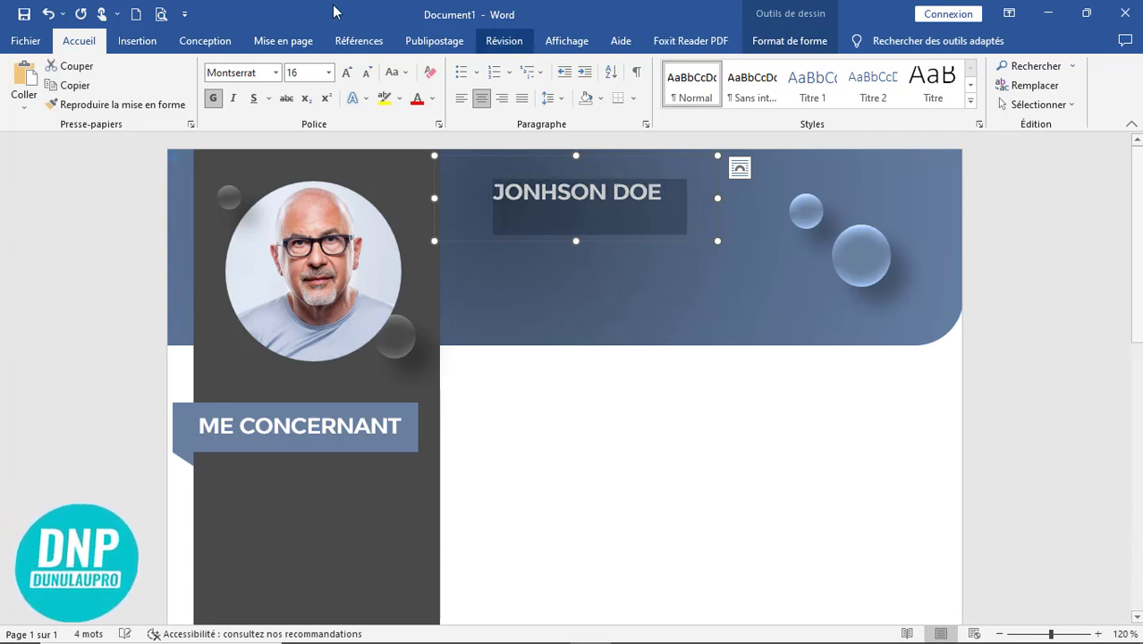
click(347, 72)
click(347, 72)
click(347, 71)
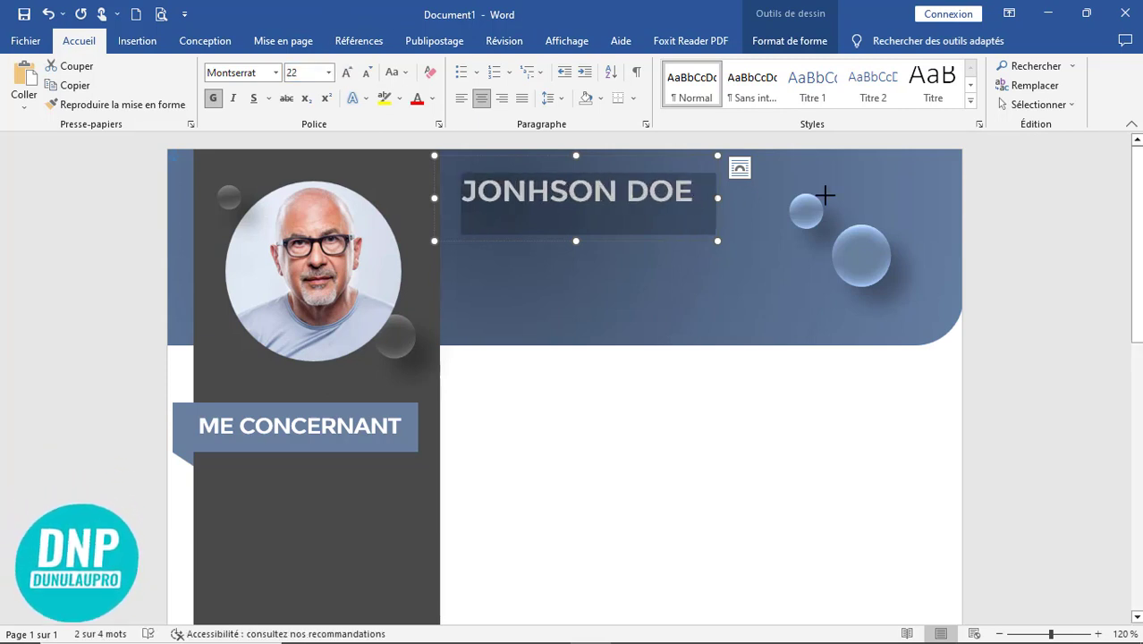
Enlarge the name to size 36, justify it, widen the title box to fit, then reduce slightly.
drag(825, 195, 824, 197)
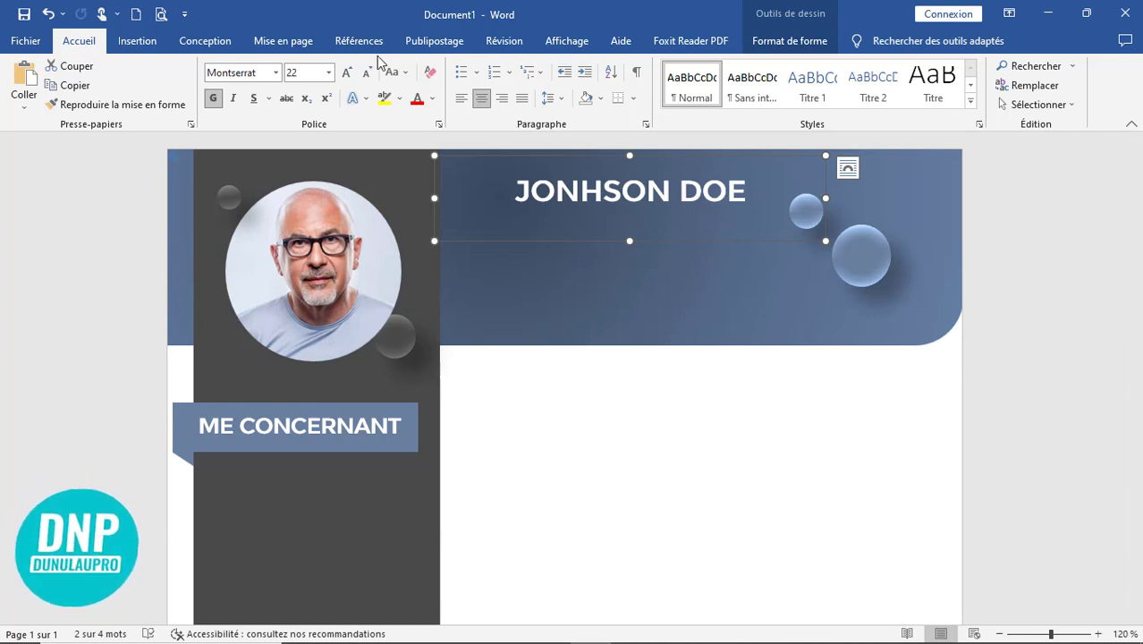
click(347, 73)
click(347, 74)
click(347, 73)
click(347, 73)
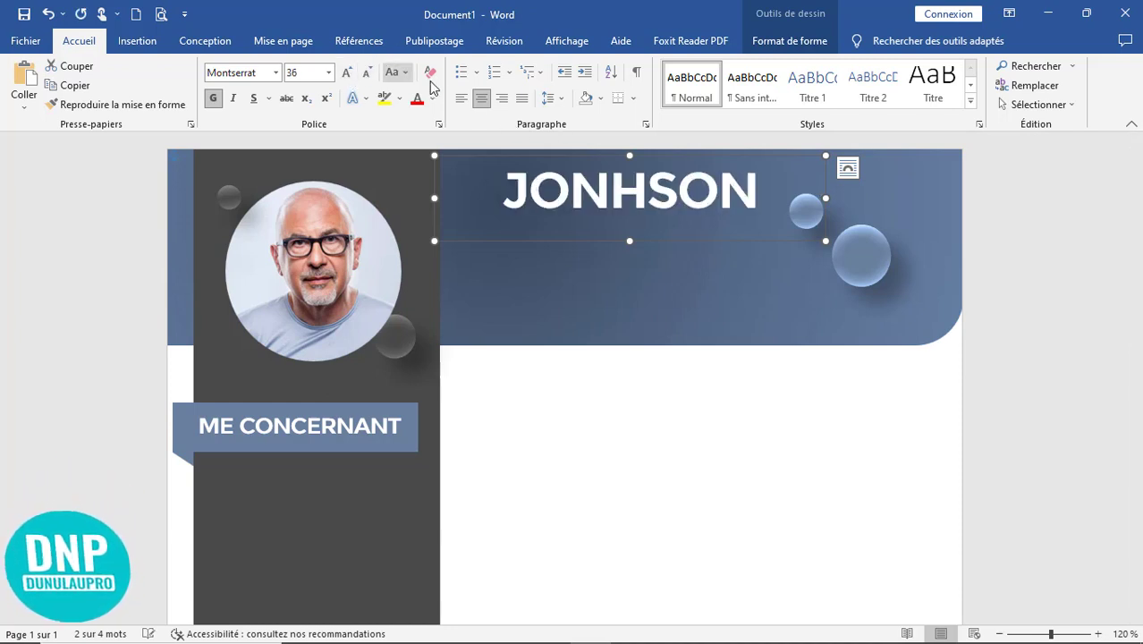
click(523, 99)
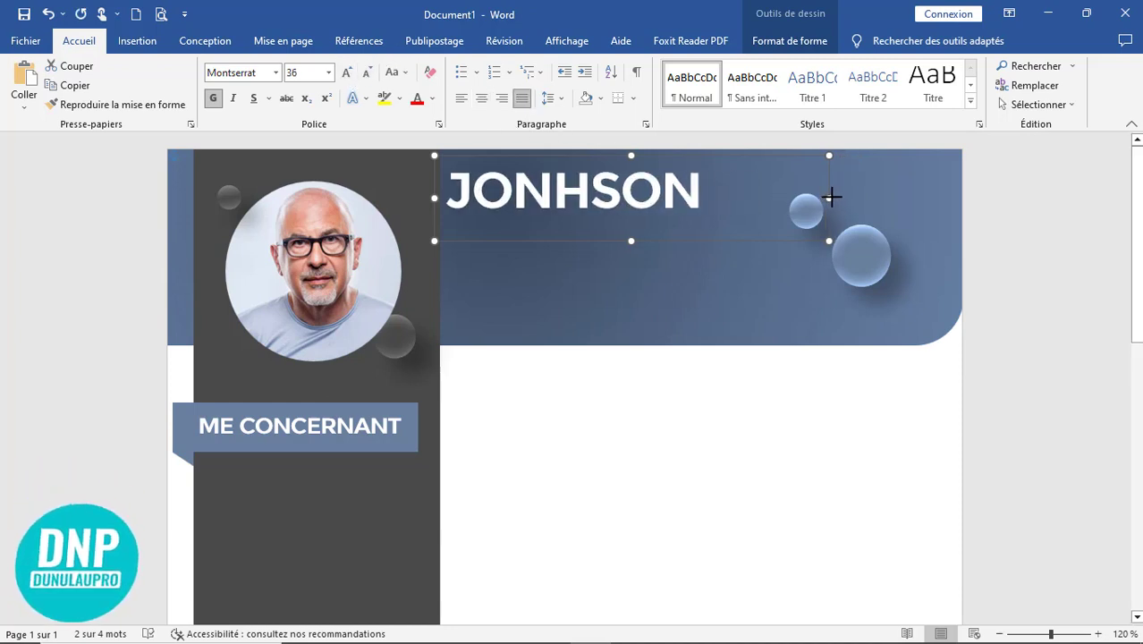
drag(831, 197, 836, 196)
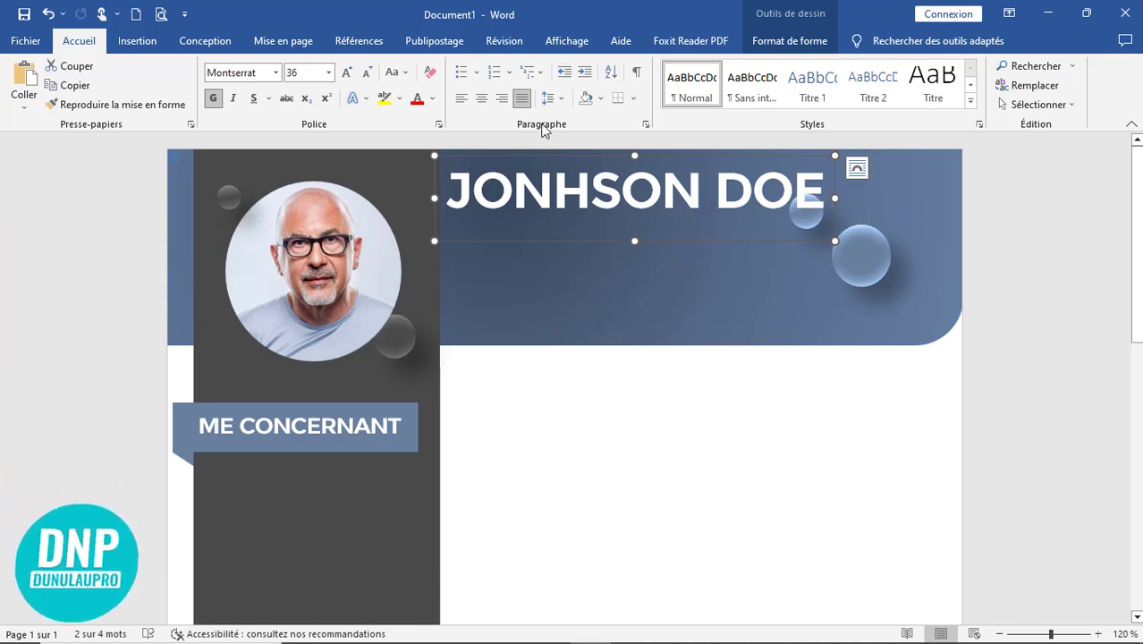
click(370, 75)
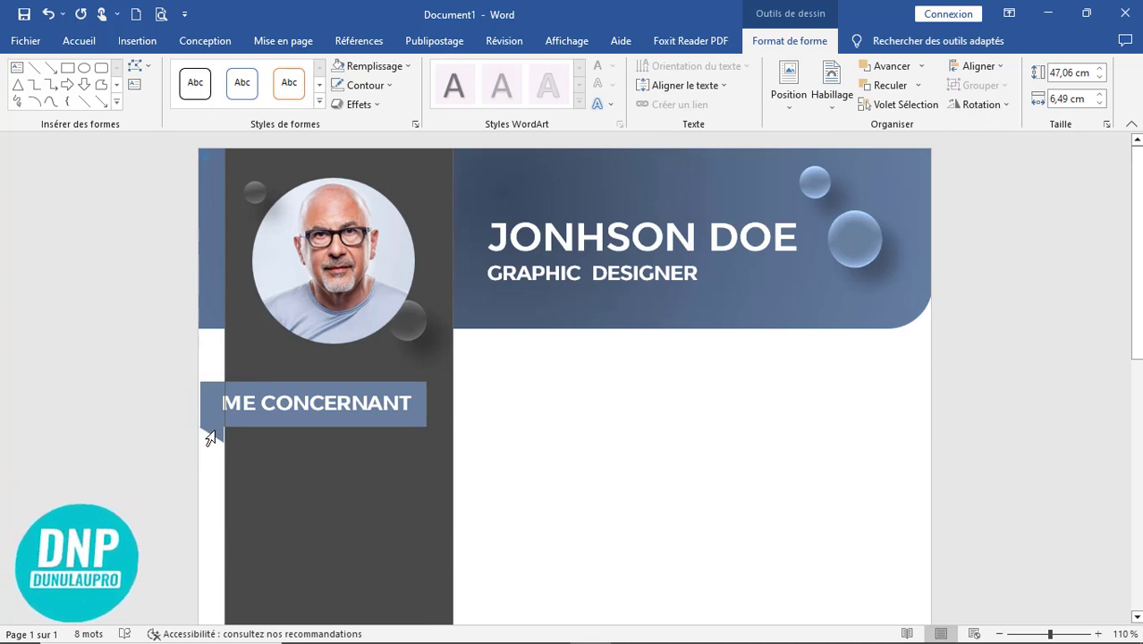
Check the sidebar shape and profile photo, then select the upper ME CONCERNANT heading box.
right_click(316, 450)
click(495, 468)
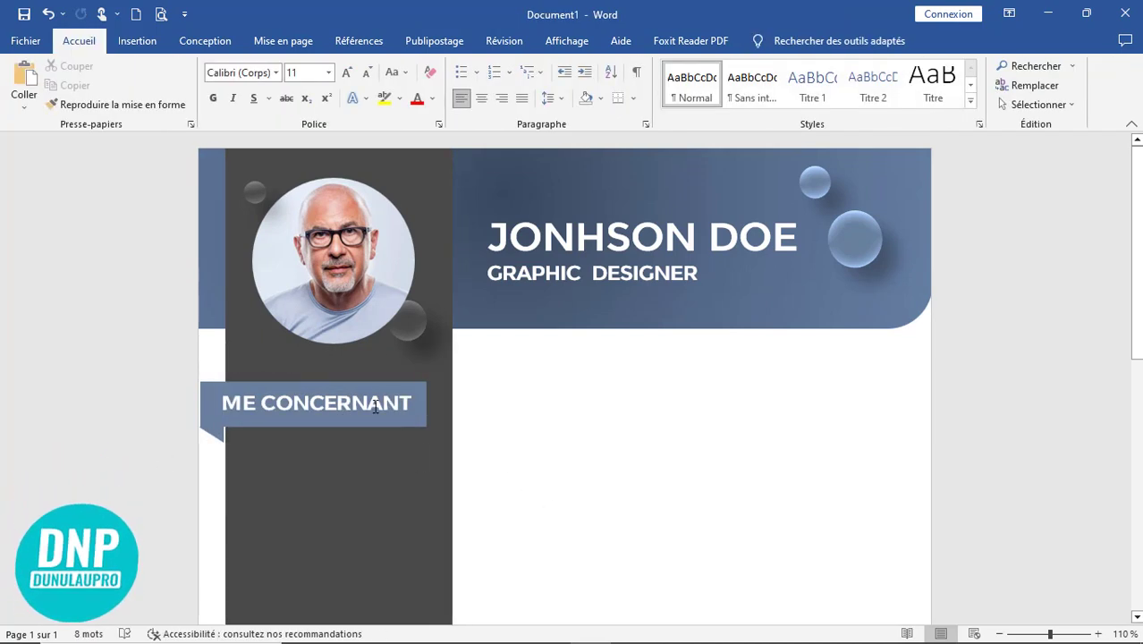
click(381, 322)
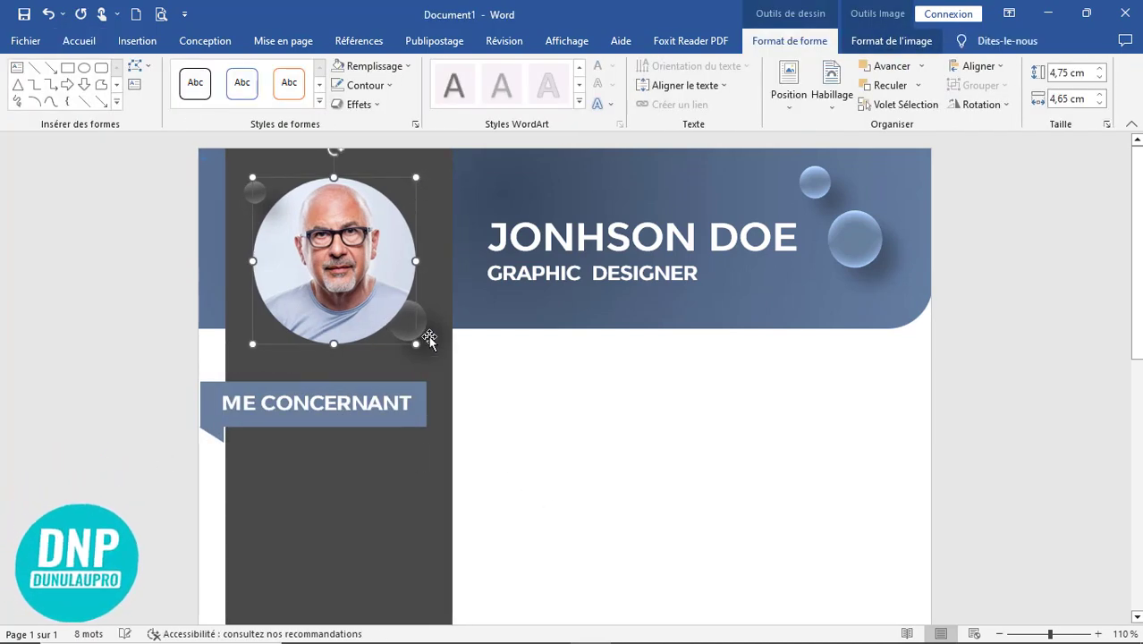
click(543, 396)
scroll(299, 268, down, 2)
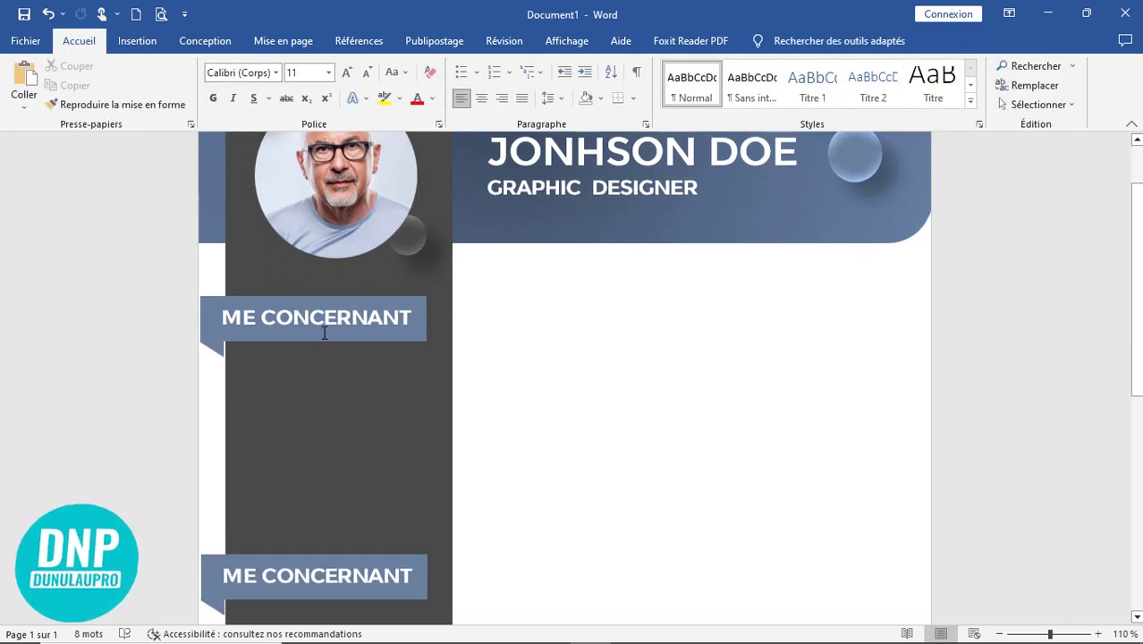
click(344, 353)
click(343, 369)
Reposition the heading bar and make the empty box beneath it shorter.
scroll(343, 371, down, 1)
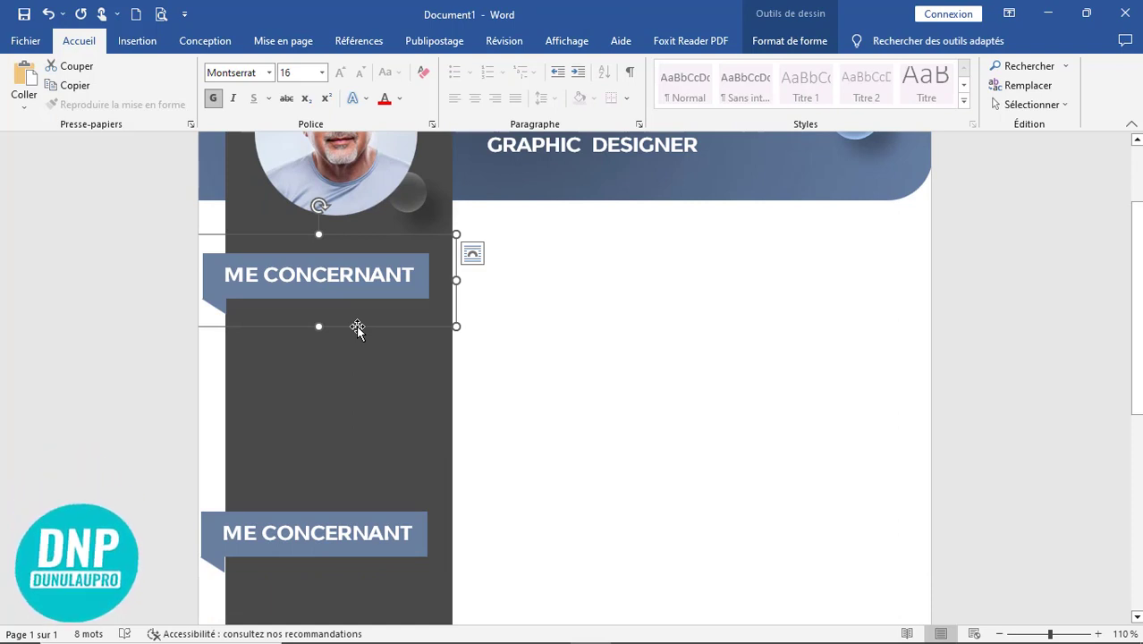
drag(357, 329, 357, 329)
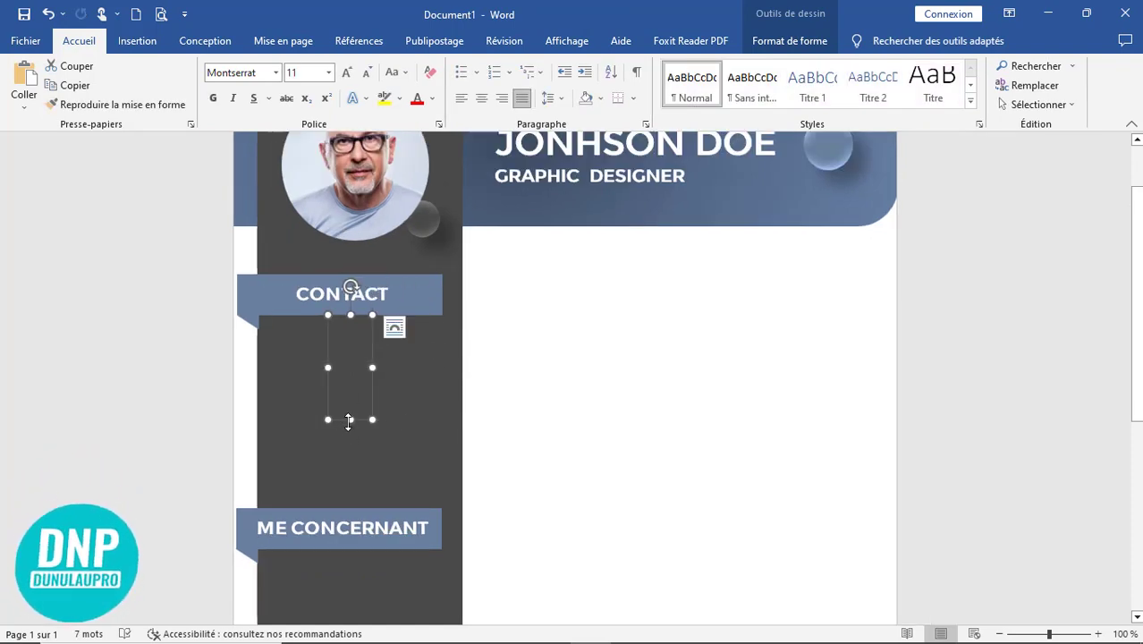
mouse_move(349, 419)
mouse_down()
mouse_move(339, 348)
mouse_move(289, 363)
mouse_up()
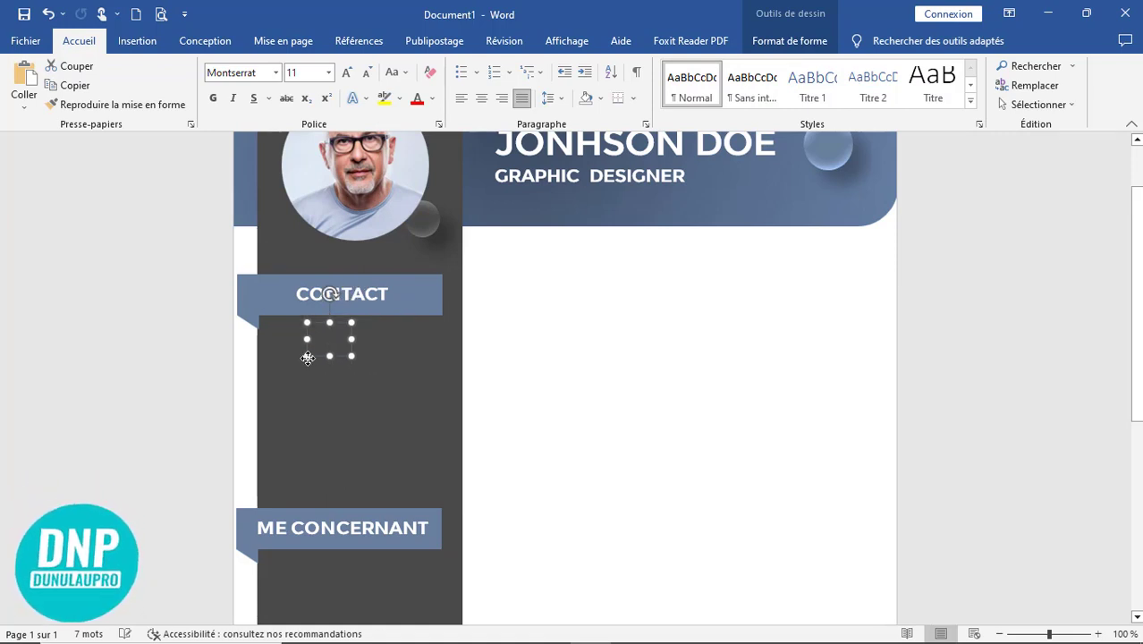
Insert the envelope icon from the Flyer Elements folder below CONTACT, working offline.
click(361, 314)
key(ctrl+z)
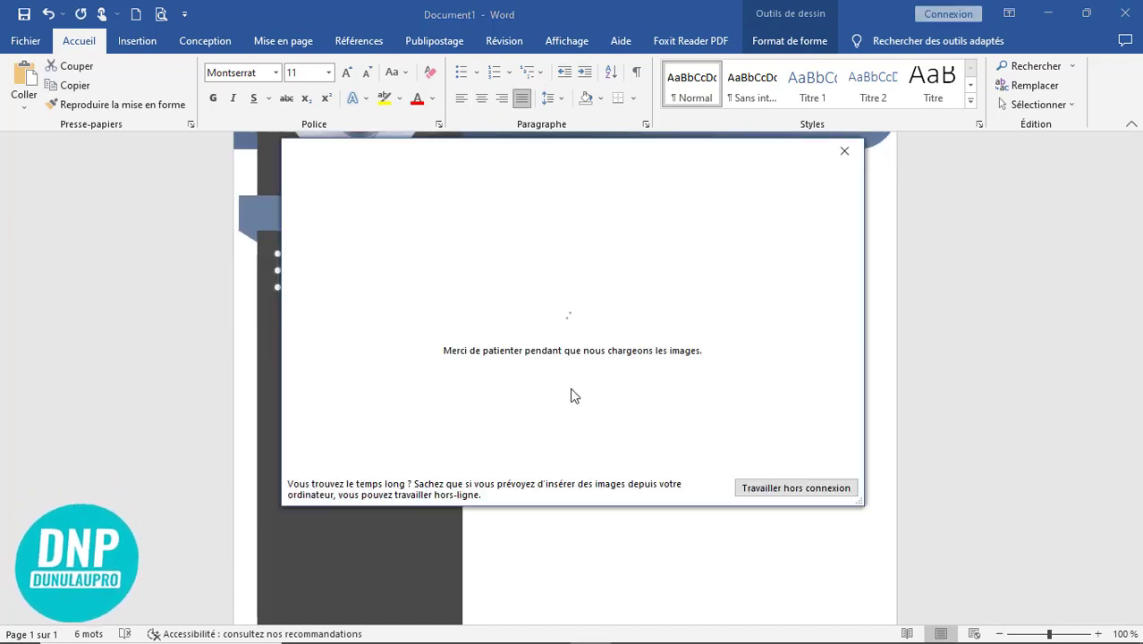
click(792, 490)
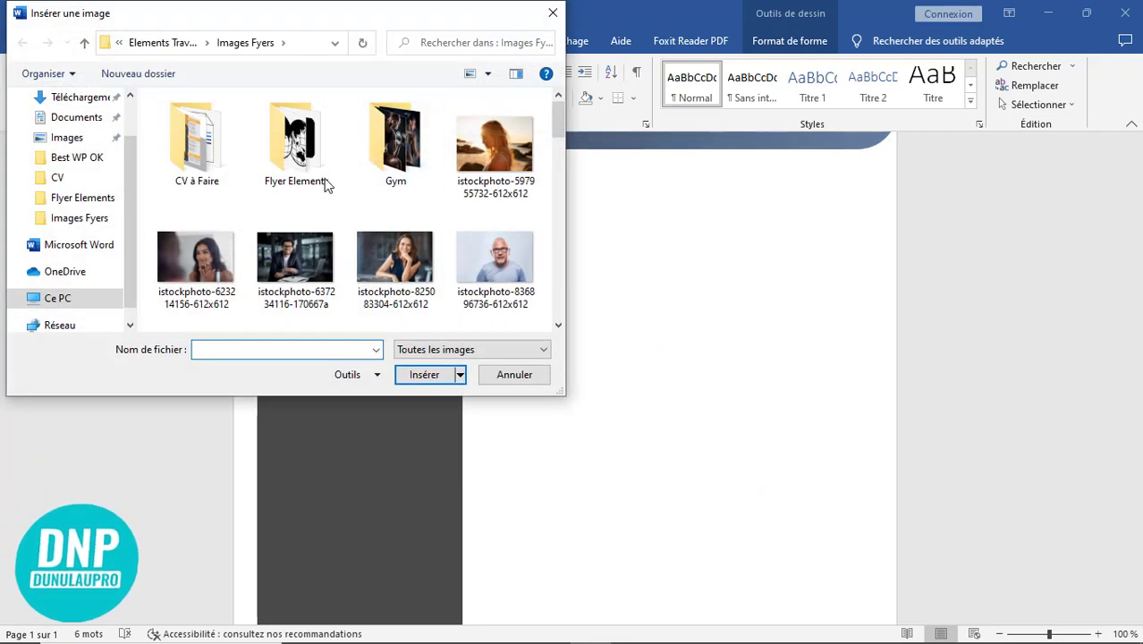
click(314, 177)
double_click(315, 177)
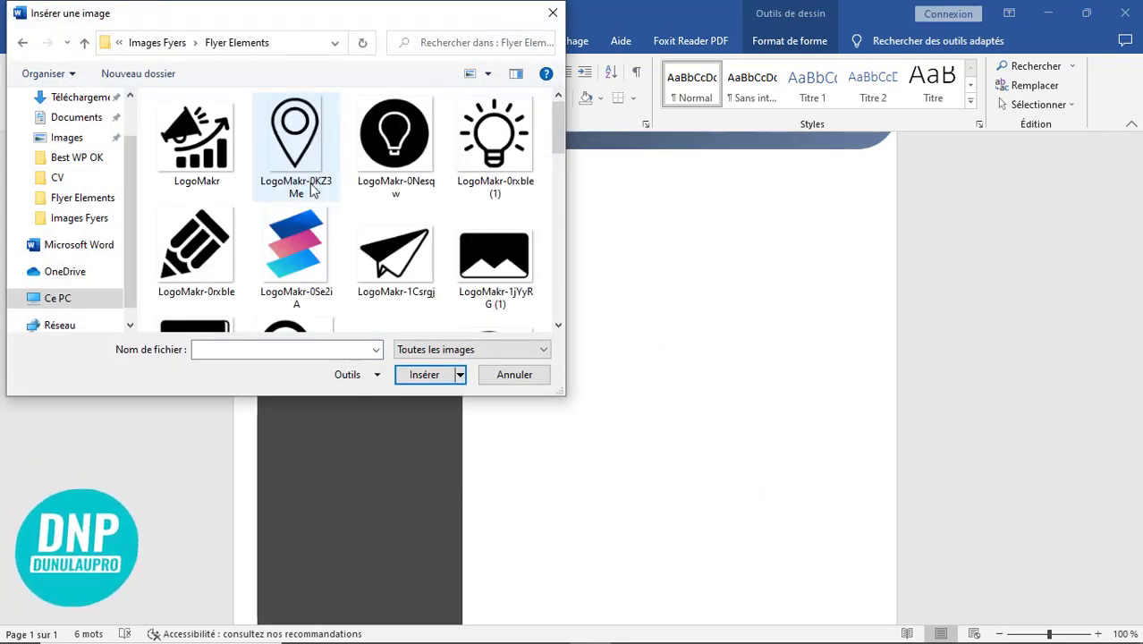
scroll(340, 230, down, 3)
double_click(314, 283)
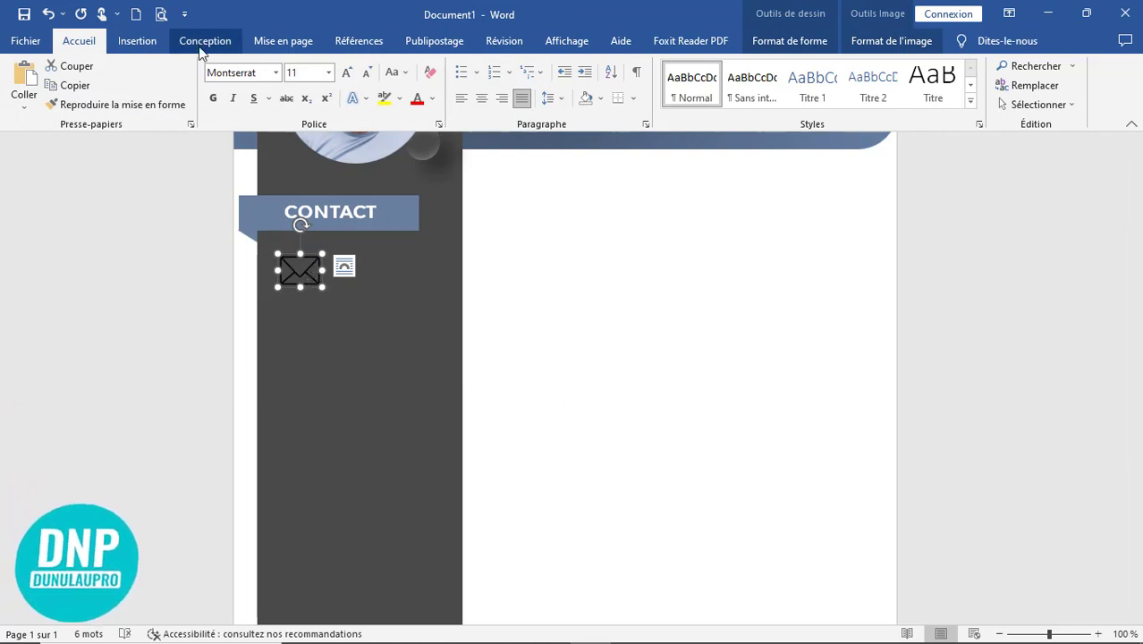
Recolour the envelope icon light grey.
click(870, 42)
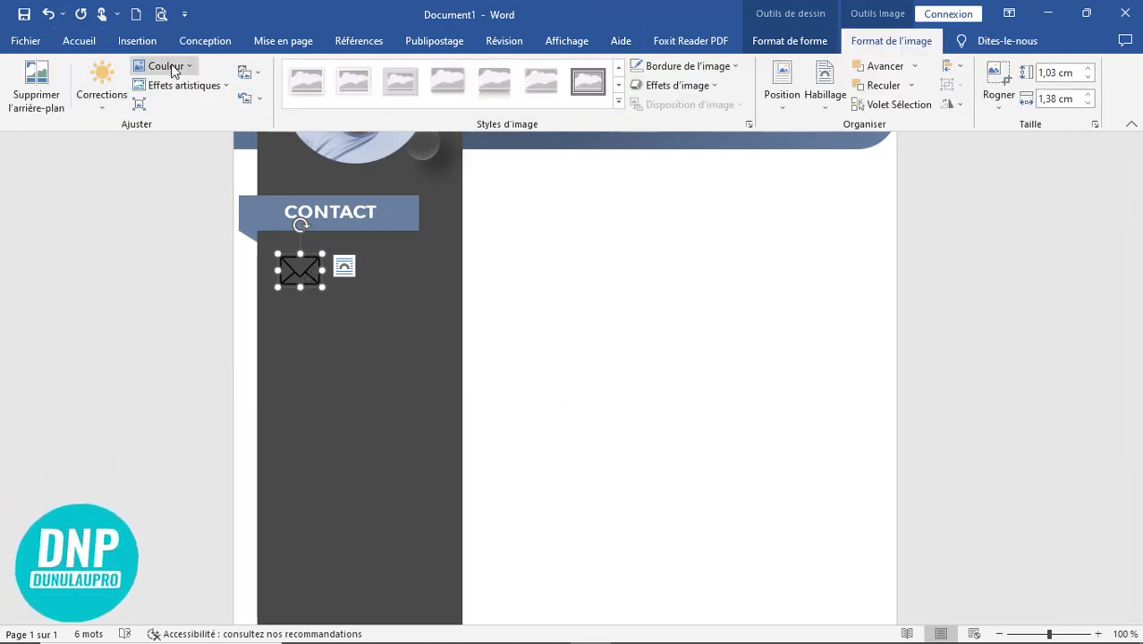
click(183, 70)
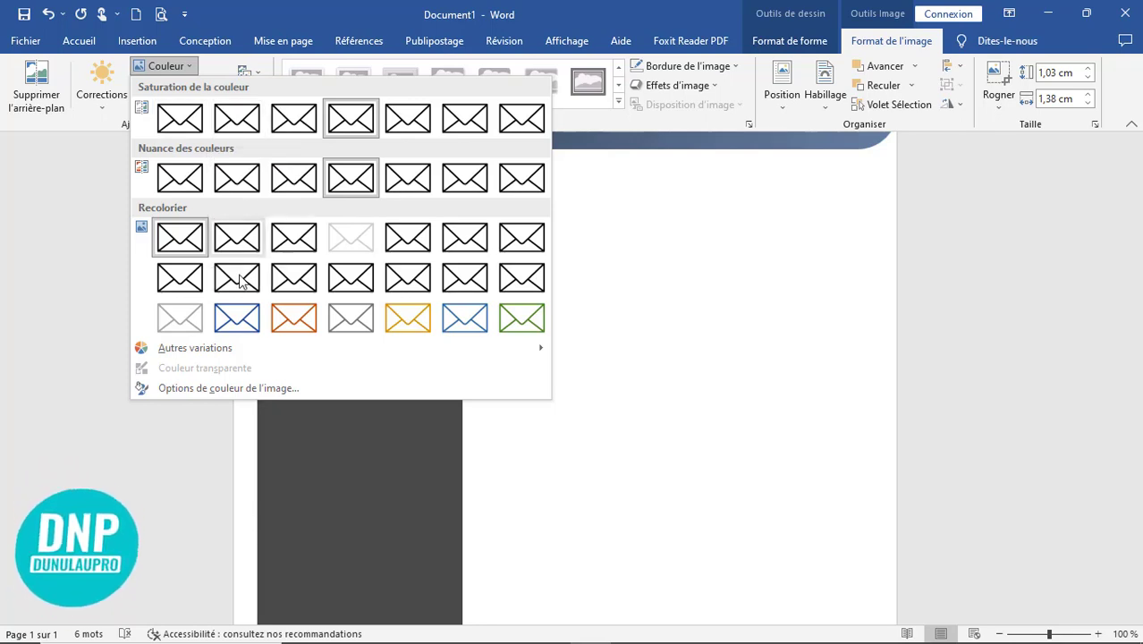
click(348, 240)
click(586, 379)
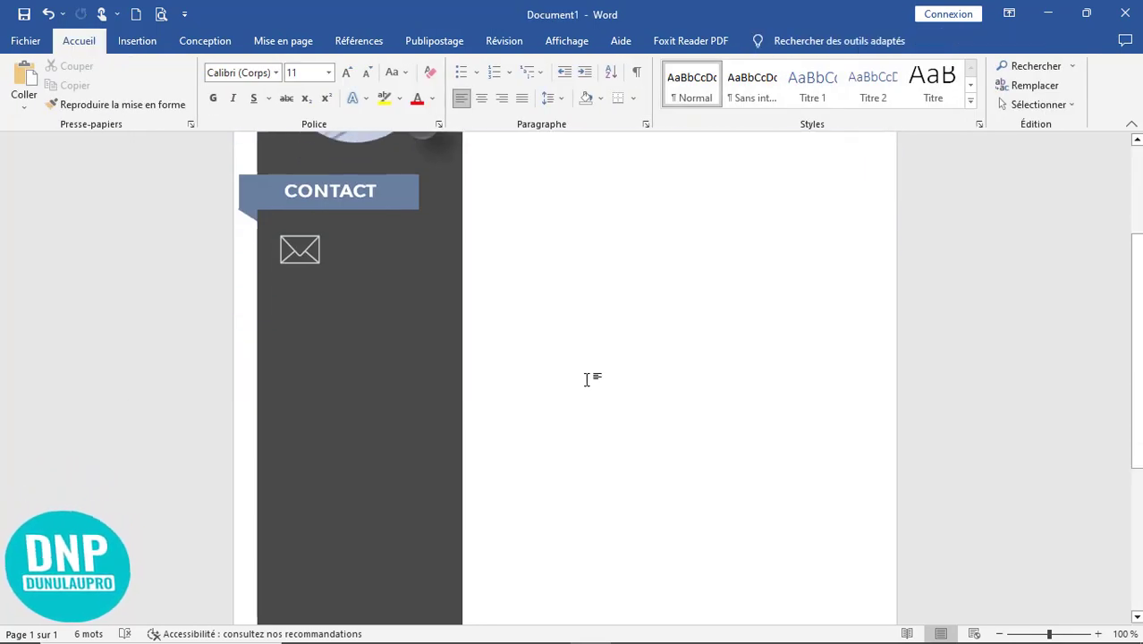
Shrink the envelope icon by its corner handle and nudge it left and up under CONTACT.
click(320, 243)
drag(324, 246, 304, 231)
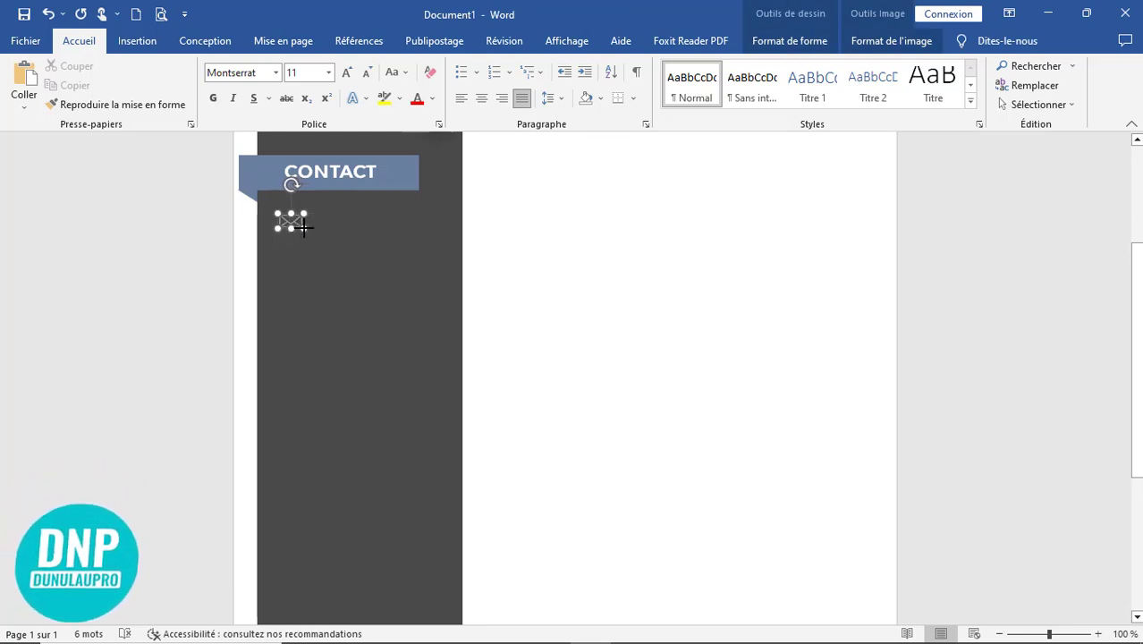
click(342, 273)
click(290, 233)
scroll(291, 237, up, 3)
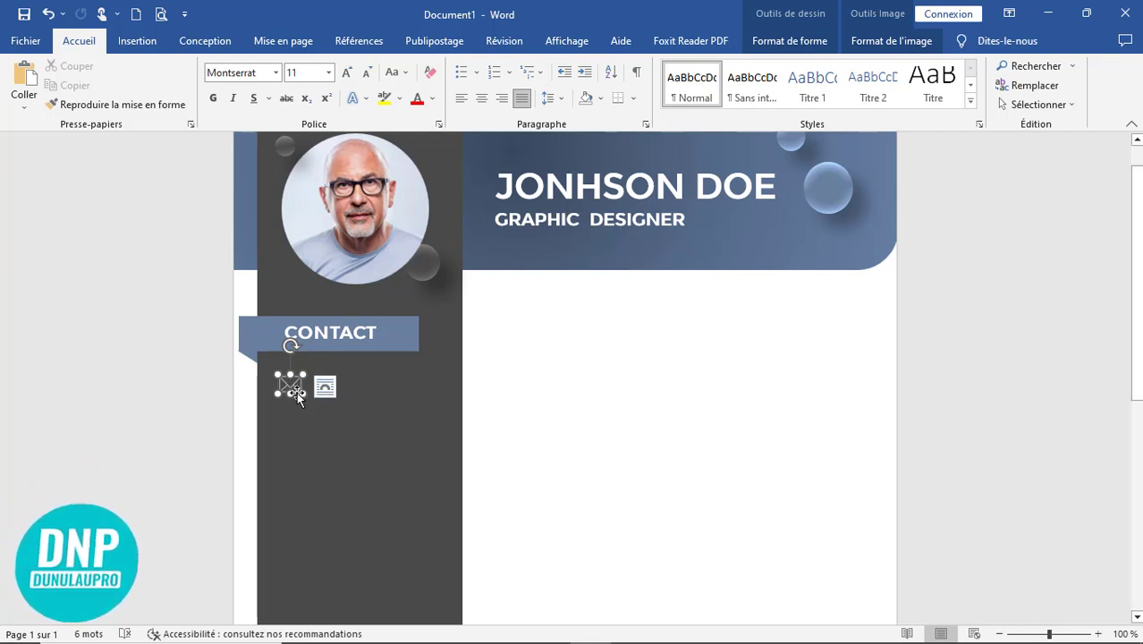
key(Left)
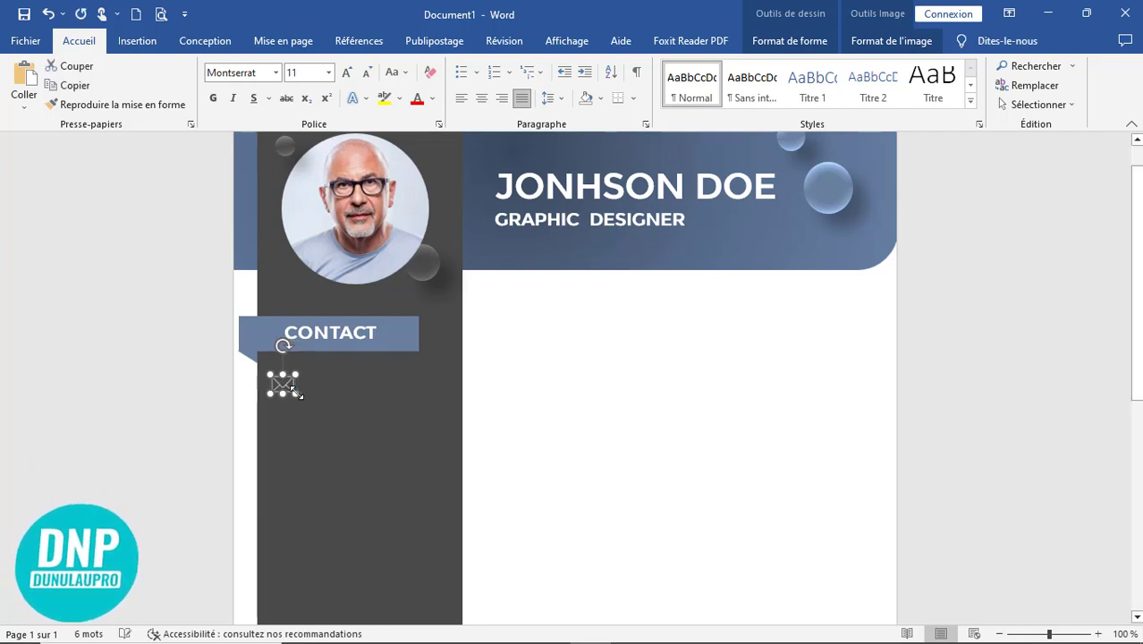
key(Up)
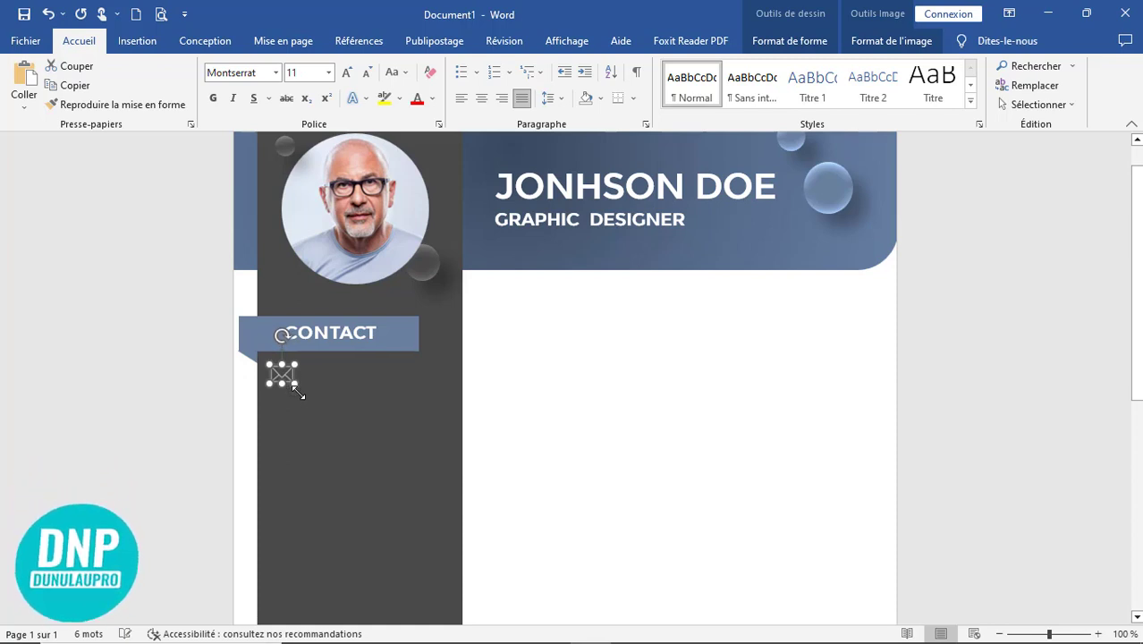
key(Up)
key(Left)
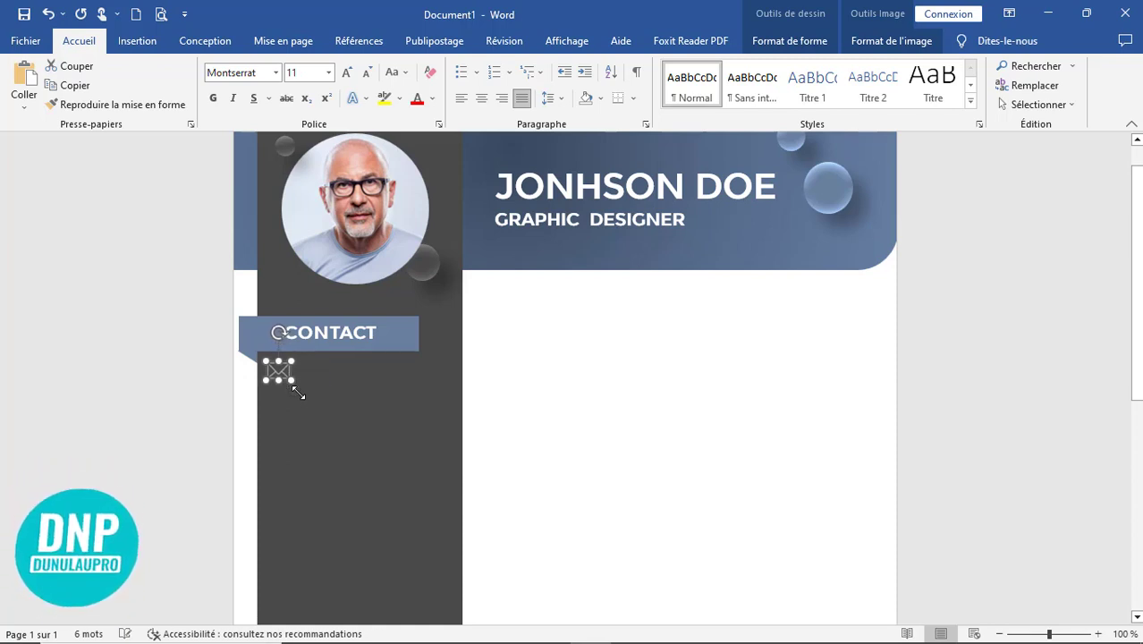
key(Down)
key(Down)
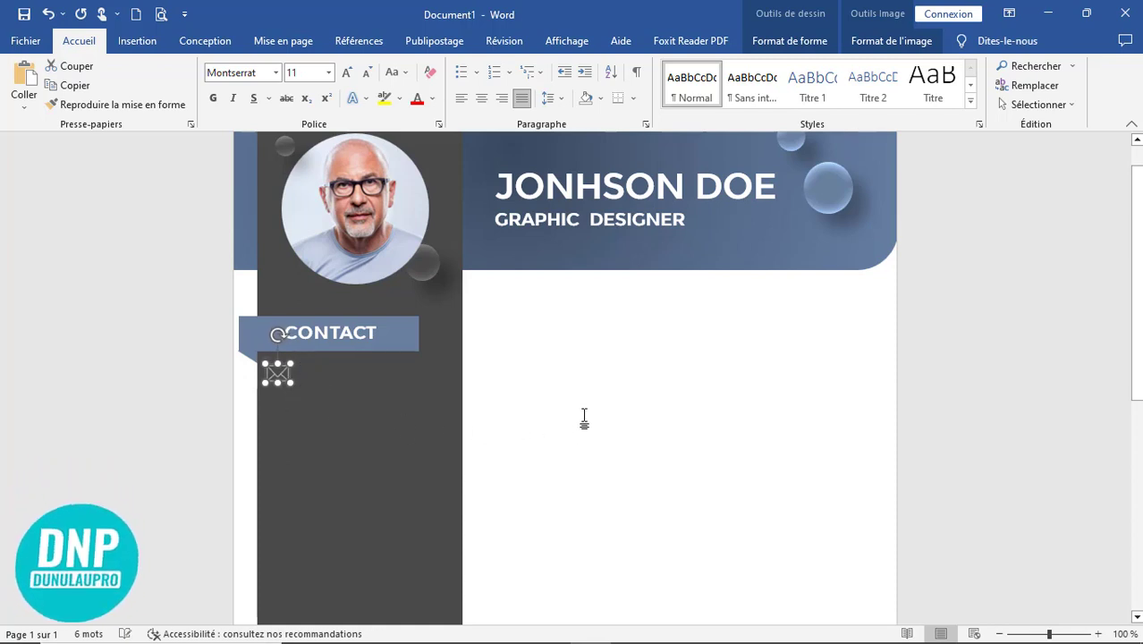
click(573, 416)
Ctrl+drag a copy of the name and title box onto the contact area.
scroll(455, 474, up, 6)
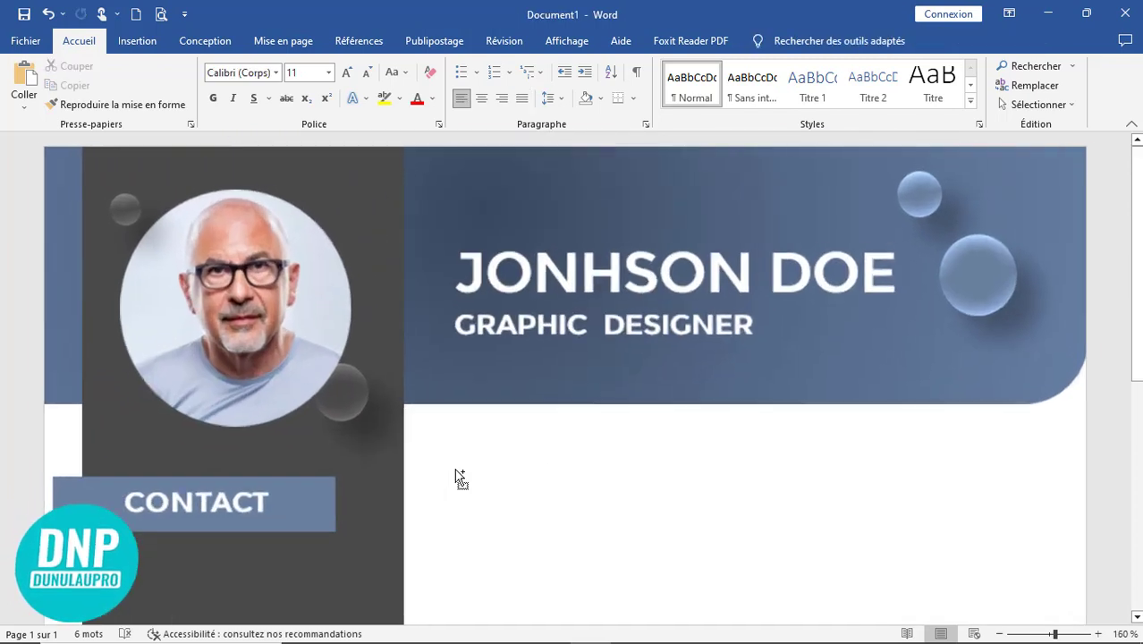
scroll(138, 408, down, 2)
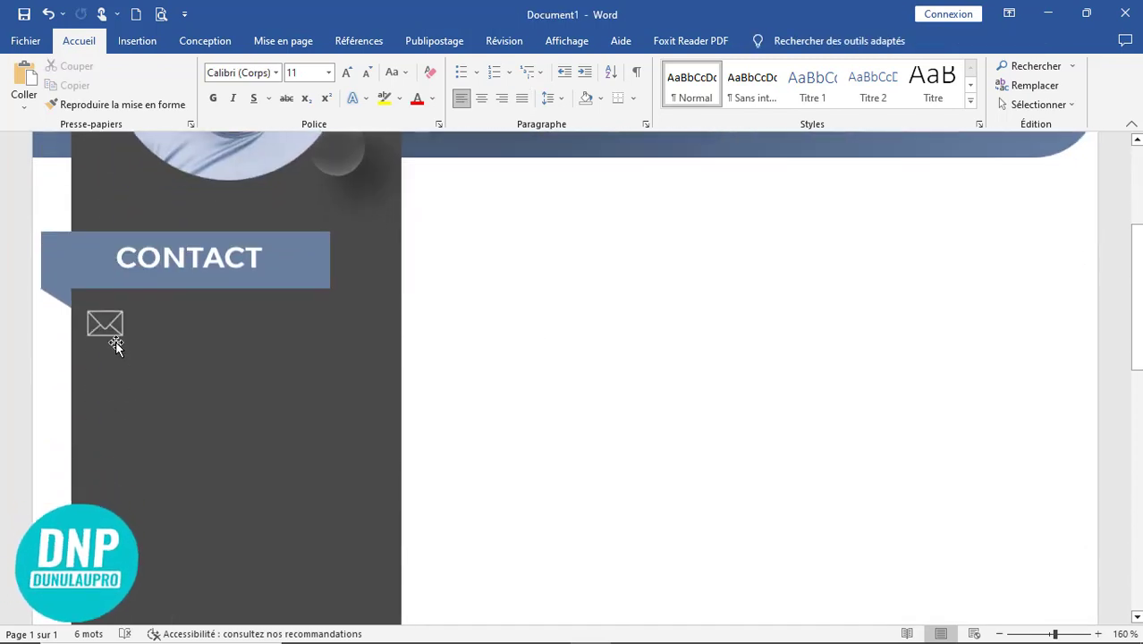
click(134, 40)
scroll(420, 273, up, 4)
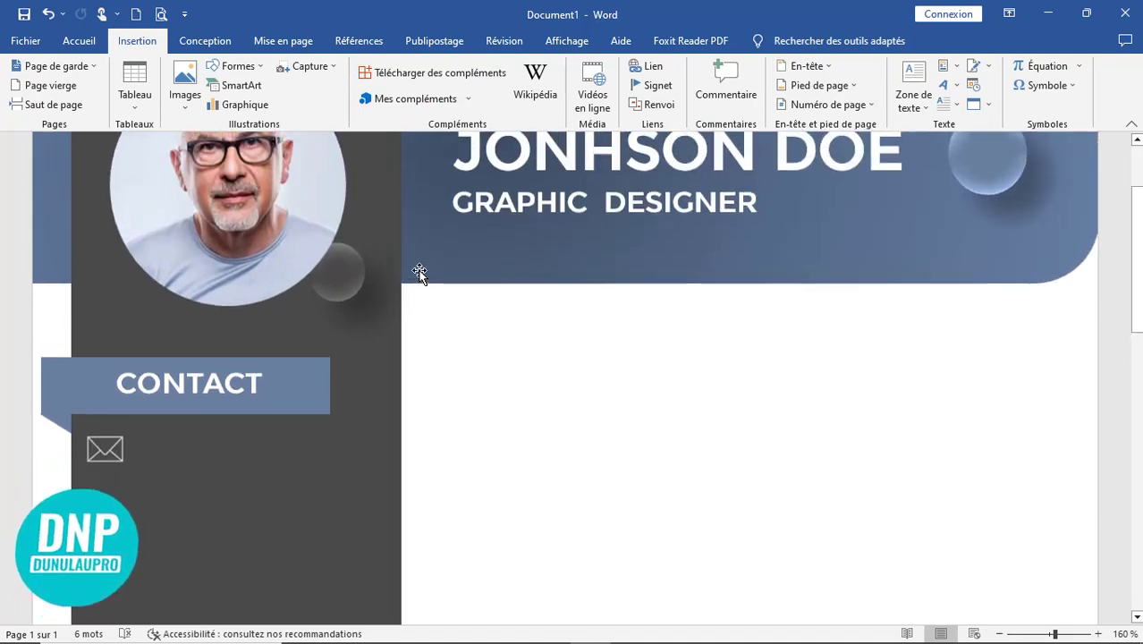
click(539, 204)
drag(550, 252, 232, 542)
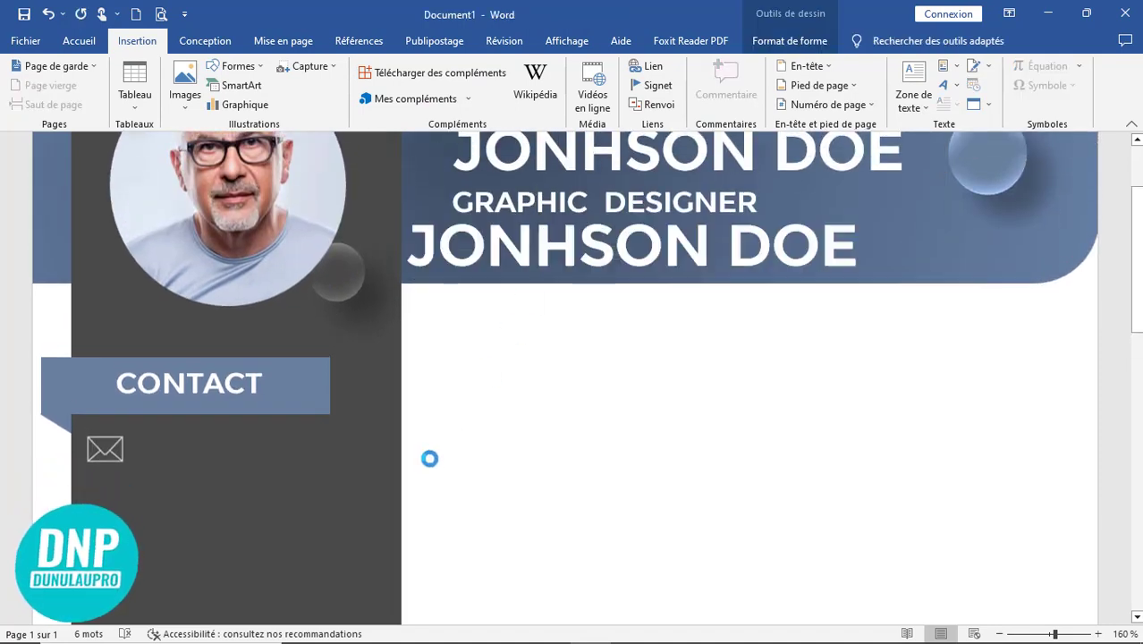
Set the copied text to size 10, replace it with the phone number, and open text alignment.
key(ctrl+a)
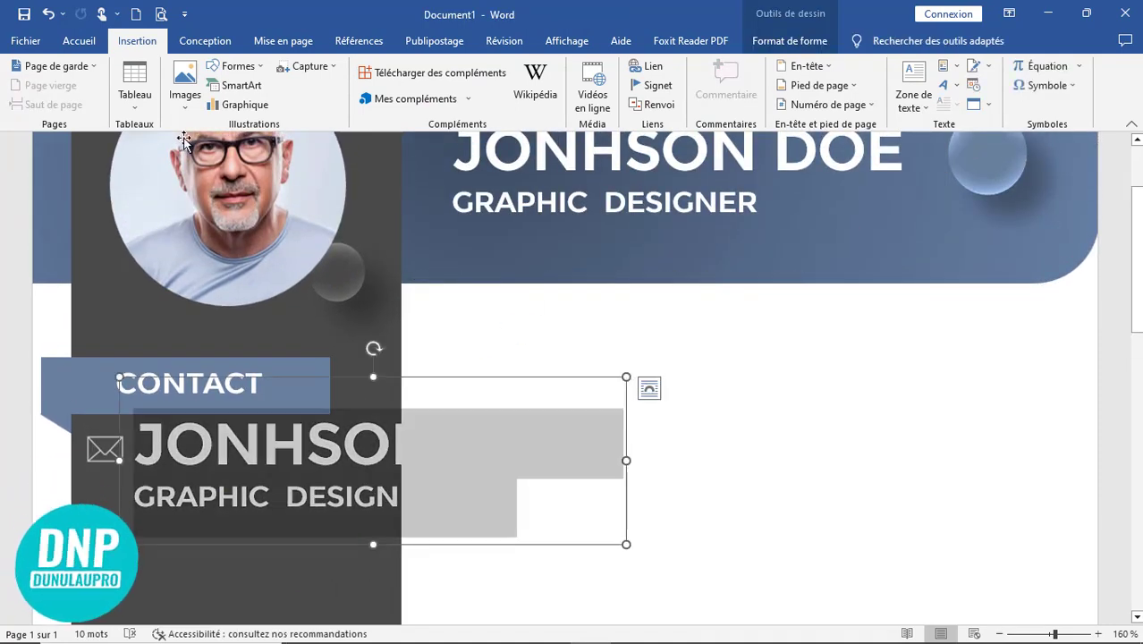
click(78, 40)
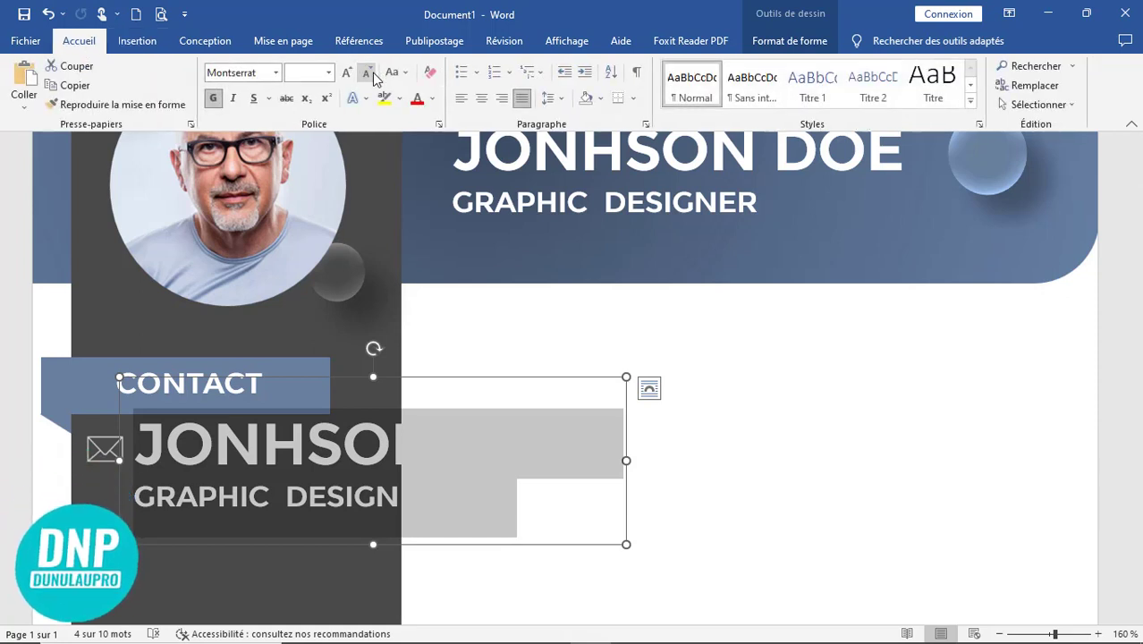
click(367, 71)
click(366, 71)
click(328, 75)
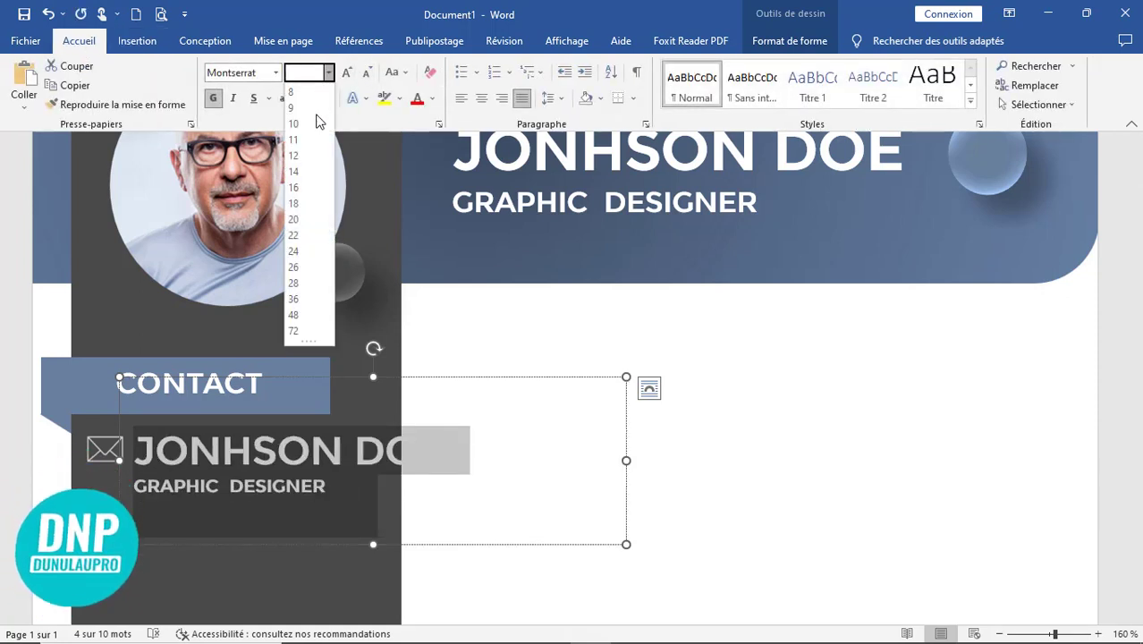
click(303, 119)
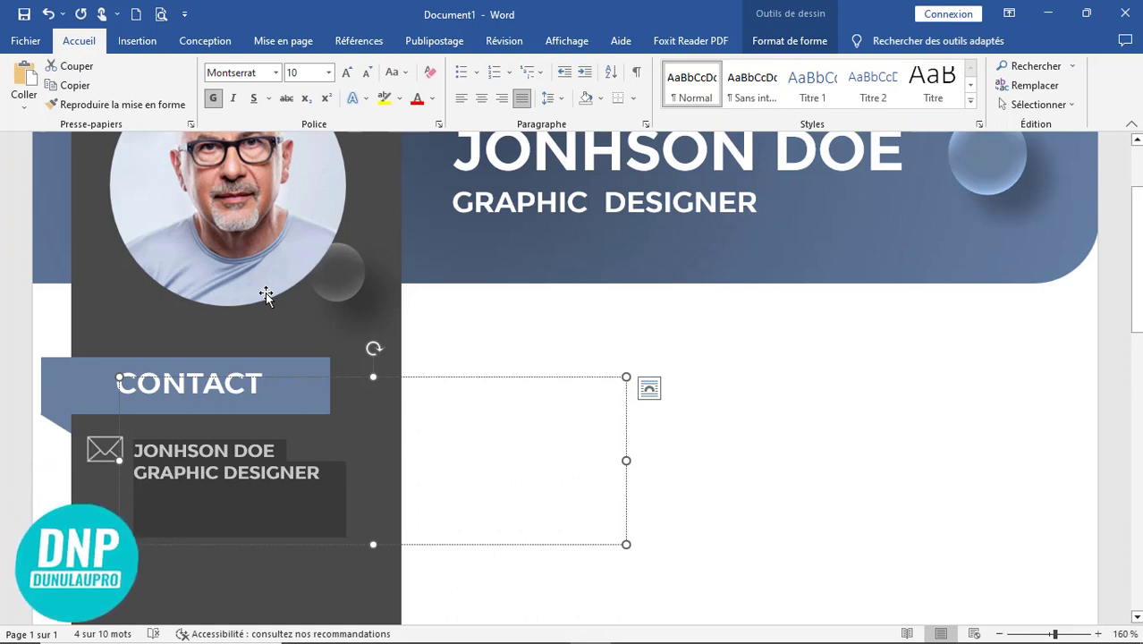
key(Delete)
text(+00)
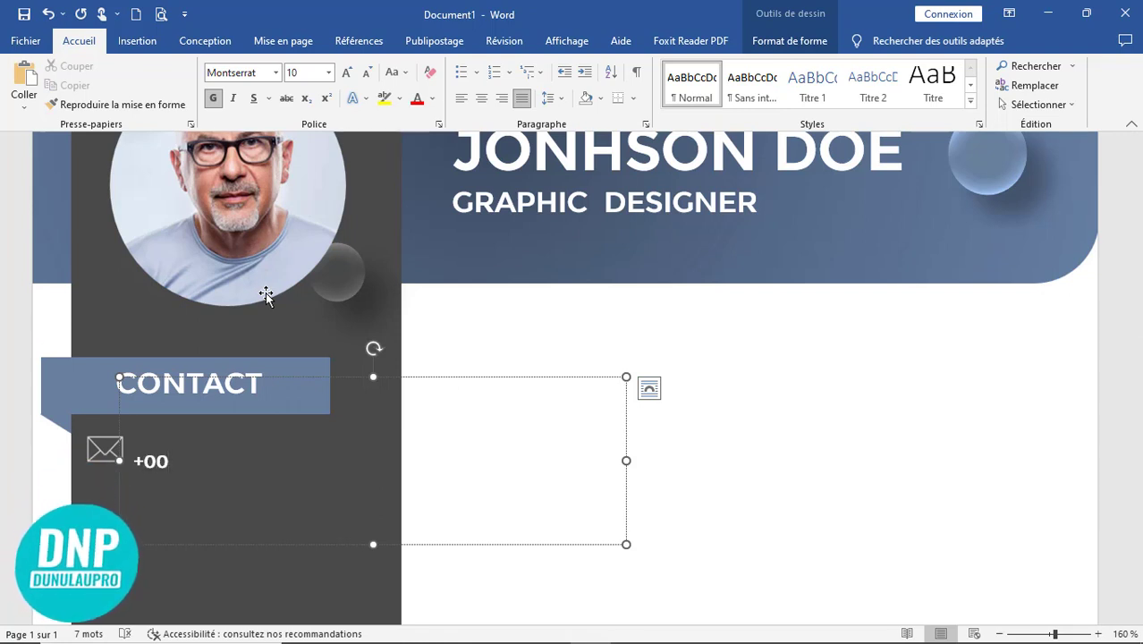
text(3 5)
text(6543 56)
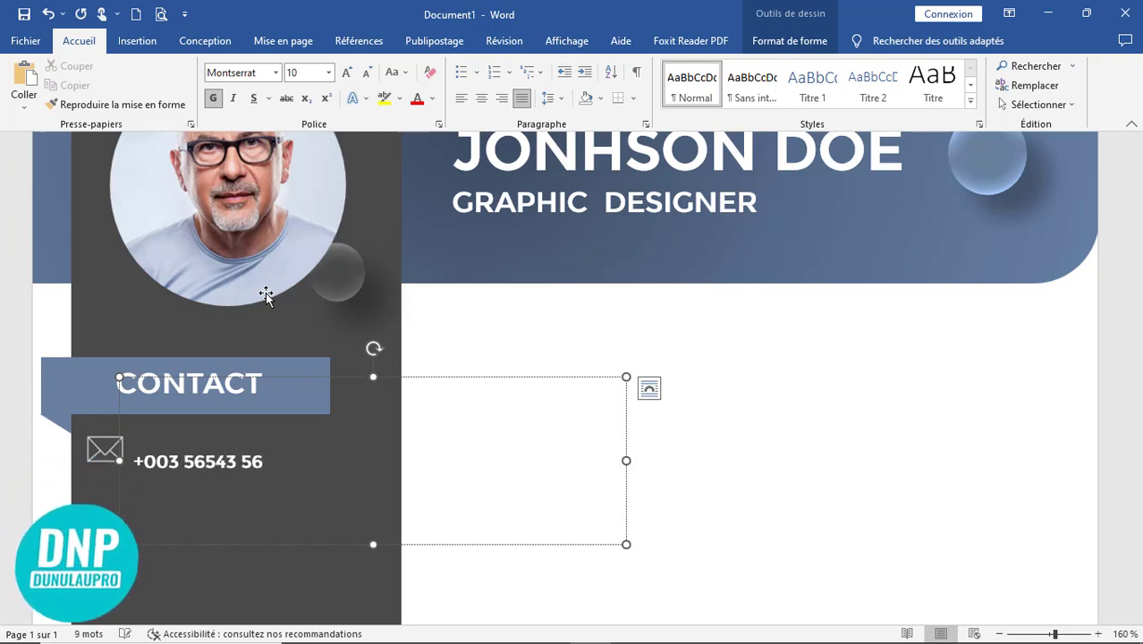
text(7 65)
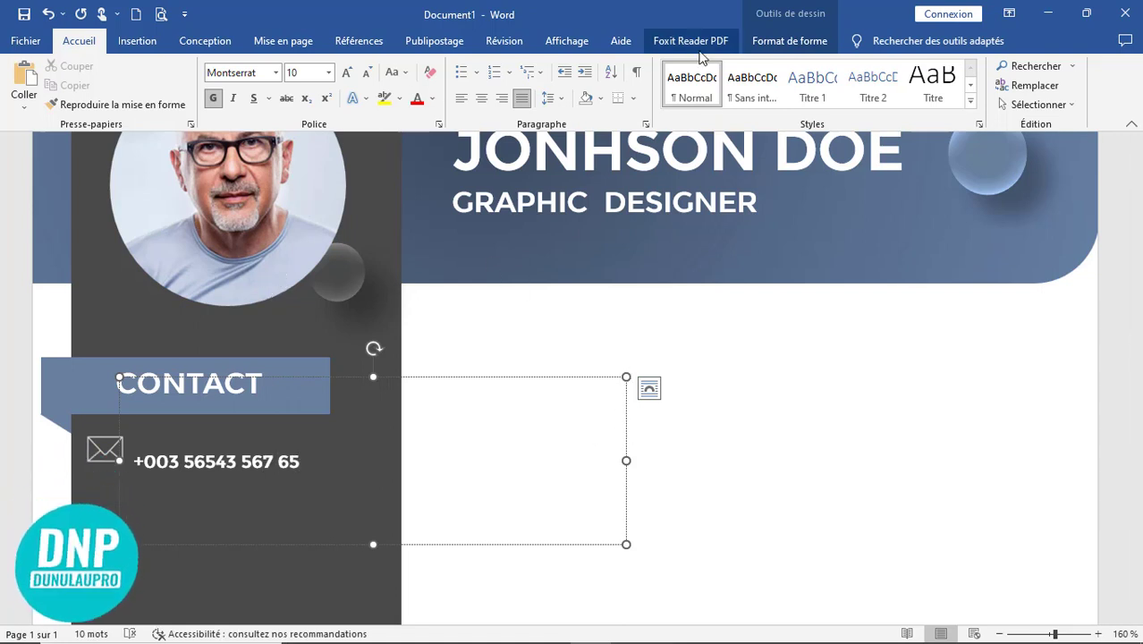
click(787, 40)
click(684, 85)
Align the phone number to the top and narrow and shorten its box below CONTACT.
click(682, 119)
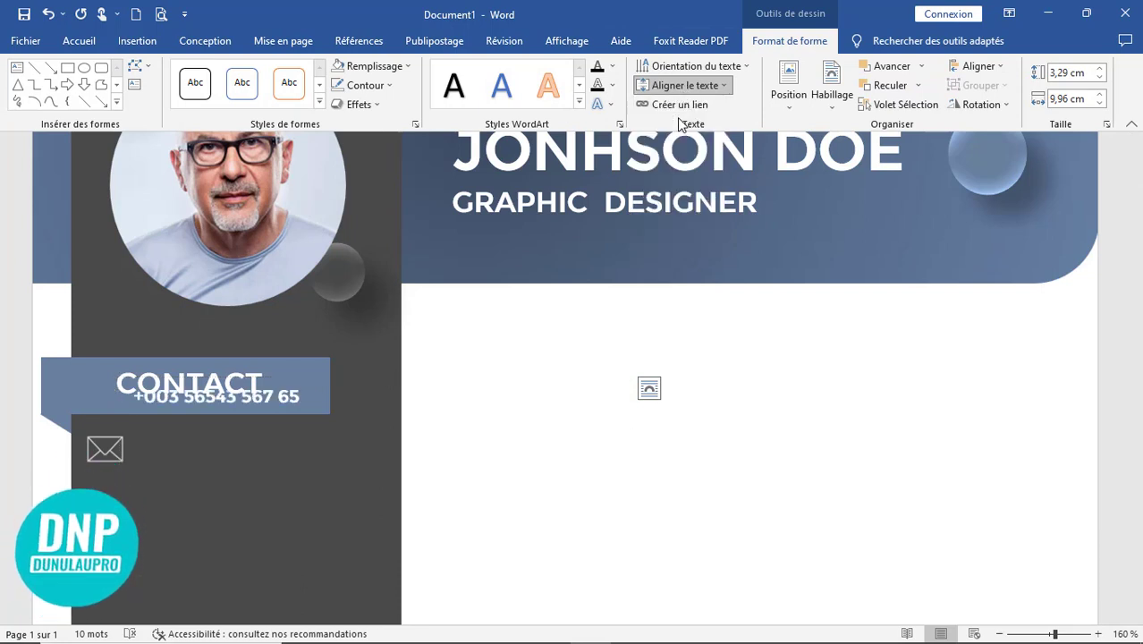
drag(628, 464, 323, 462)
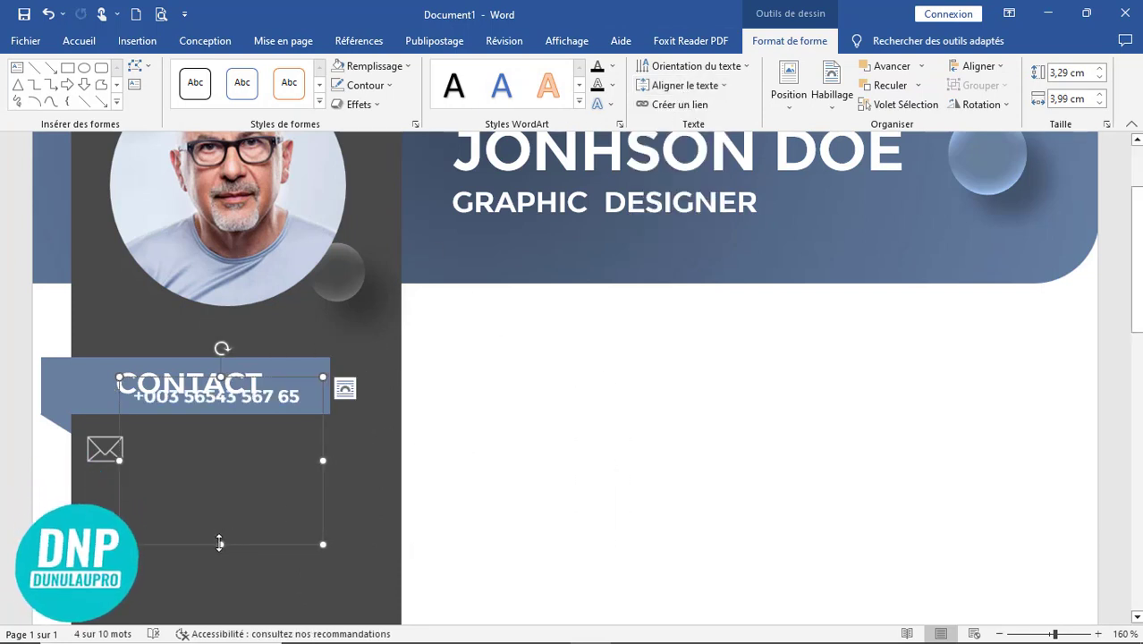
mouse_move(220, 542)
mouse_down()
mouse_move(220, 417)
mouse_move(257, 462)
mouse_move(300, 477)
mouse_up()
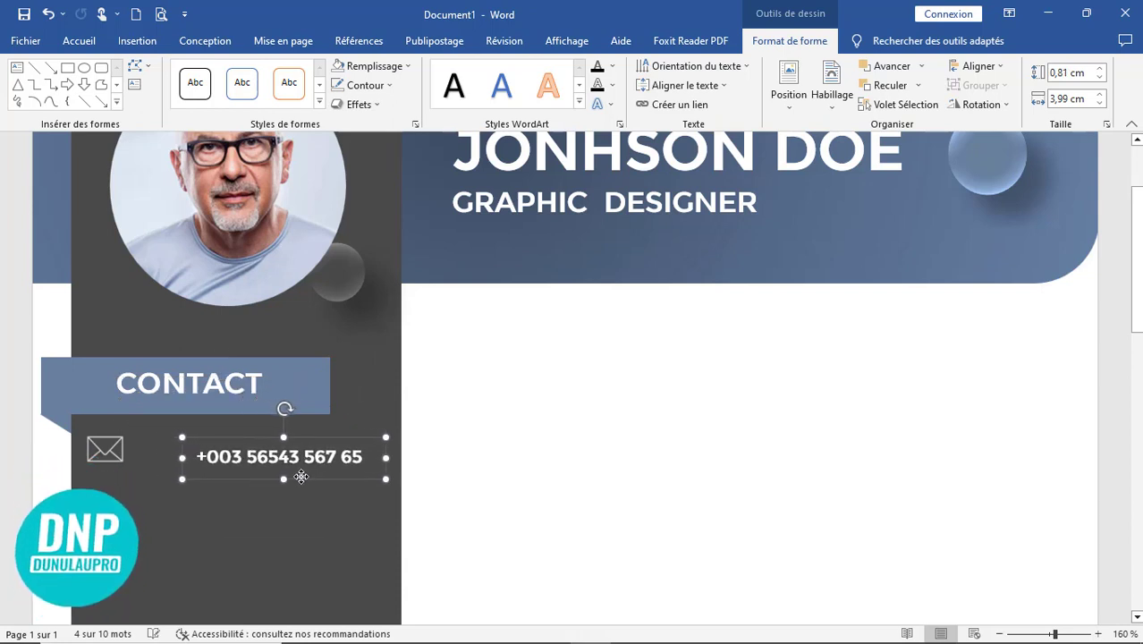
Try widening the CONTACT banner and its text box, then undo those resizes.
click(317, 392)
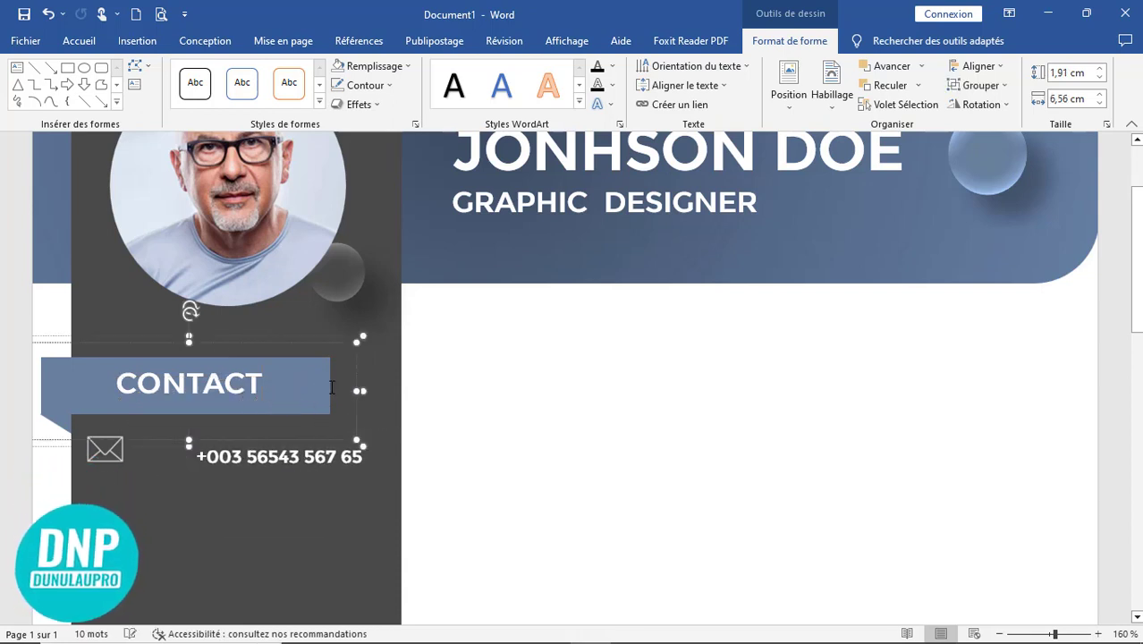
drag(358, 387, 389, 386)
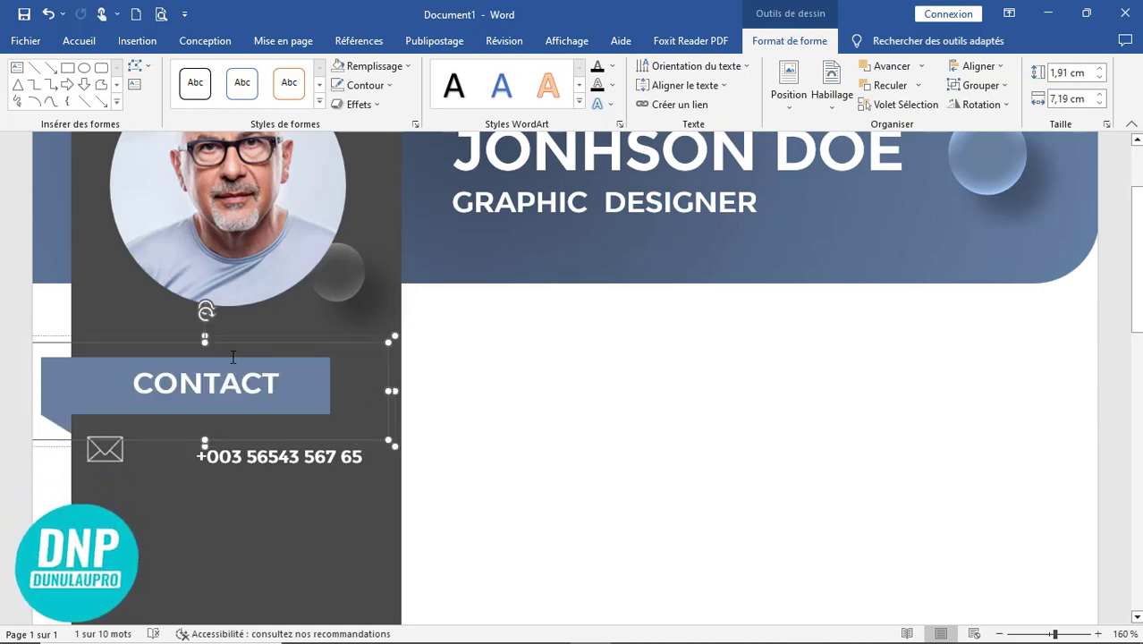
click(473, 365)
scroll(321, 247, down, 3)
click(322, 228)
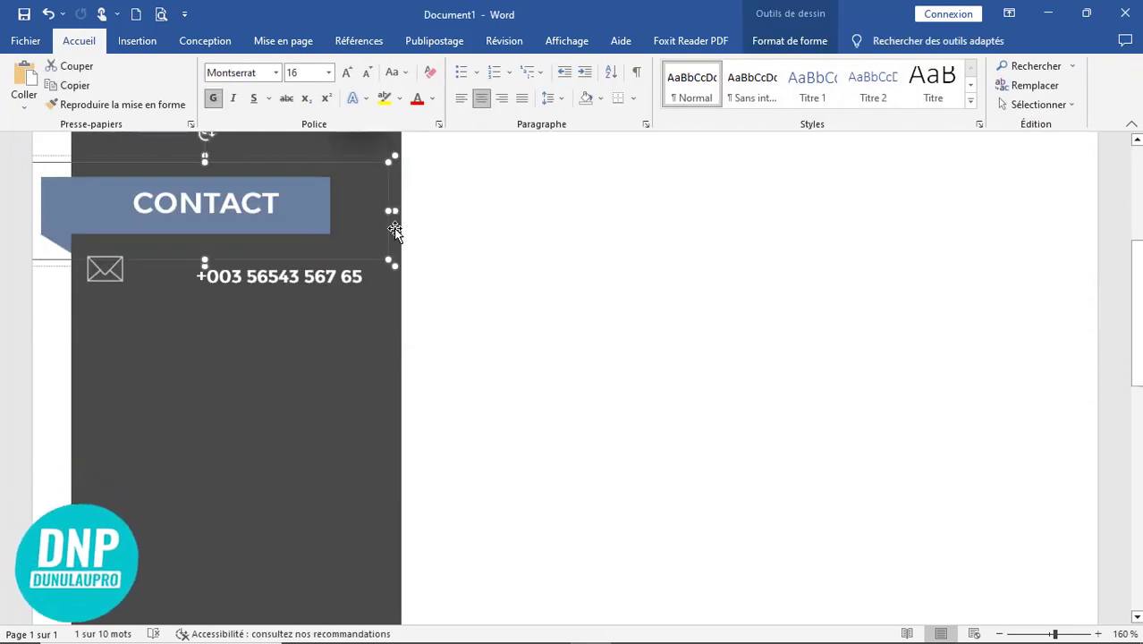
drag(389, 211, 406, 210)
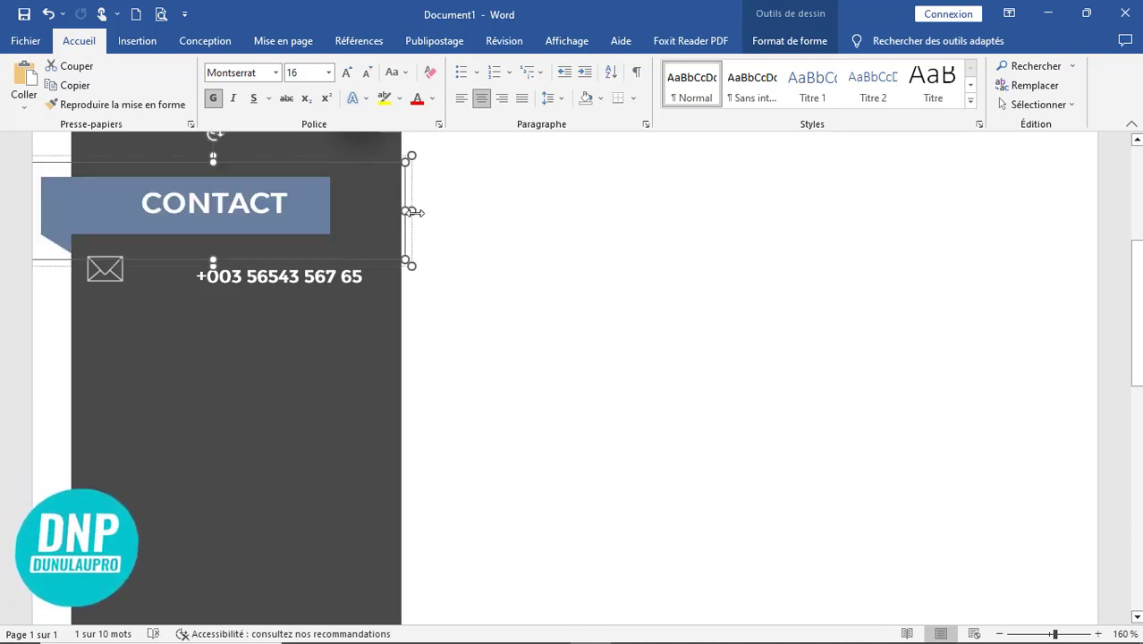
drag(413, 210, 447, 218)
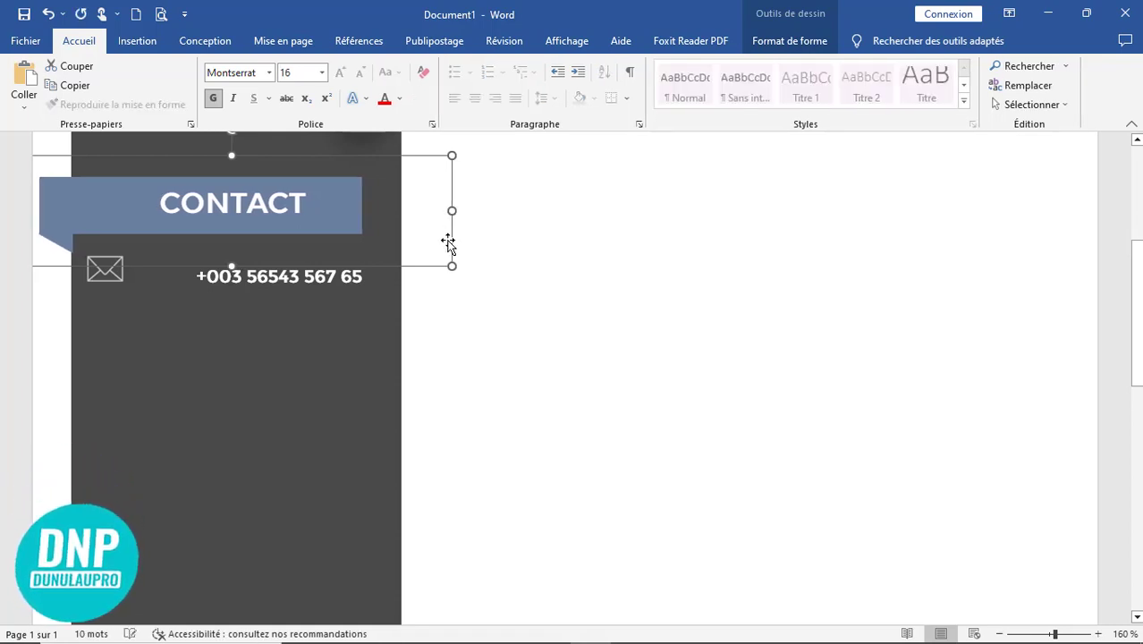
click(47, 14)
click(48, 14)
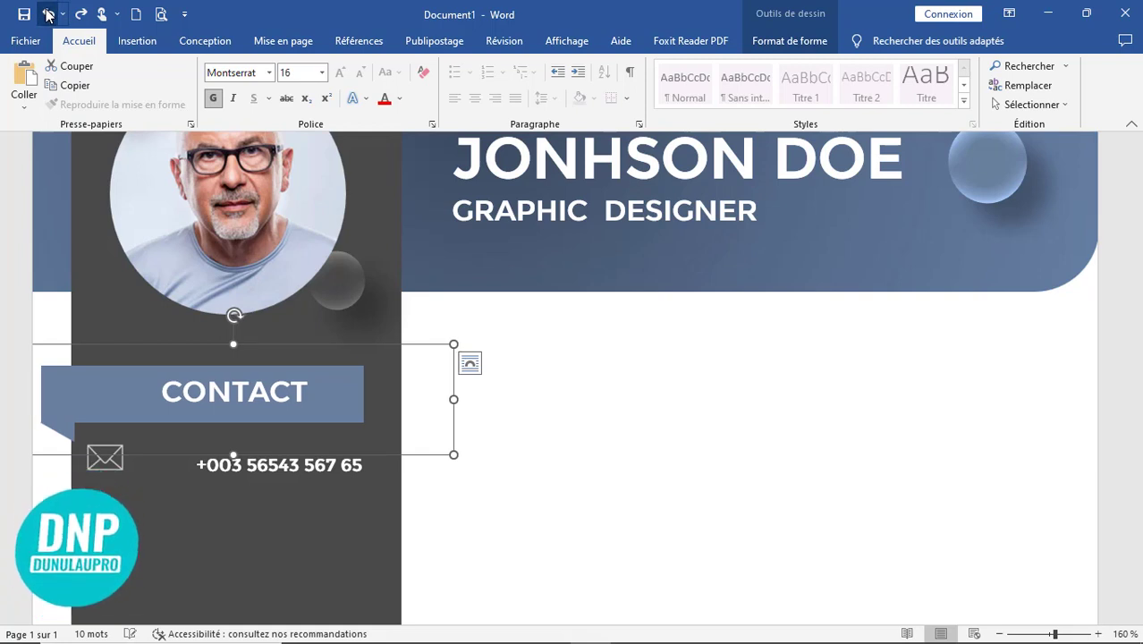
click(48, 14)
click(47, 13)
click(48, 13)
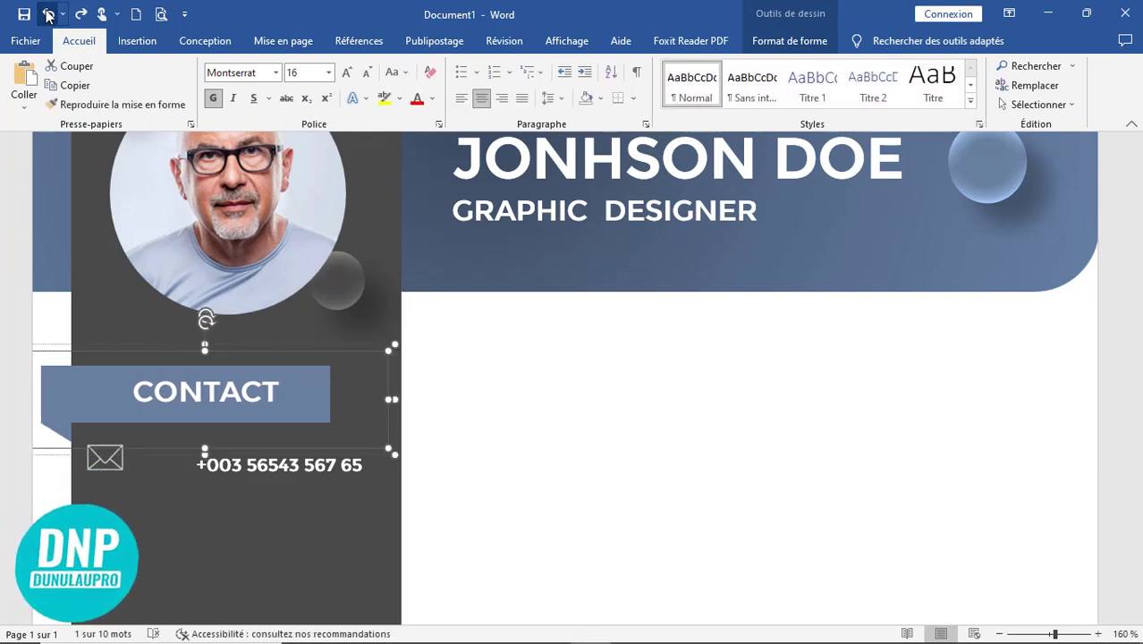
click(506, 447)
Paste the phone number as a second line in its text box.
scroll(506, 447, down, 2)
scroll(264, 298, down, 3)
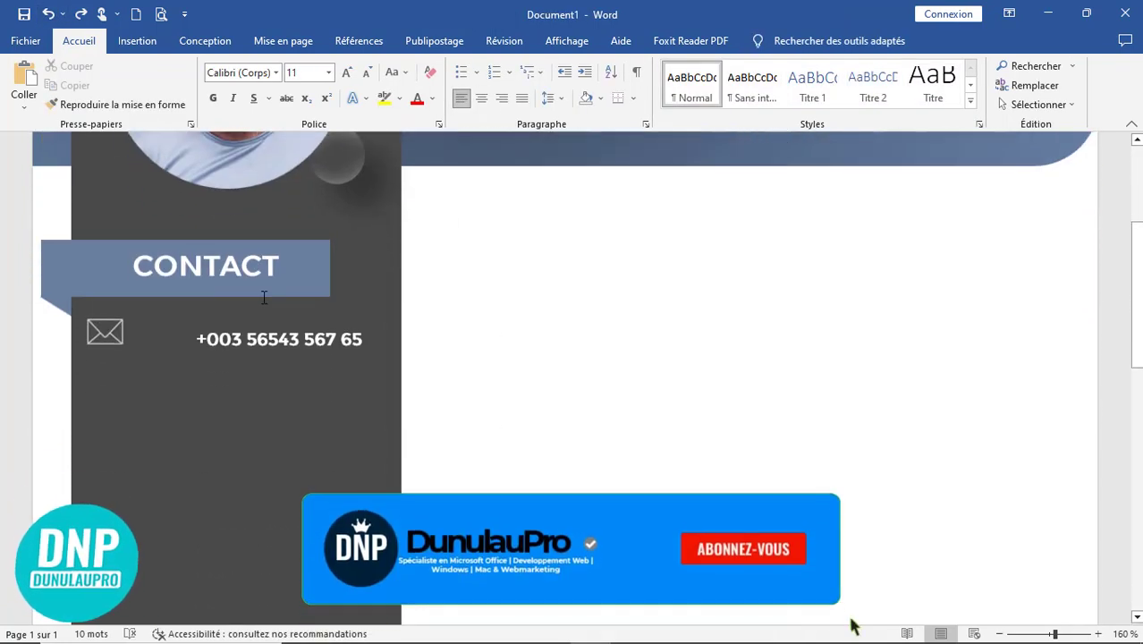
click(260, 288)
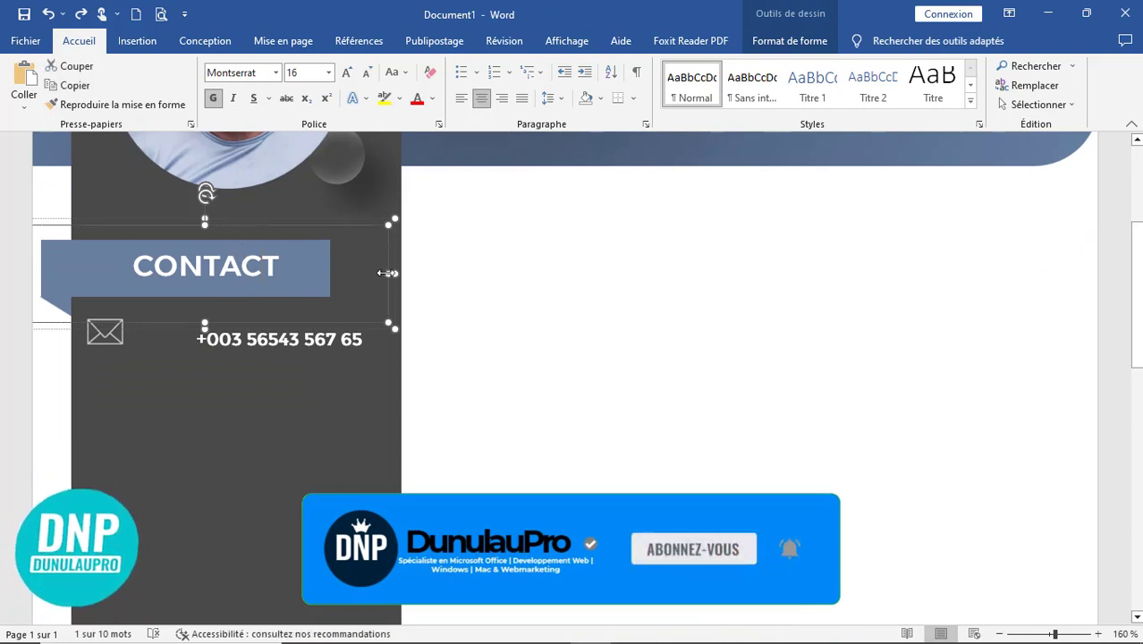
key(ctrl+v)
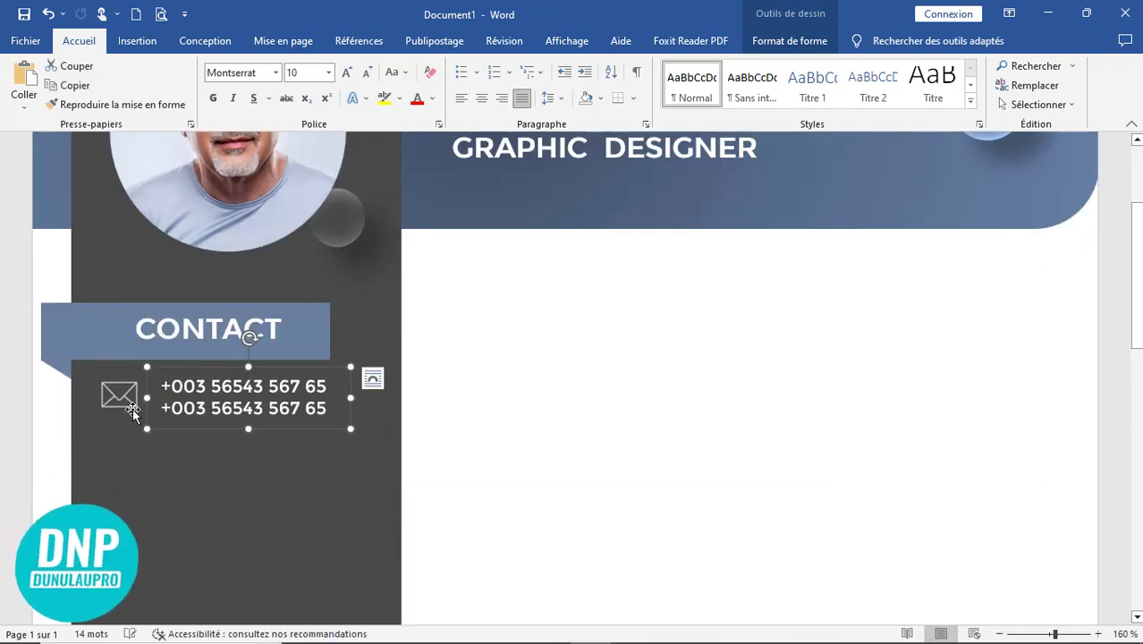
Duplicate the envelope icon below itself and fill the copy with the phone icon picture.
click(125, 408)
ctrl+drag(125, 407, 123, 442)
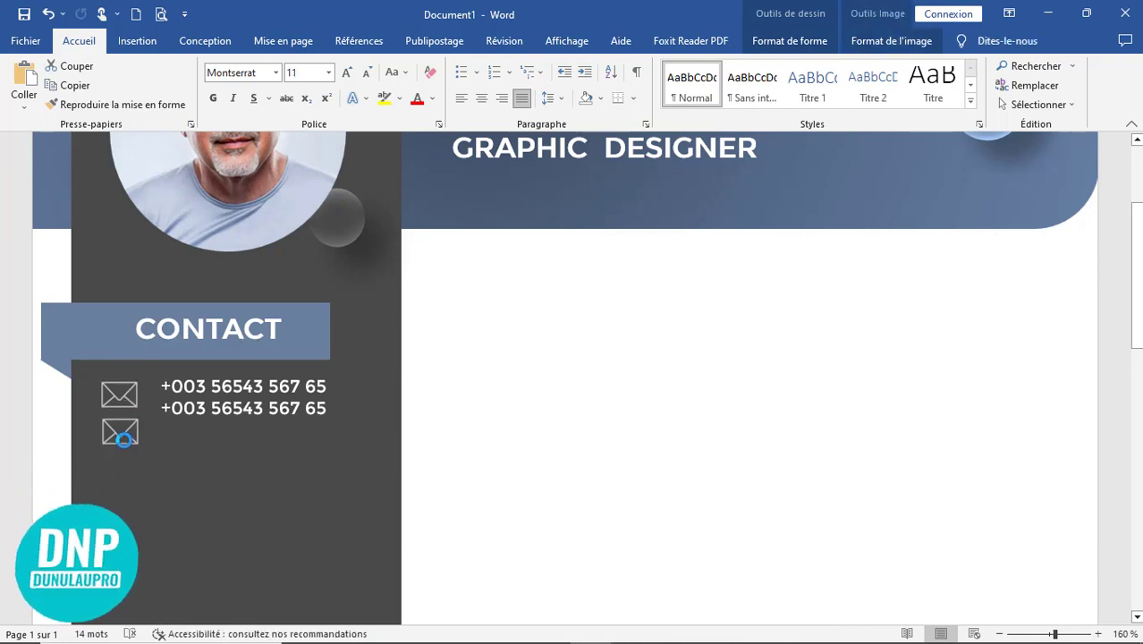
click(122, 442)
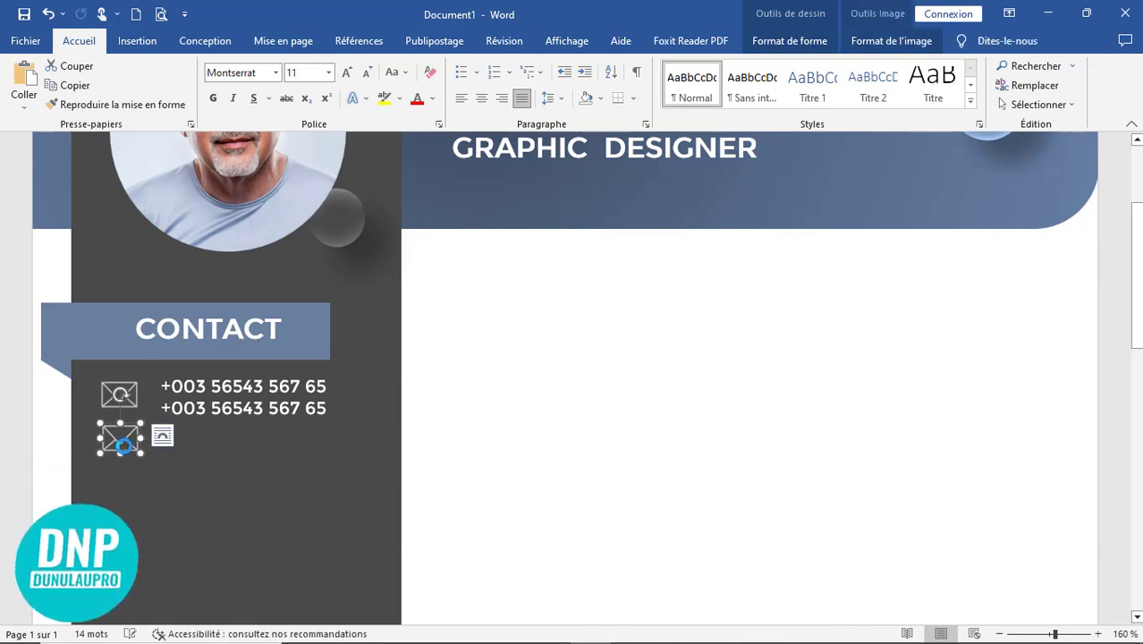
right_click(123, 442)
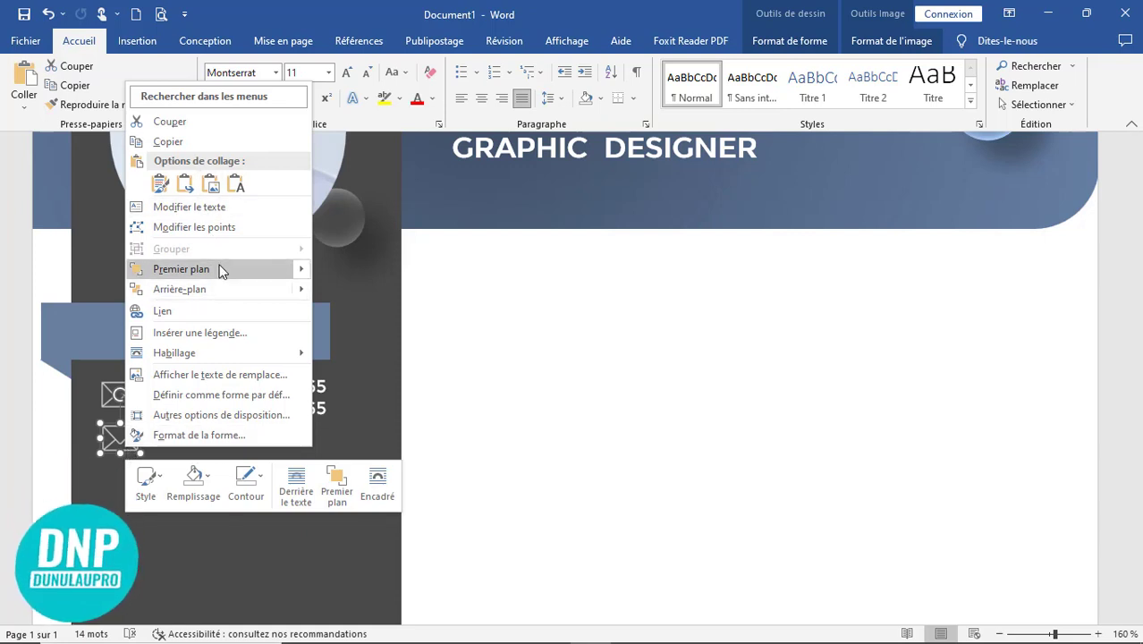
click(201, 488)
click(227, 410)
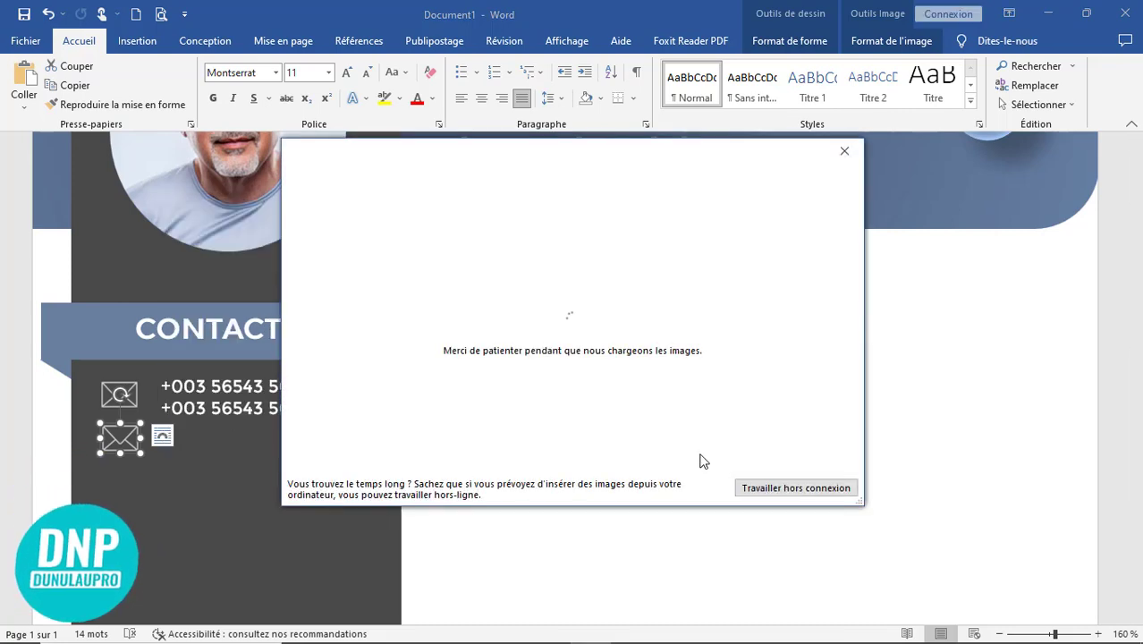
click(776, 491)
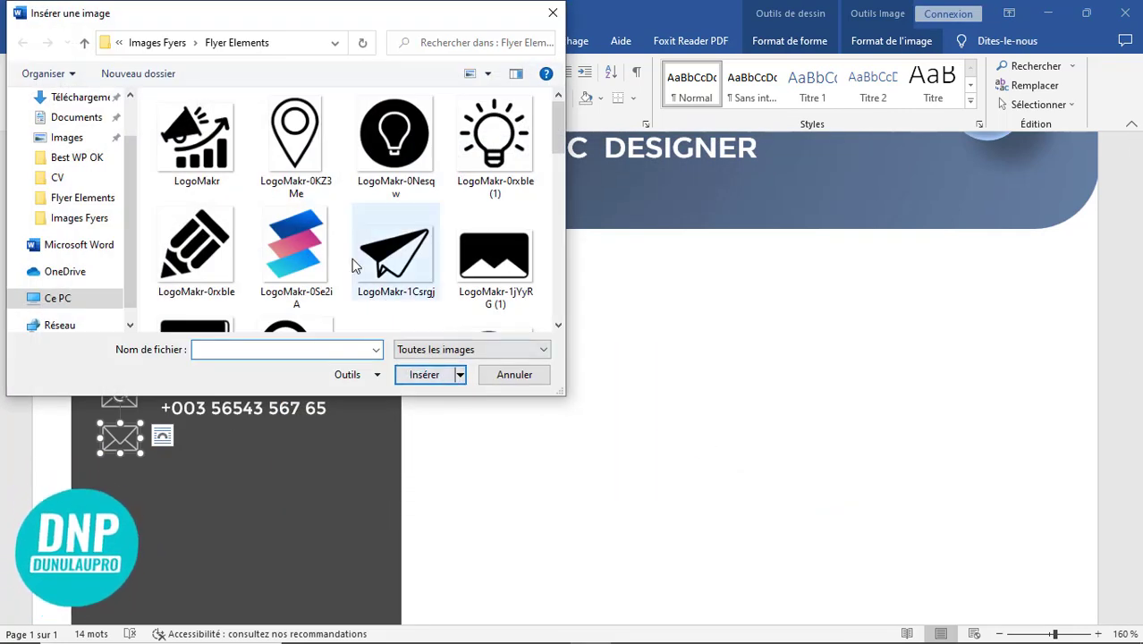
scroll(354, 264, down, 3)
scroll(353, 264, down, 3)
scroll(353, 264, down, 3)
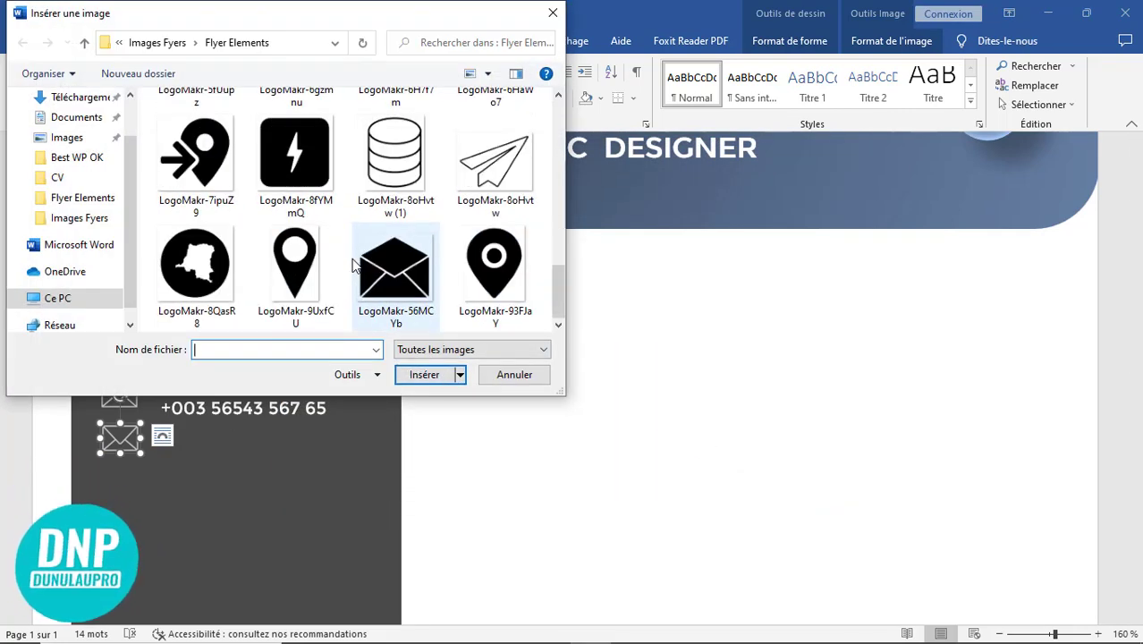
scroll(353, 264, up, 3)
scroll(353, 264, up, 3)
scroll(354, 264, up, 3)
scroll(354, 264, up, 3)
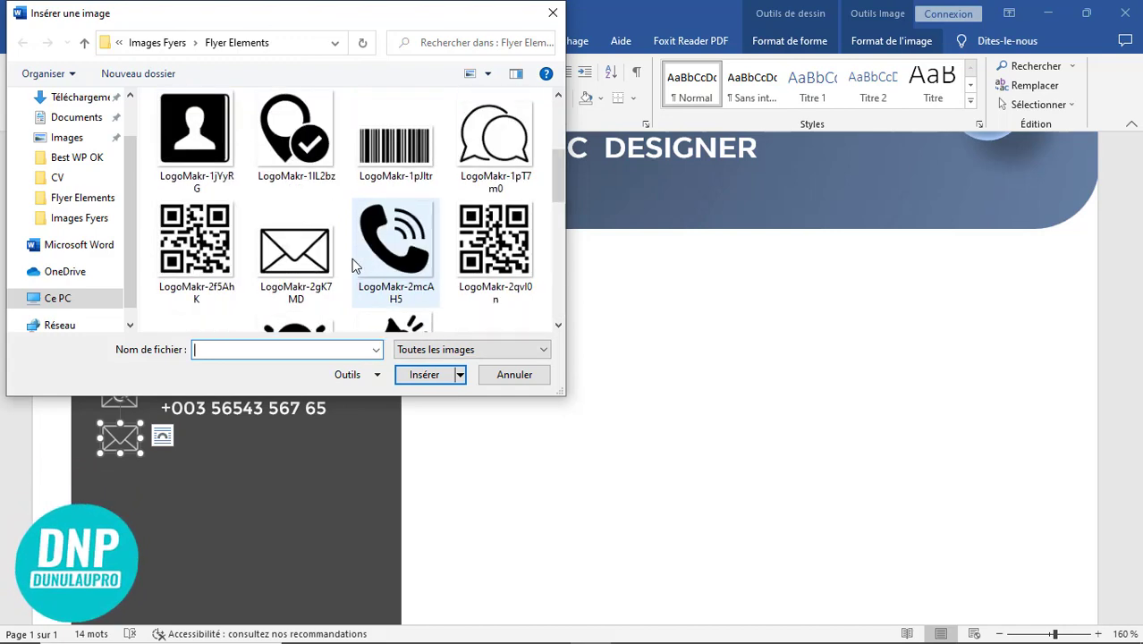
double_click(394, 242)
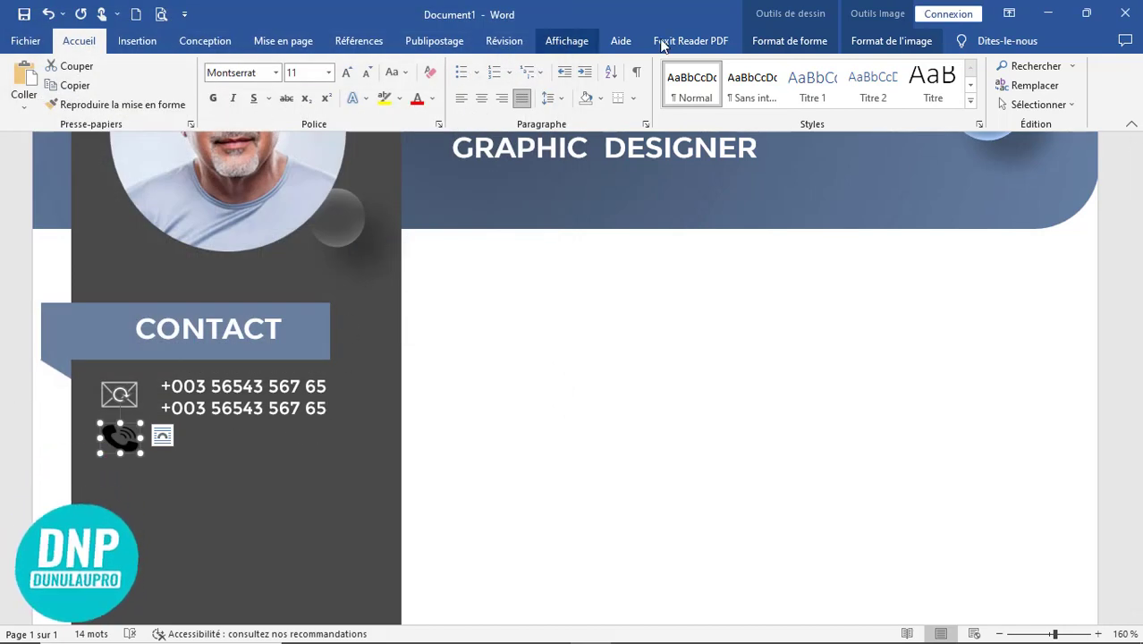
Recolour the phone icon Estompé white, narrow it slightly and nudge it down.
click(886, 41)
click(184, 72)
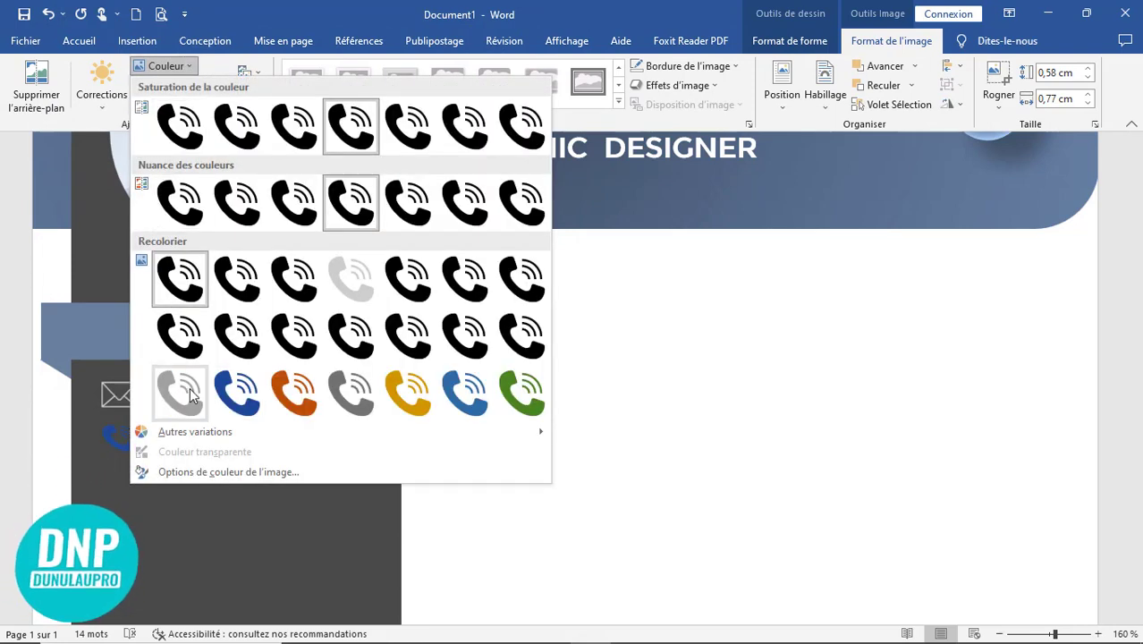
click(335, 276)
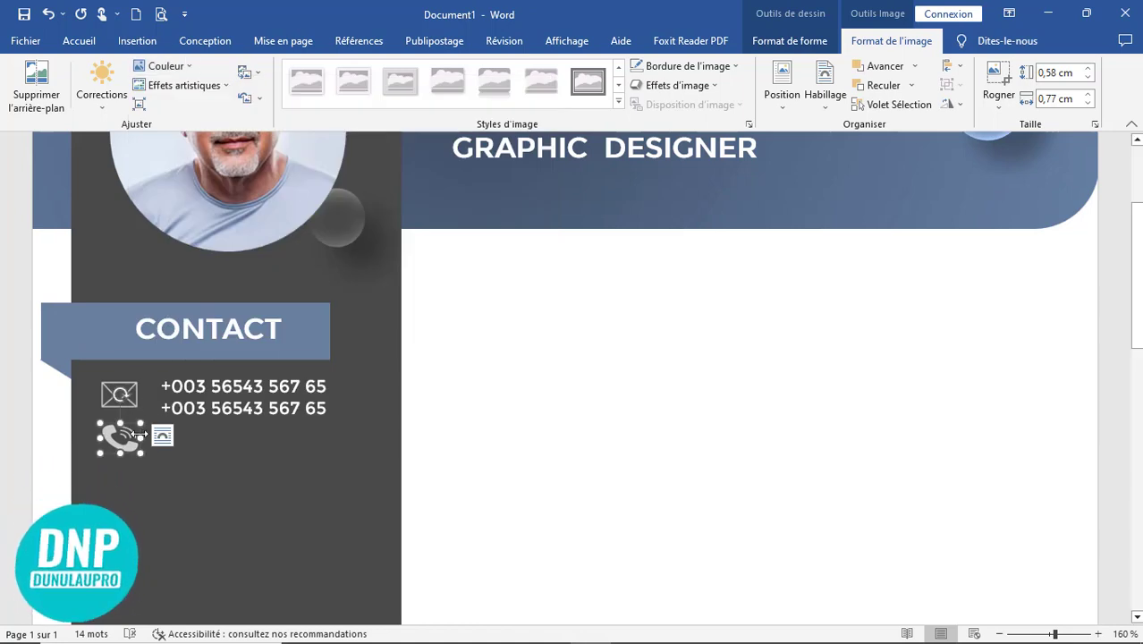
drag(140, 434, 133, 434)
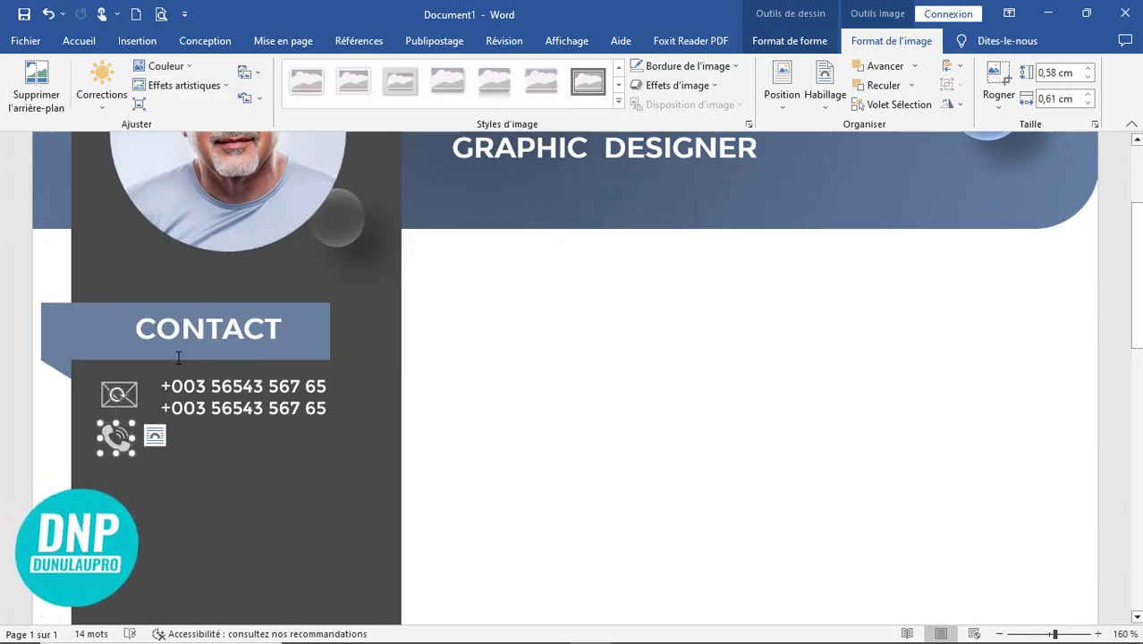
key(Down)
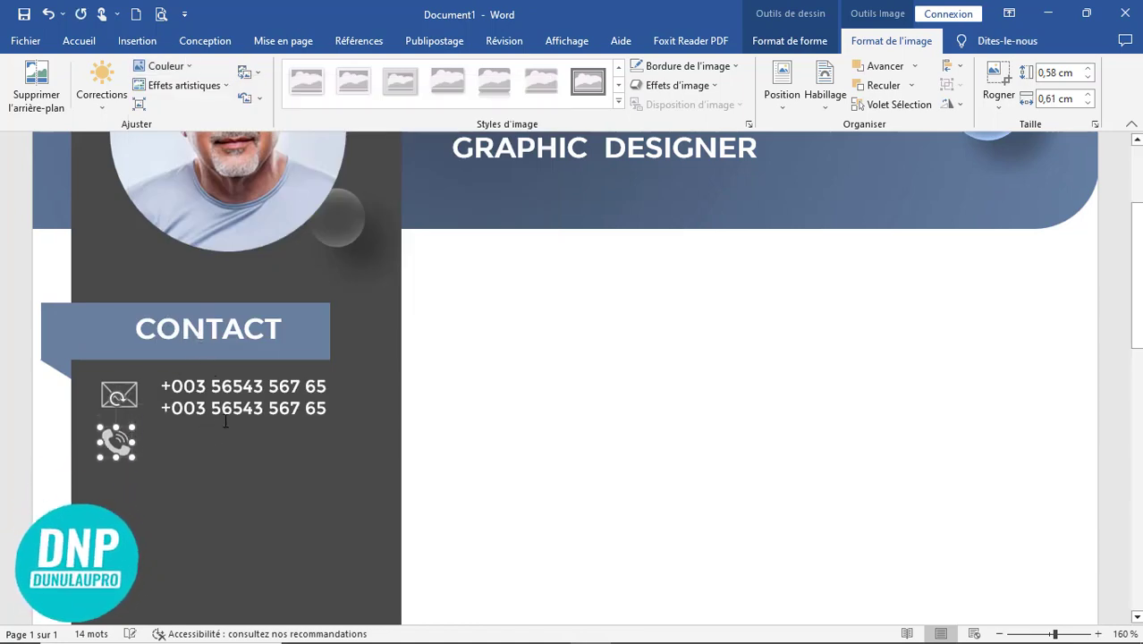
key(Down)
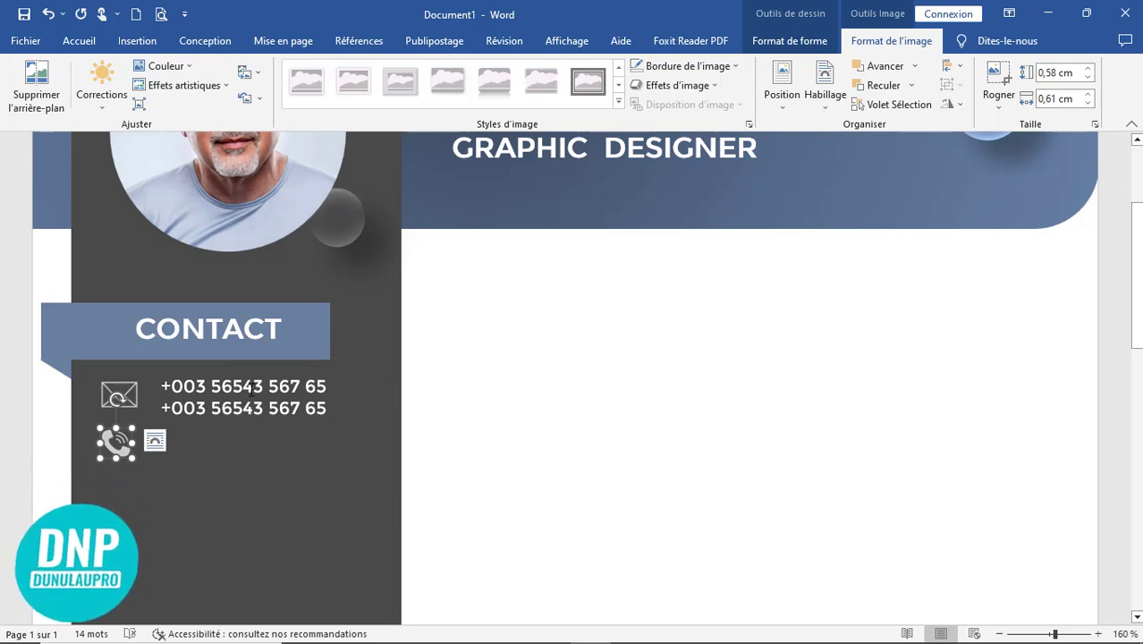
Ctrl+drag a copy of the two-line phone-number box beside the phone icon.
click(249, 391)
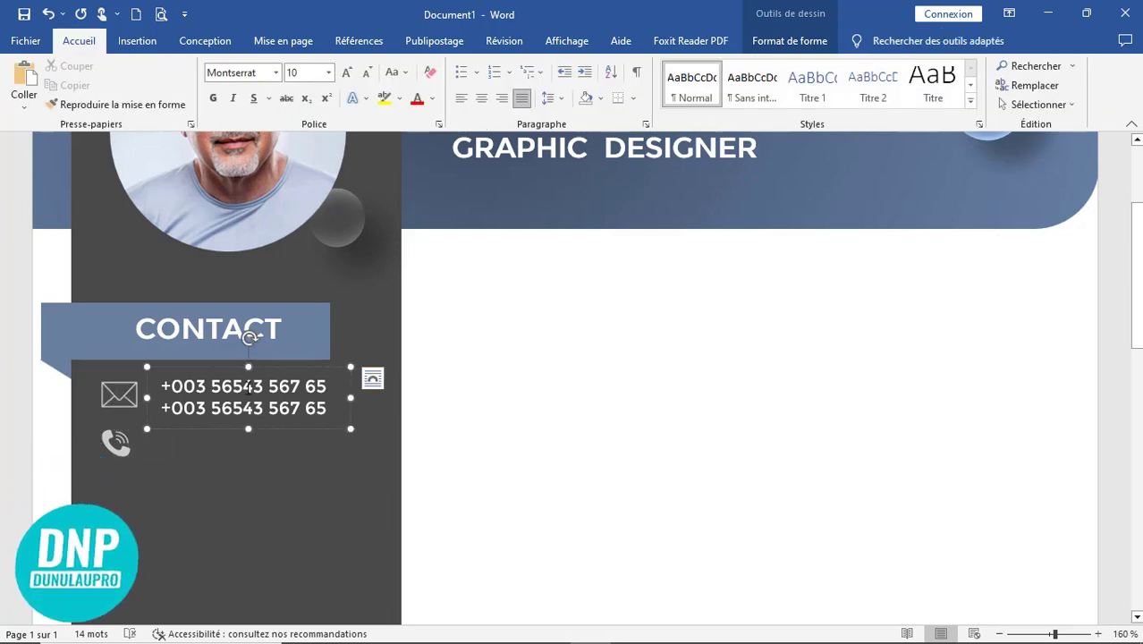
click(272, 368)
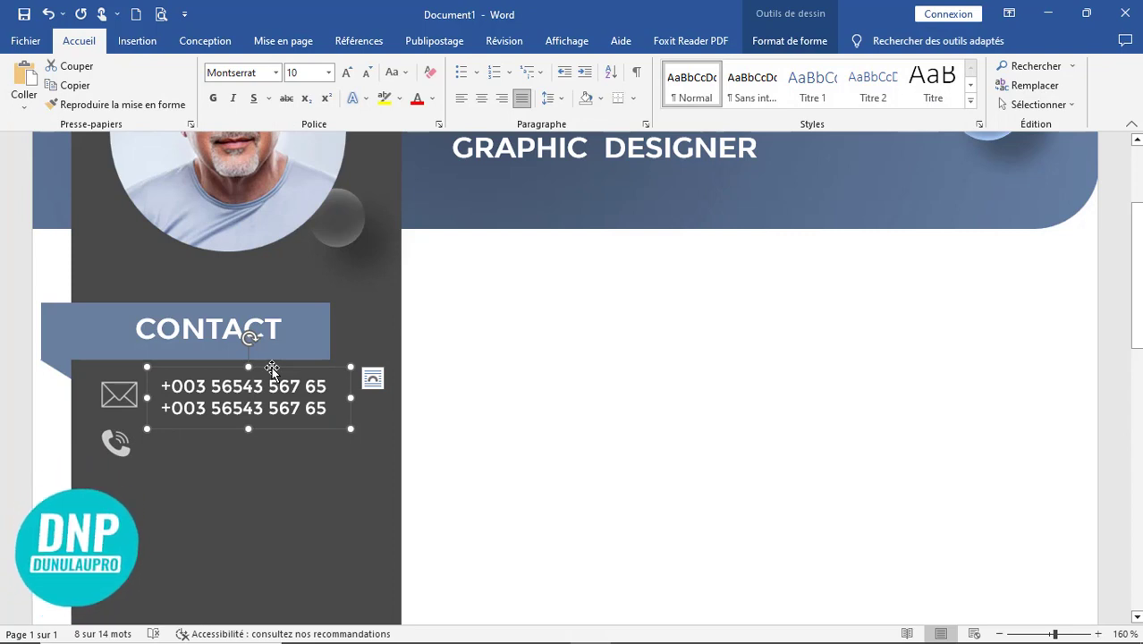
drag(275, 373, 268, 412)
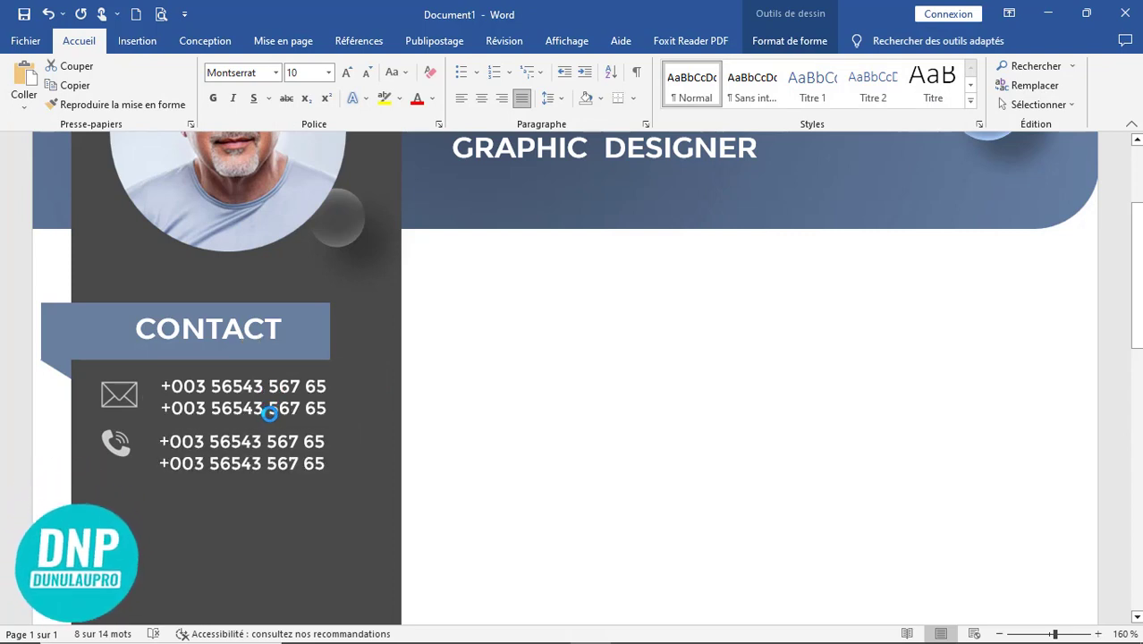
click(145, 306)
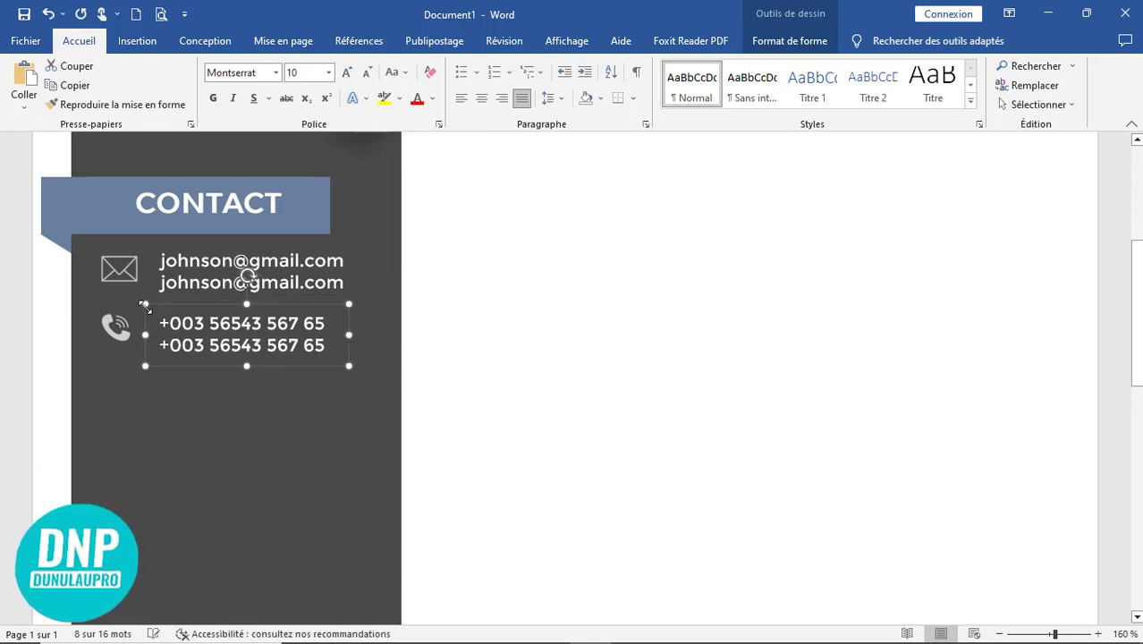
scroll(138, 315, down, 3)
scroll(138, 315, up, 3)
Copy the phone icon below itself and swap in the LogoMakr-0KZ3Me location pin picture.
click(115, 321)
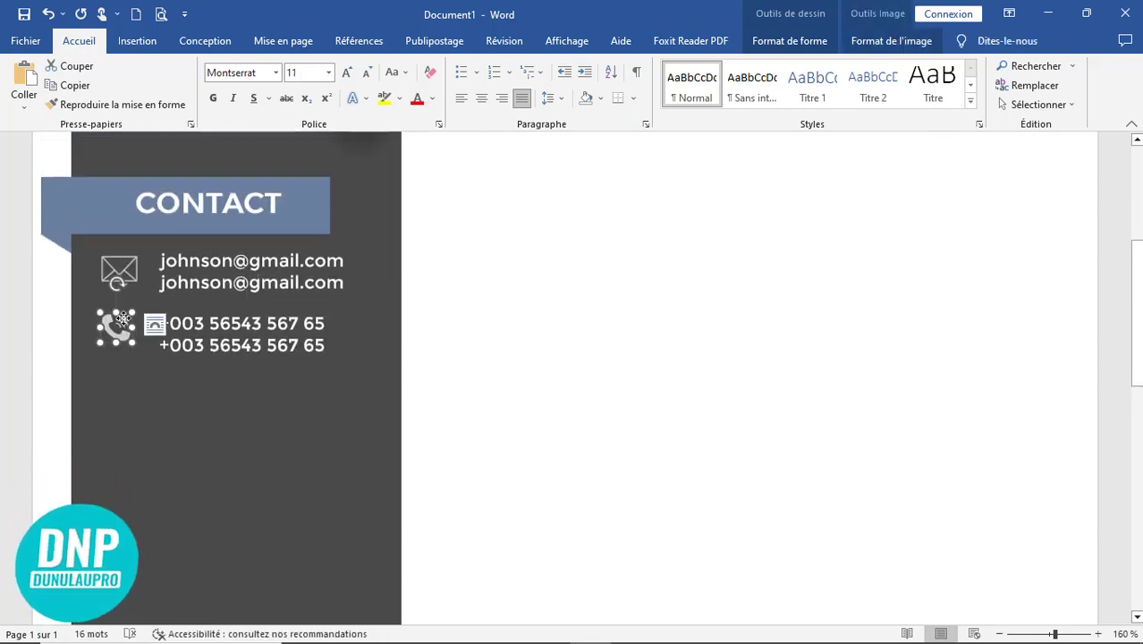
ctrl+drag(122, 319, 122, 358)
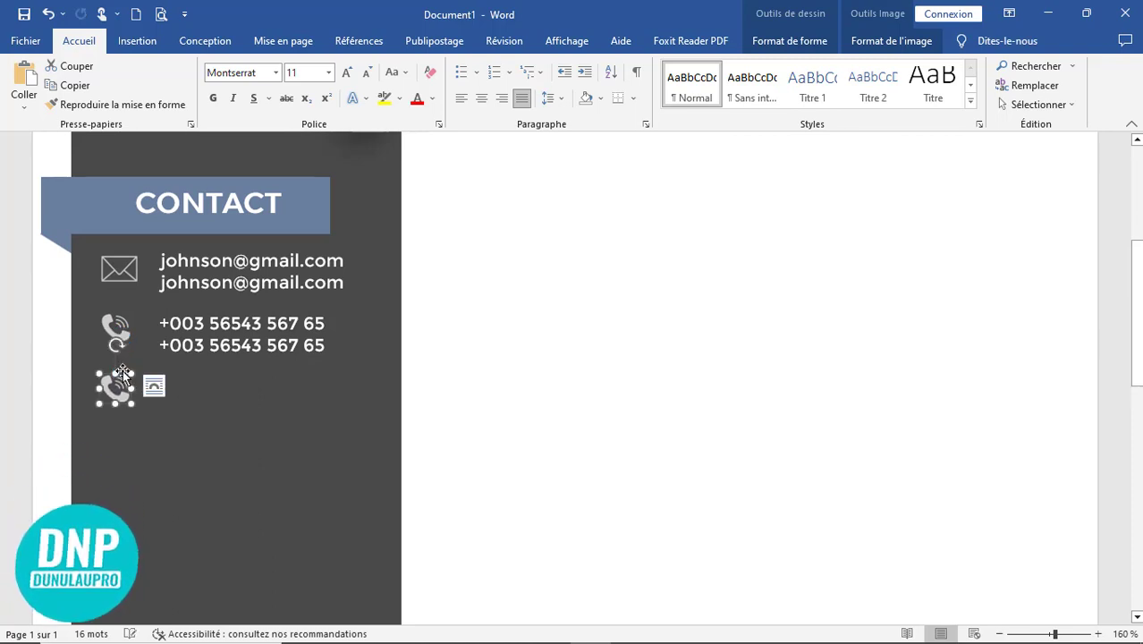
right_click(123, 383)
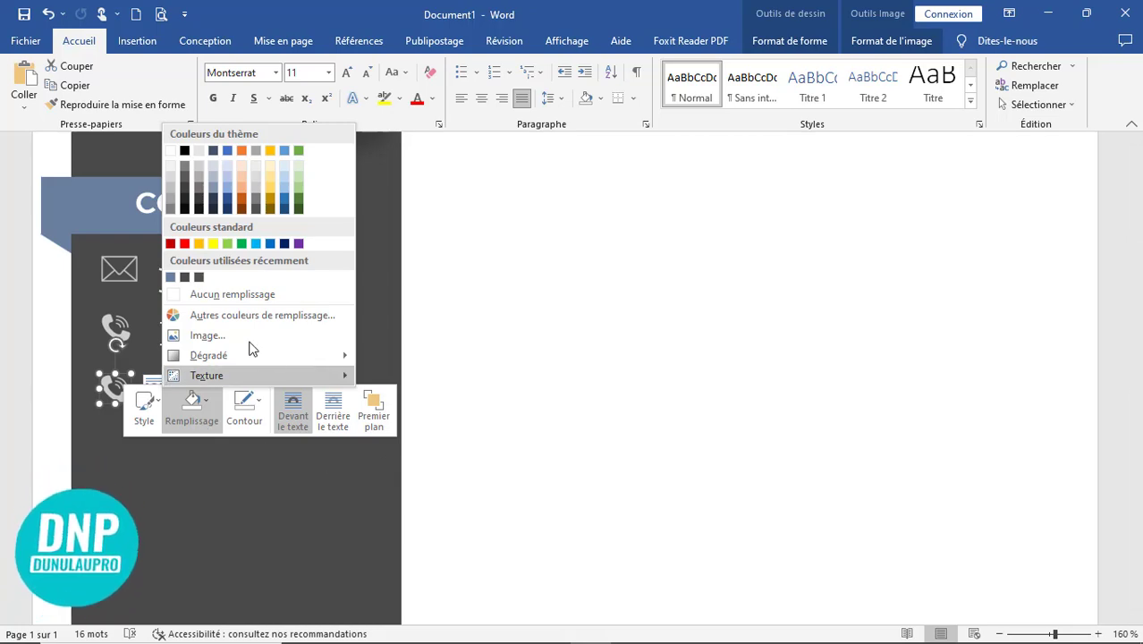
click(208, 335)
click(789, 490)
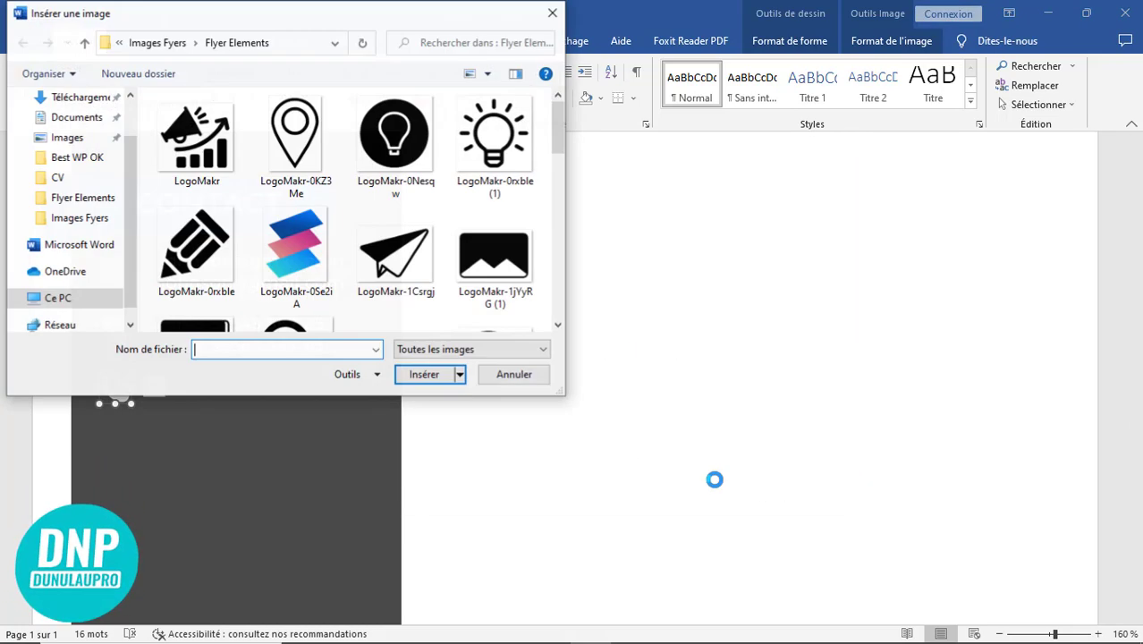
scroll(399, 304, down, 1)
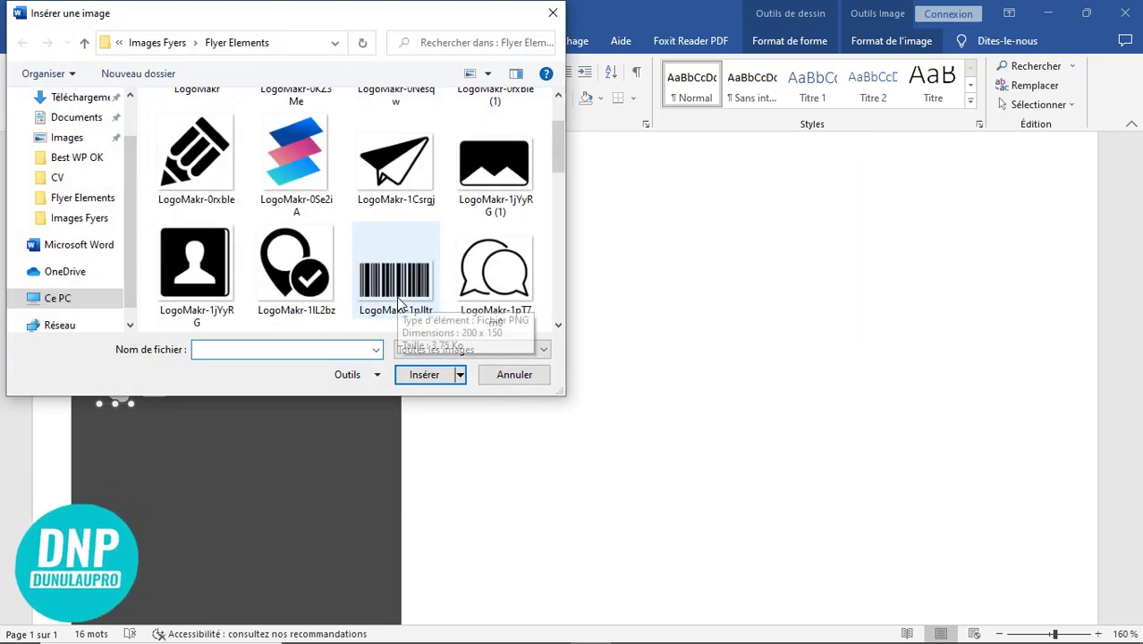
scroll(399, 304, up, 1)
click(316, 164)
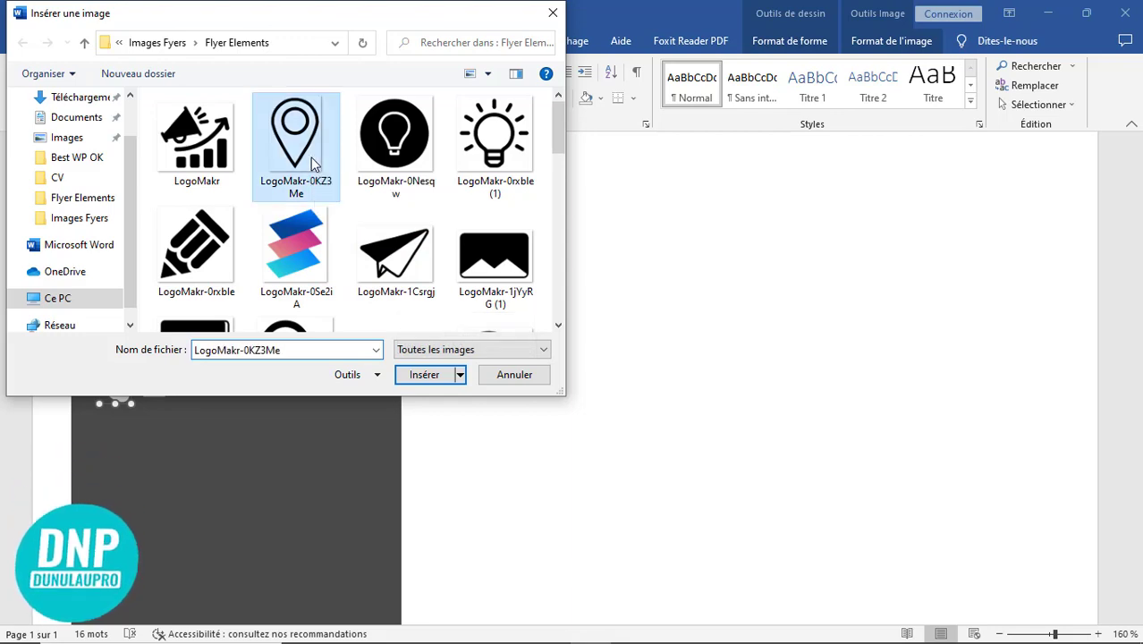
click(426, 376)
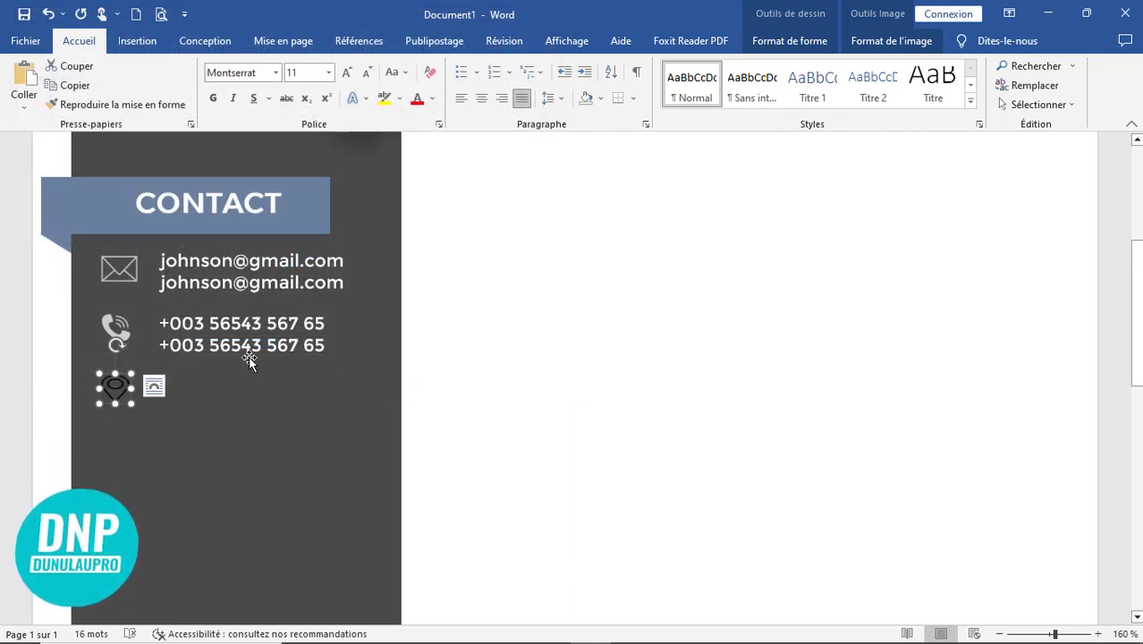
Recolour the pin icon Estompé white and stretch it slightly taller.
click(890, 45)
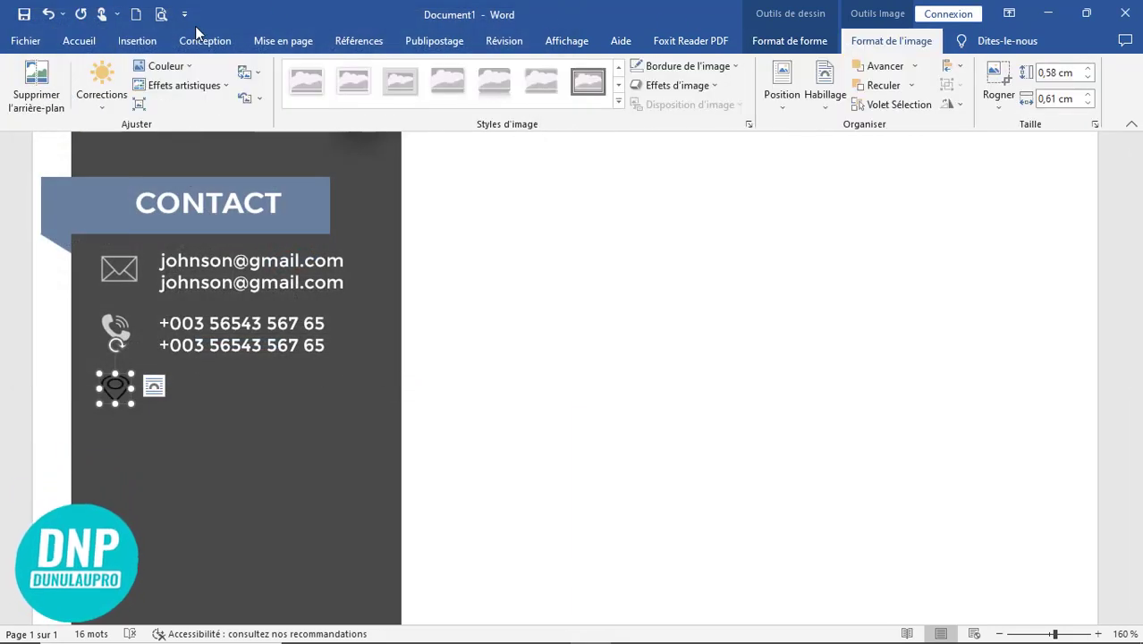
click(163, 67)
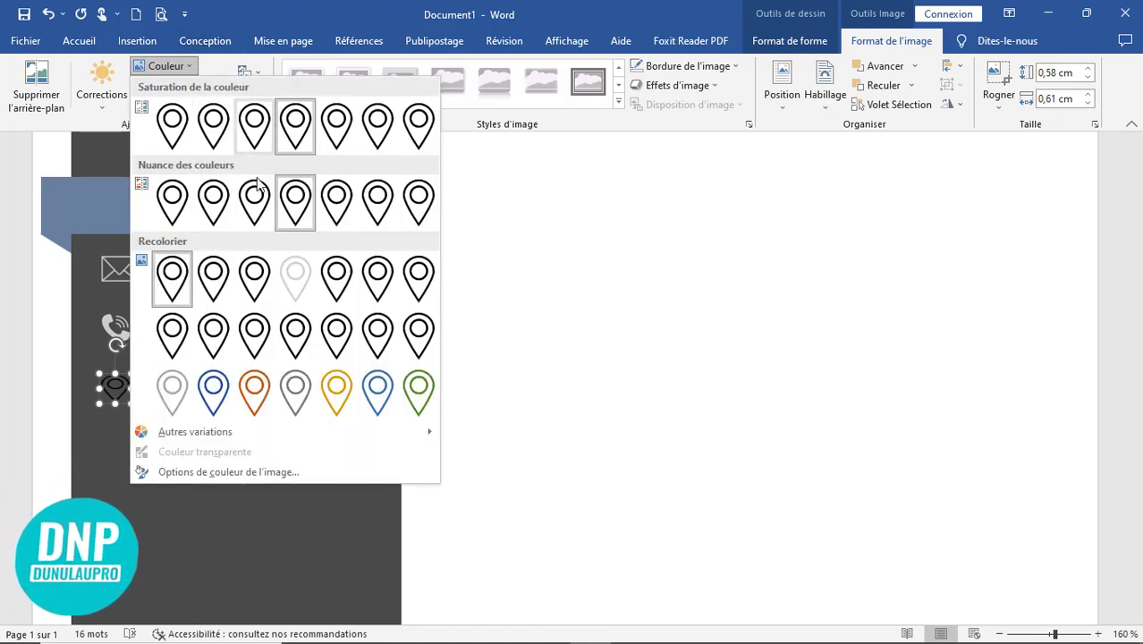
click(286, 288)
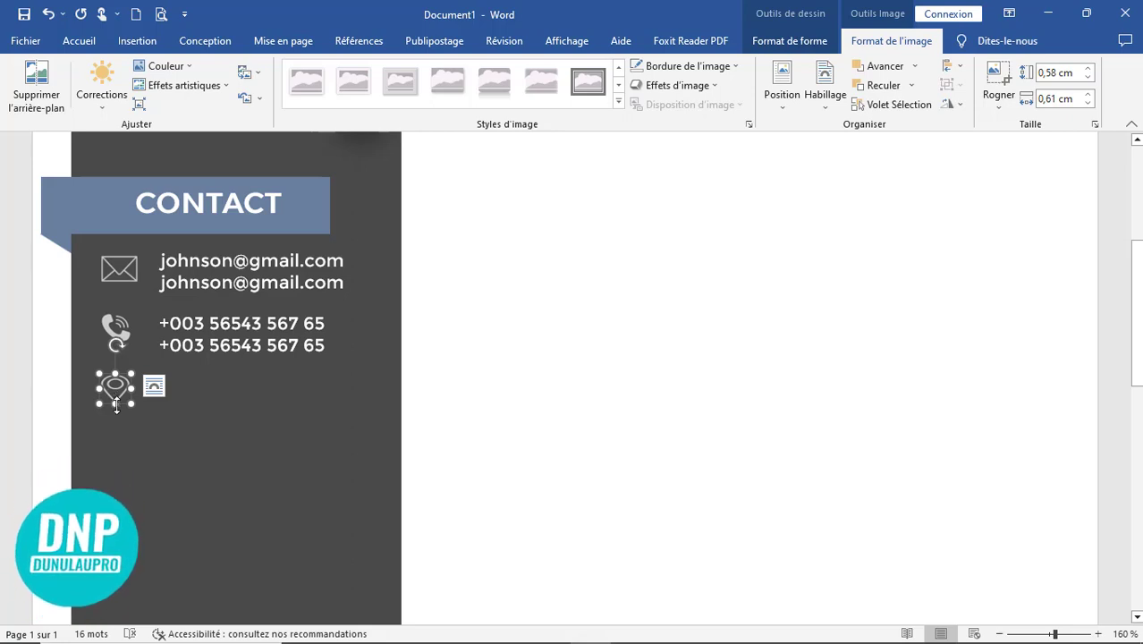
drag(116, 402, 115, 410)
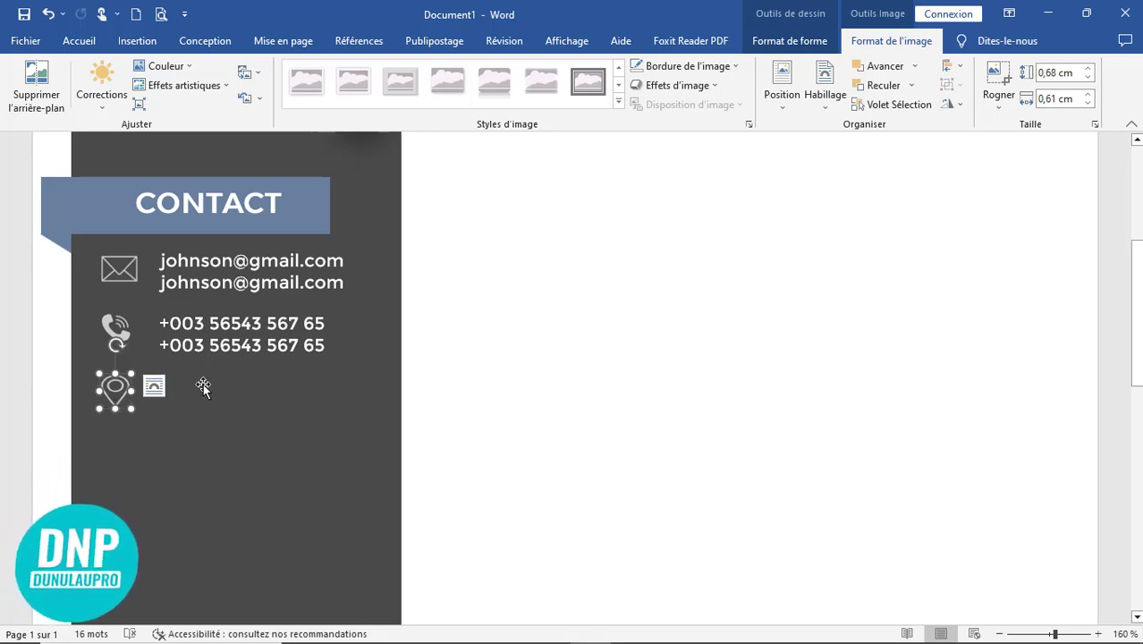
Copy the phone-number box beside the pin and begin typing the address with 'Av'.
click(207, 344)
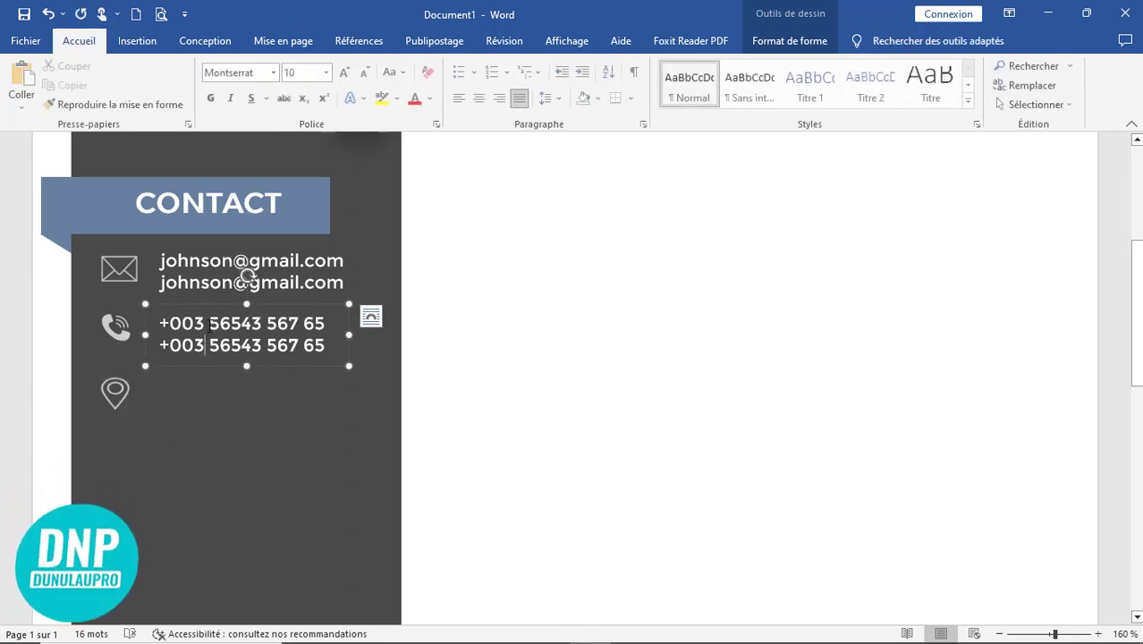
click(212, 304)
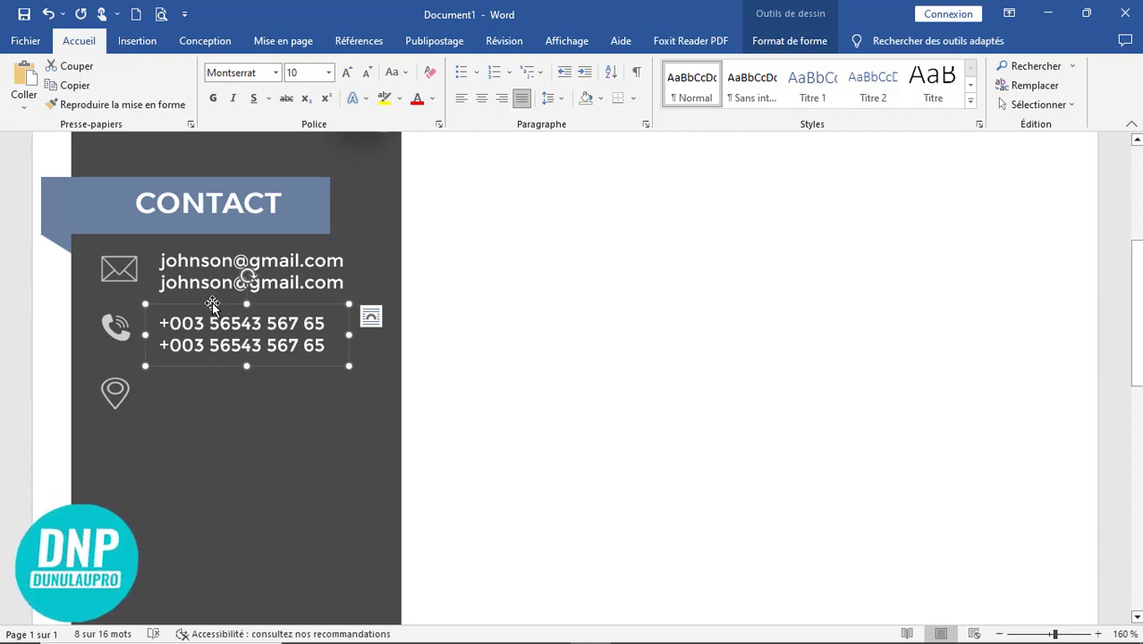
ctrl+drag(212, 304, 209, 357)
click(269, 410)
key(ctrl+a)
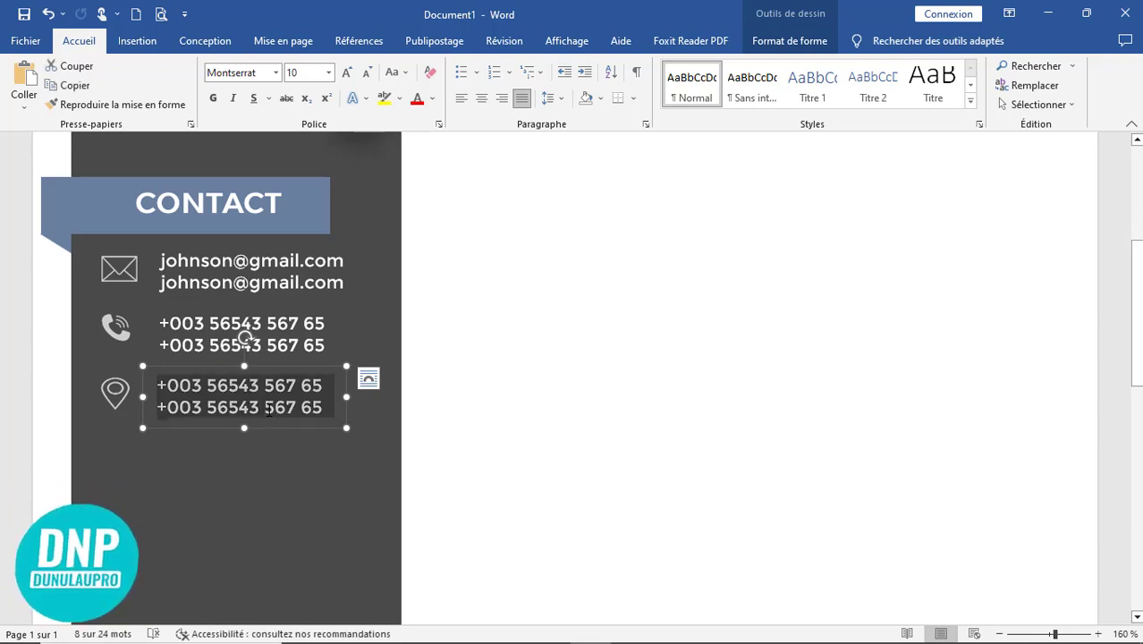
text(av)
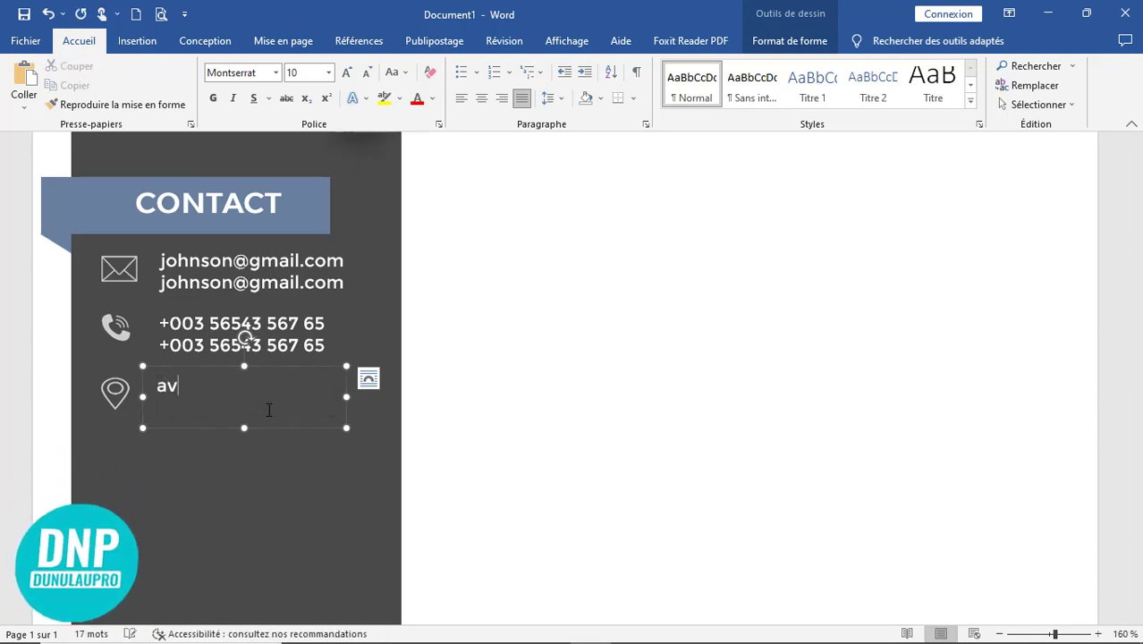
key(BackSpace)
key(BackSpace)
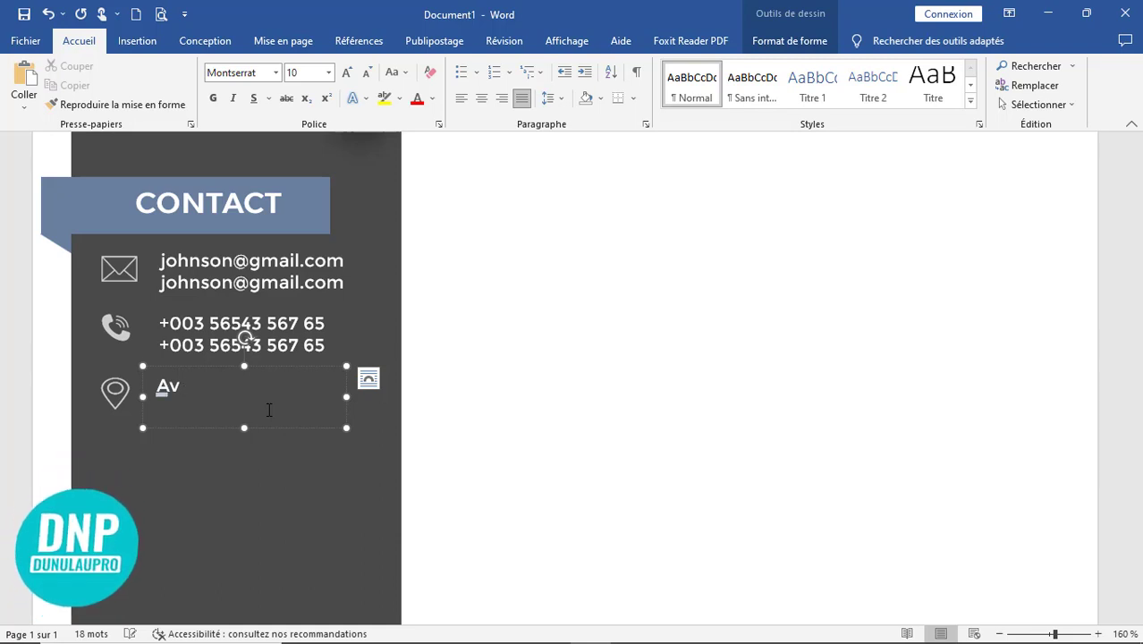
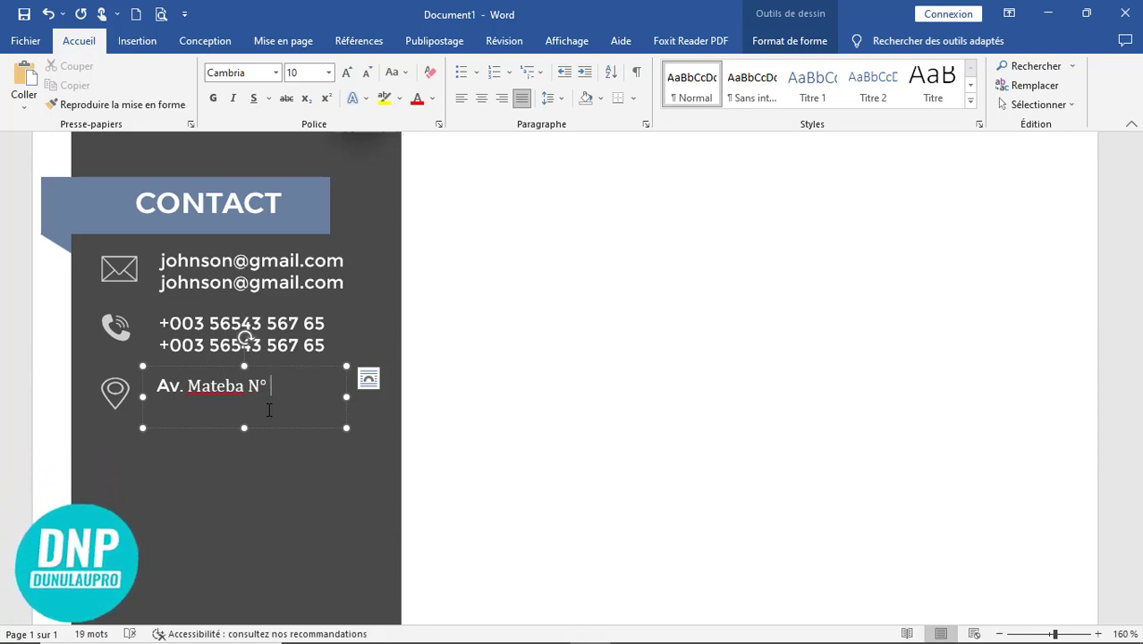
Correct the street address line and set the whole address text in Montserrat.
text(-à)
text(N60)
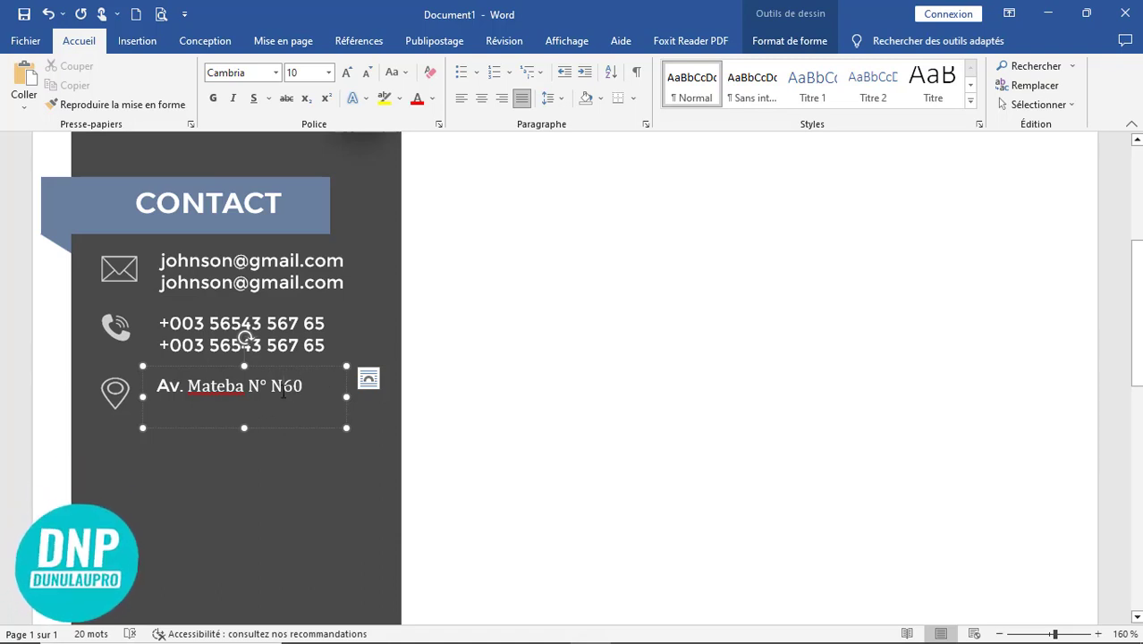
key(BackSpace)
key(ctrl+a)
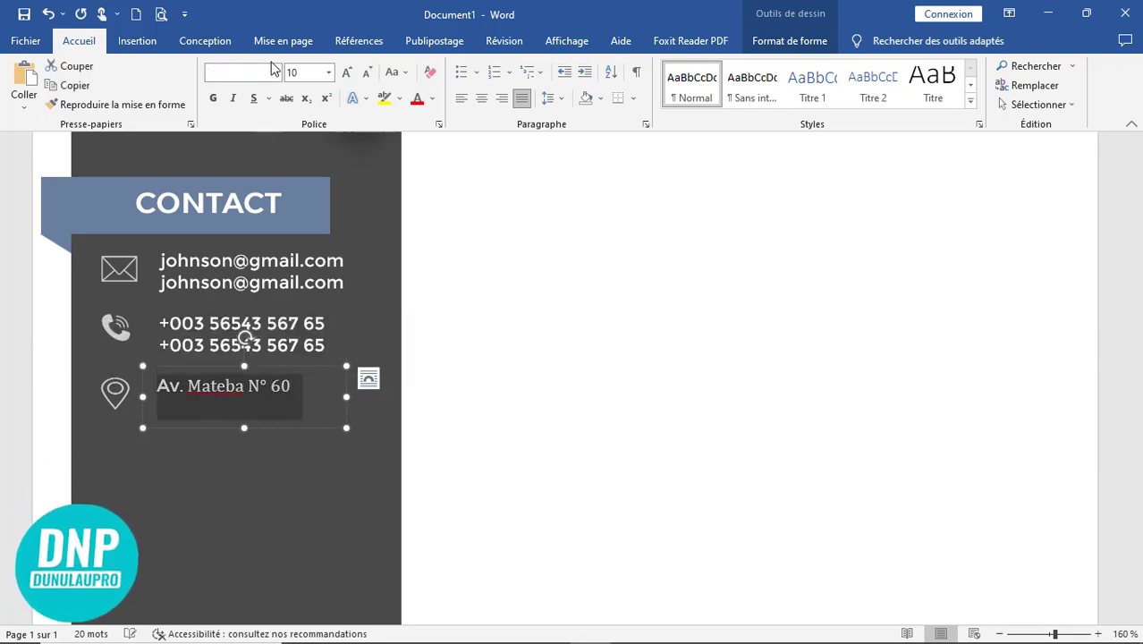
click(275, 72)
click(255, 171)
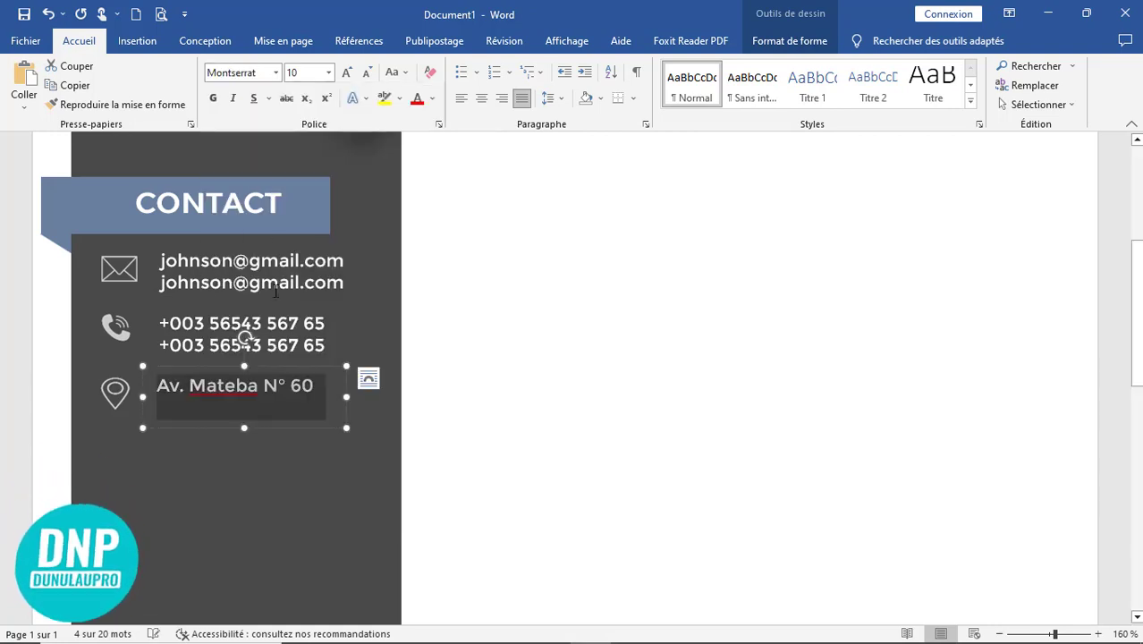
Type the reference line on the empty second line of the address box.
click(317, 400)
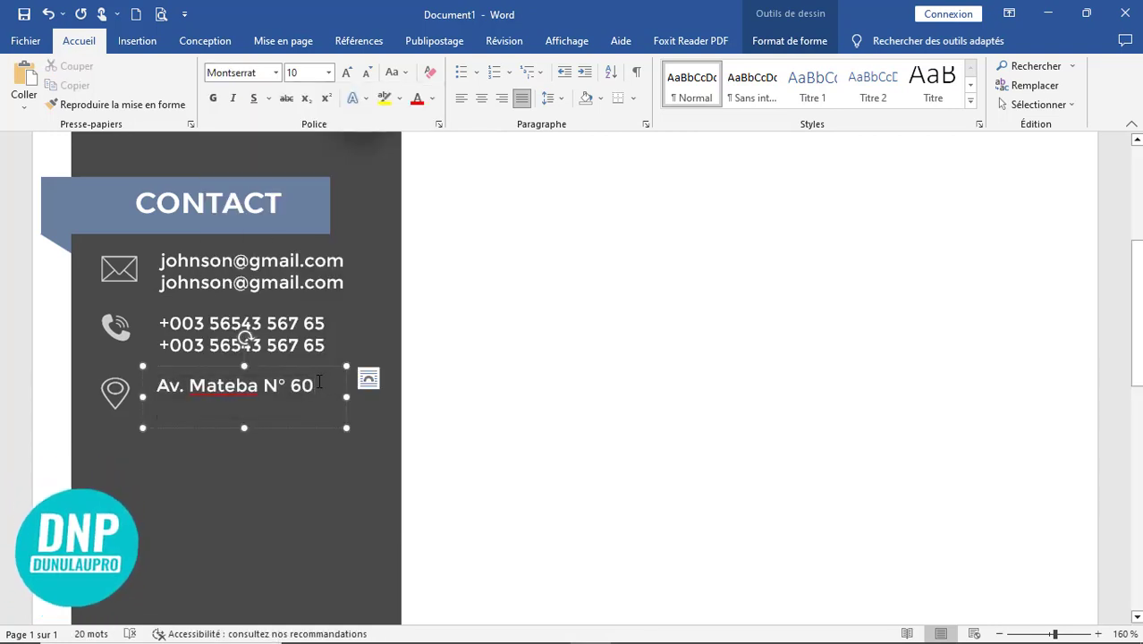
text(R)
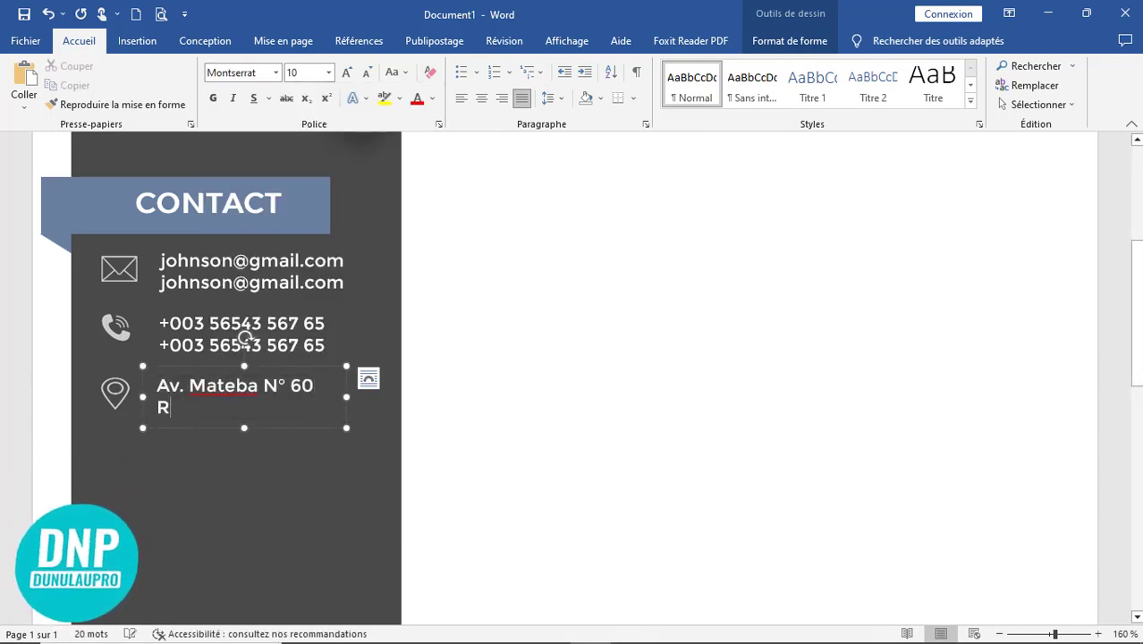
text(E)
key(BackSpace)
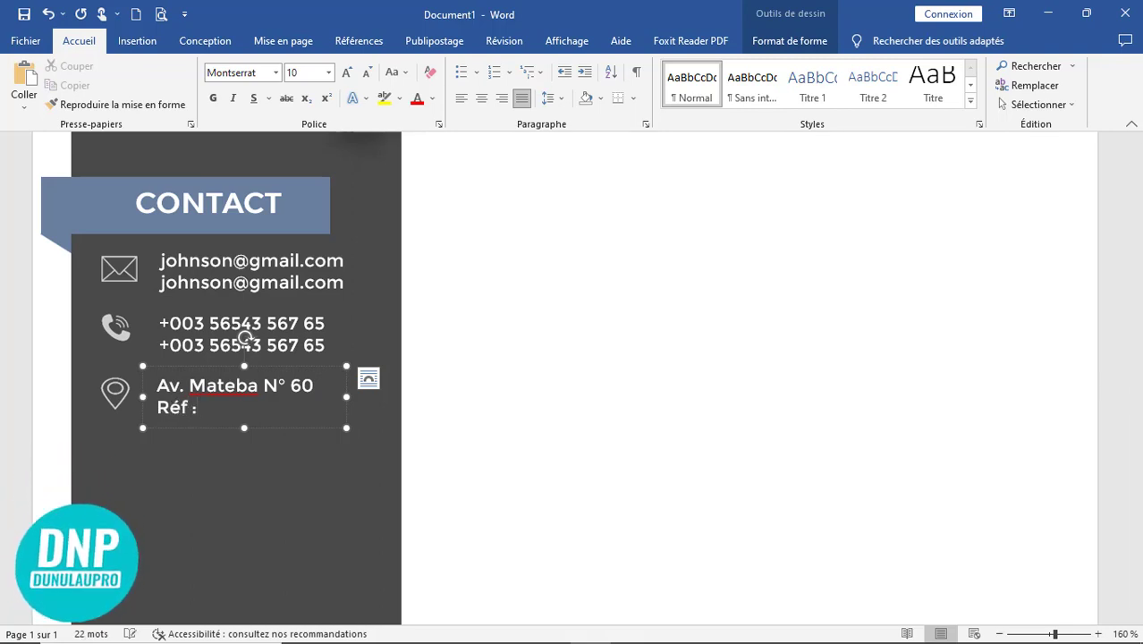
text(insoki)
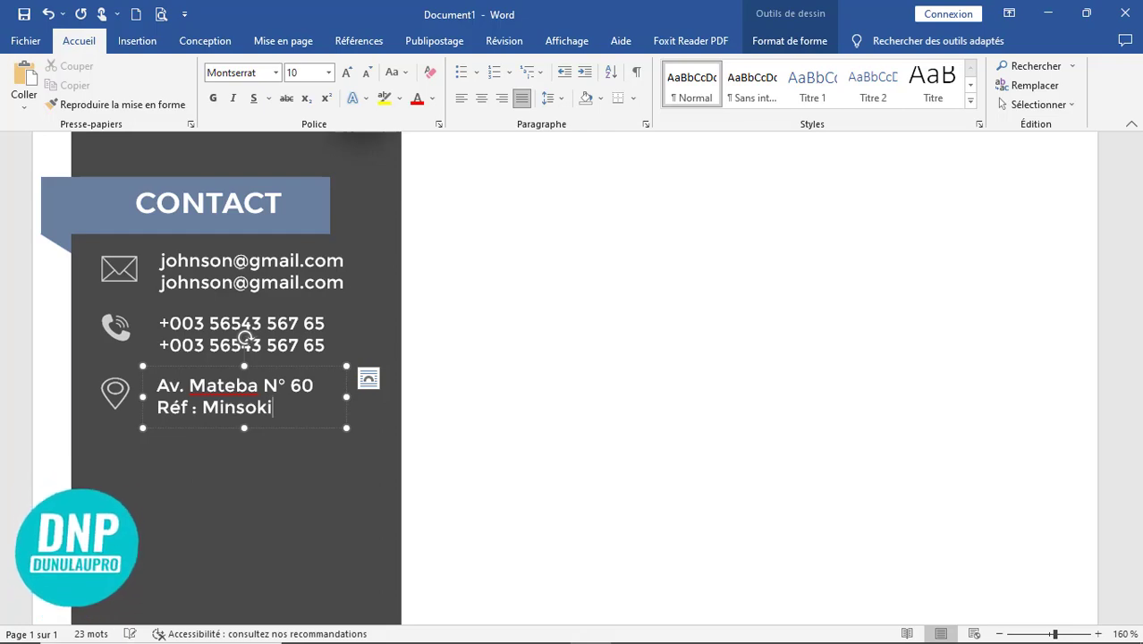
click(288, 483)
scroll(278, 481, up, 1)
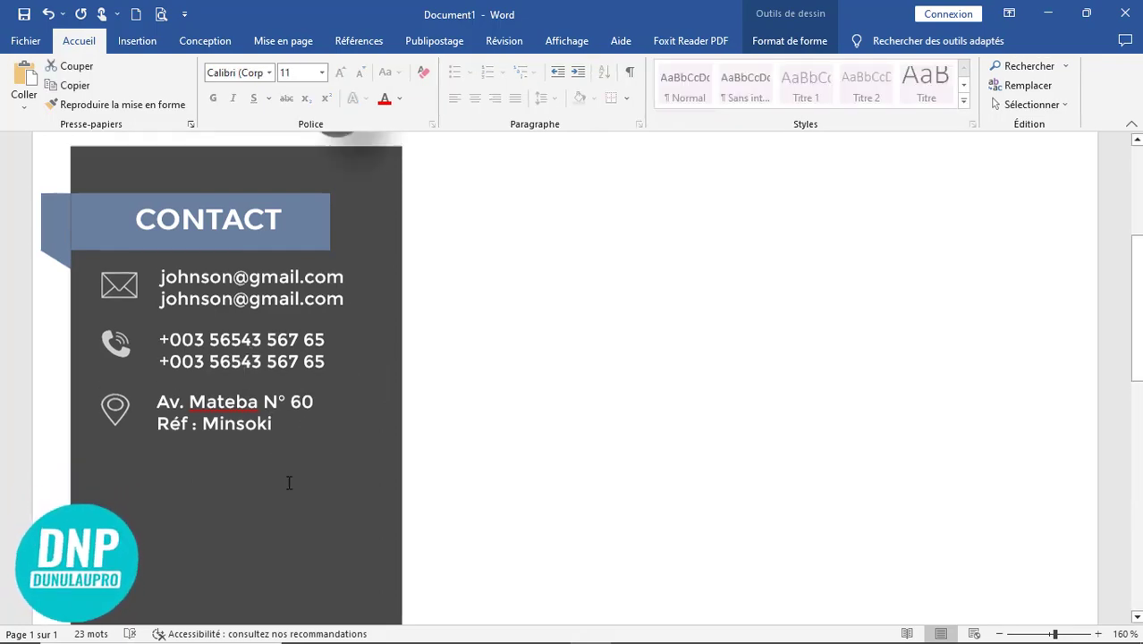
scroll(272, 483, down, 1)
scroll(497, 358, up, 3)
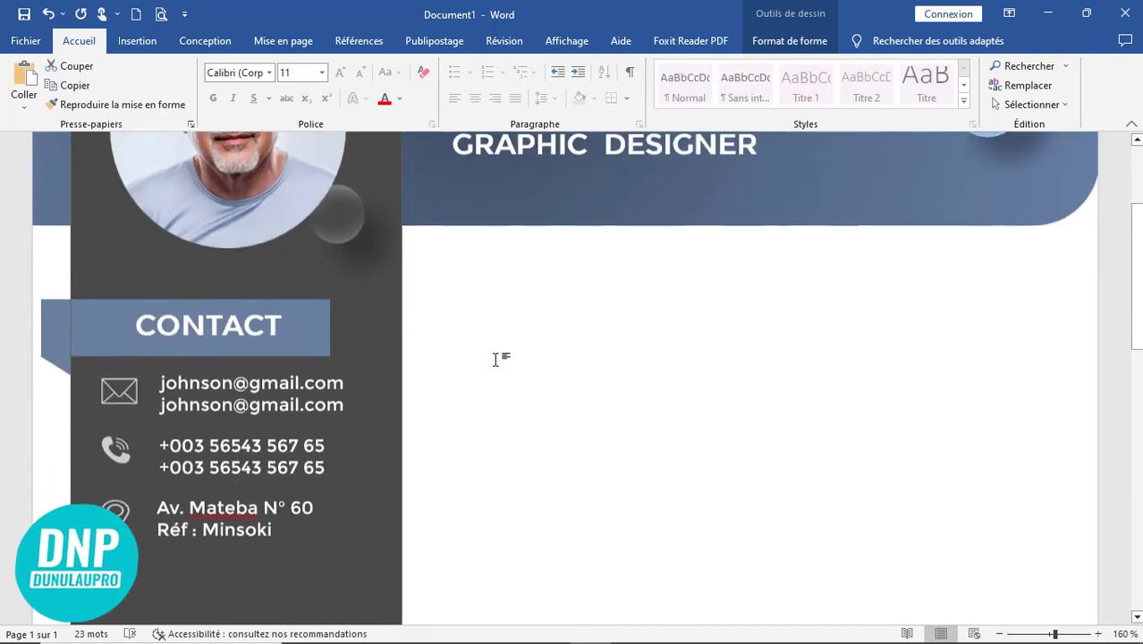
click(497, 358)
ctrl+scroll(252, 429, down, 9)
ctrl+scroll(251, 433, down, 2)
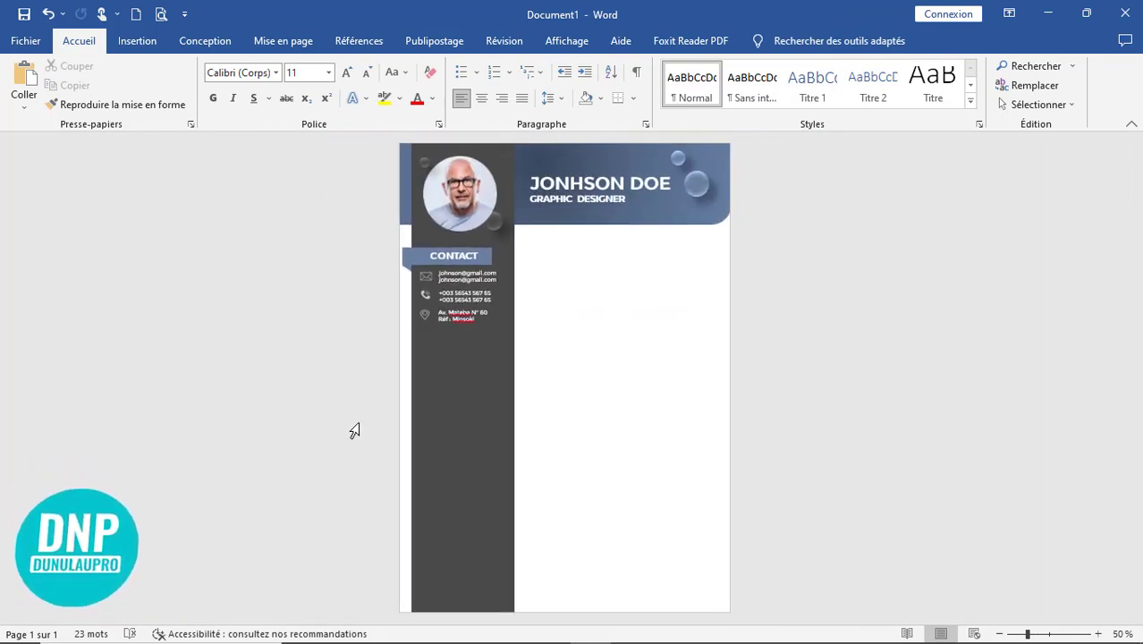
ctrl+scroll(354, 426, up, 6)
ctrl+scroll(362, 428, up, 3)
scroll(349, 259, down, 3)
click(349, 260)
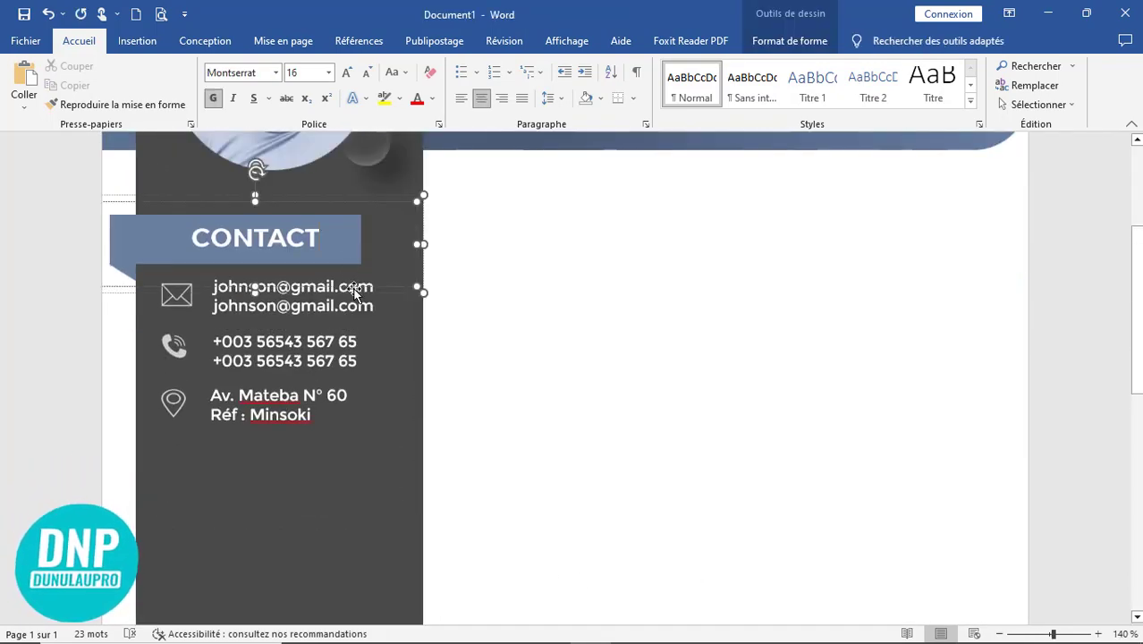
click(408, 296)
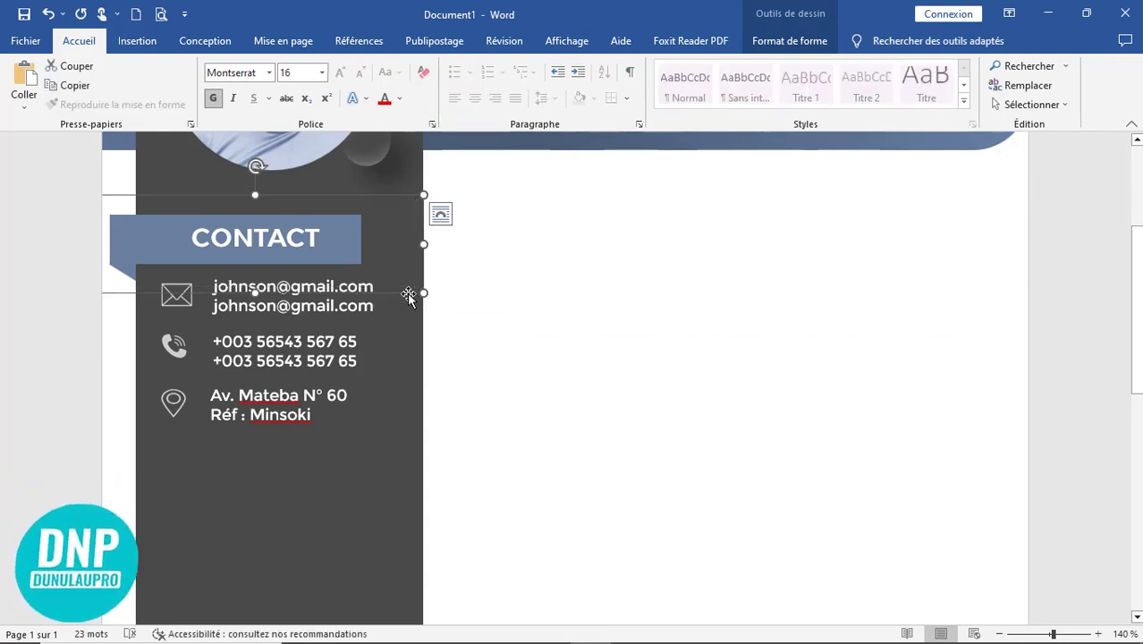
Duplicate the CONTACT banner below the address lines and nudge it into alignment.
drag(410, 300, 417, 510)
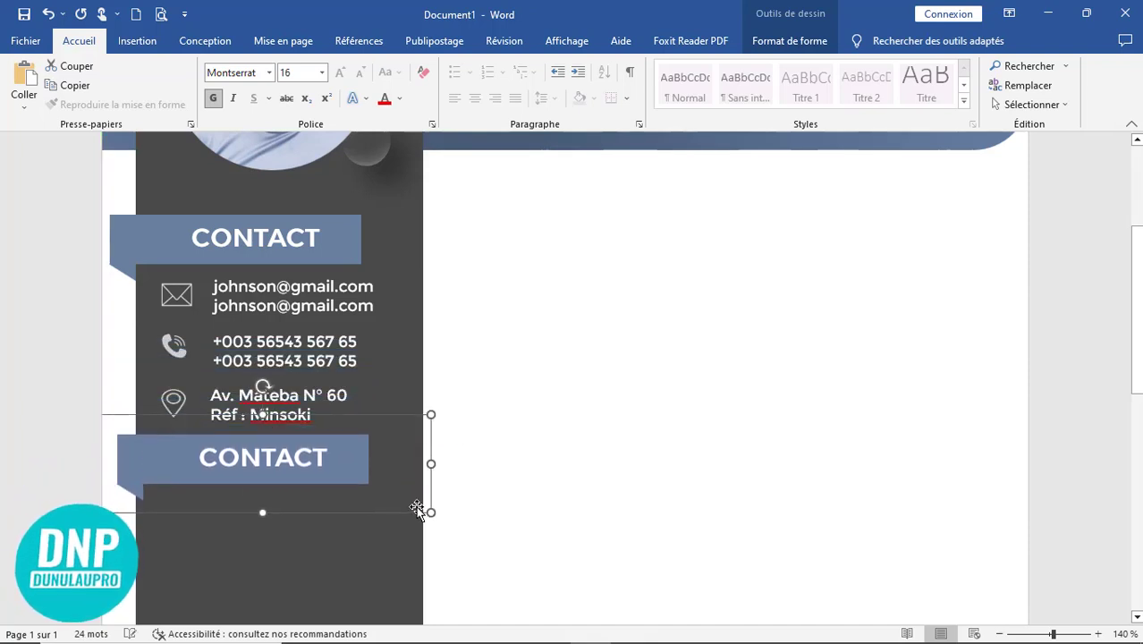
key(ctrl+Left)
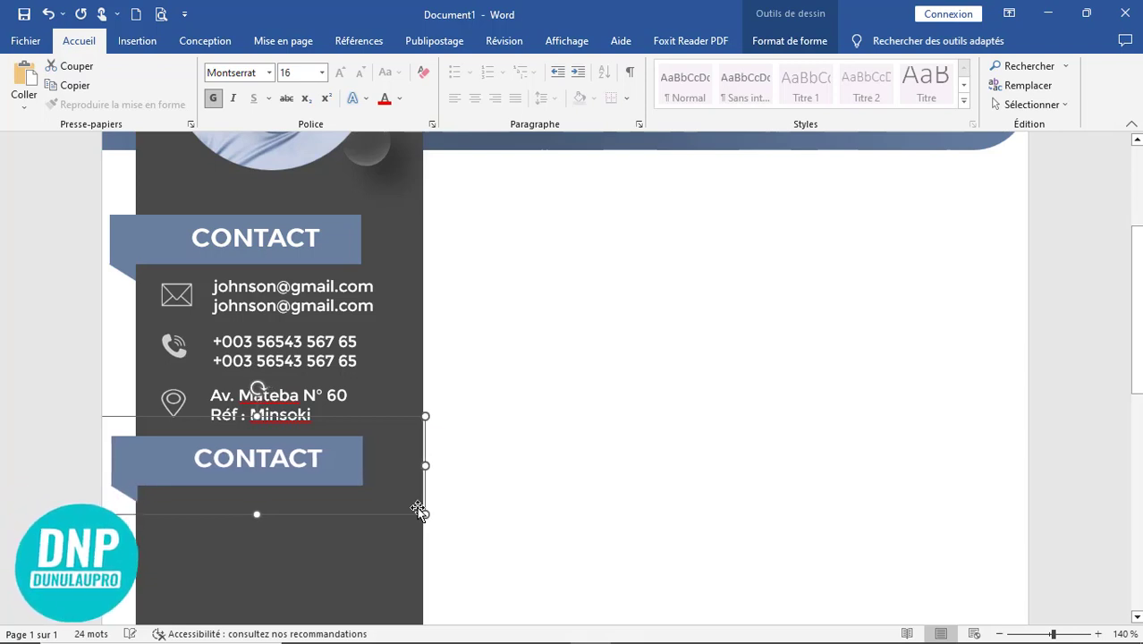
key(ctrl+Left)
key(ctrl+Left)
key(ctrl+Left)
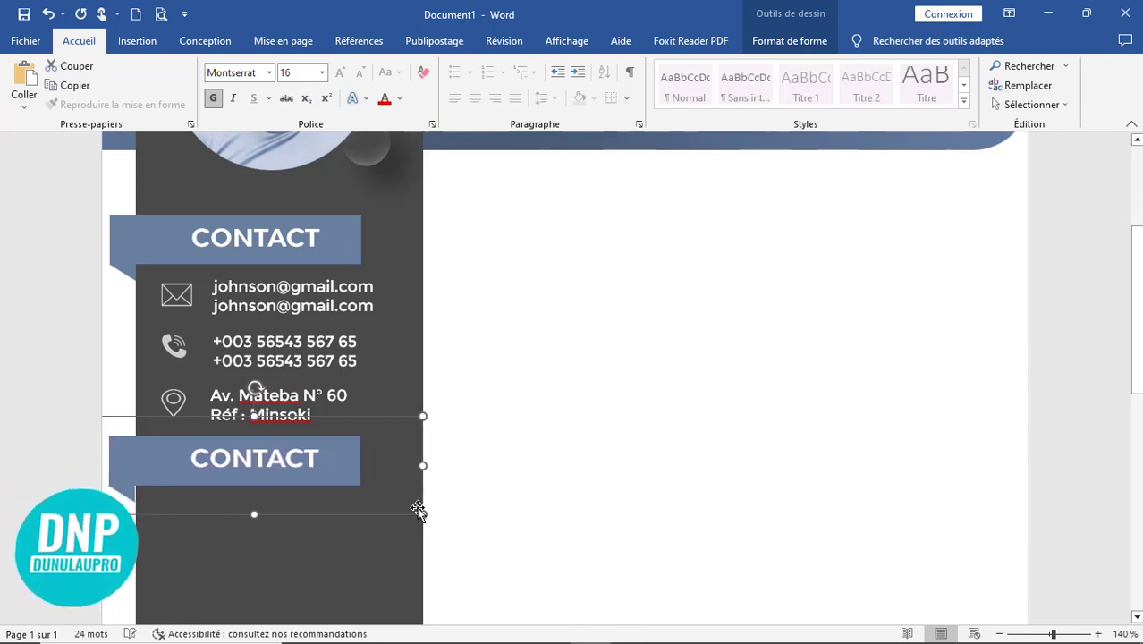
drag(418, 509, 421, 509)
key(ctrl+Left)
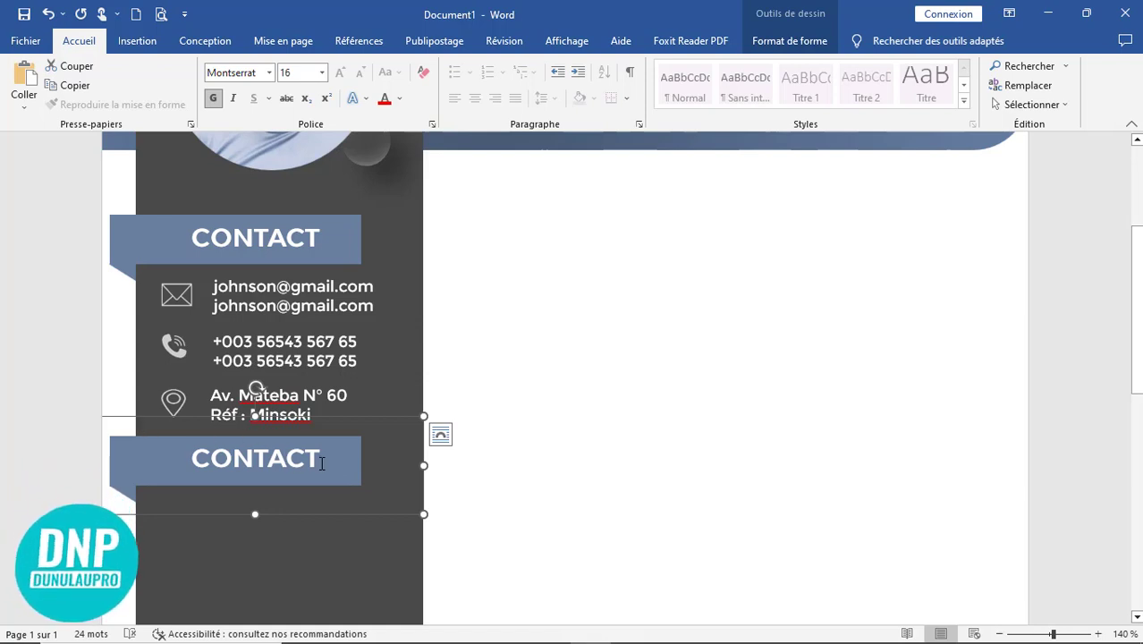
Retype the copied banner's text as Competences and switch it to all capitals.
click(322, 462)
double_click(322, 462)
text(CO)
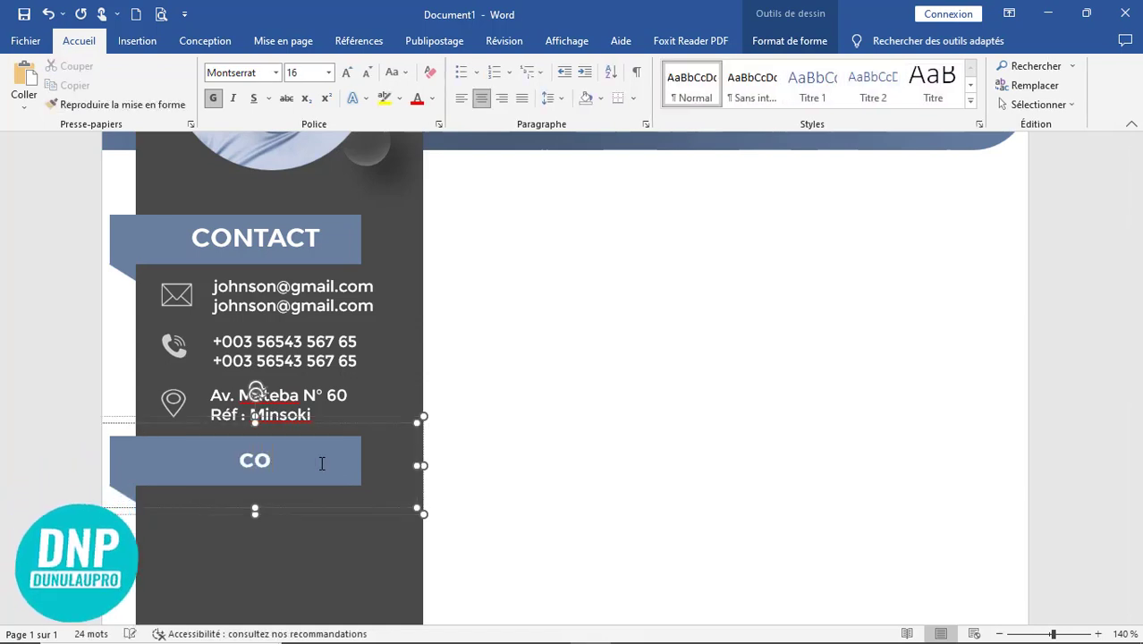
text(mpete)
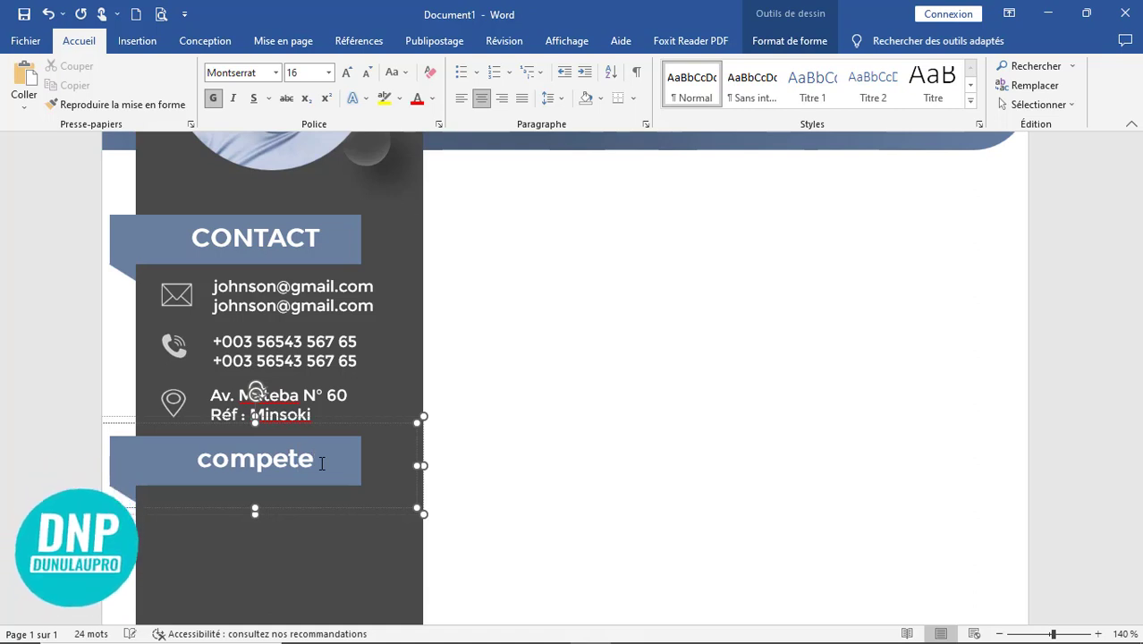
text(nces)
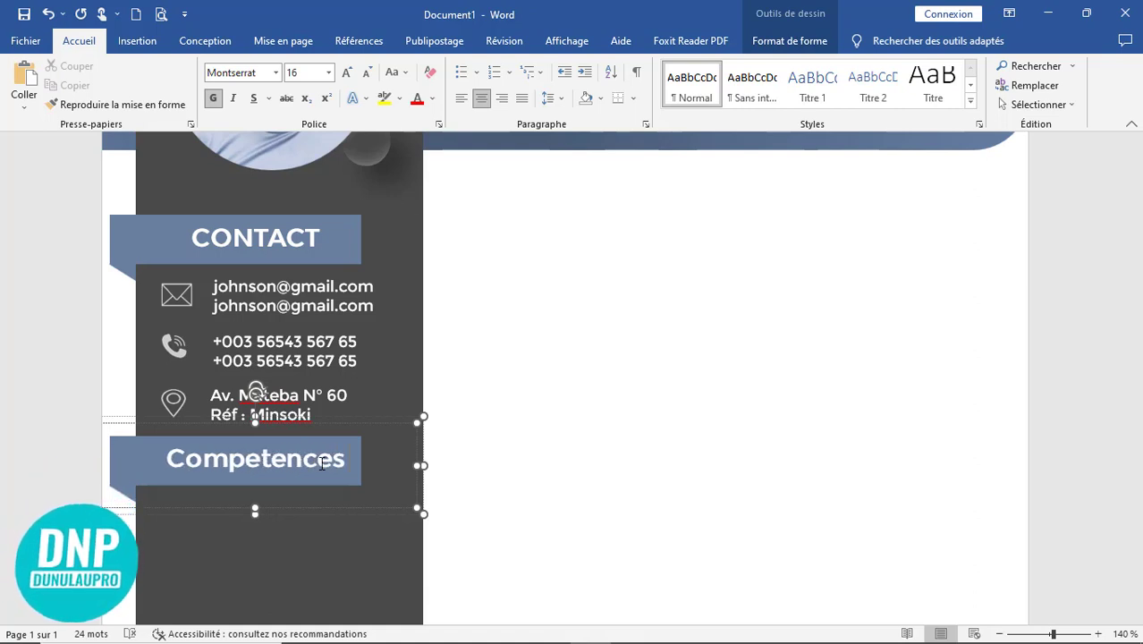
click(397, 71)
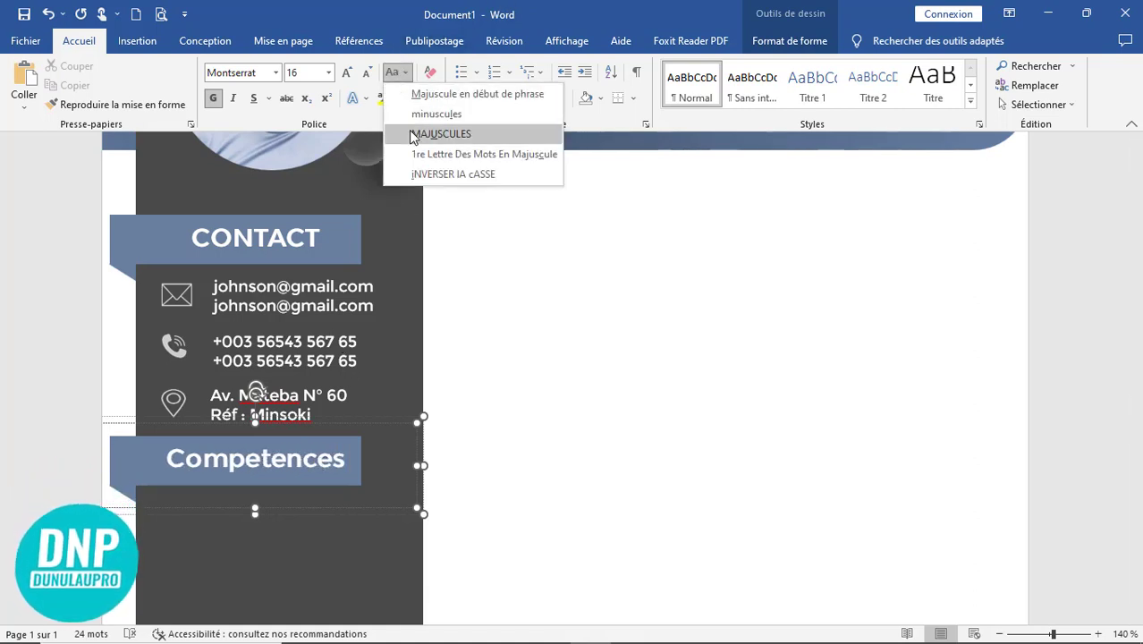
click(440, 134)
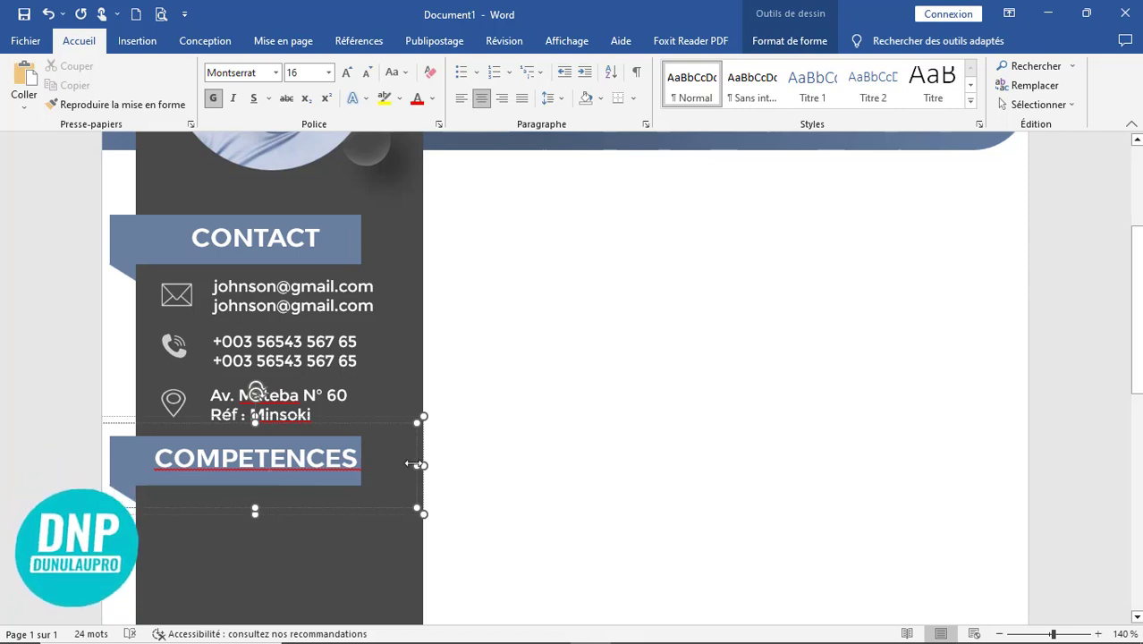
Realign the COMPETENCES heading in its banner, trying Justify and Center, and undo the stray spaces.
click(567, 493)
scroll(285, 502, down, 2)
scroll(285, 501, down, 3)
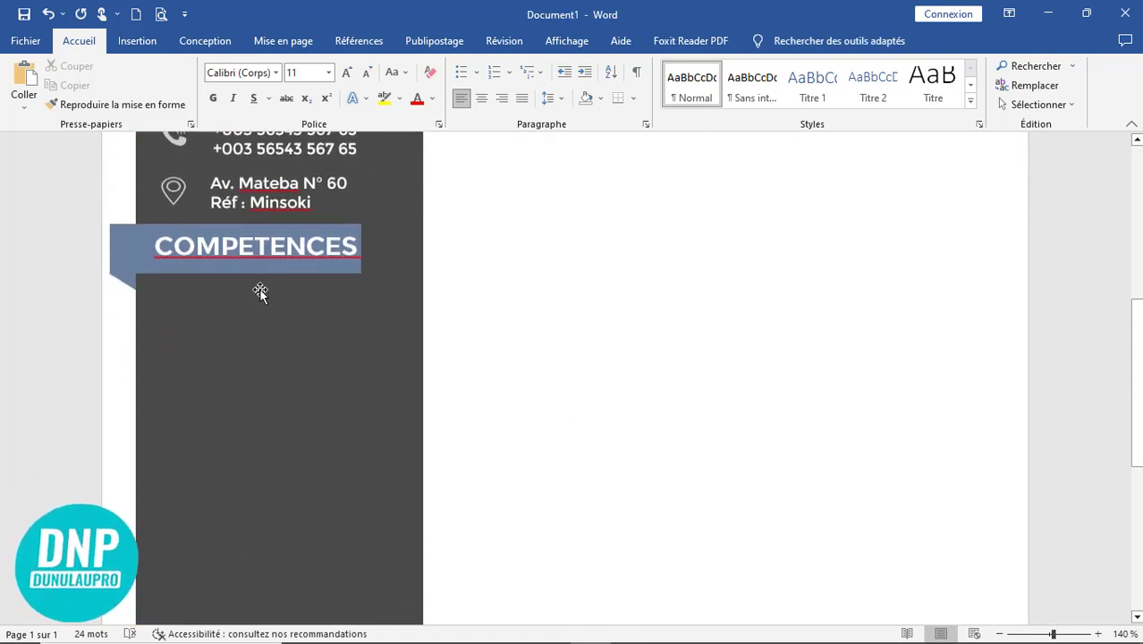
click(276, 245)
click(523, 98)
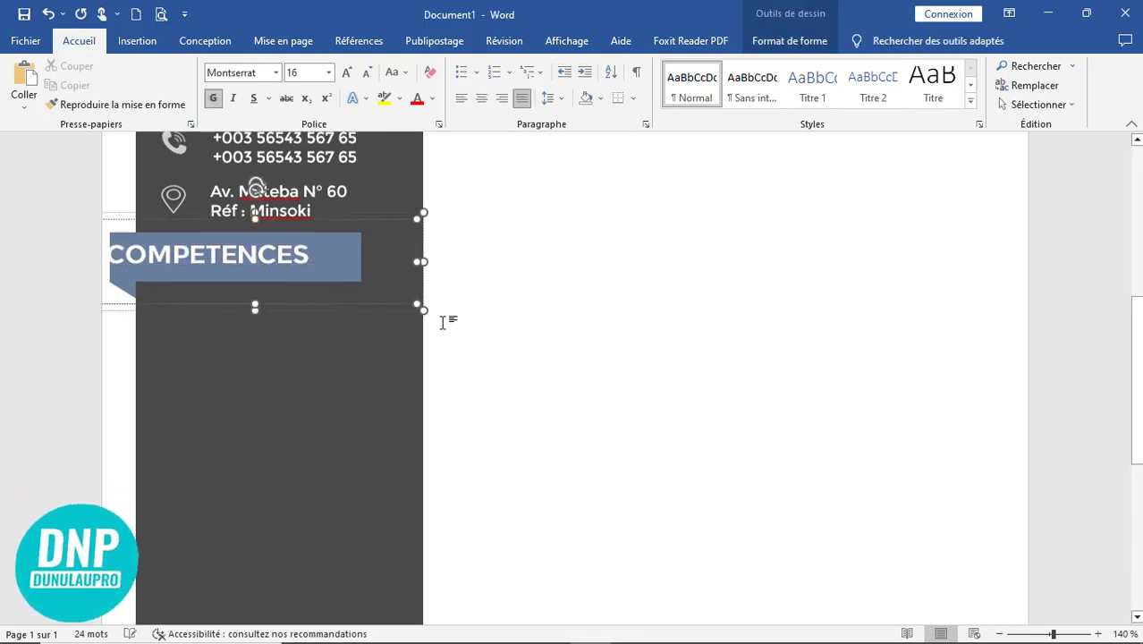
scroll(442, 319, up, 2)
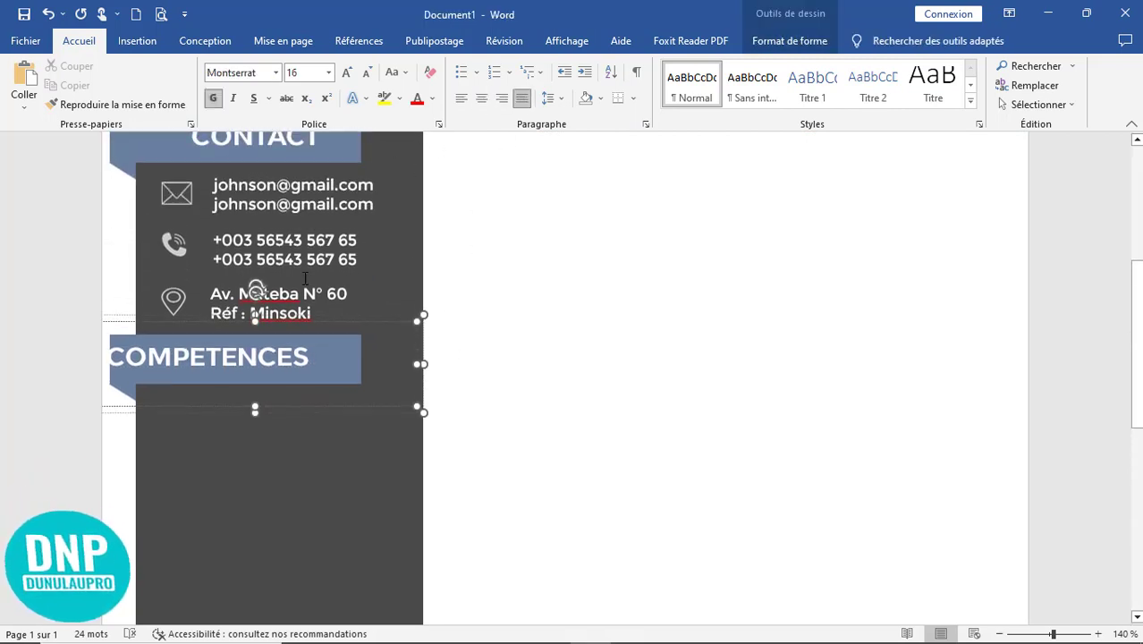
click(482, 98)
click(523, 99)
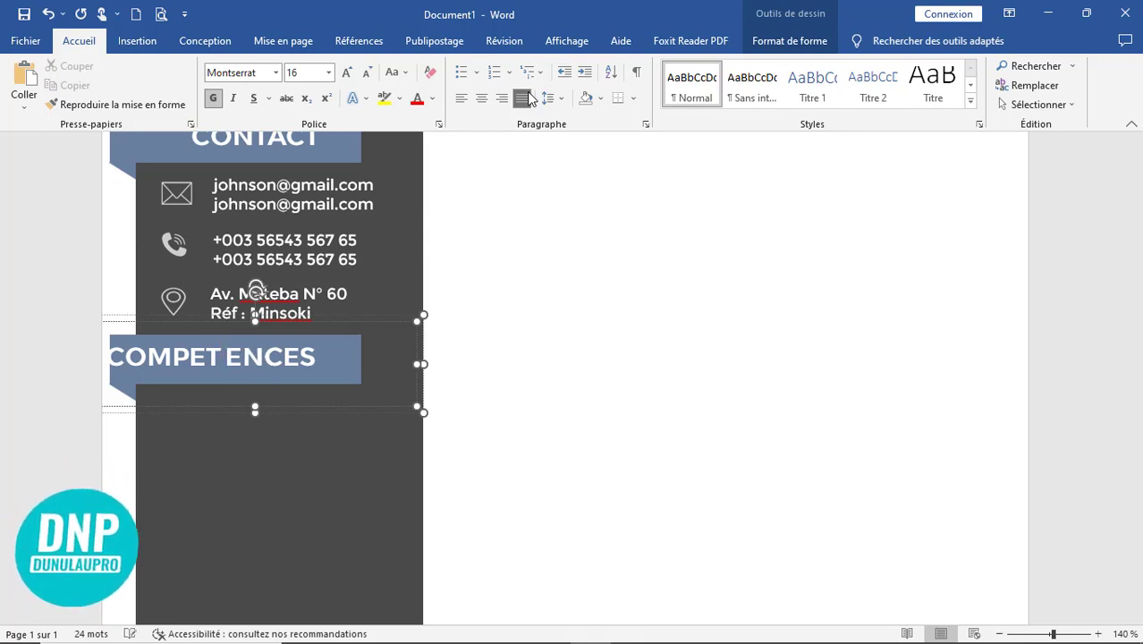
click(49, 13)
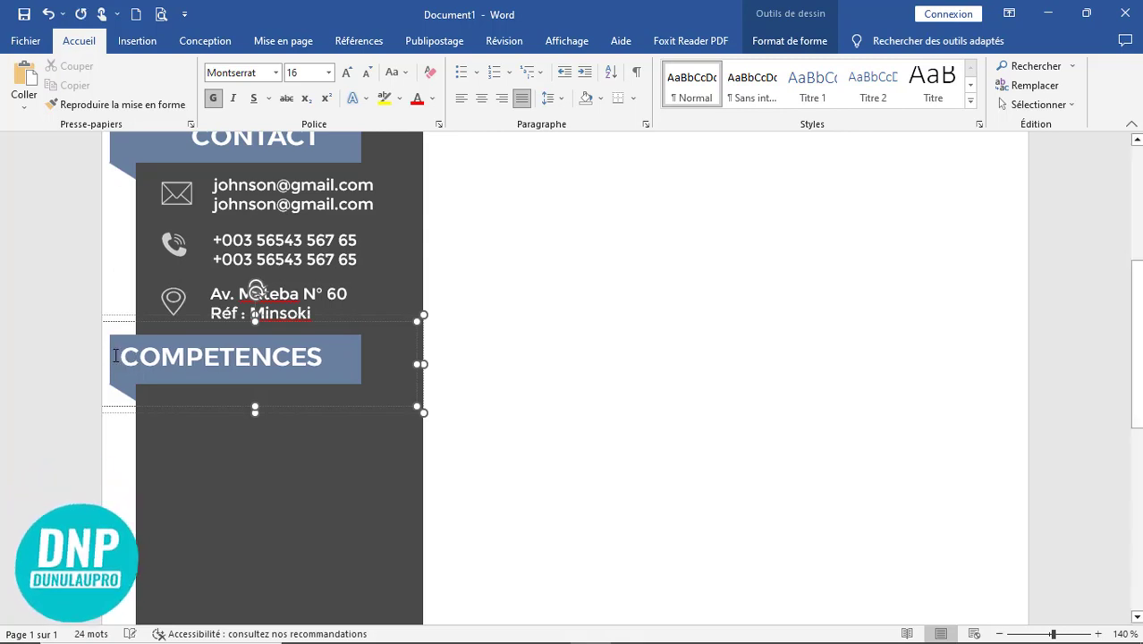
click(569, 395)
Review the Photoshop-to-CSS skills list under COMPETENCES and bring up the Insertion commands.
scroll(211, 347, down, 3)
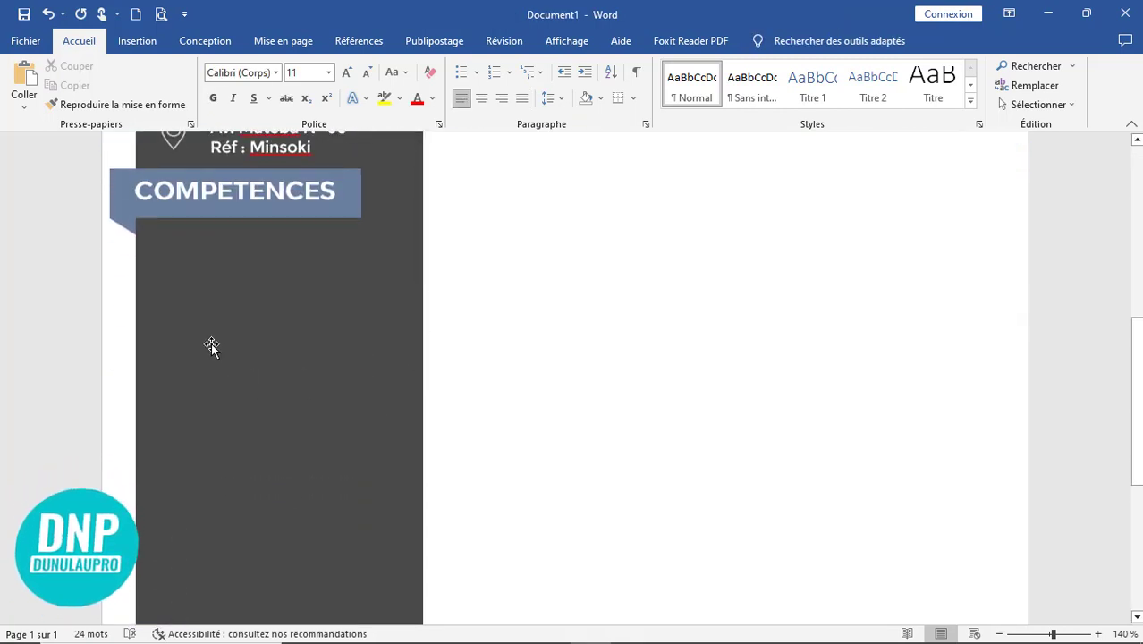
scroll(363, 475, down, 3)
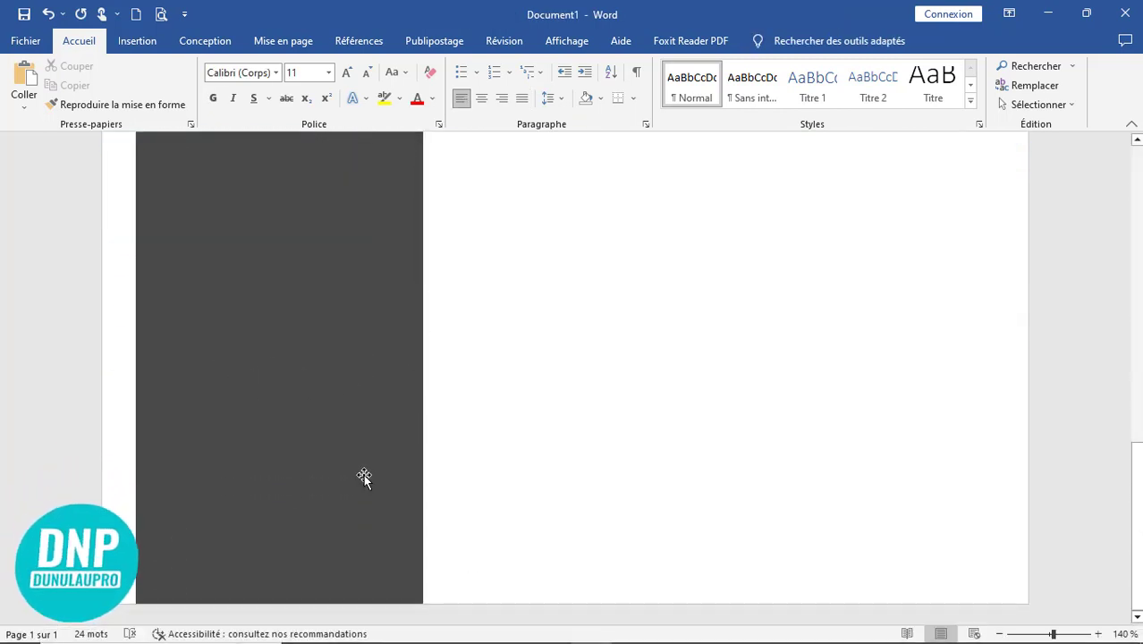
scroll(363, 474, up, 2)
scroll(364, 474, up, 2)
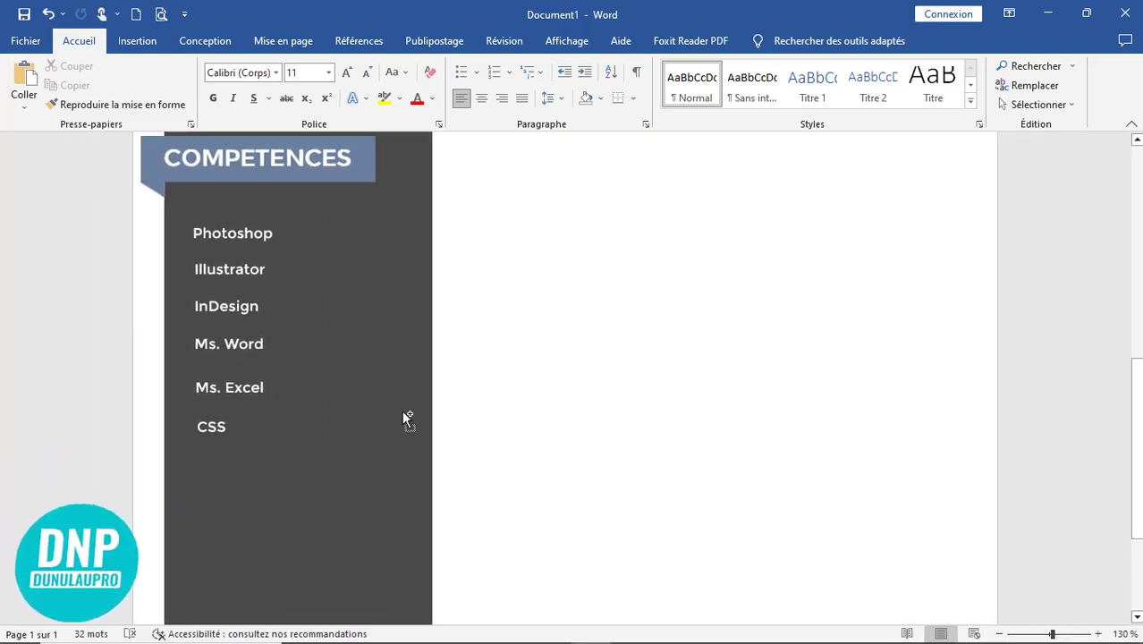
scroll(405, 418, up, 2)
click(137, 40)
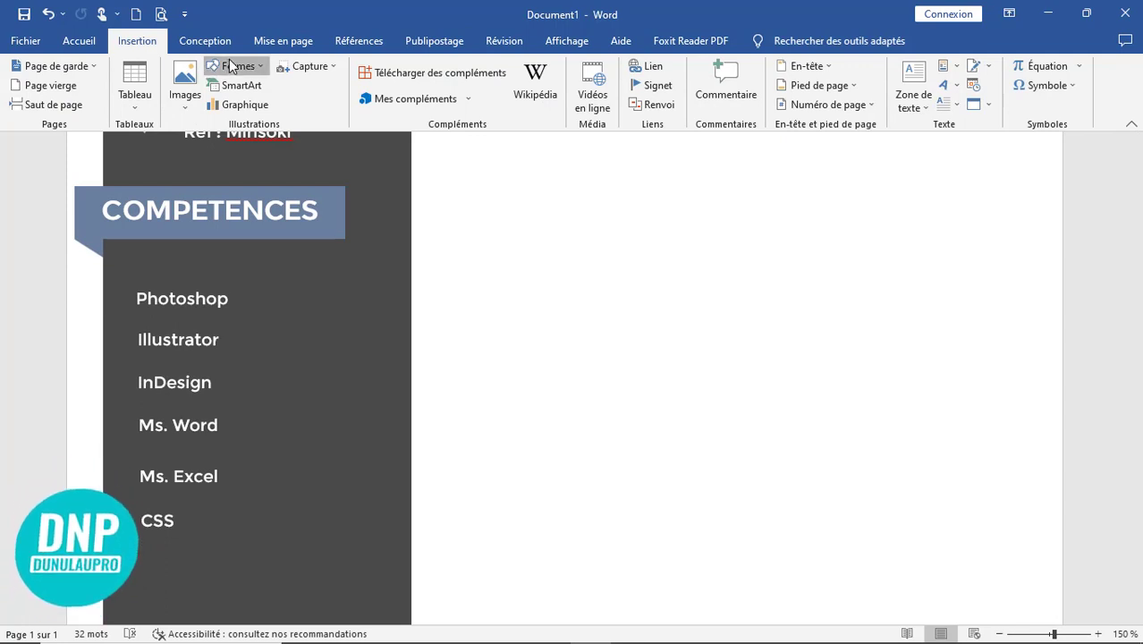
Draw a small rectangle beside the Ms. Excel entry.
click(234, 67)
click(296, 105)
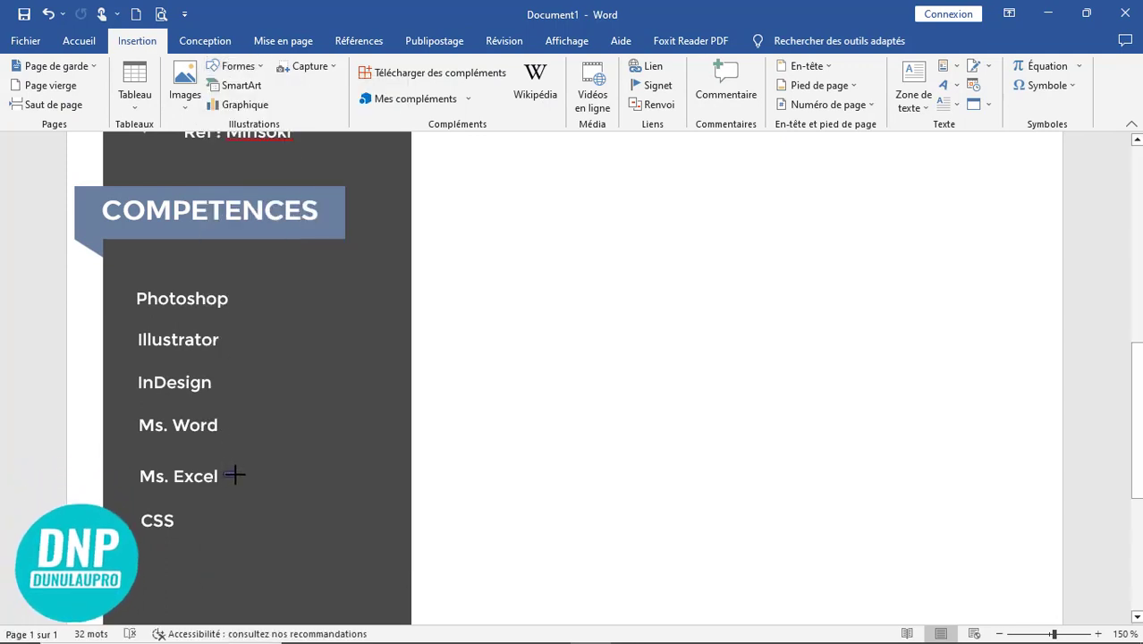
drag(237, 477, 243, 482)
Give the small bar no outline and a light grey fill.
click(362, 85)
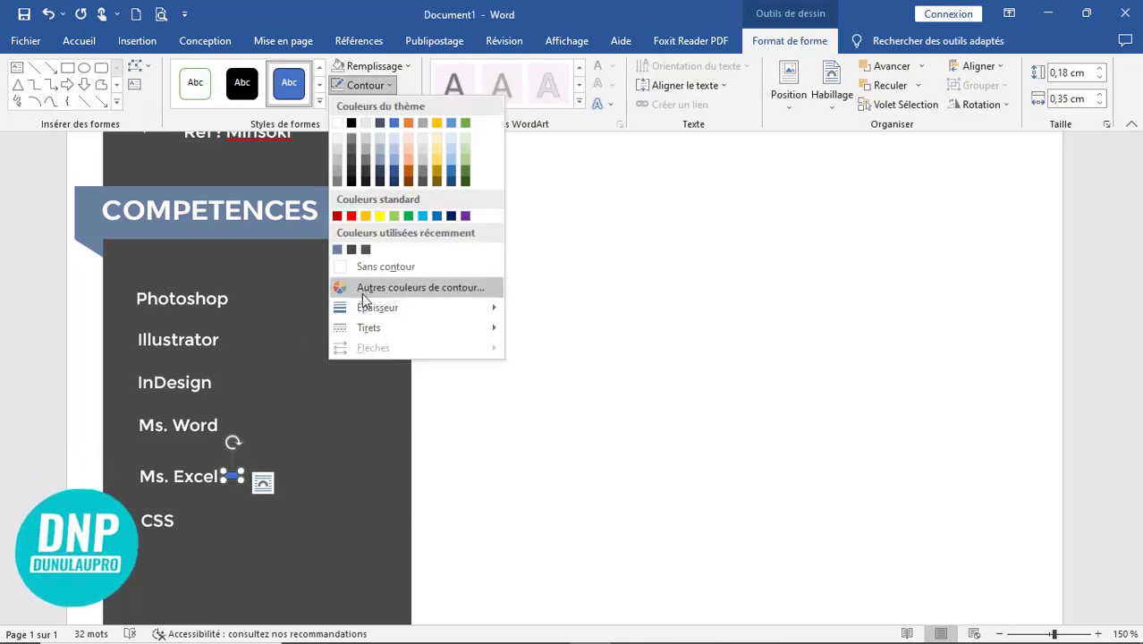
click(368, 266)
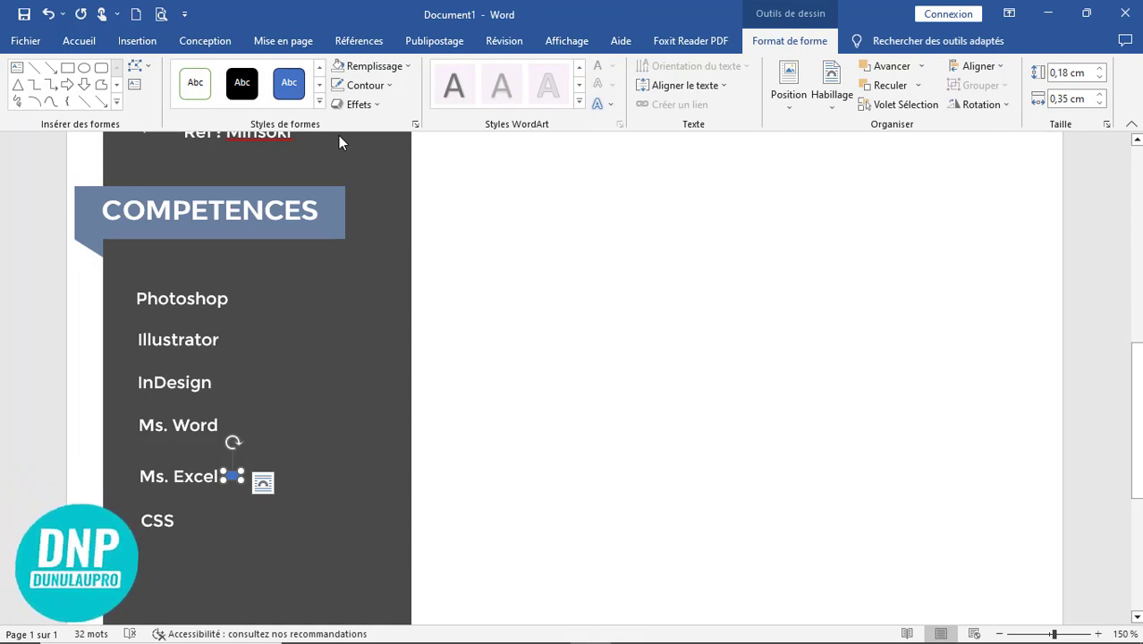
click(370, 65)
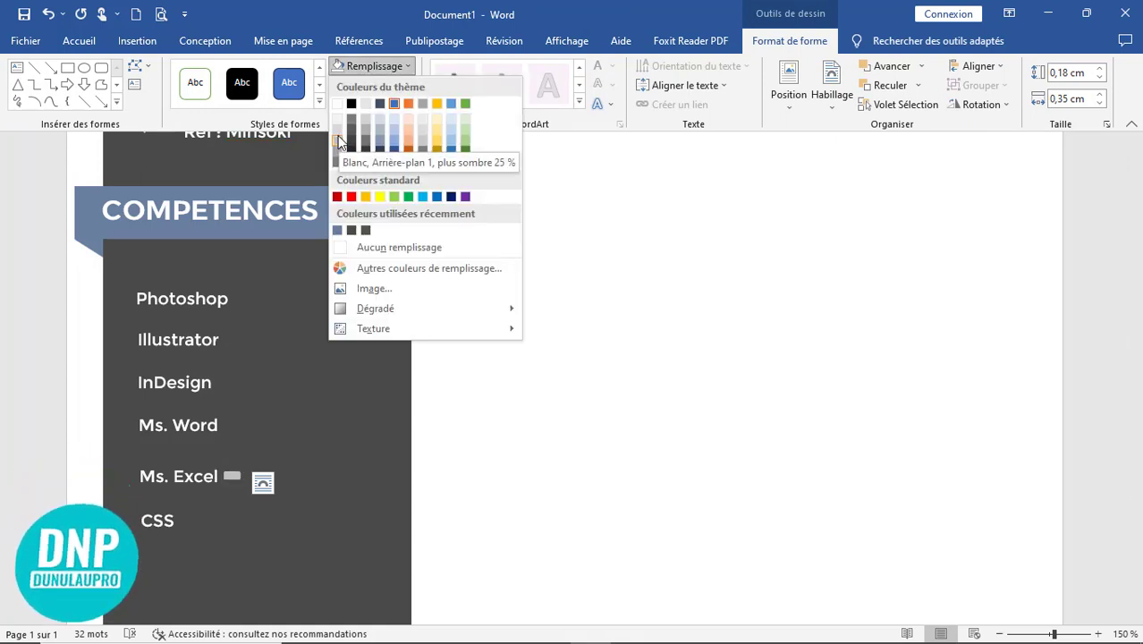
click(339, 141)
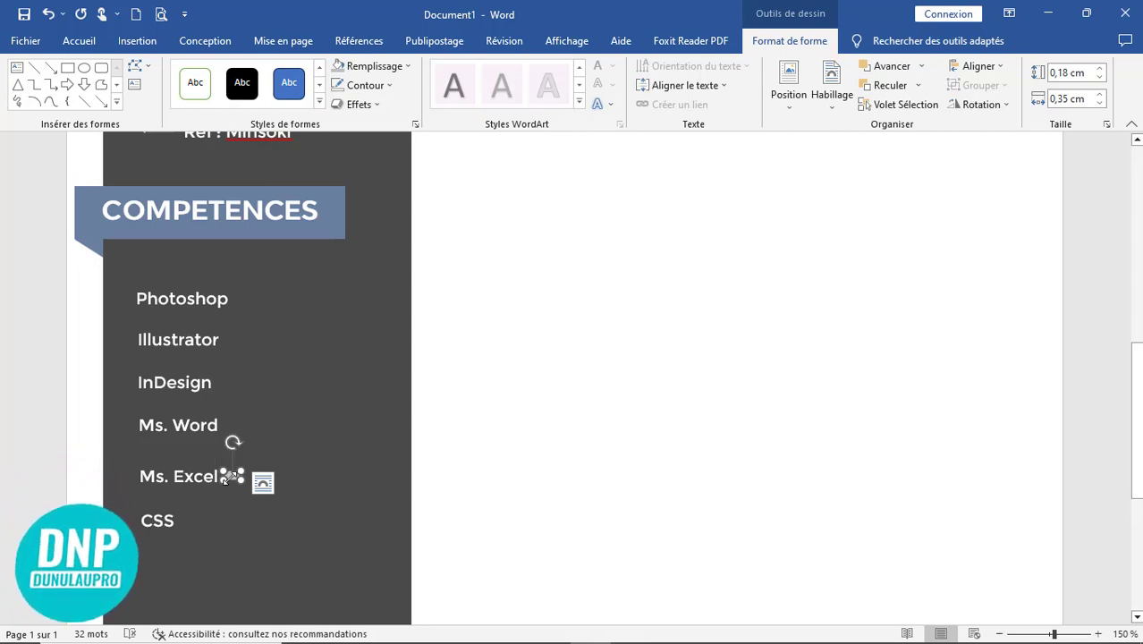
Duplicate the grey bar into a row of seven beside Ms. Excel and select all seven.
drag(226, 479, 341, 484)
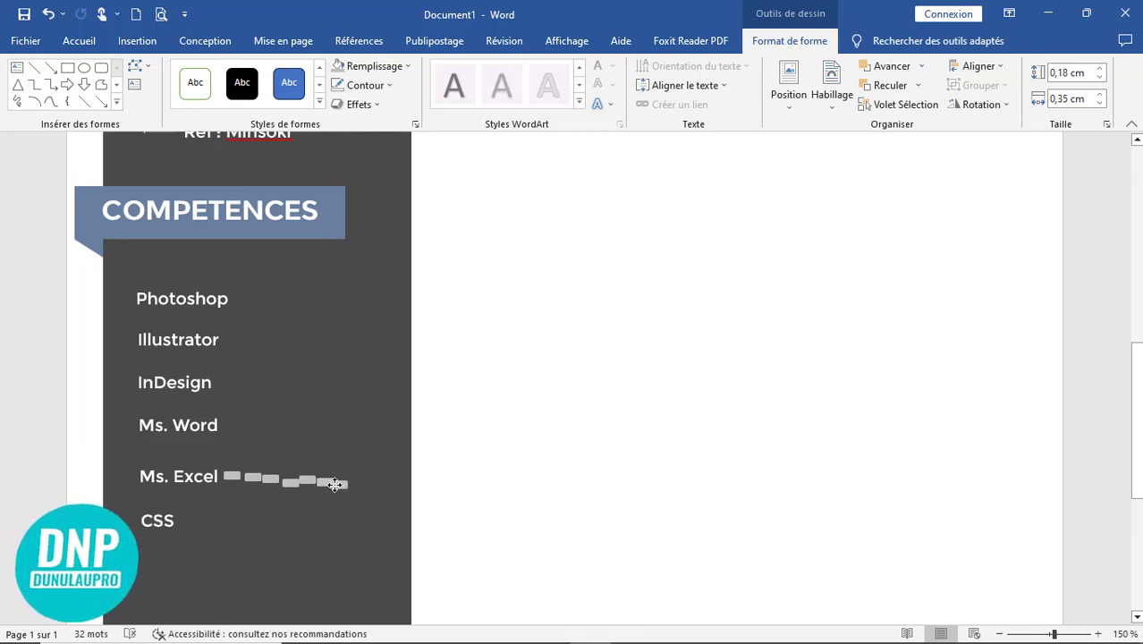
shift+click(228, 478)
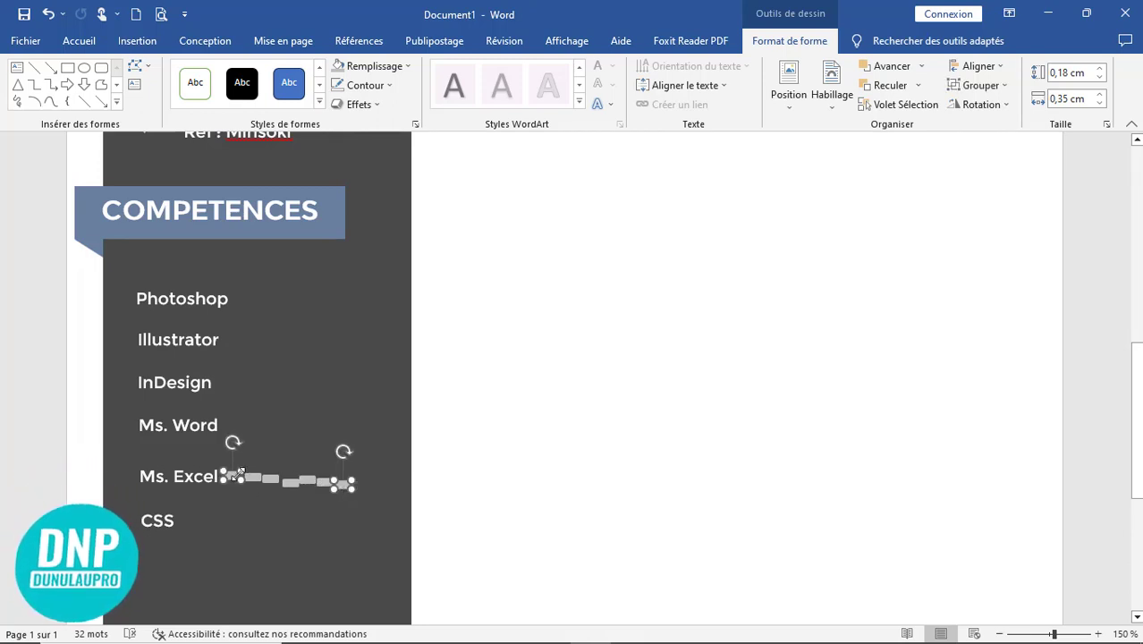
shift+click(249, 478)
shift+click(272, 478)
shift+click(292, 480)
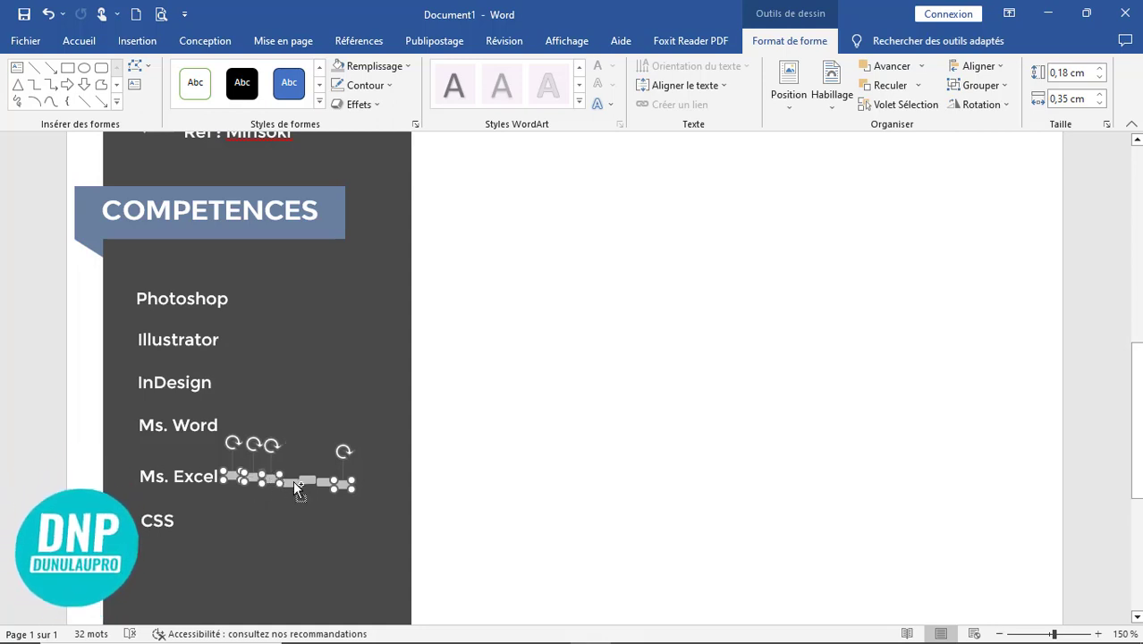
shift+click(315, 484)
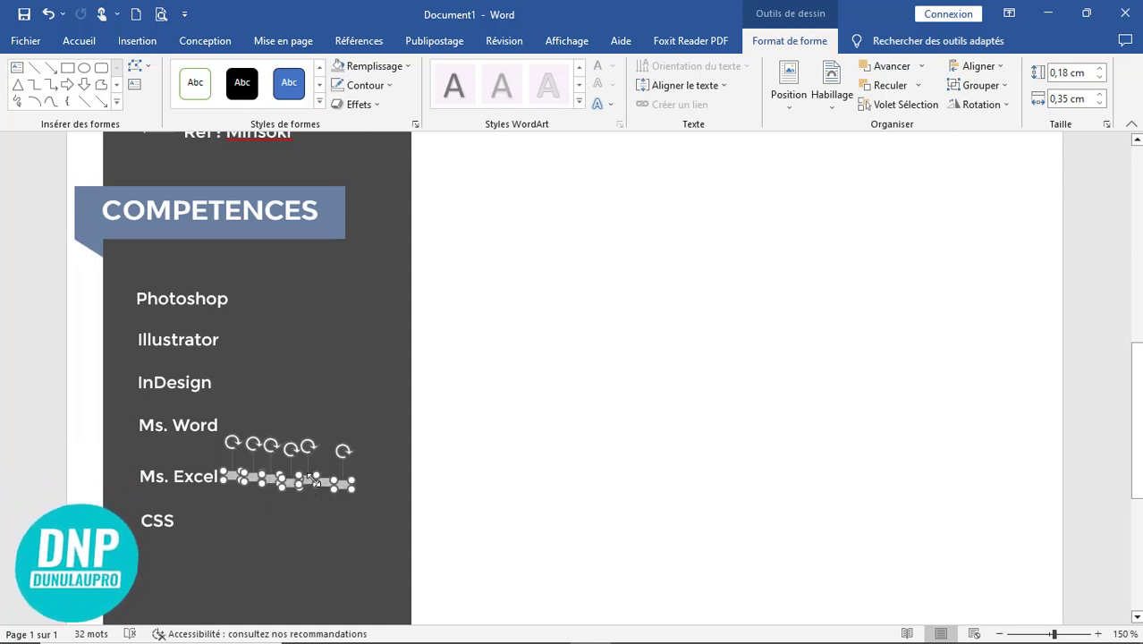
shift+click(325, 488)
click(980, 68)
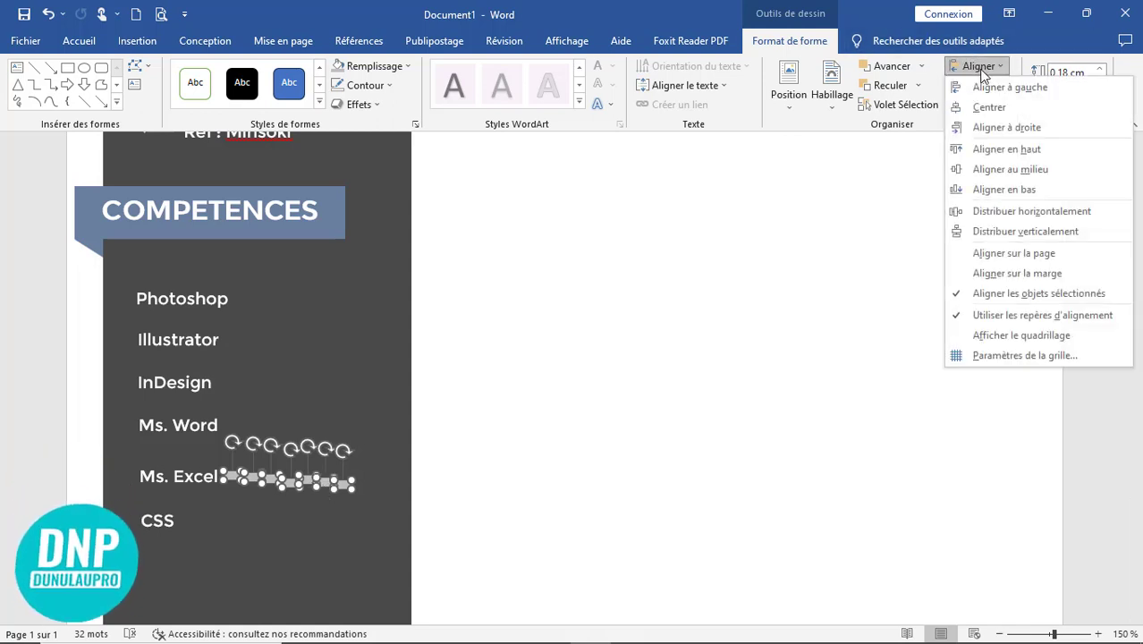
Align the seven grey bars along their middles and distribute them evenly.
click(1040, 111)
key(ctrl+z)
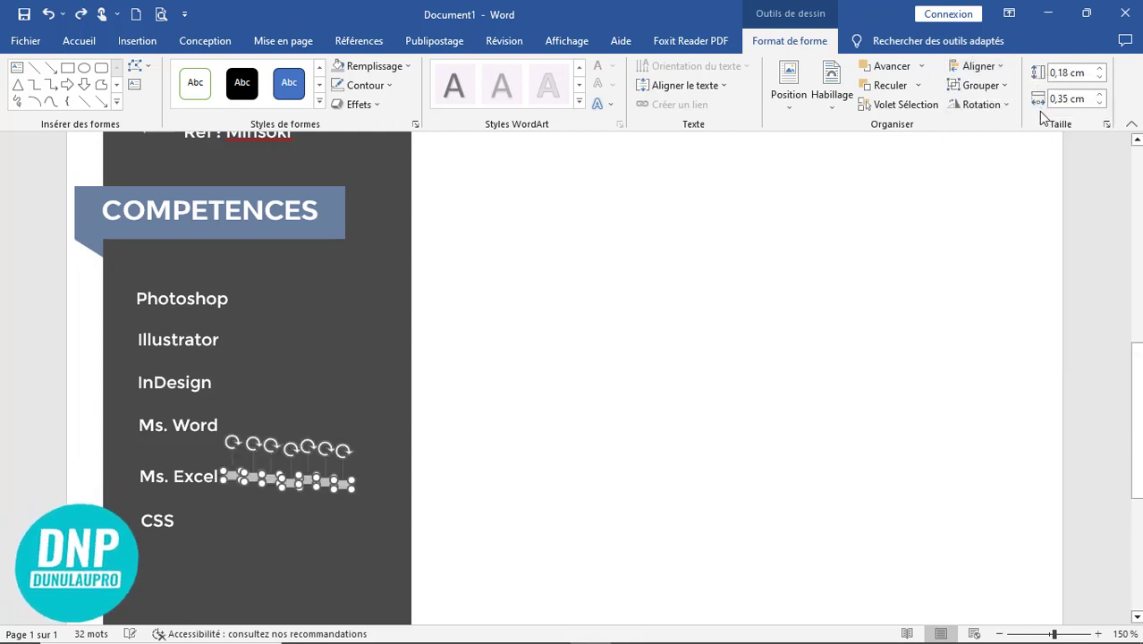
click(980, 66)
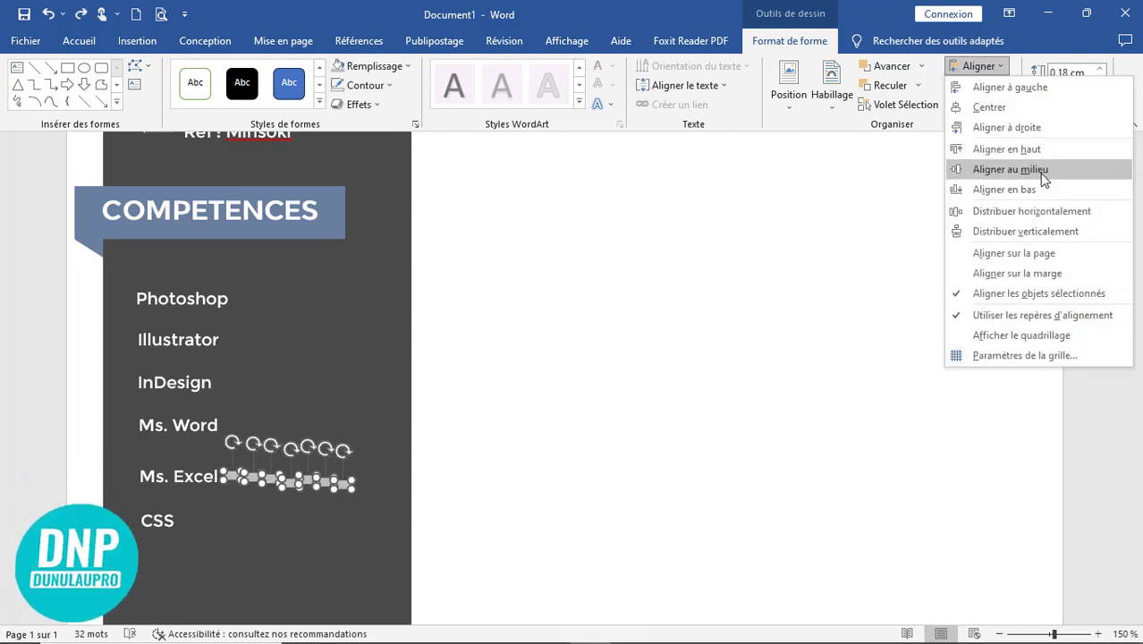
click(1042, 170)
click(980, 67)
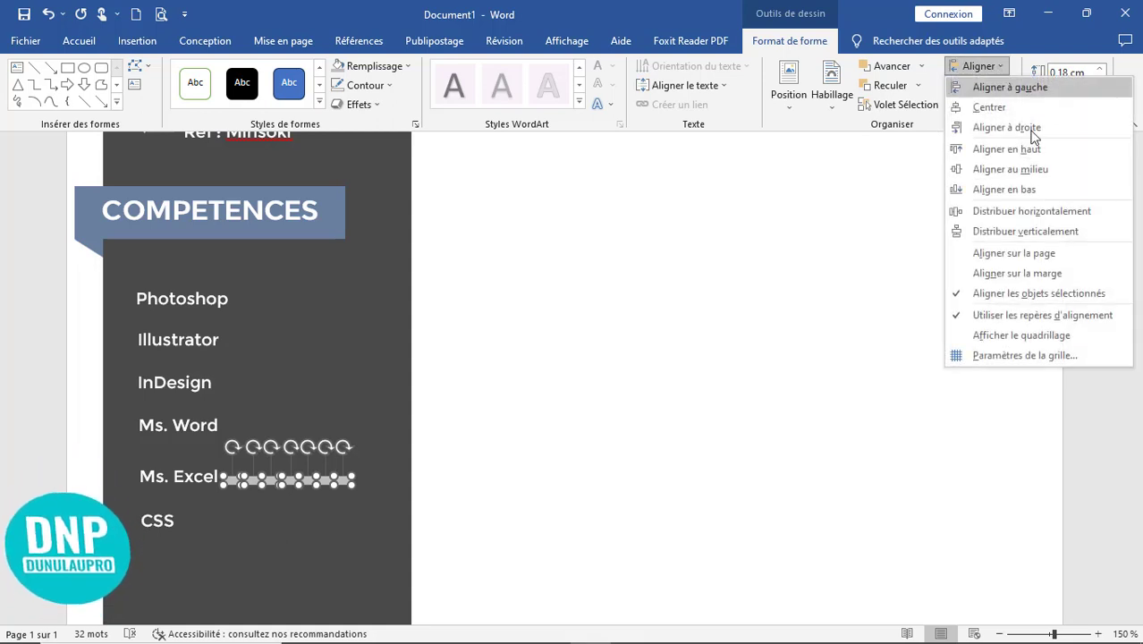
click(1045, 219)
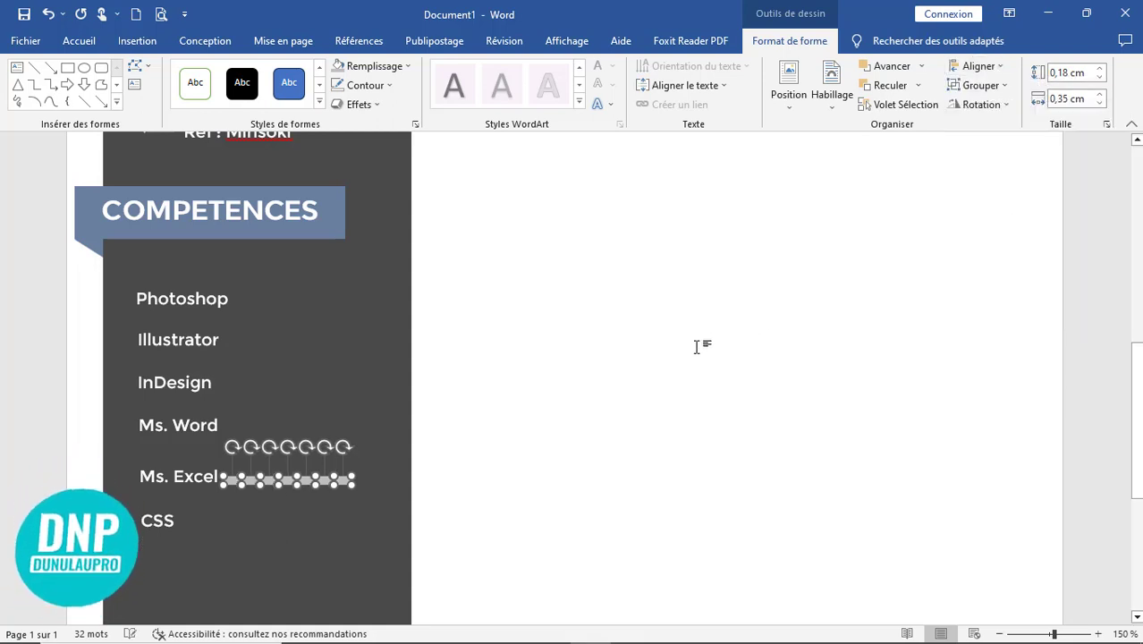
key(Up)
key(Up)
key(Up)
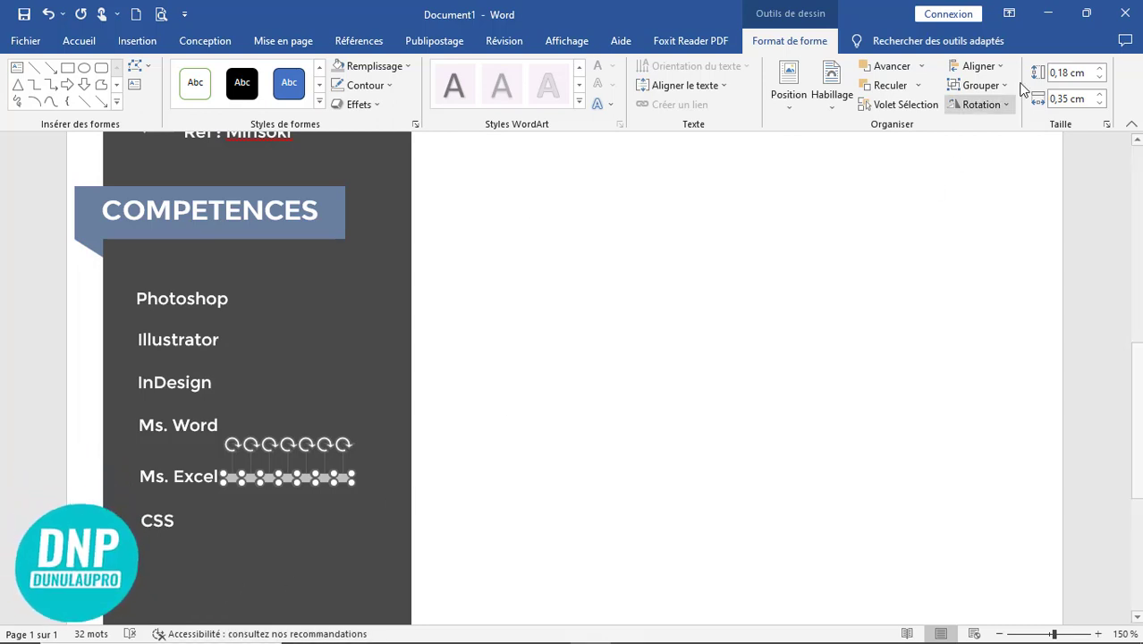
Group the seven bars into one 2.68 cm-wide skill bar and move it lower.
click(979, 85)
click(990, 107)
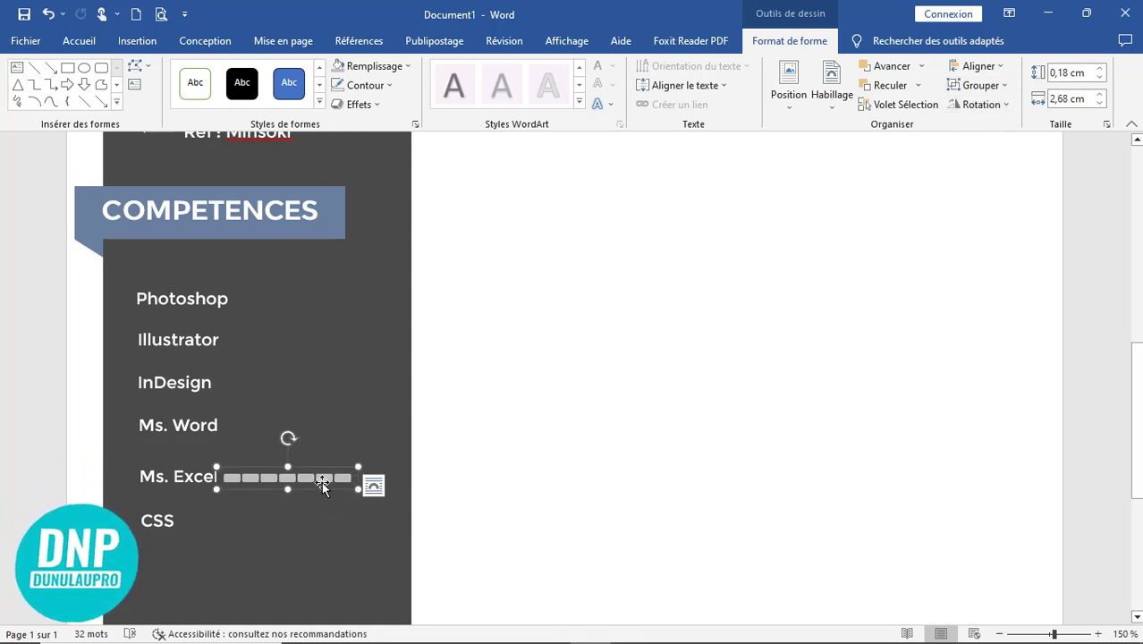
drag(321, 481, 328, 530)
Undo the move and copy the dashed bar down beside the CSS entry.
key(ctrl+z)
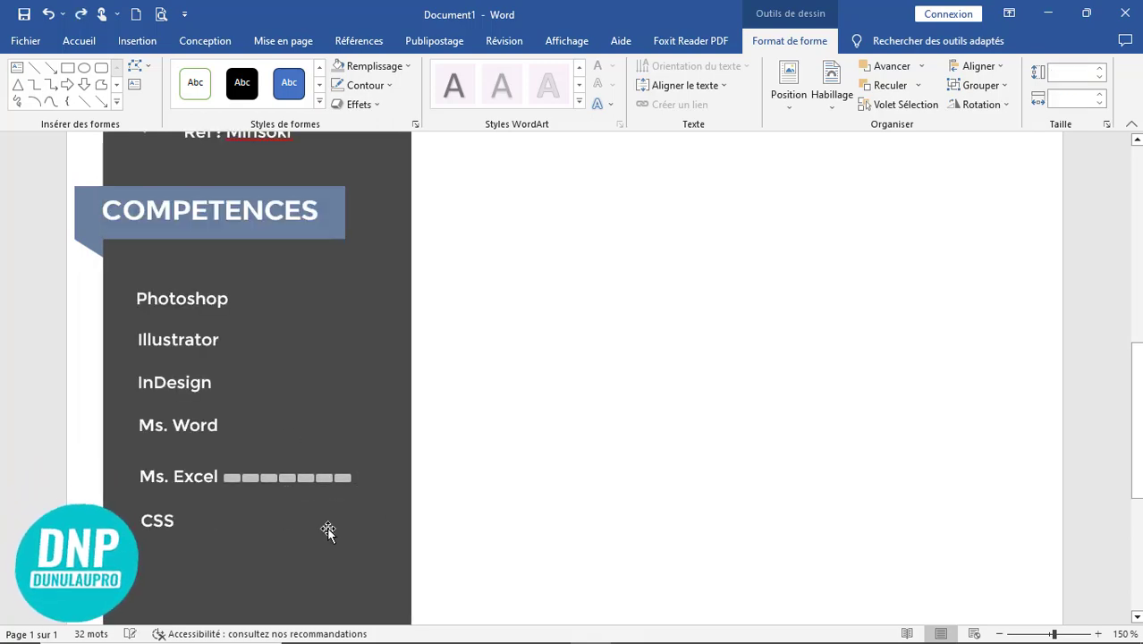
scroll(620, 417, up, 5)
scroll(462, 407, down, 5)
click(461, 408)
click(259, 430)
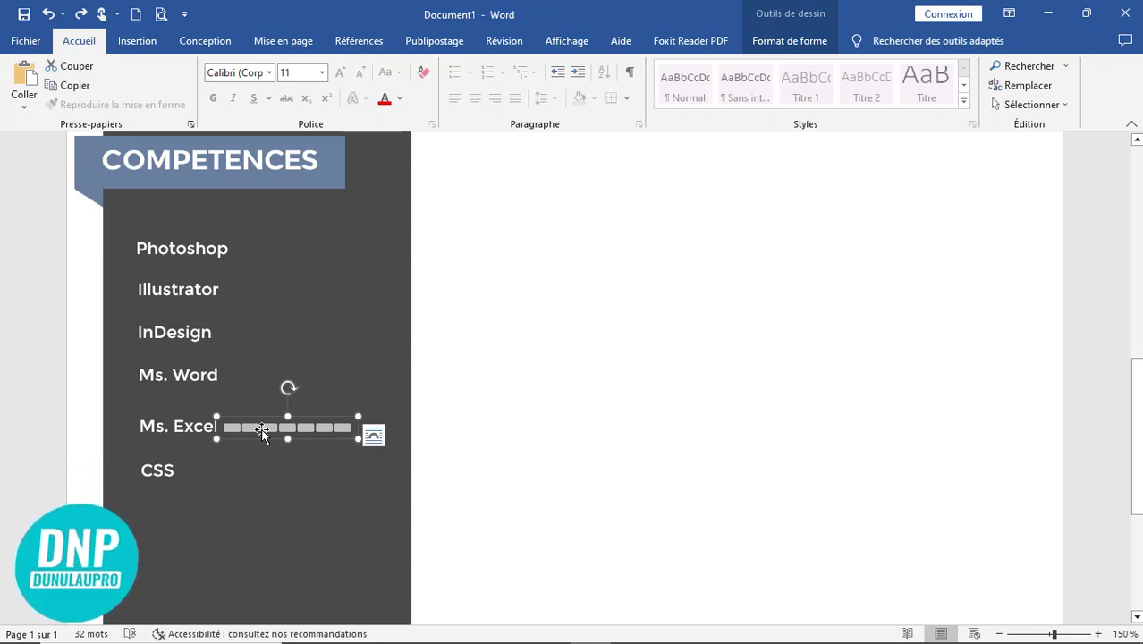
drag(263, 434, 260, 472)
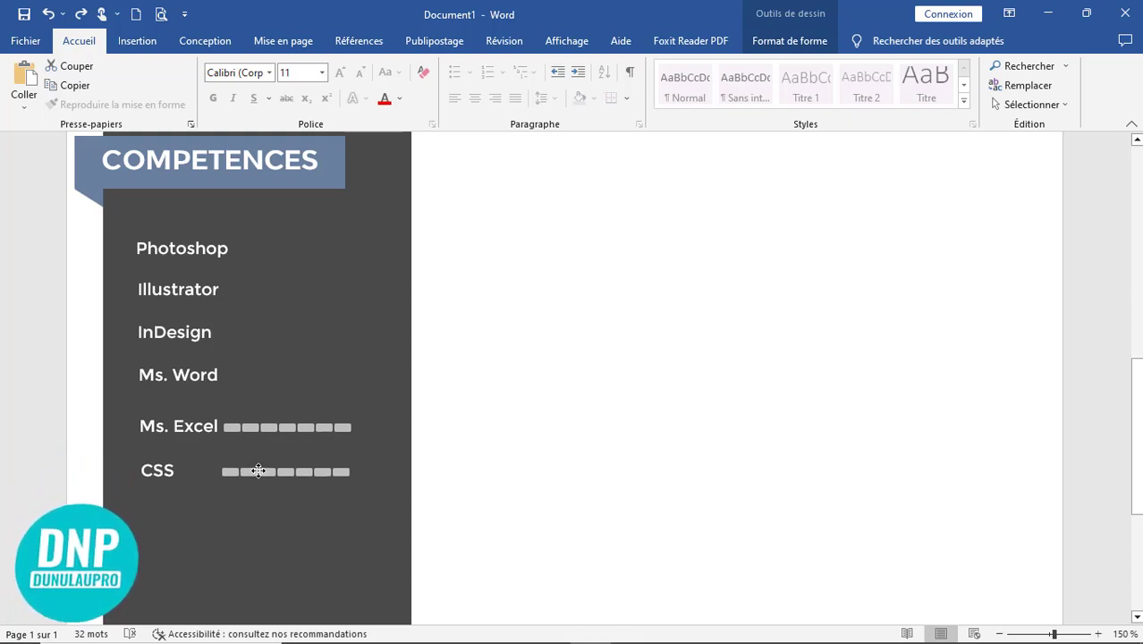
click(258, 433)
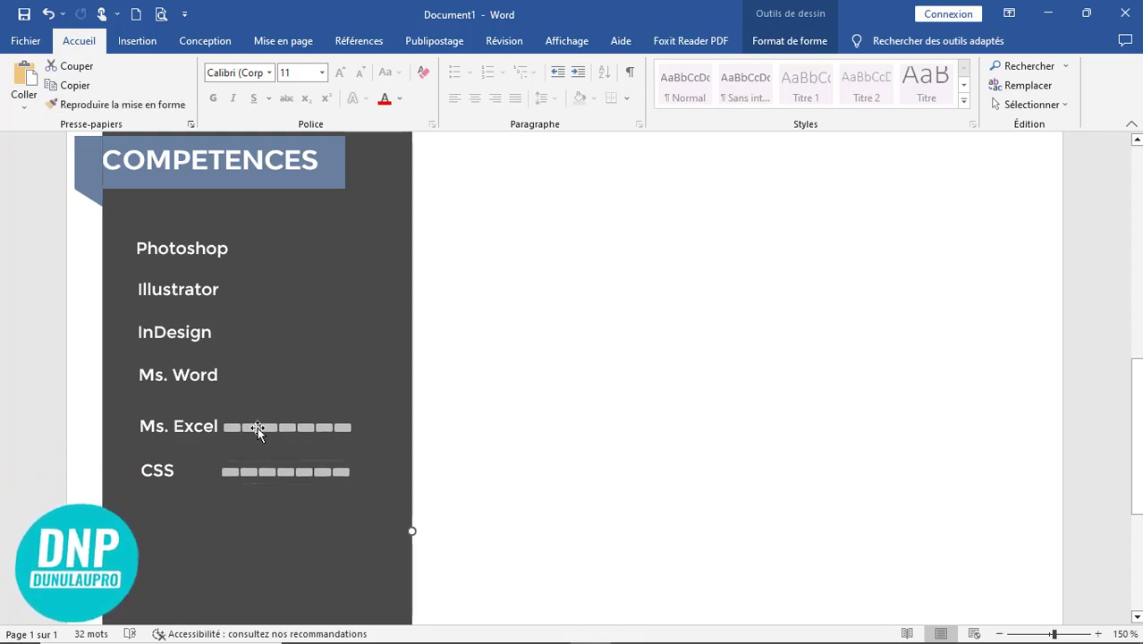
Copy the Ms. Excel and CSS bars up beside InDesign and Ms. Word.
click(258, 429)
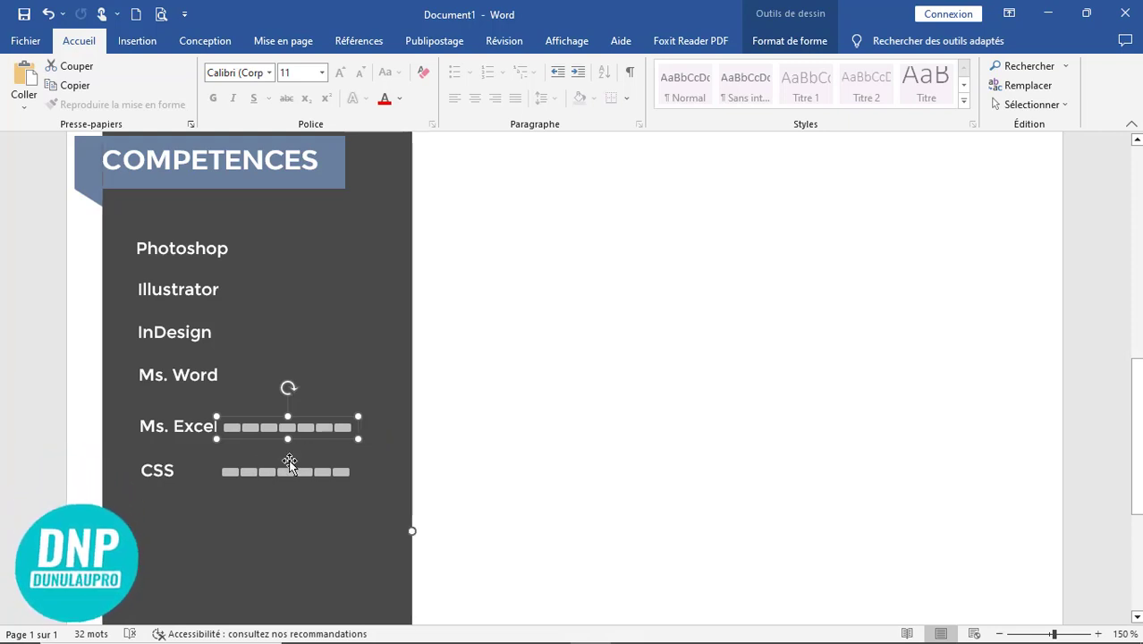
shift+click(278, 474)
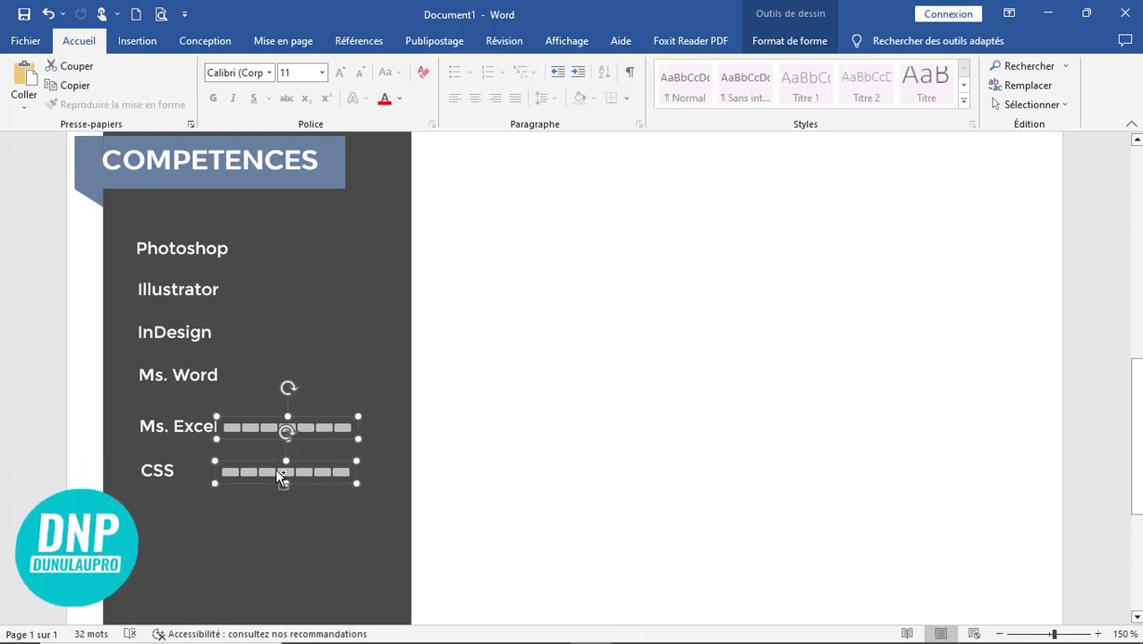
drag(277, 474, 282, 382)
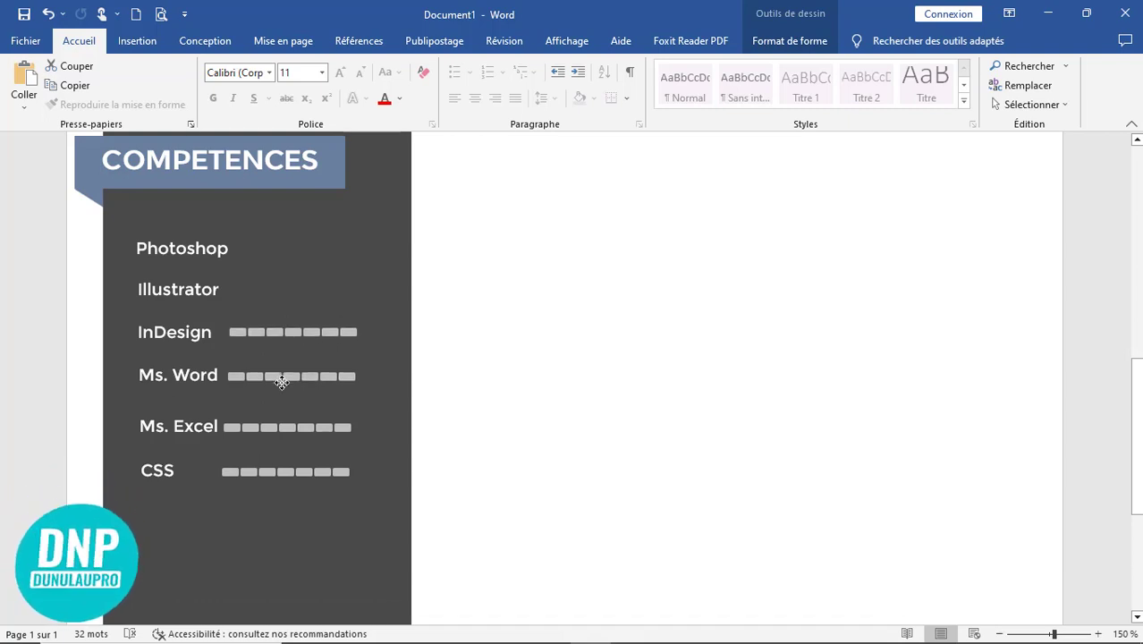
drag(282, 382, 286, 358)
click(528, 421)
scroll(527, 421, up, 5)
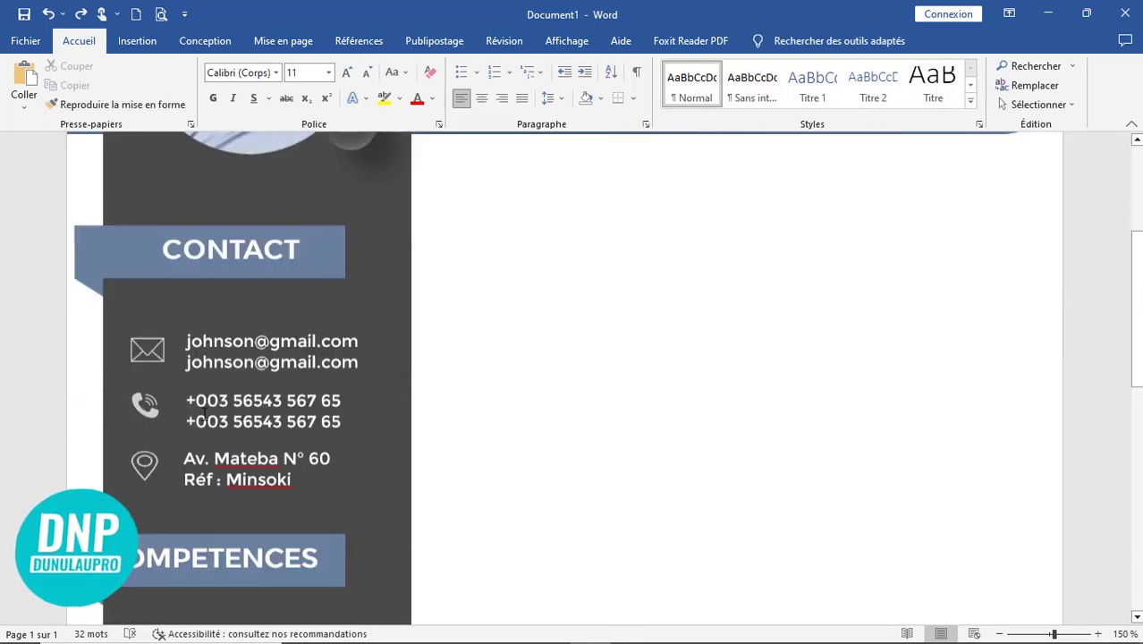
scroll(258, 486, down, 4)
click(259, 447)
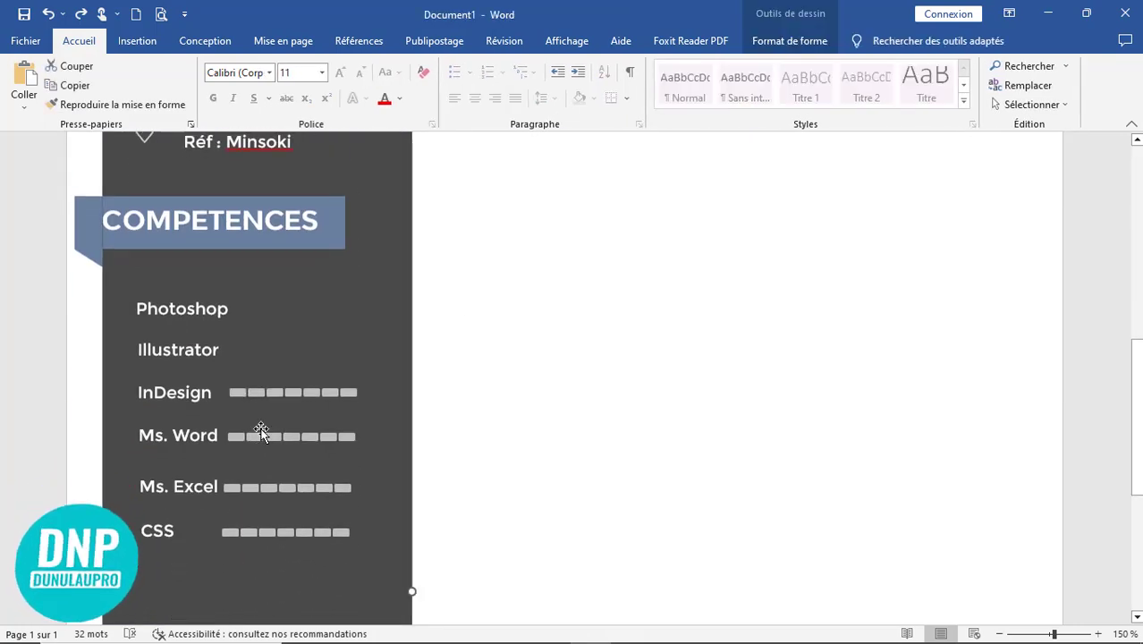
key(ctrl+v)
click(792, 42)
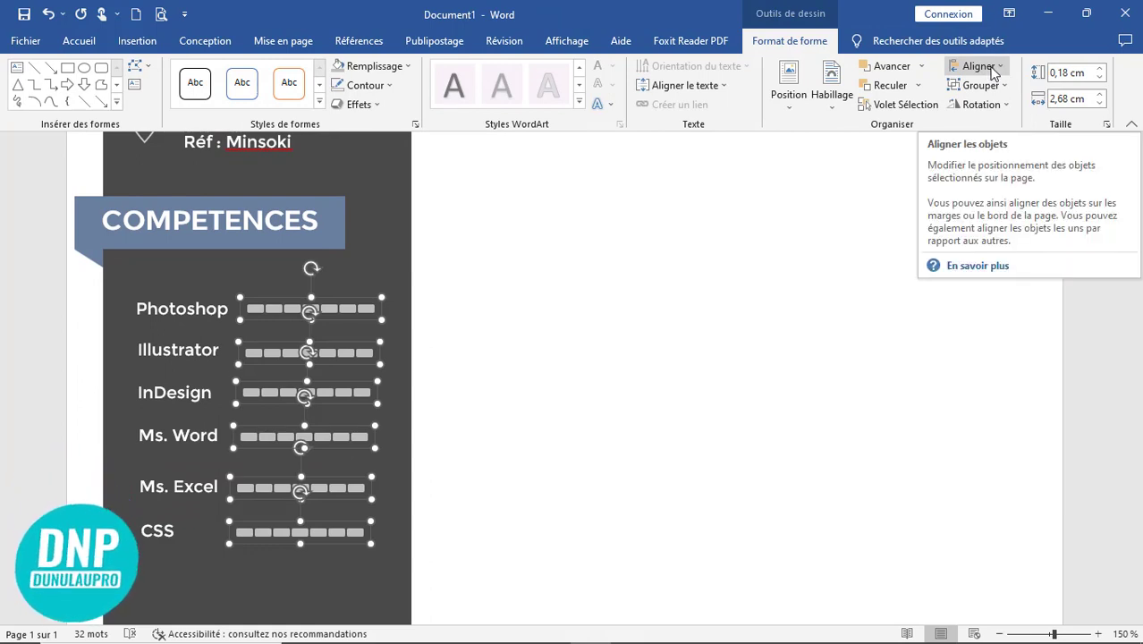
click(995, 71)
click(1011, 169)
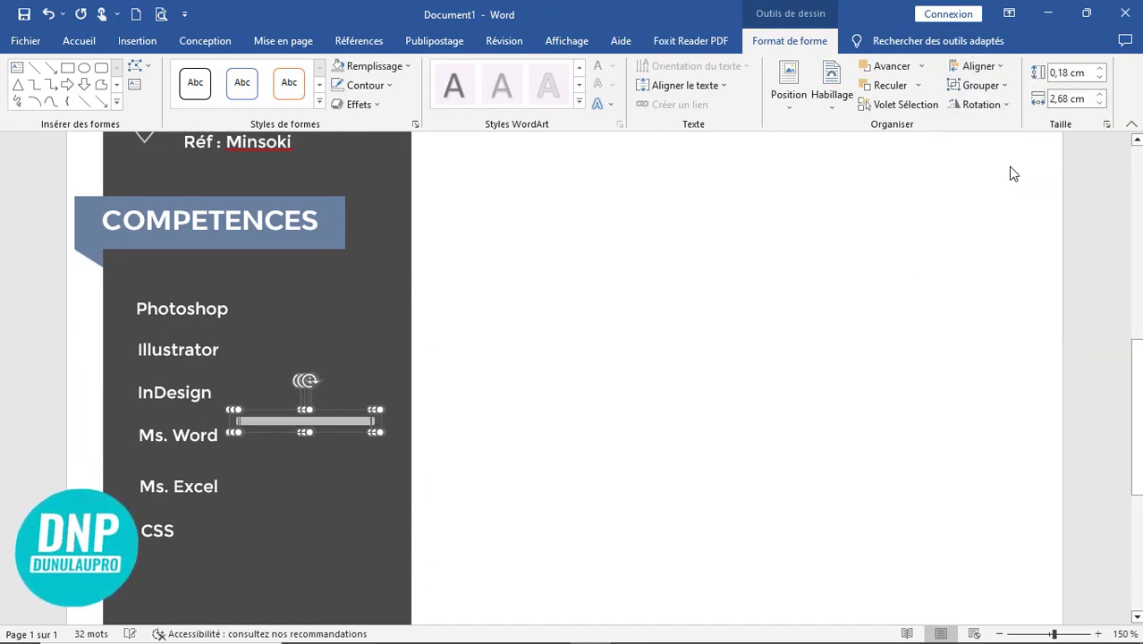
key(ctrl+z)
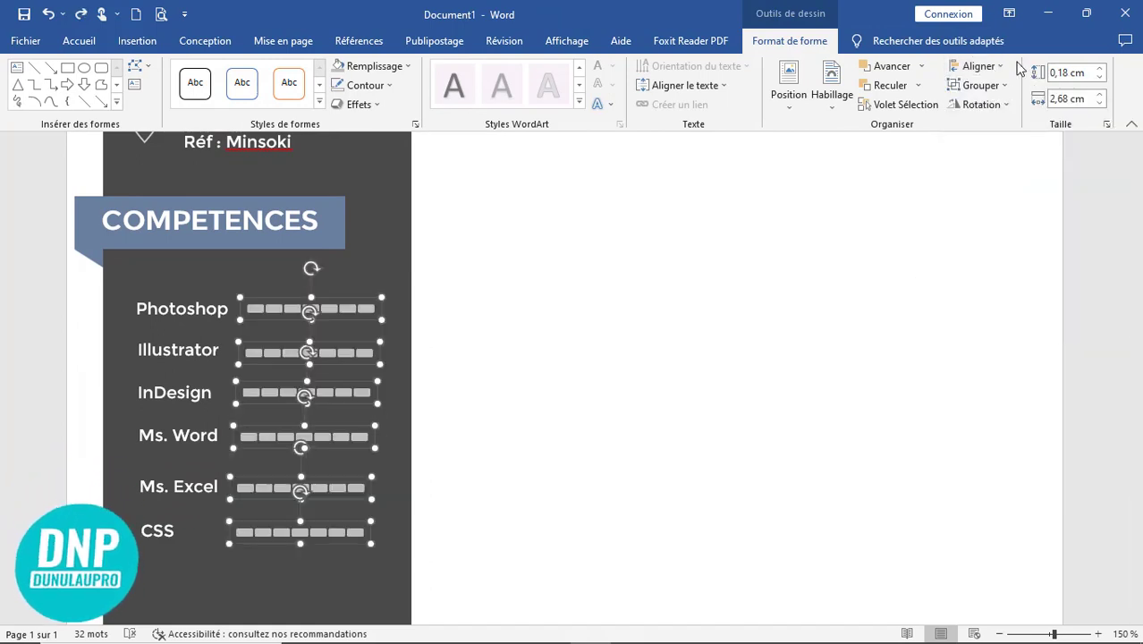
click(984, 66)
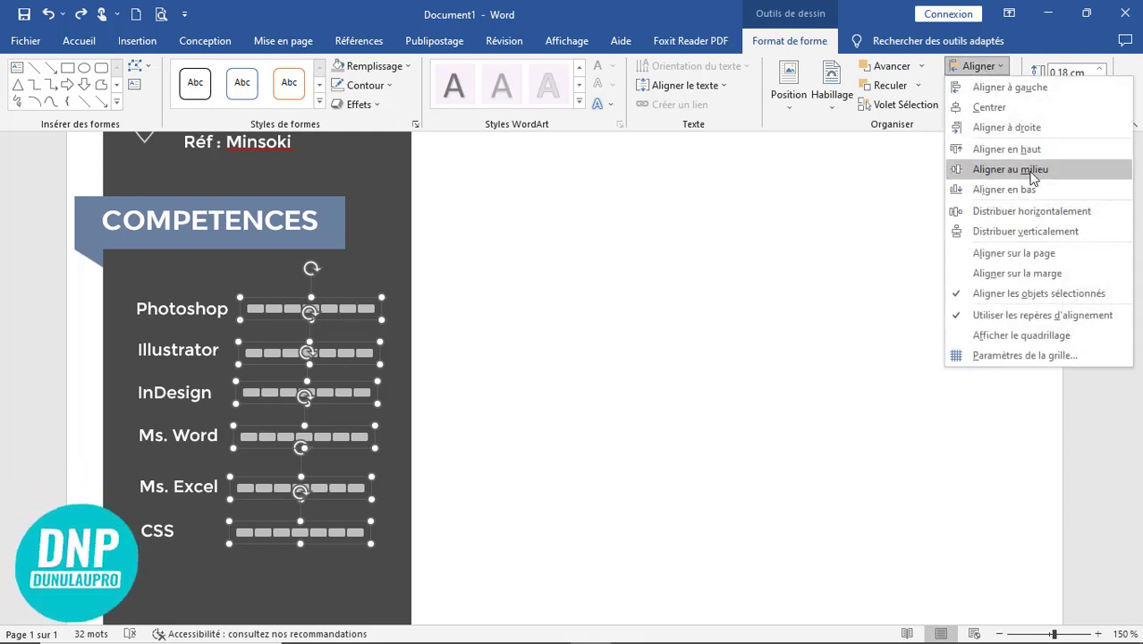
click(1020, 88)
click(977, 66)
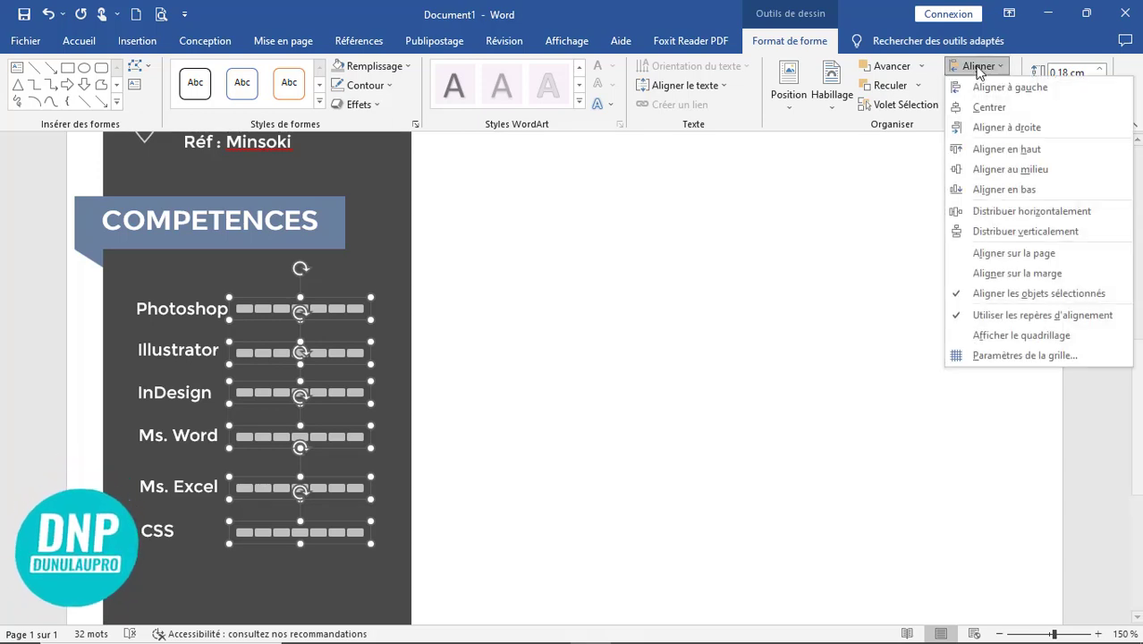
click(1035, 232)
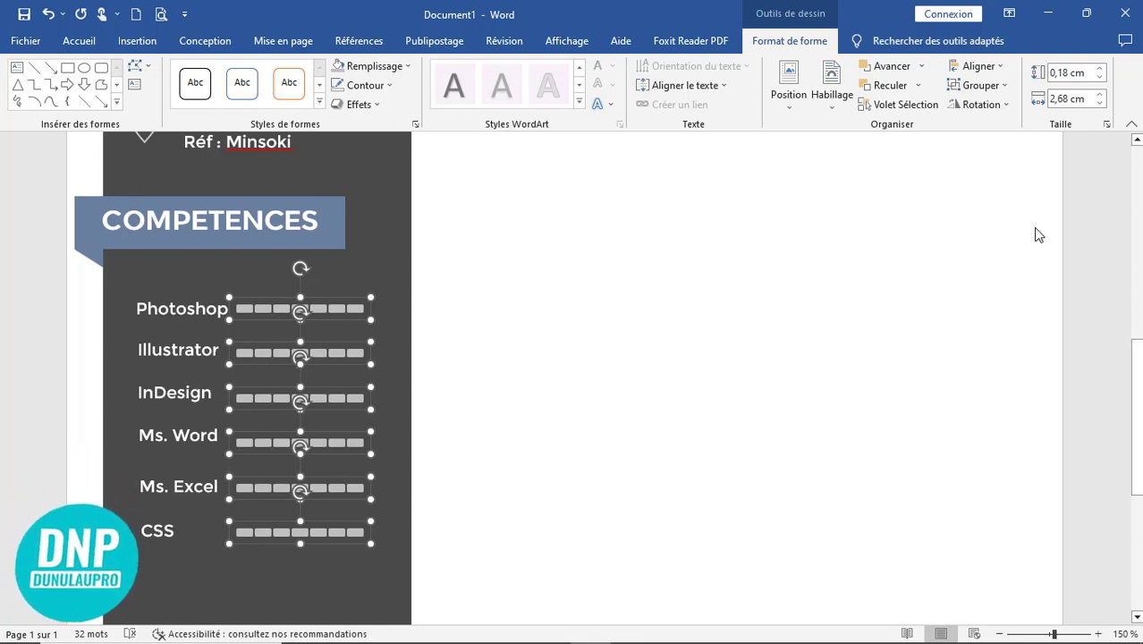
click(203, 395)
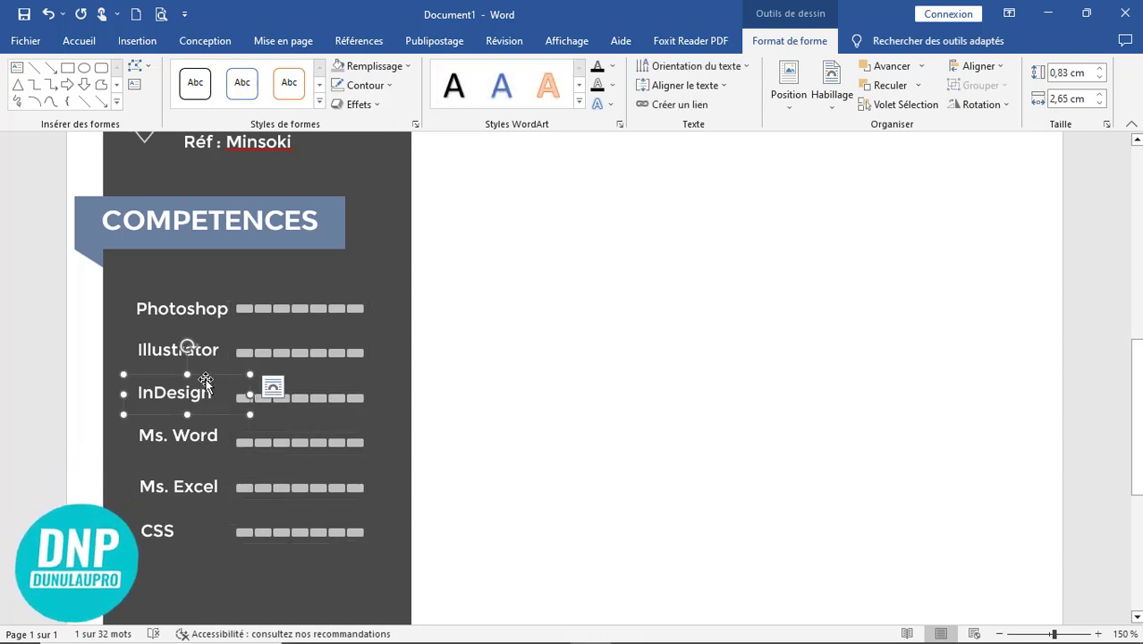
drag(205, 381, 207, 382)
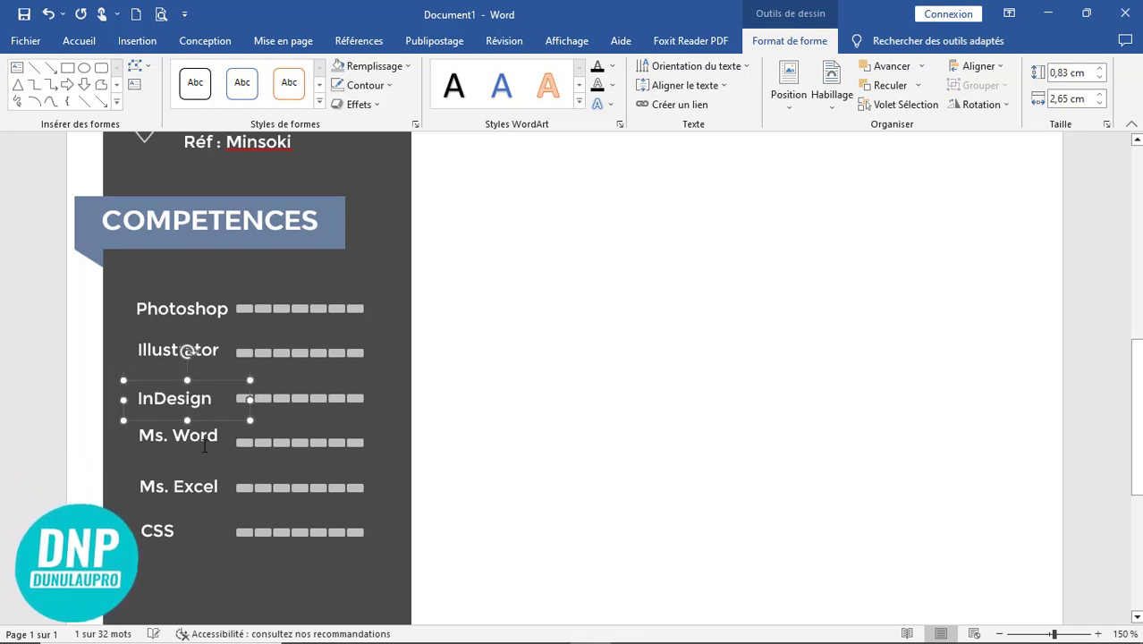
click(205, 443)
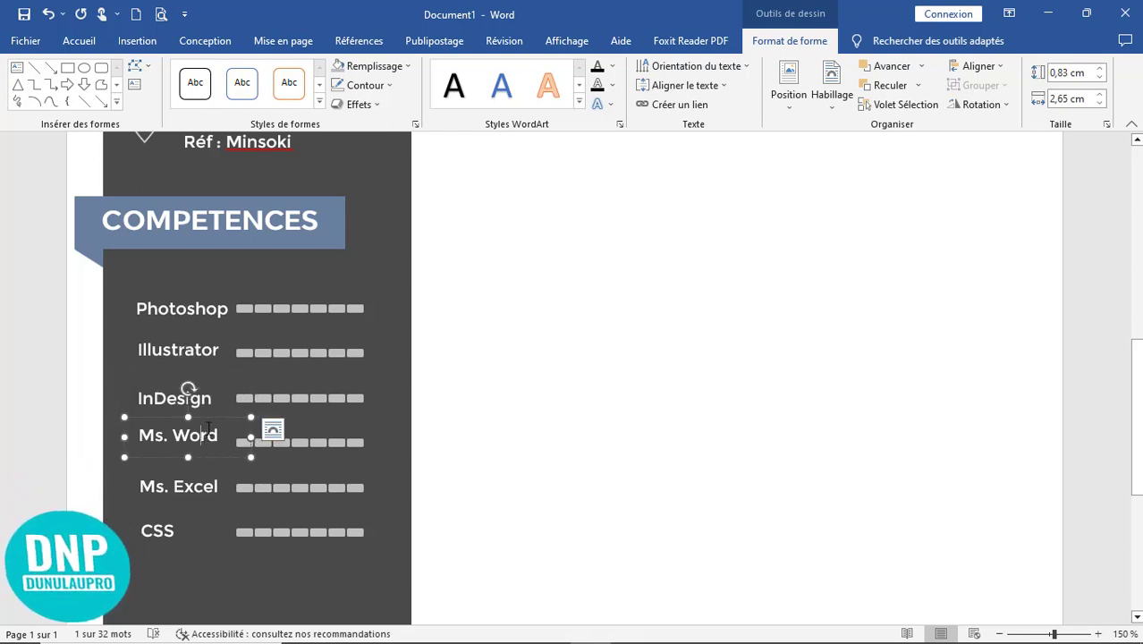
click(206, 484)
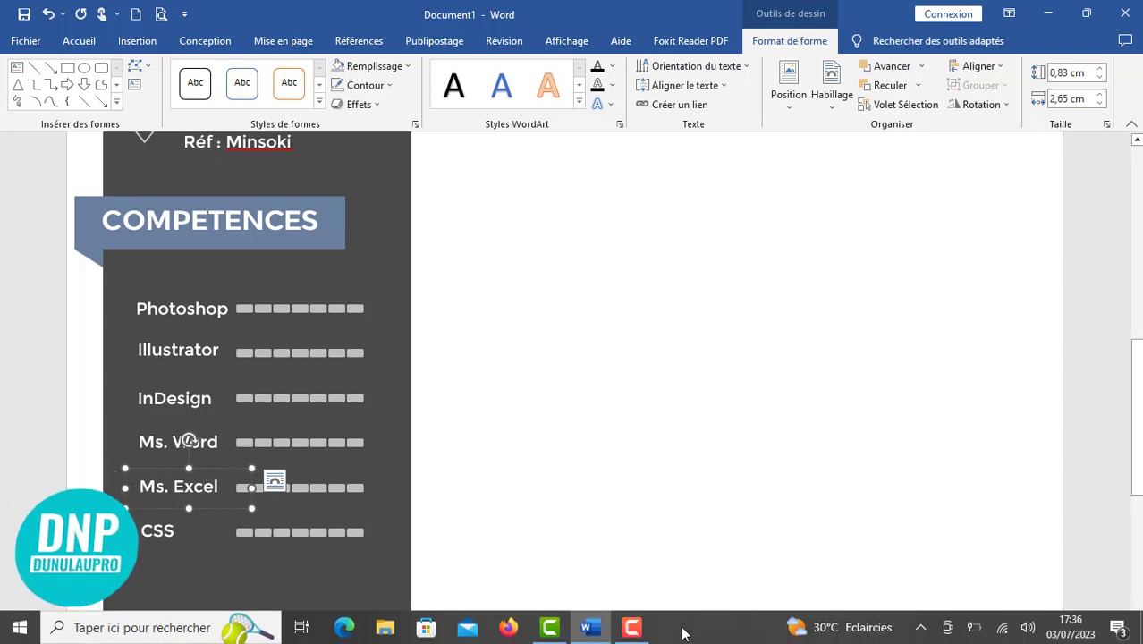
click(191, 532)
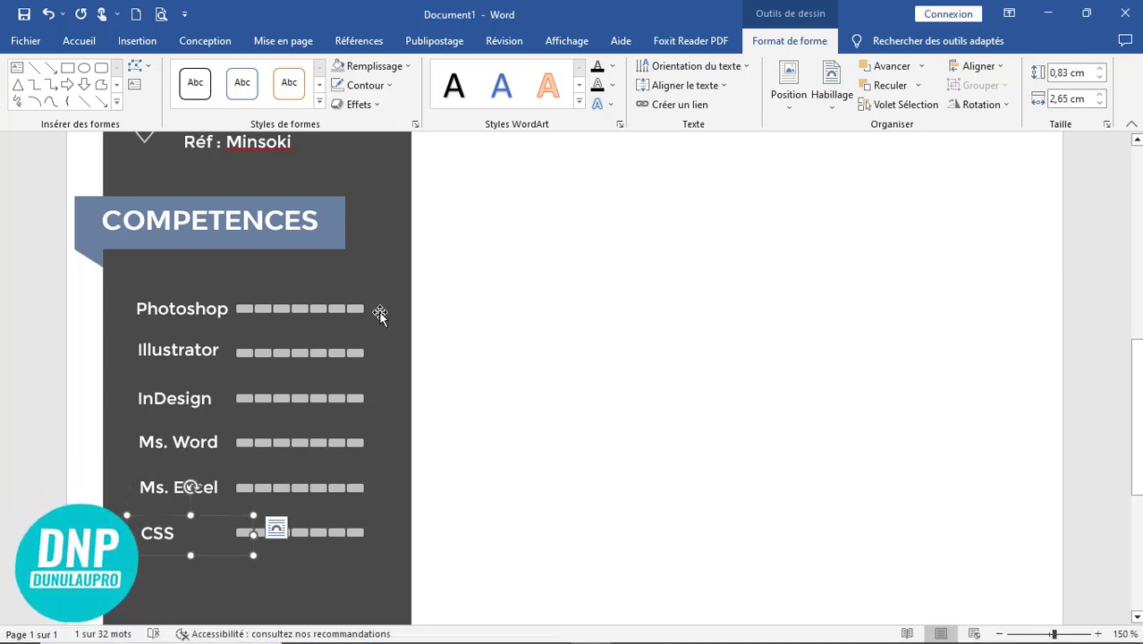
click(356, 310)
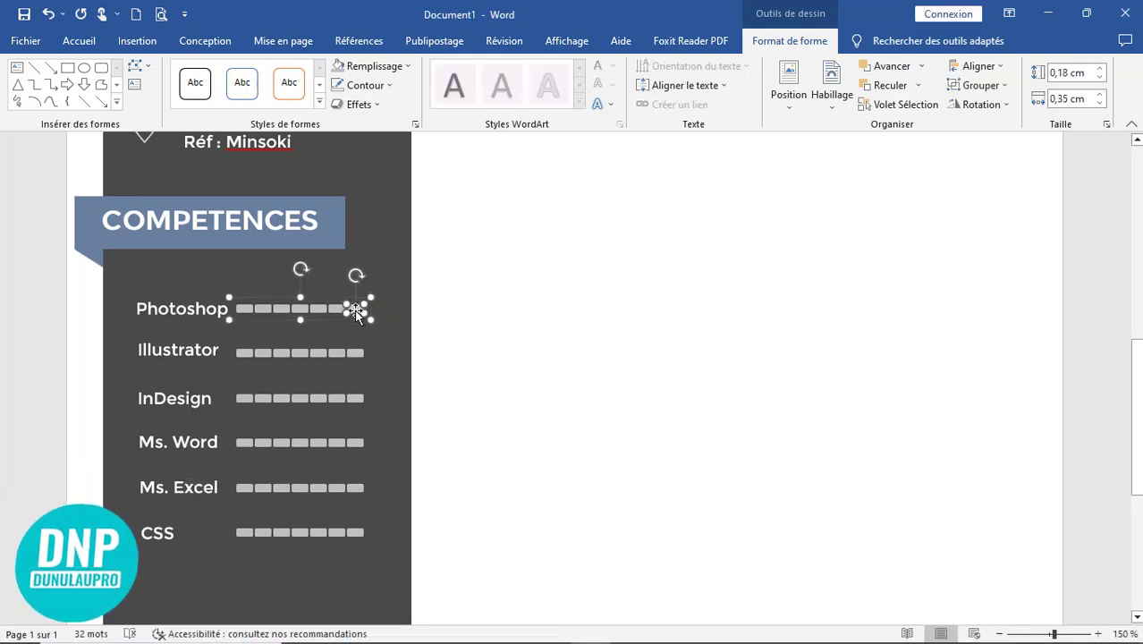
Make the rightmost squares of the Photoshop rating bar white.
shift+click(338, 309)
shift+click(319, 309)
click(397, 66)
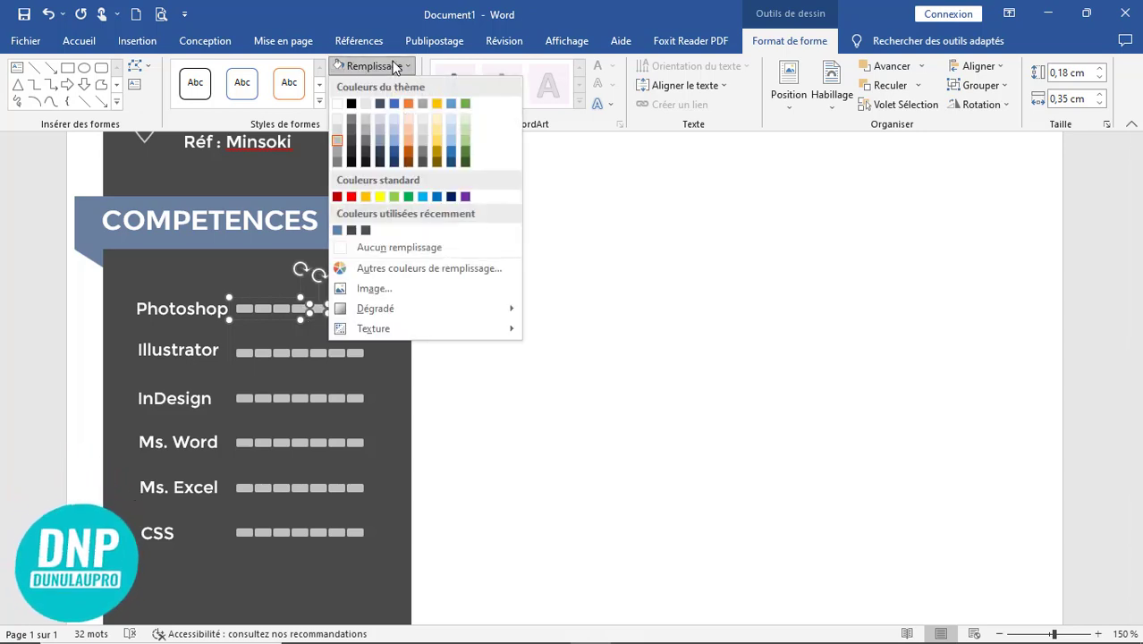
click(337, 105)
click(572, 312)
Turn one more end square of the Photoshop rating bar white.
scroll(566, 313, down, 3)
scroll(566, 313, down, 4)
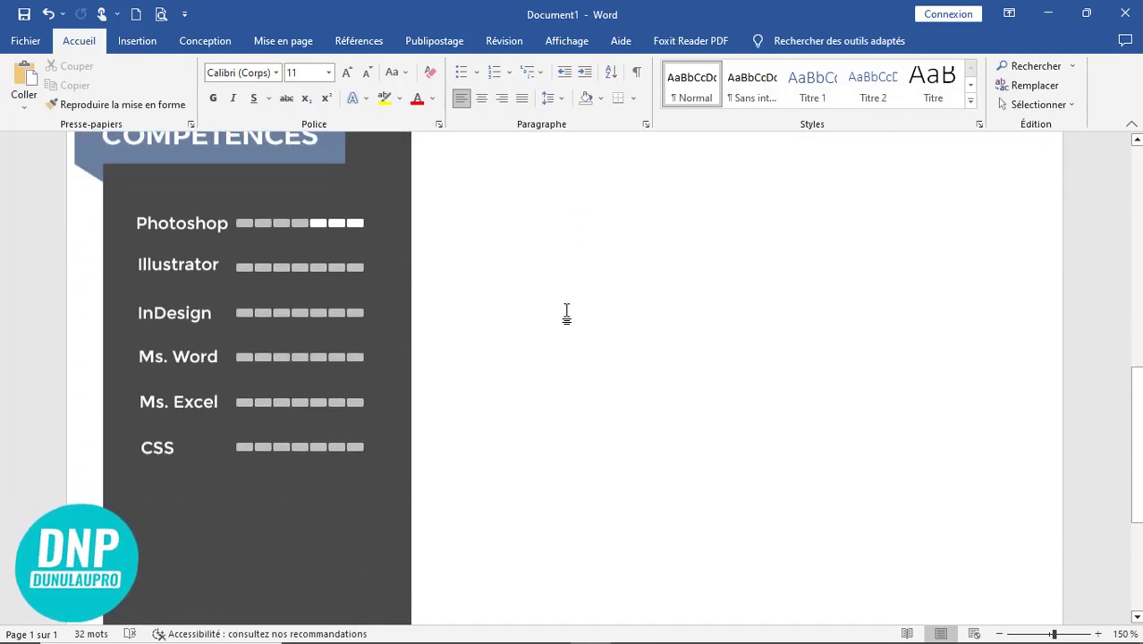
scroll(567, 313, up, 3)
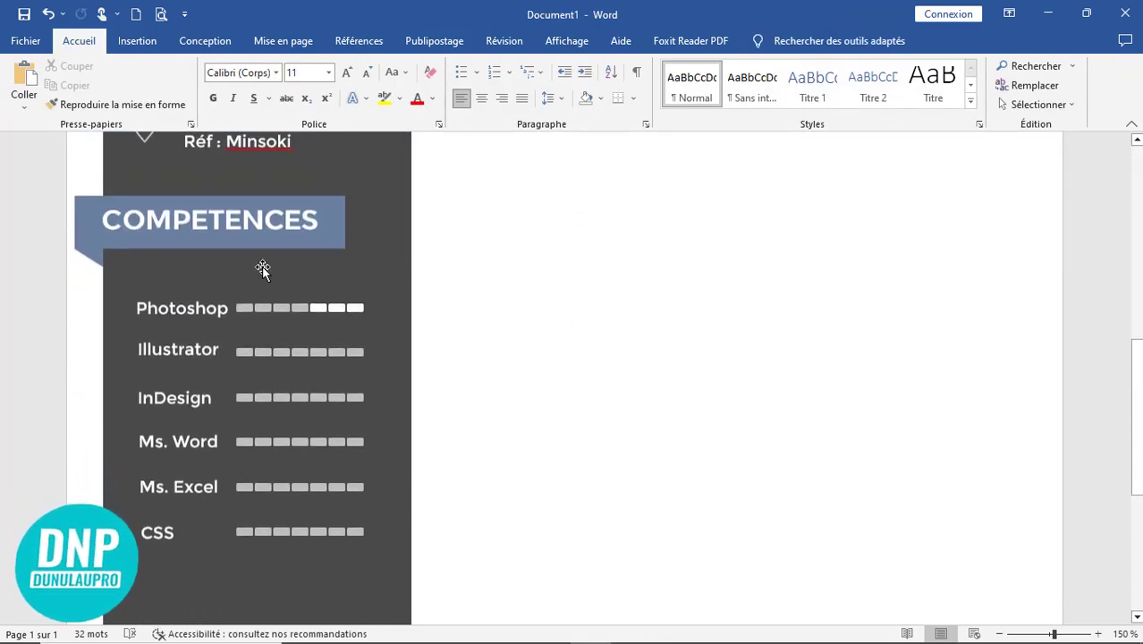
click(356, 308)
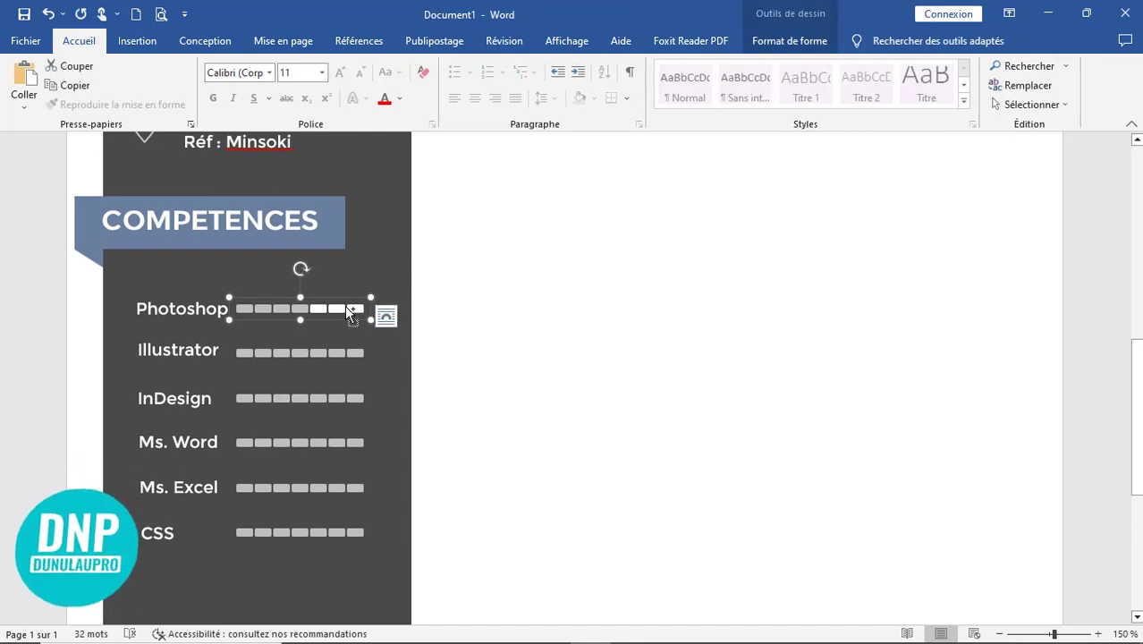
scroll(356, 309, up, 3)
scroll(355, 313, up, 2)
scroll(356, 315, down, 5)
scroll(356, 269, down, 1)
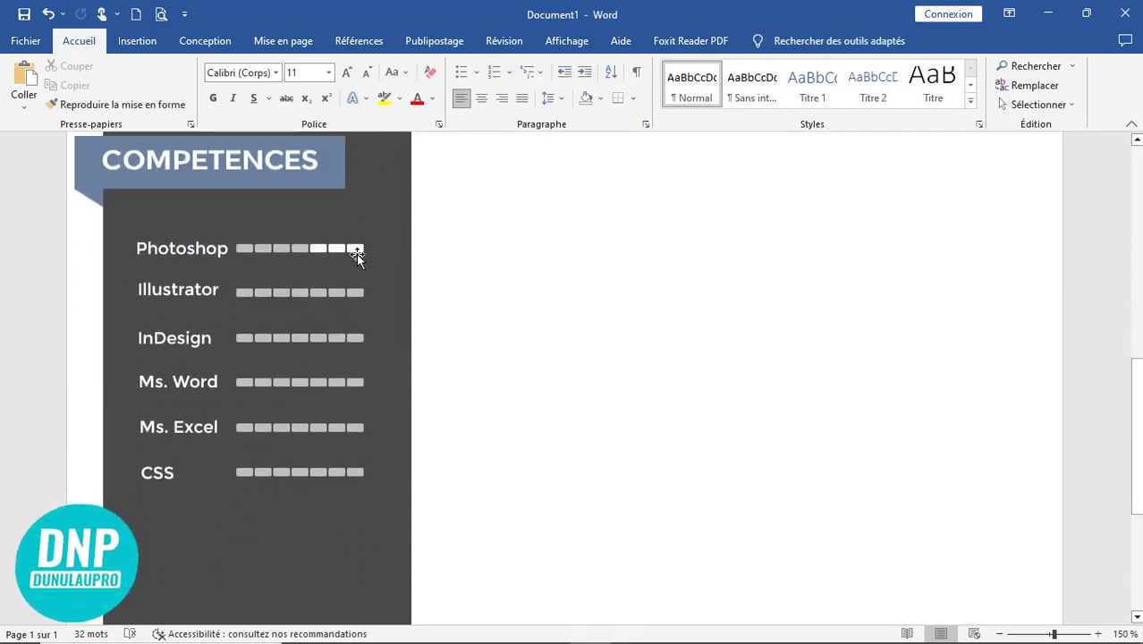
click(356, 250)
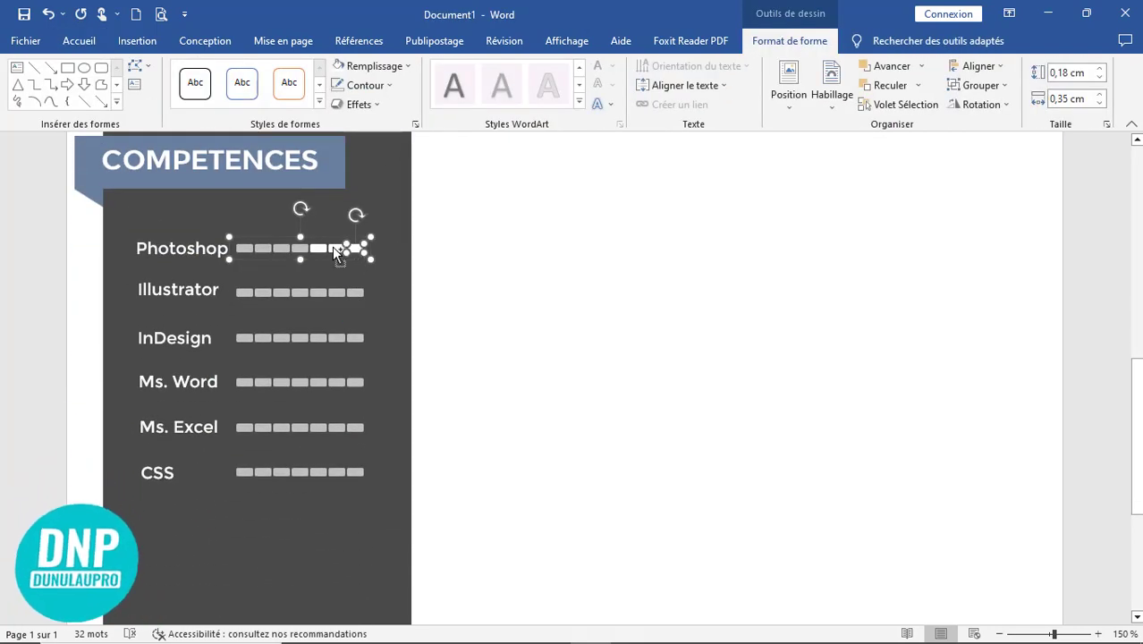
click(374, 66)
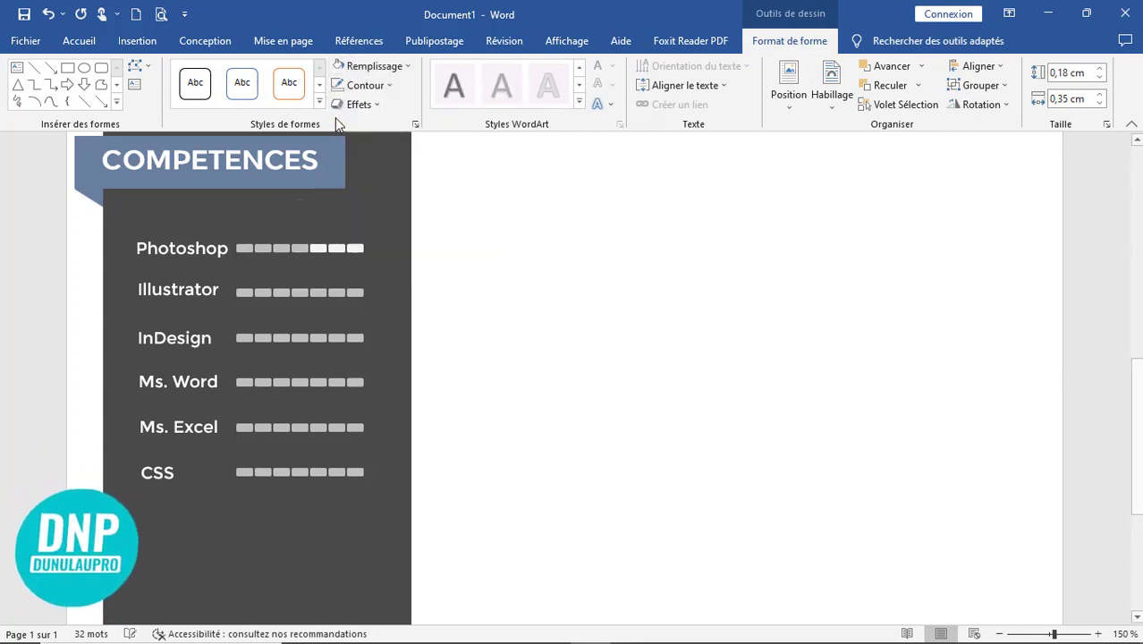
click(336, 123)
Turn the last squares of the InDesign rating bar white.
scroll(336, 233, down, 2)
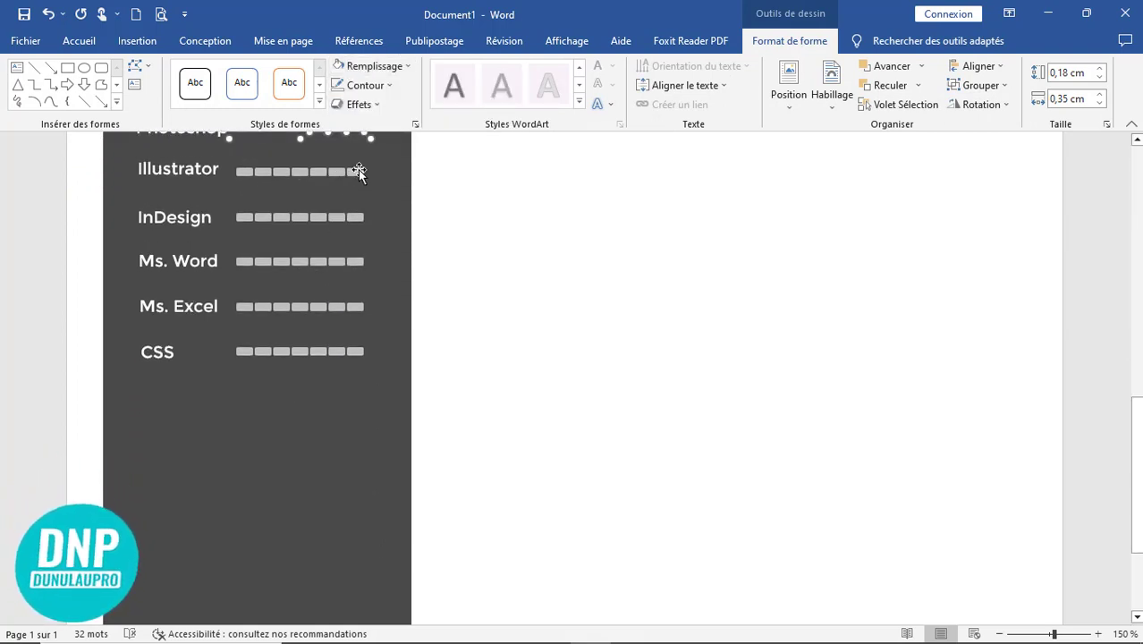
shift+click(357, 171)
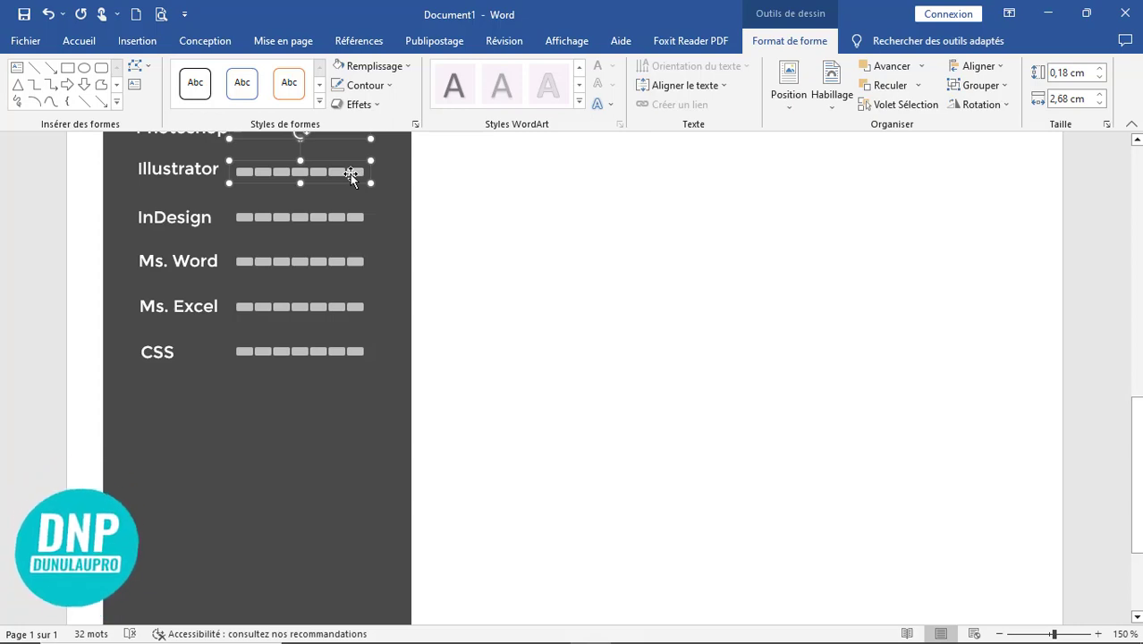
click(420, 238)
scroll(417, 238, down, 3)
scroll(353, 335, down, 4)
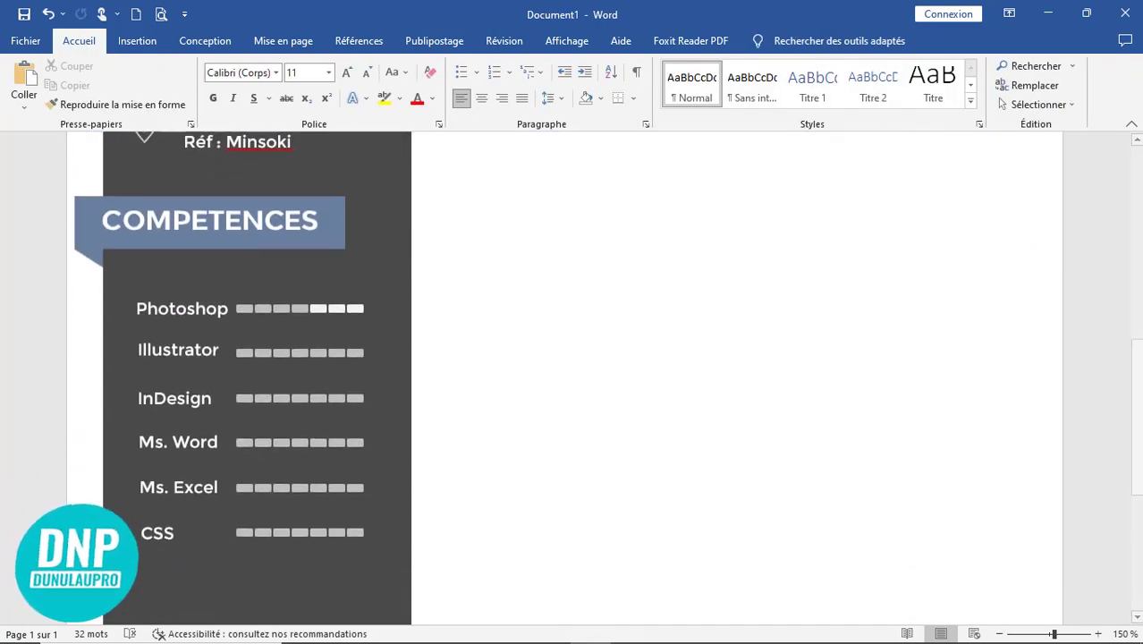
click(357, 397)
shift+click(336, 399)
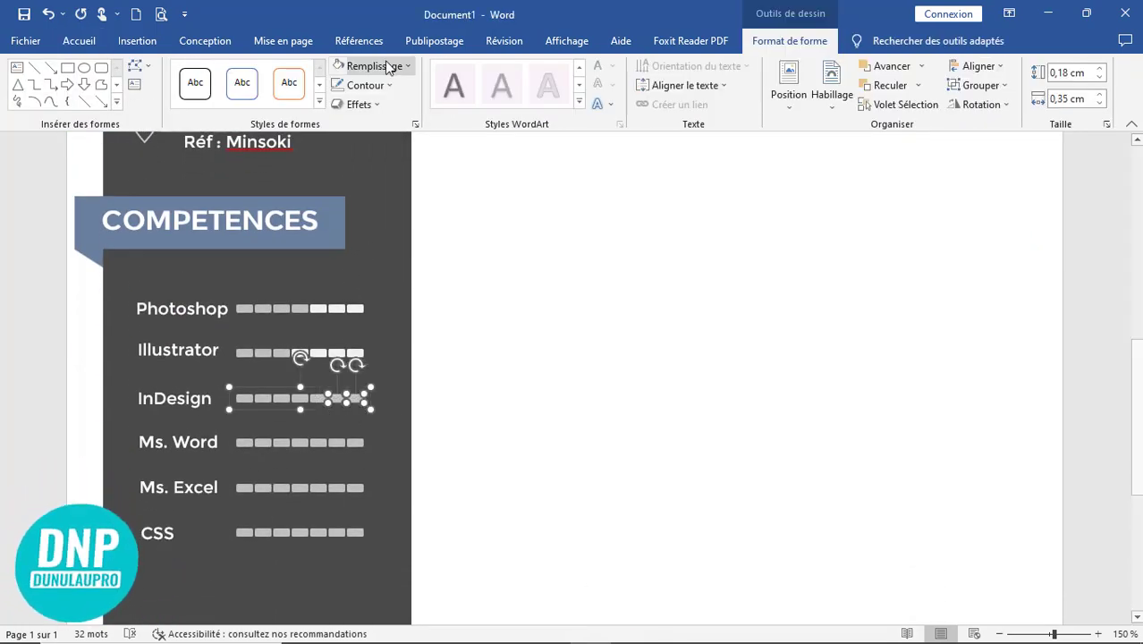
click(408, 66)
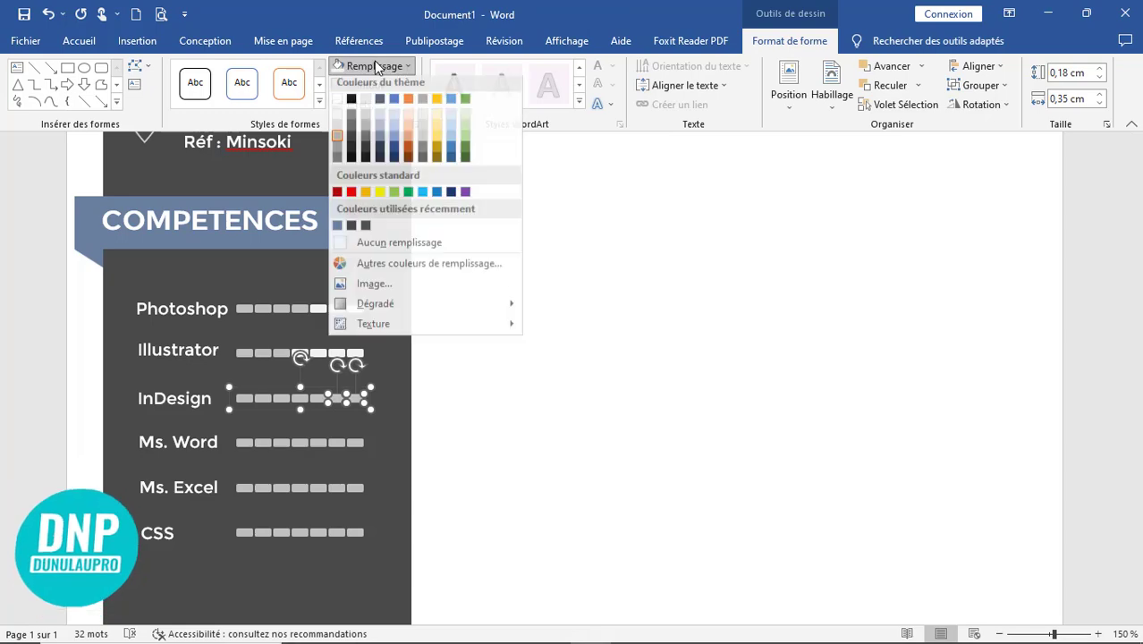
click(339, 120)
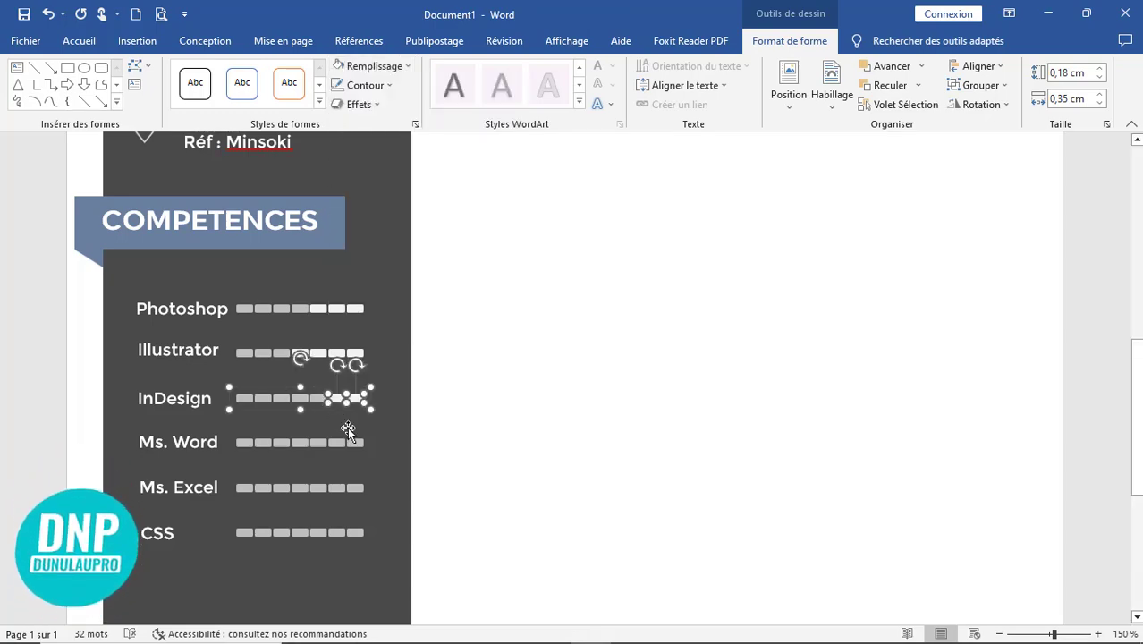
Duplicate the COMPETENCES banner below the CSS entry.
scroll(418, 358, down, 10)
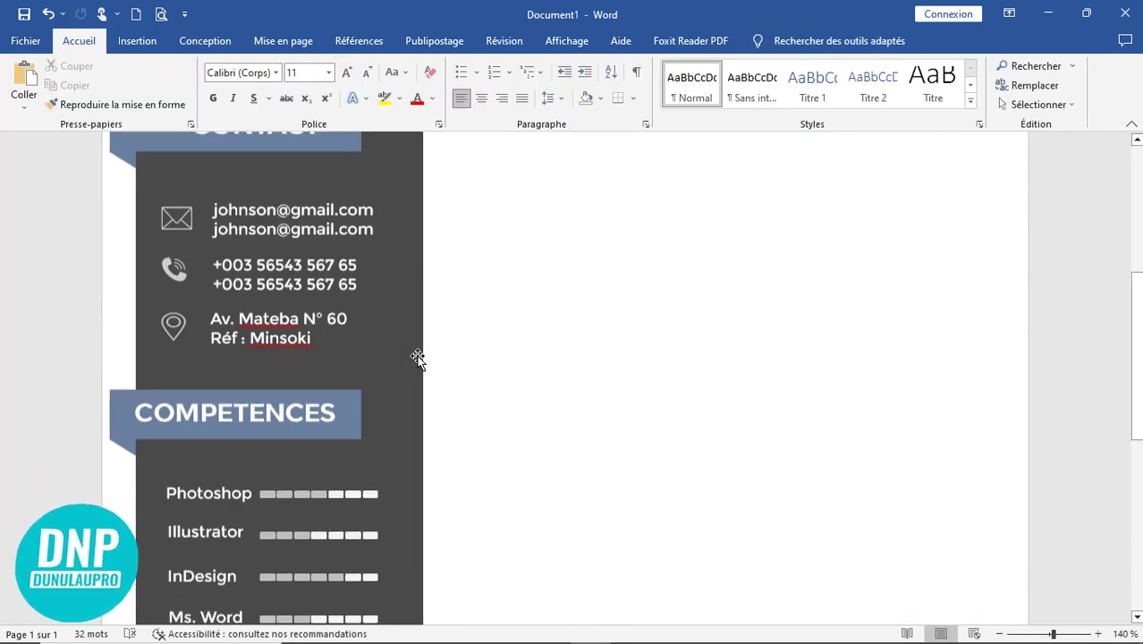
scroll(418, 358, down, 2)
scroll(419, 358, up, 3)
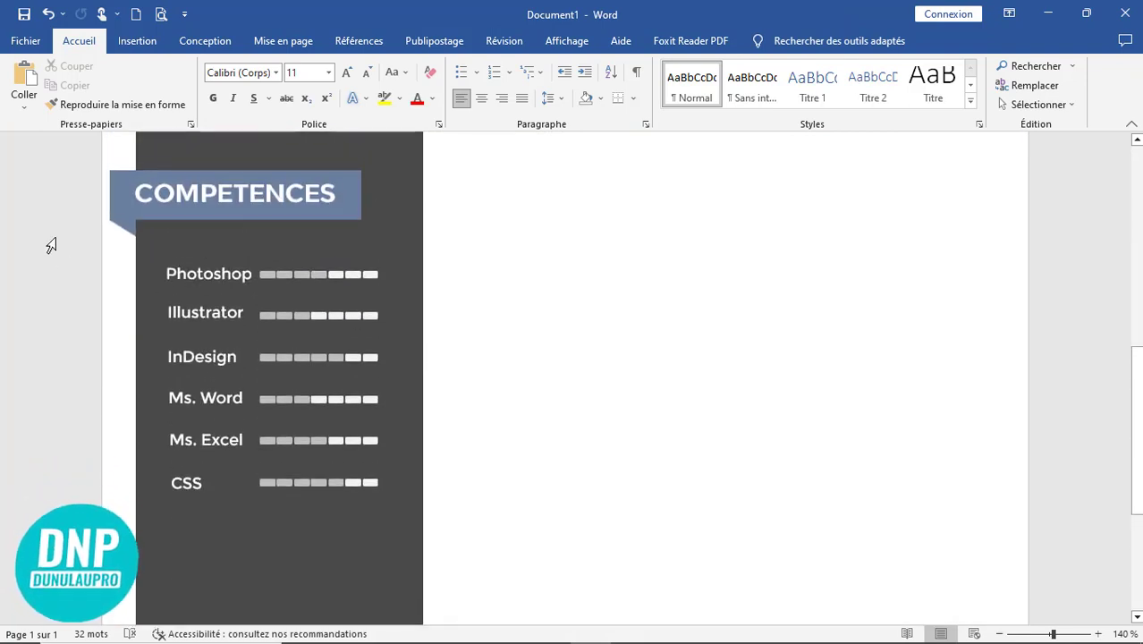
click(310, 227)
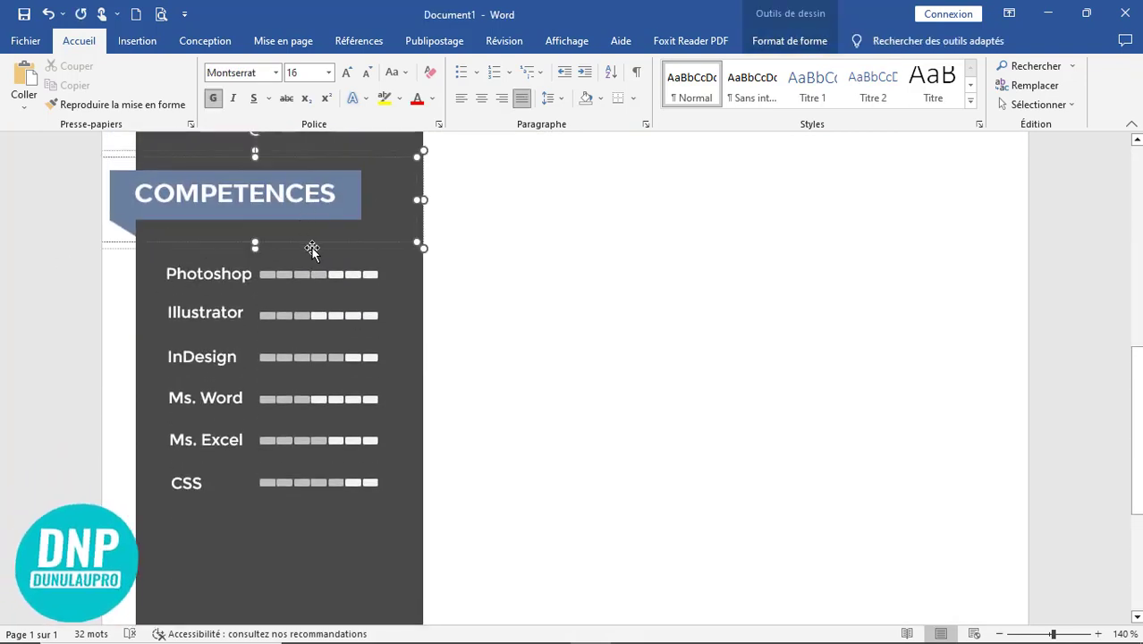
drag(312, 249, 312, 584)
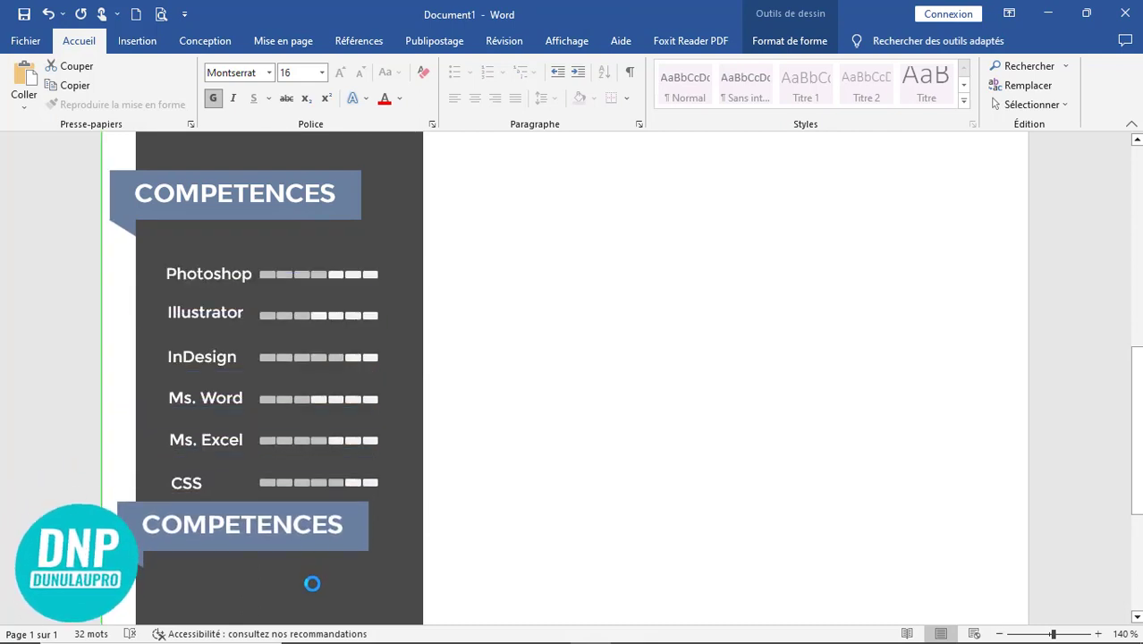
Nudge the banner copy into alignment beneath the skills list.
scroll(313, 577, down, 3)
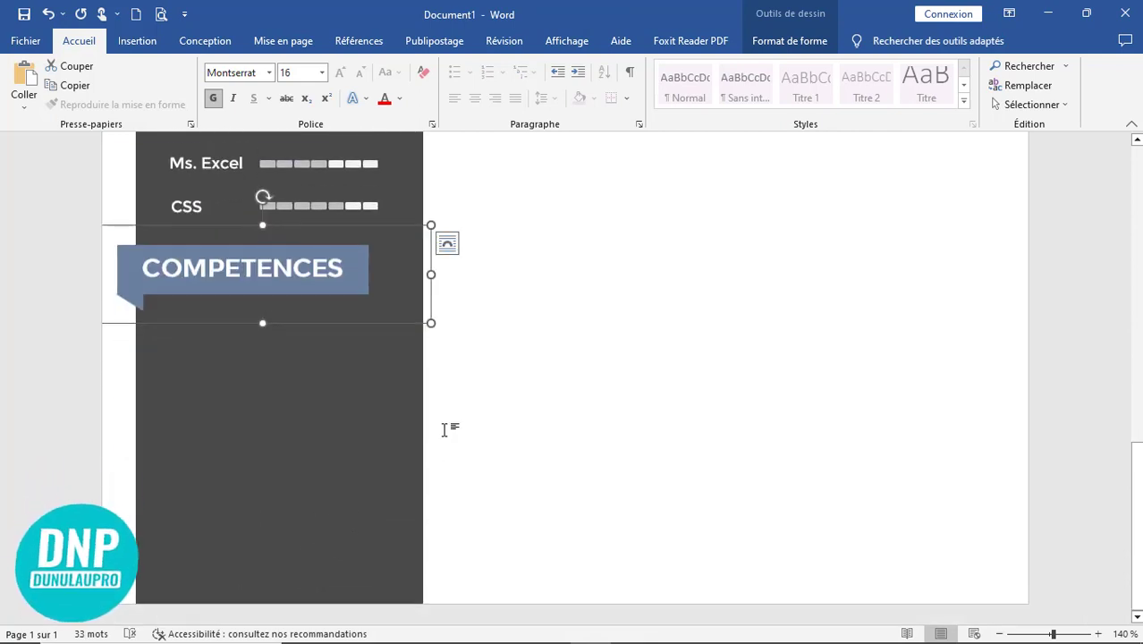
key(Down)
key(Down)
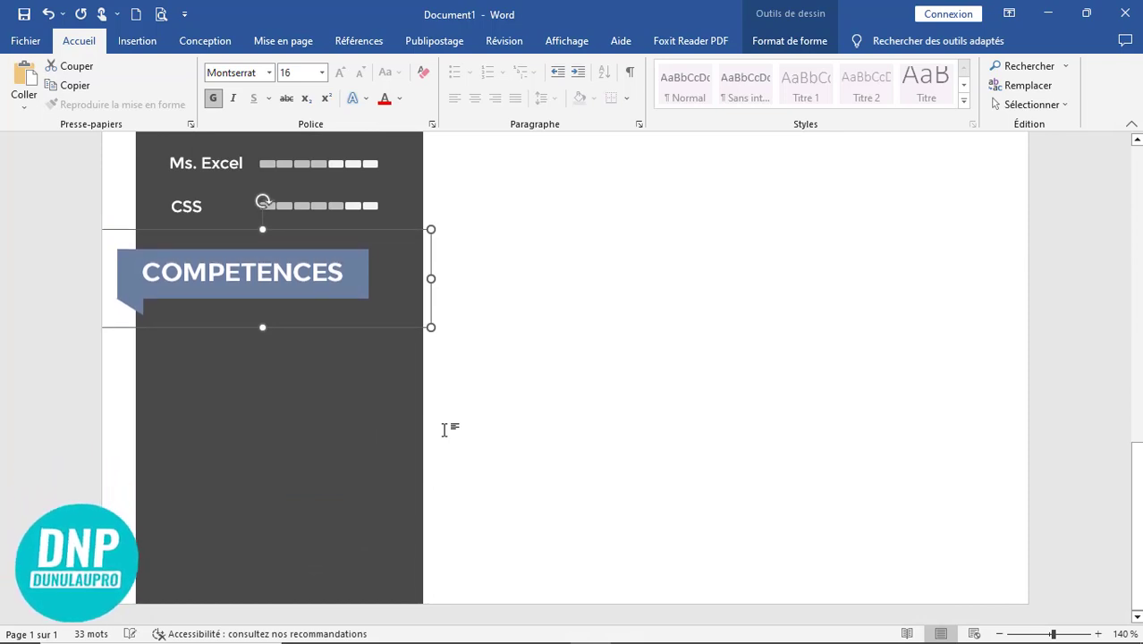
key(Left)
key(Left)
key(Left)
key(Left)
key(Left)
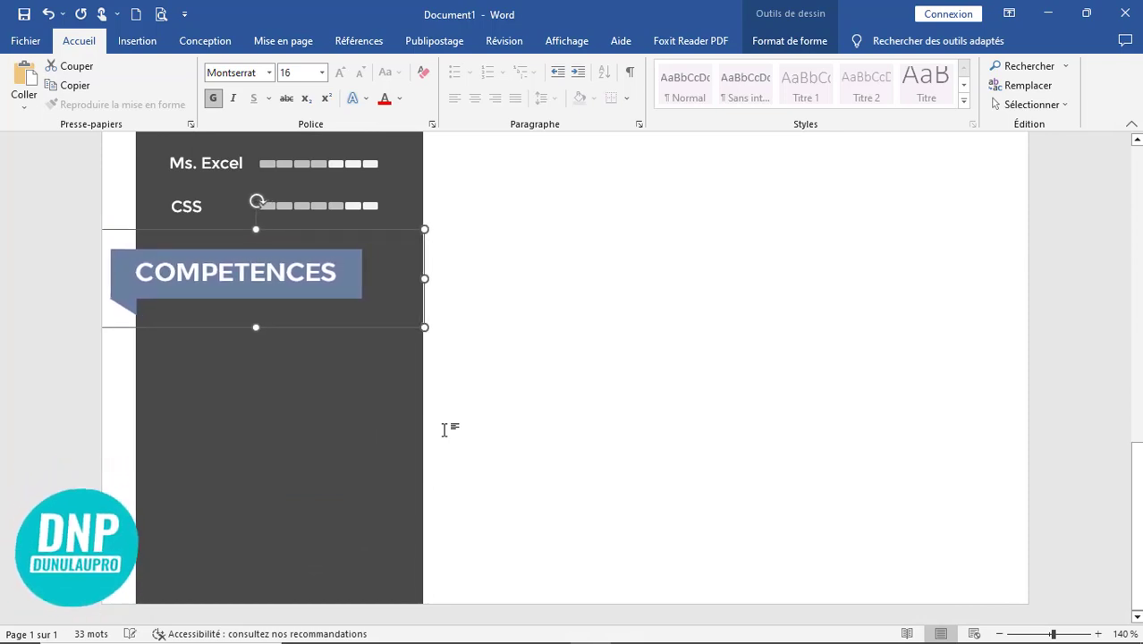
key(Left)
key(Left)
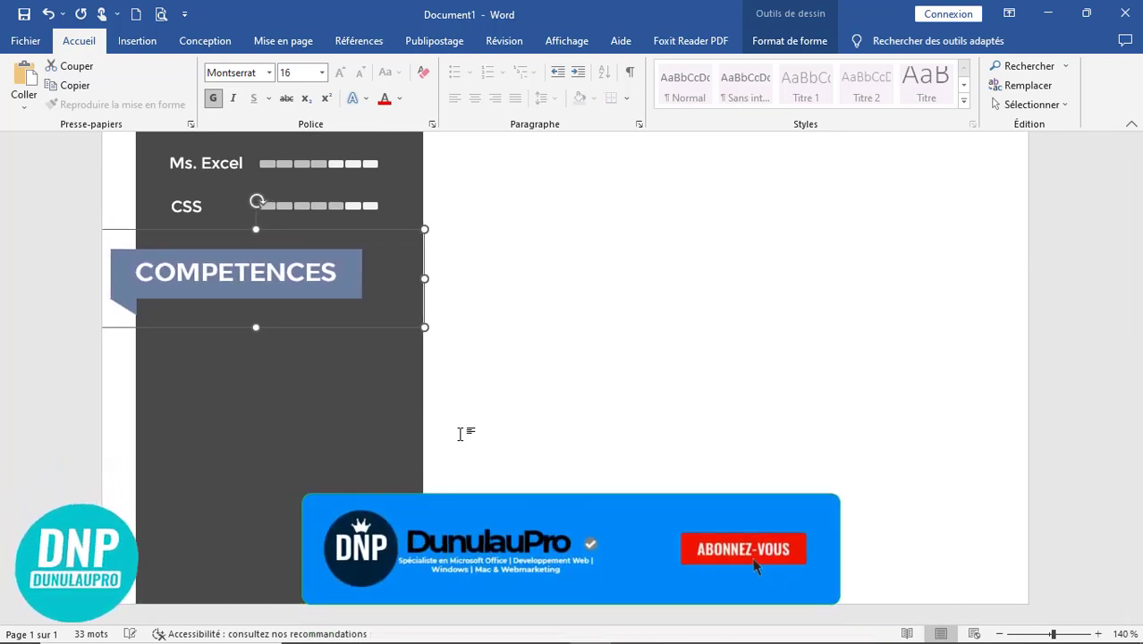
key(Right)
click(546, 388)
scroll(545, 388, down, 5)
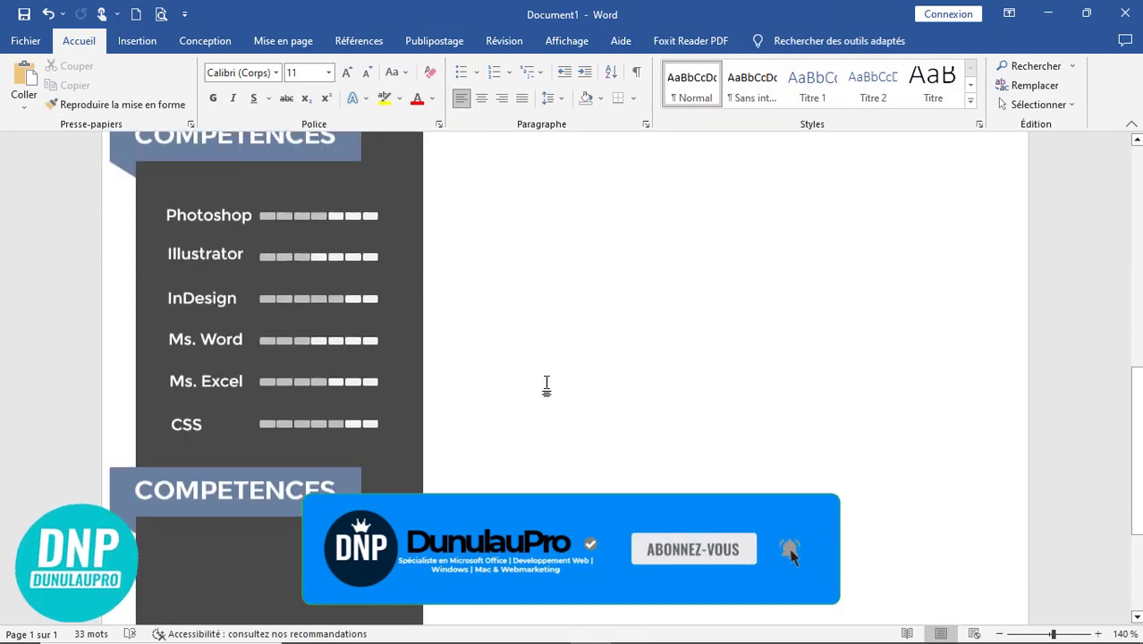
scroll(363, 297, down, 1)
scroll(228, 261, up, 1)
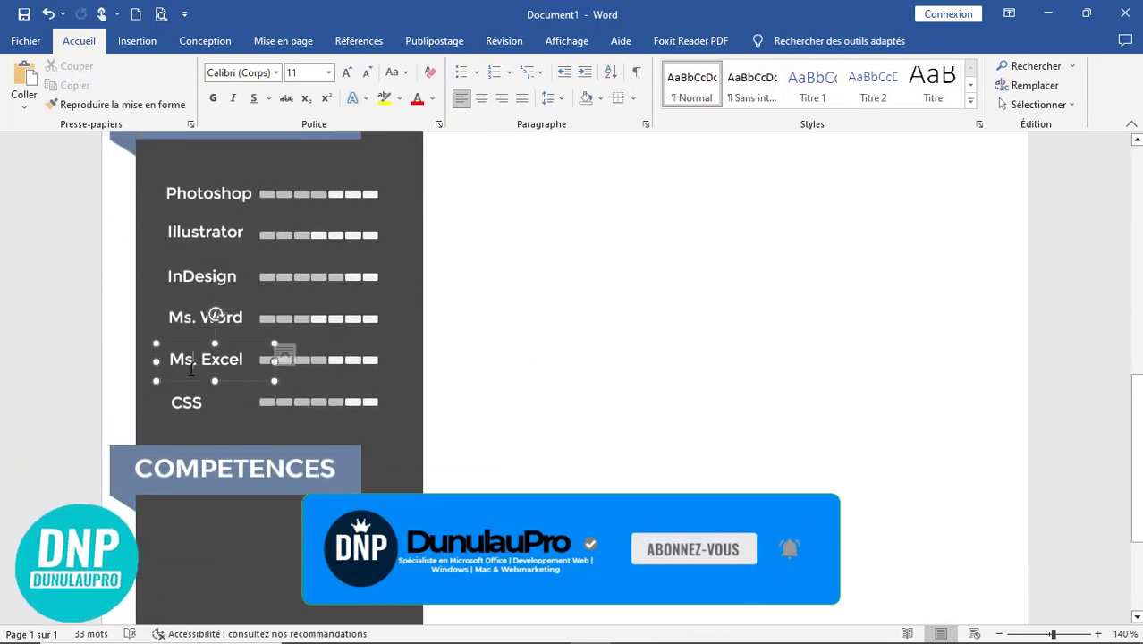
Copy the Ms. Excel label below the COMPETENCES banner, then duplicate the EDUCATIONS heading above the Lorem ipsum paragraph.
mouse_move(200, 346)
mouse_down()
mouse_move(184, 484)
mouse_move(197, 448)
mouse_up()
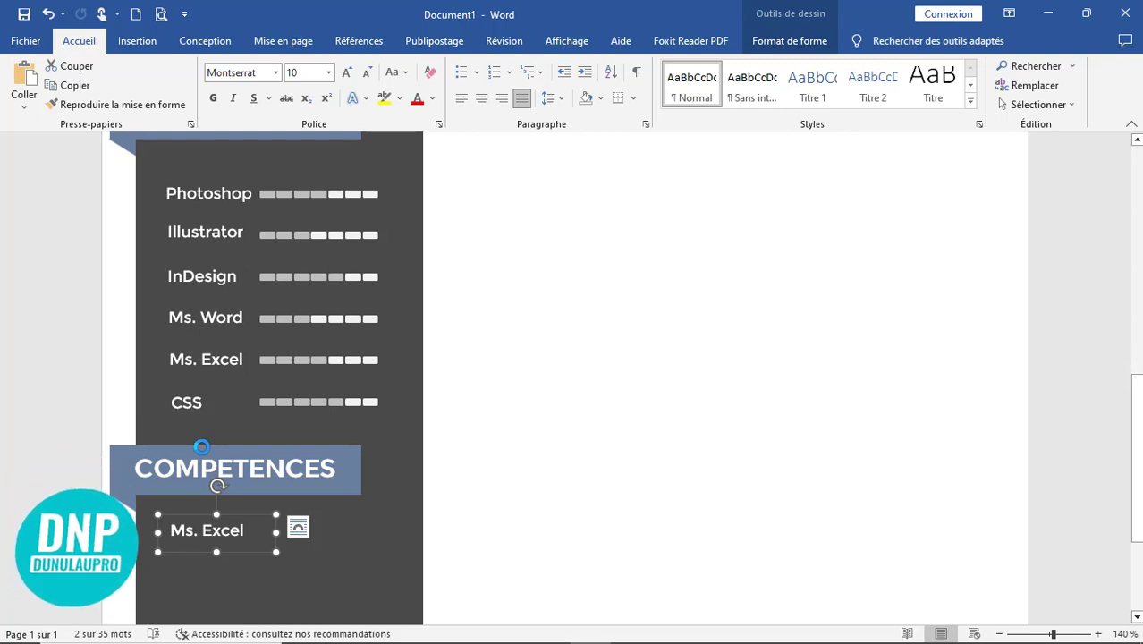
scroll(202, 448, down, 3)
scroll(202, 447, down, 2)
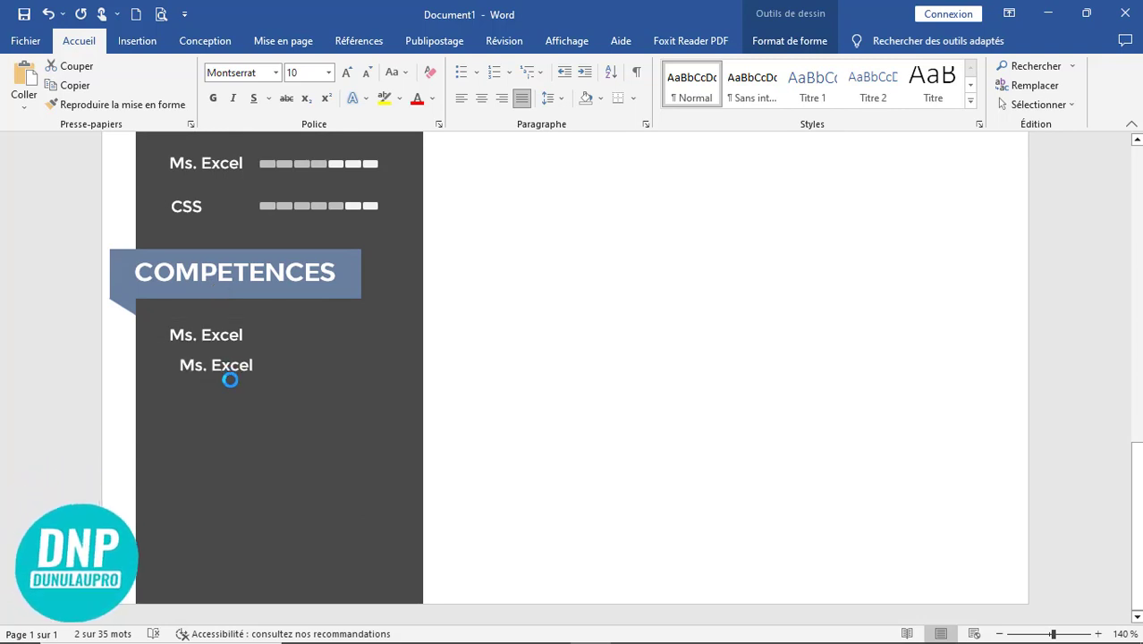
drag(222, 386, 226, 442)
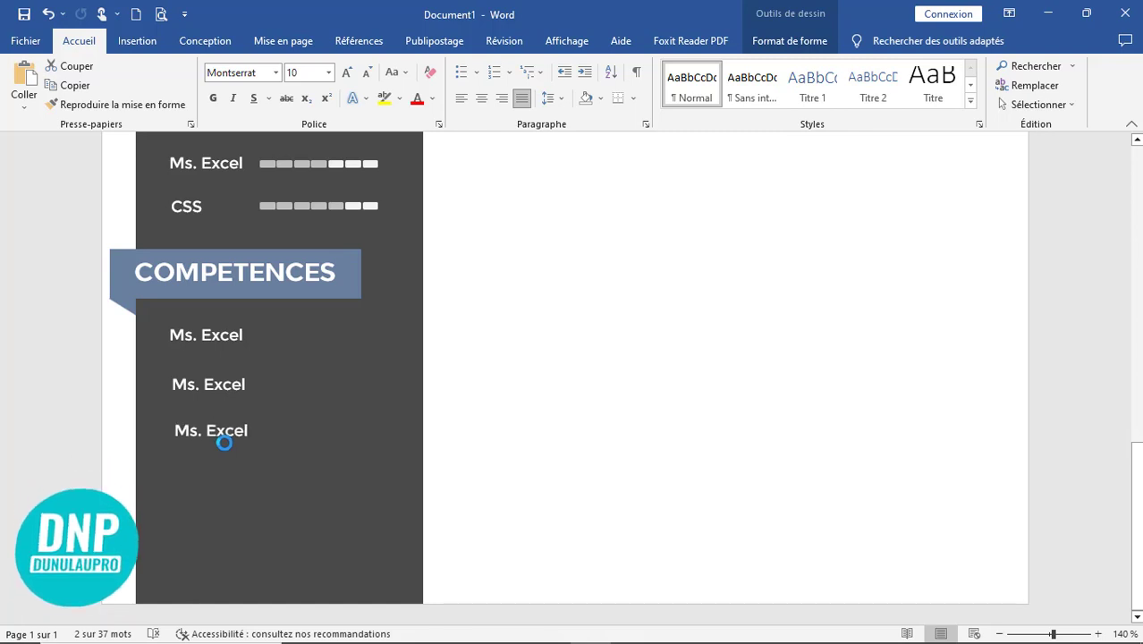
key(ctrl+z)
mouse_move(592, 433)
mouse_down()
mouse_move(540, 427)
mouse_move(531, 229)
mouse_up()
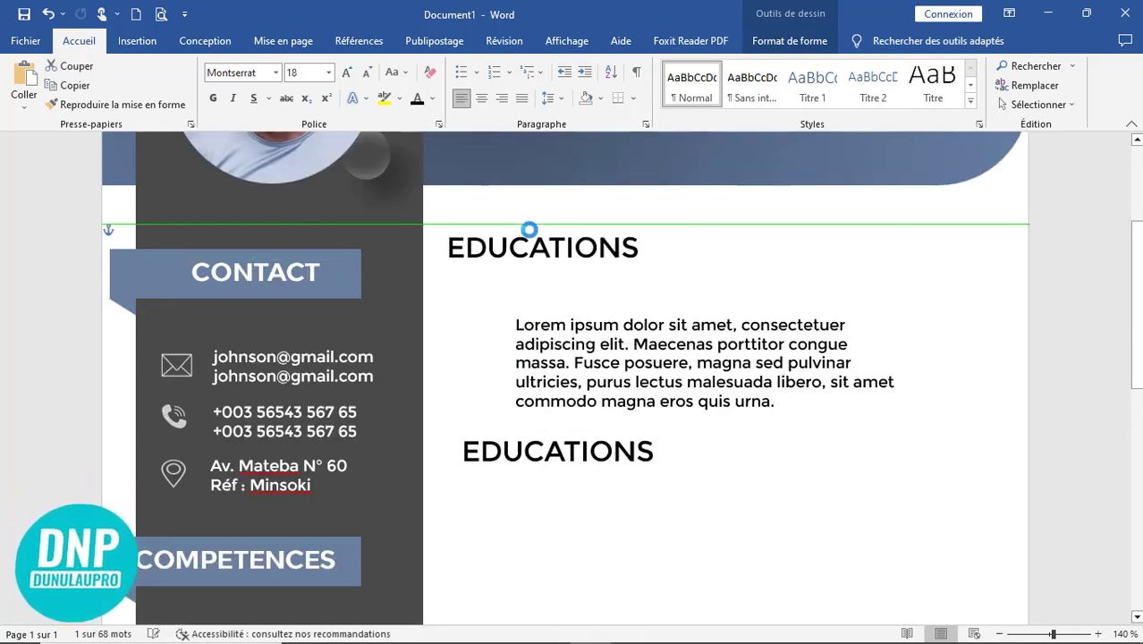
Retype the copied heading as Profile and change it to capitals, PROFILE.
double_click(549, 251)
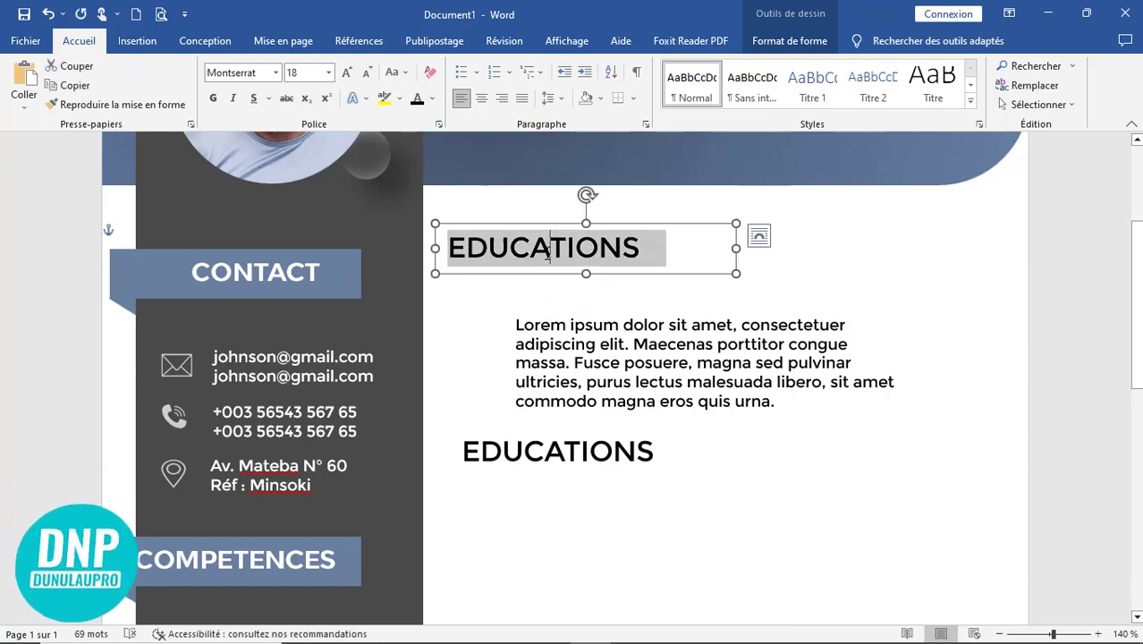
text(pr)
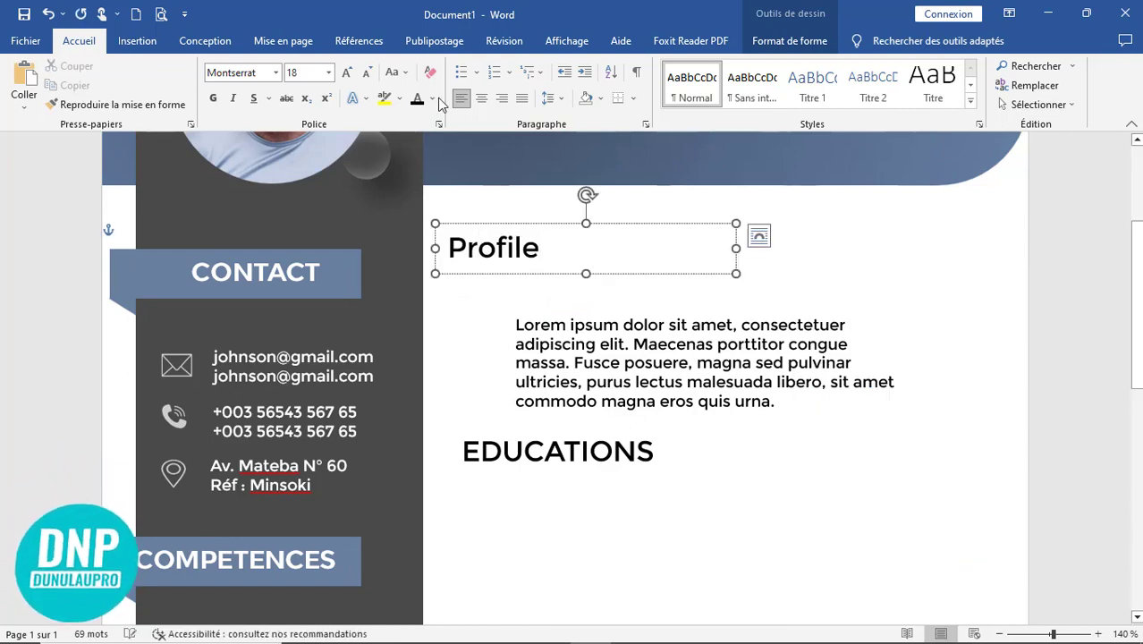
click(397, 72)
click(422, 133)
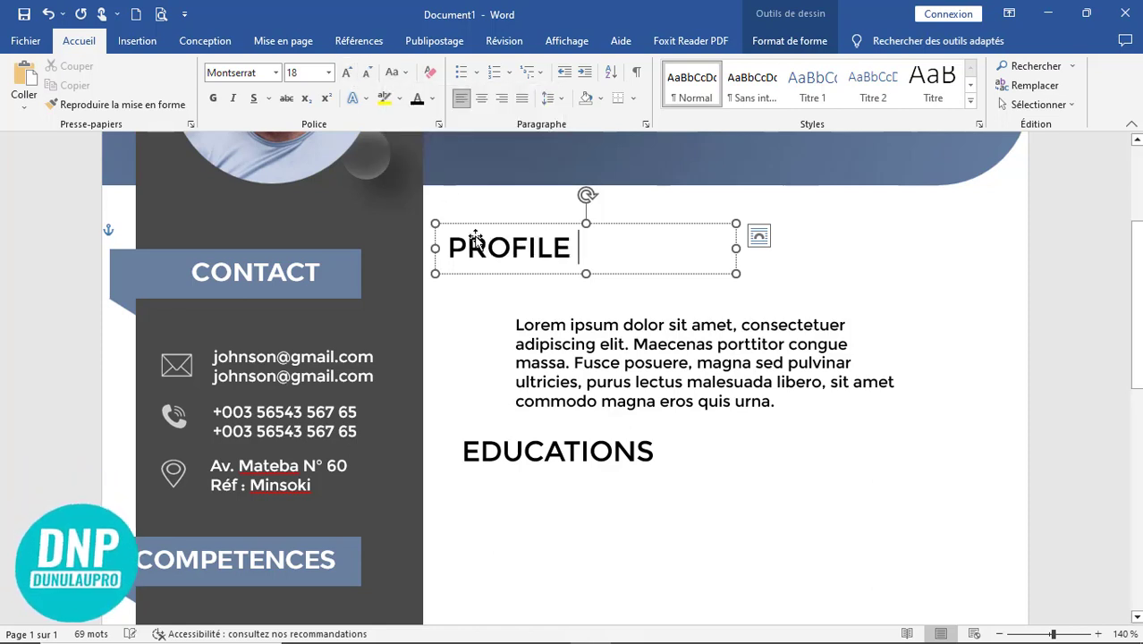
Move the Lorem ipsum paragraph up under PROFILE and nudge the heading into alignment with it.
click(595, 344)
drag(599, 302, 554, 266)
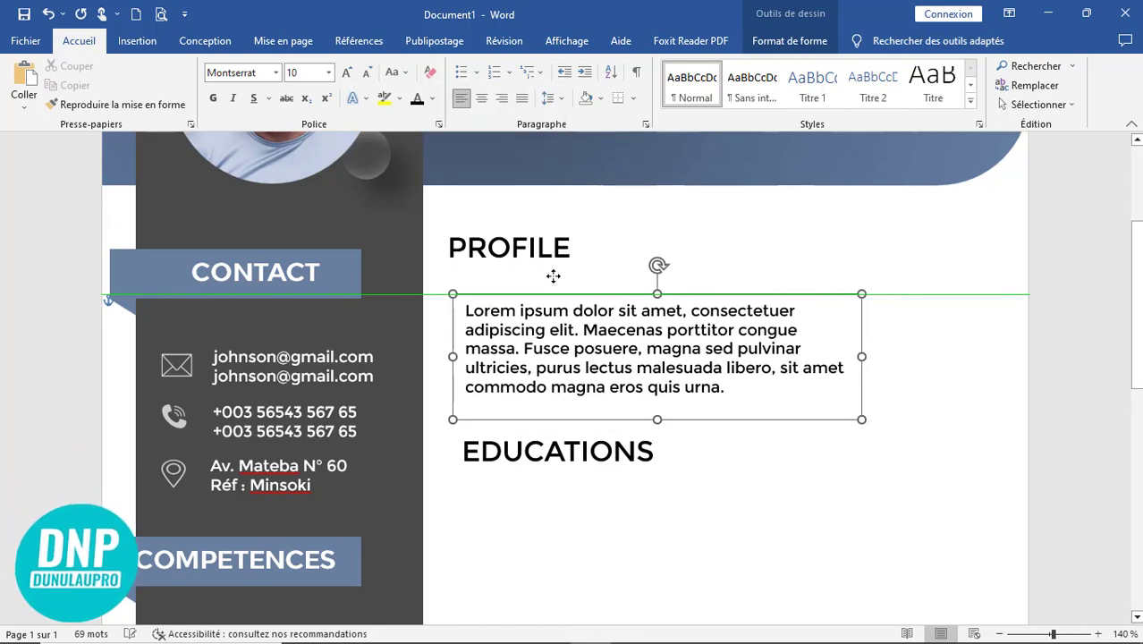
click(528, 243)
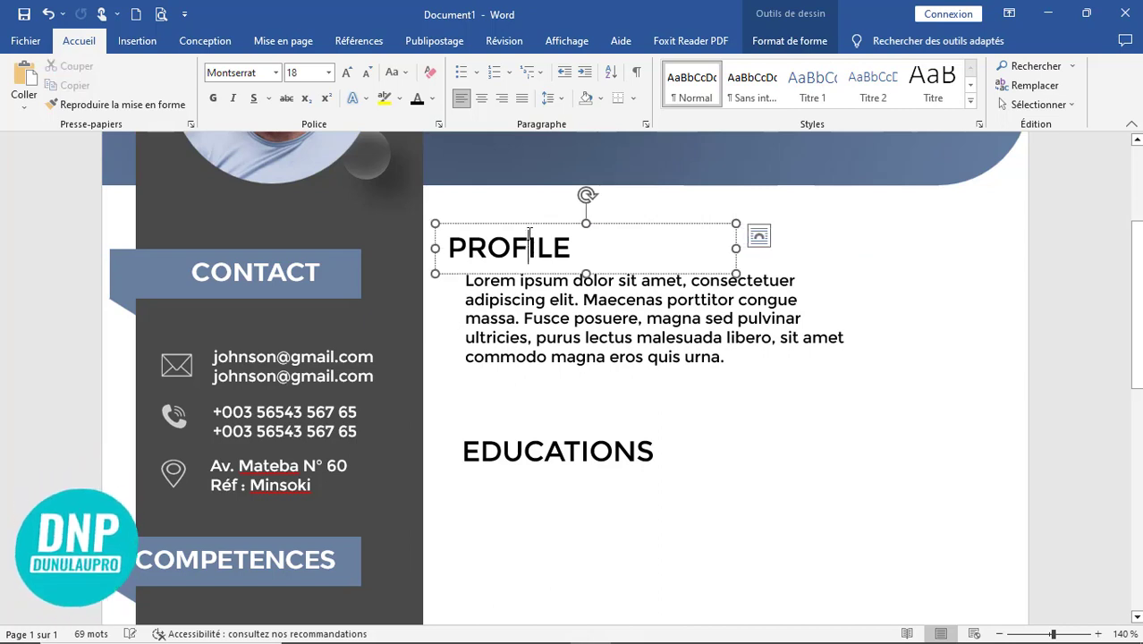
key(Right)
key(Right)
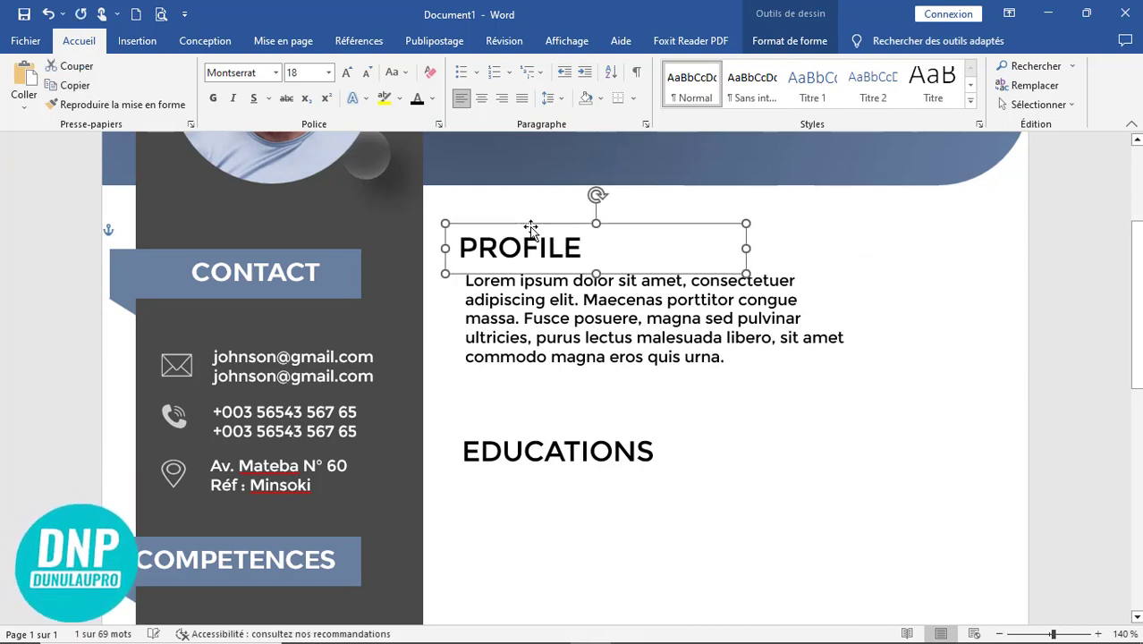
key(Right)
key(Up)
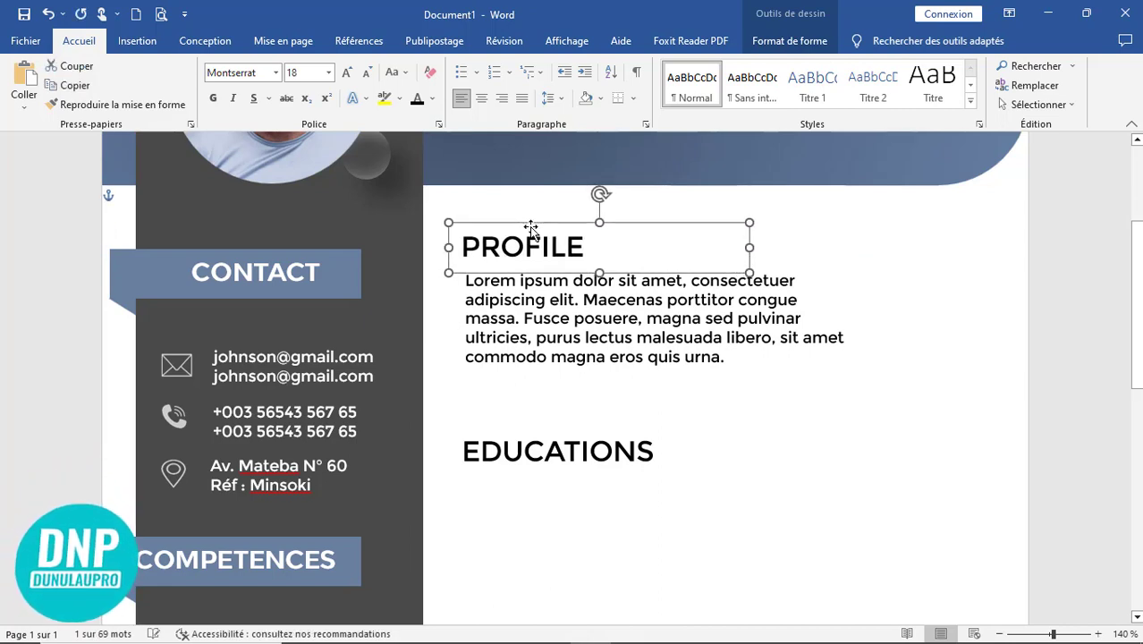
key(Up)
key(Up)
key(Up)
key(Up)
key(Up)
key(Up)
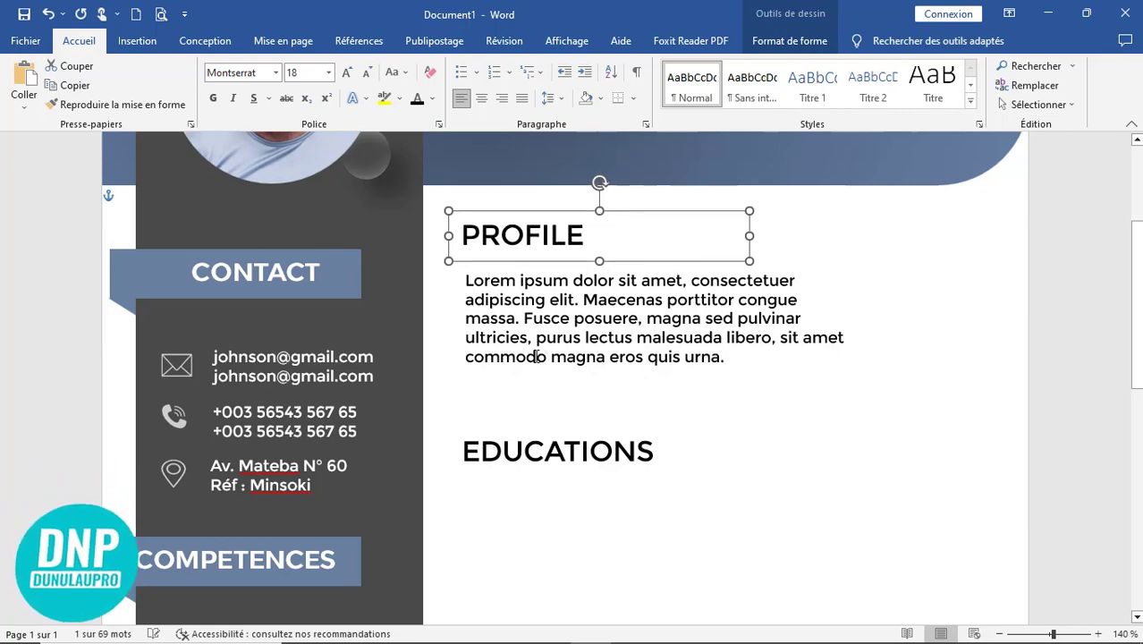
Move the EDUCATIONS heading up directly beneath the profile text.
click(530, 432)
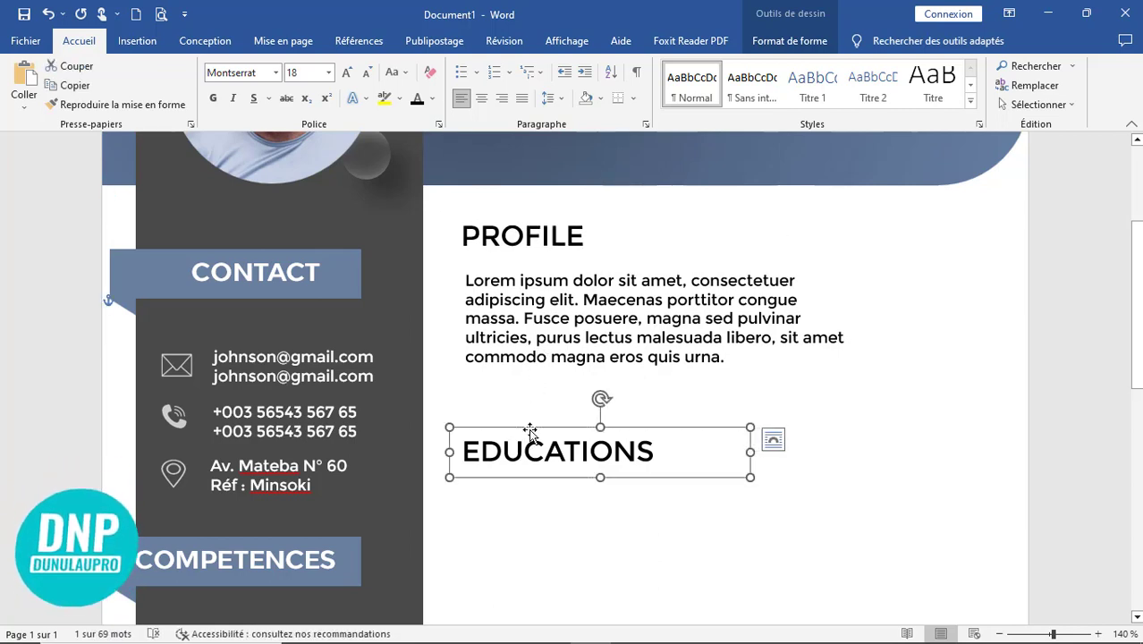
key(Up)
key(Up)
key(Up)
key(Up)
key(Up)
key(Up)
key(Up)
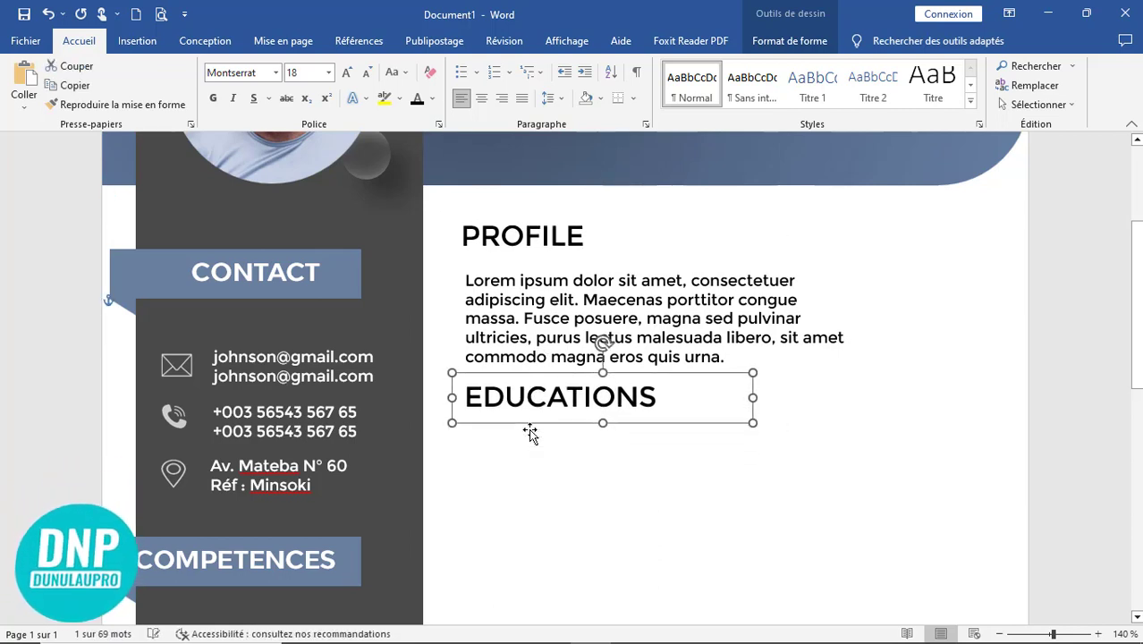
click(561, 472)
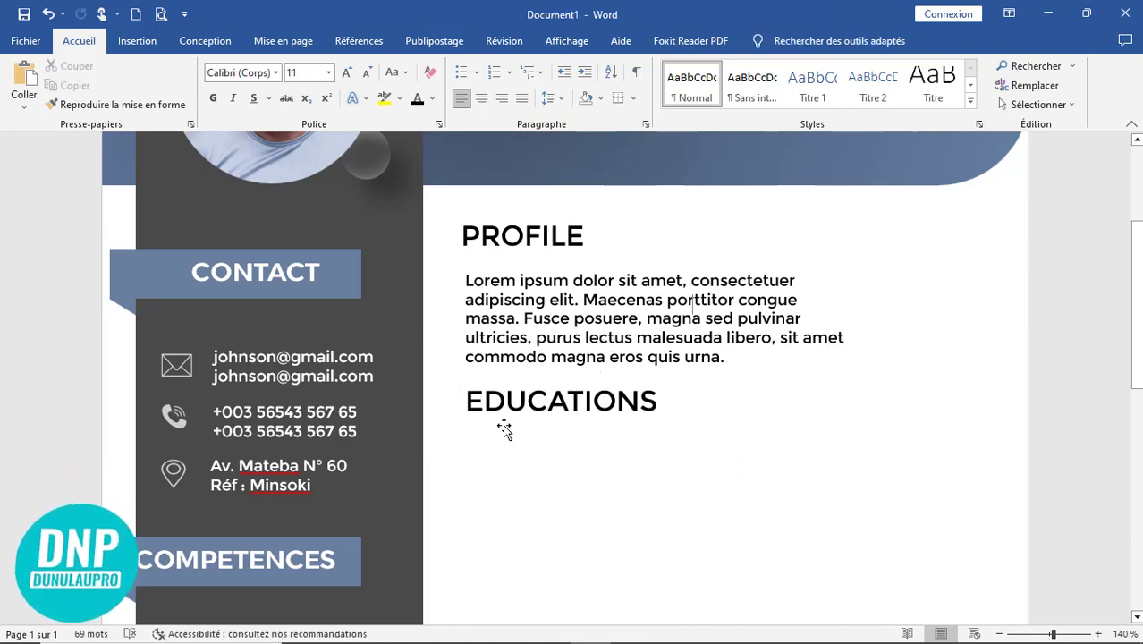
Widen the Lorem ipsum box under PROFILE so its text reflows into four longer lines.
scroll(505, 429, down, 9)
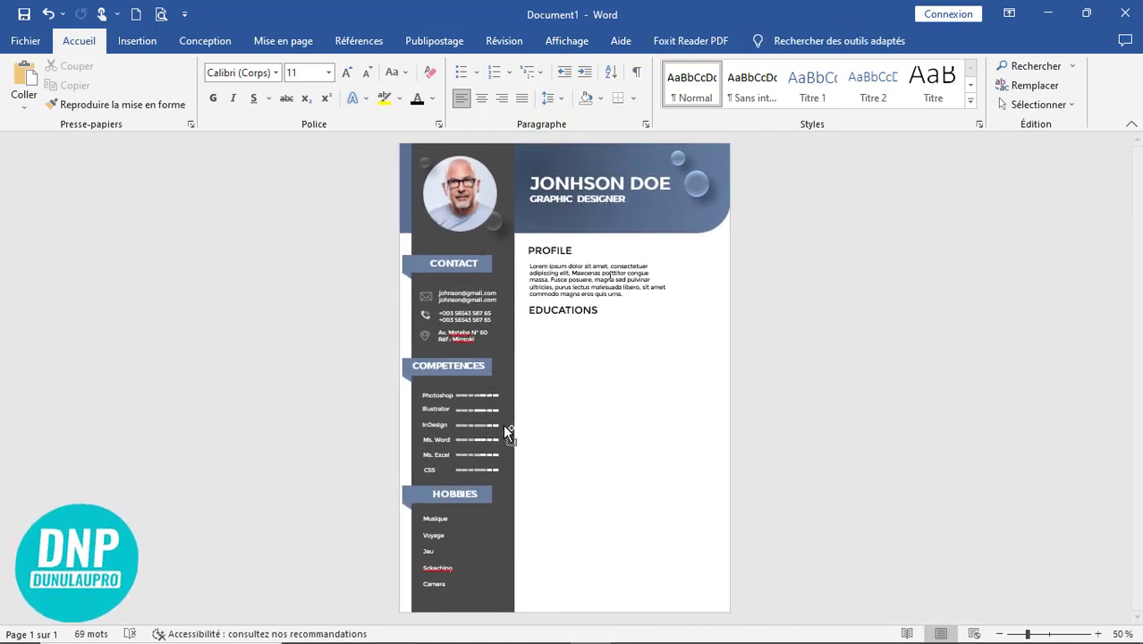
scroll(505, 431, up, 10)
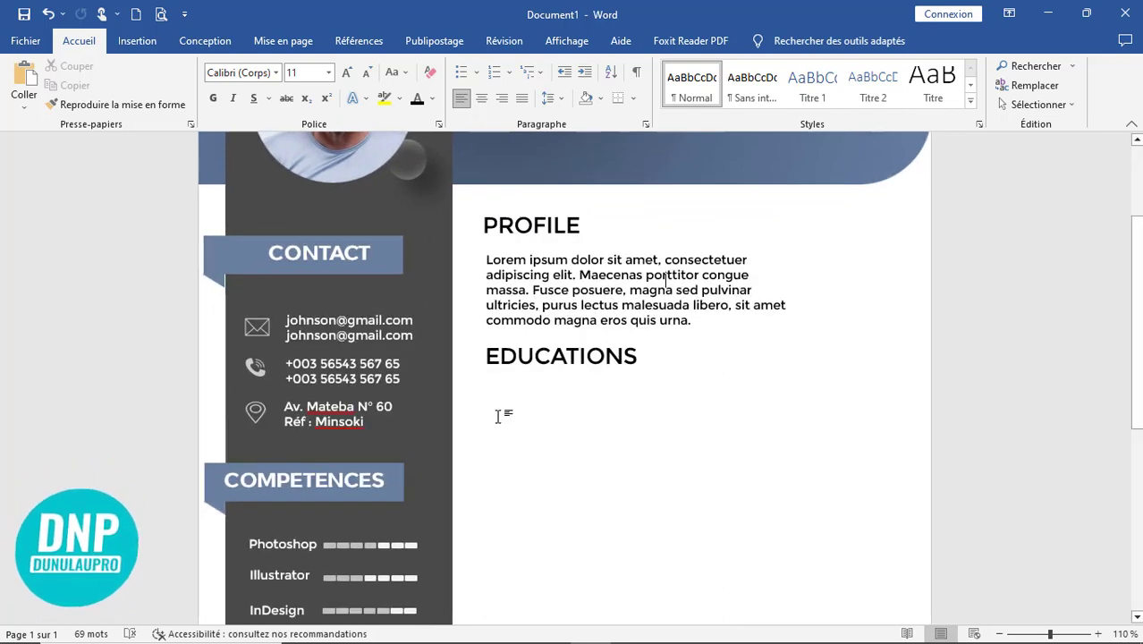
scroll(496, 414, down, 4)
scroll(494, 412, up, 3)
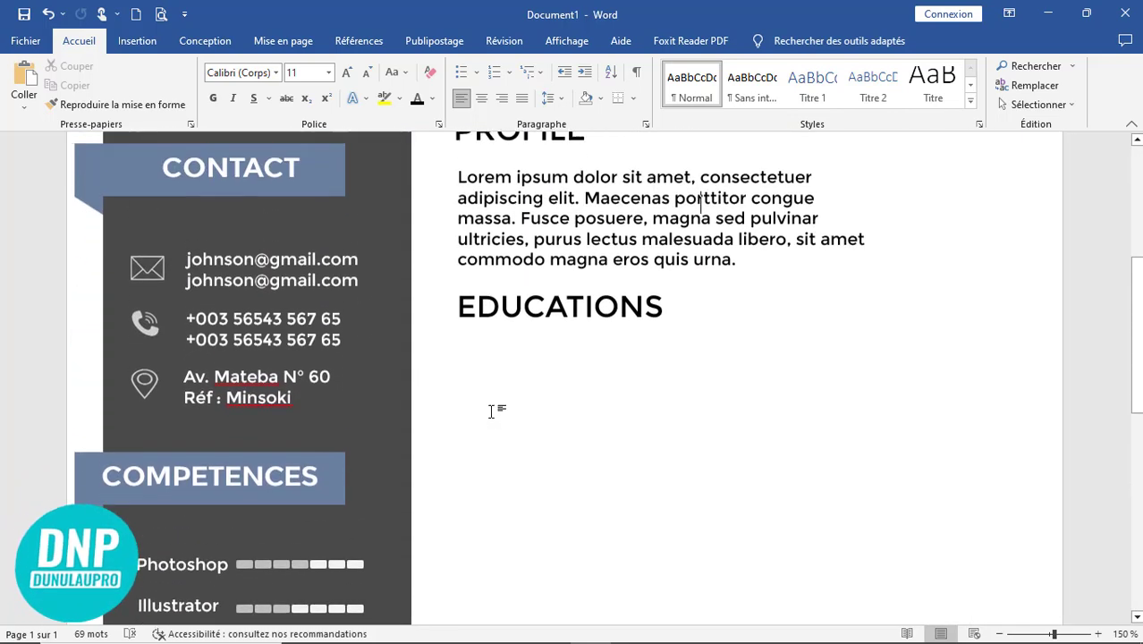
scroll(491, 407, up, 3)
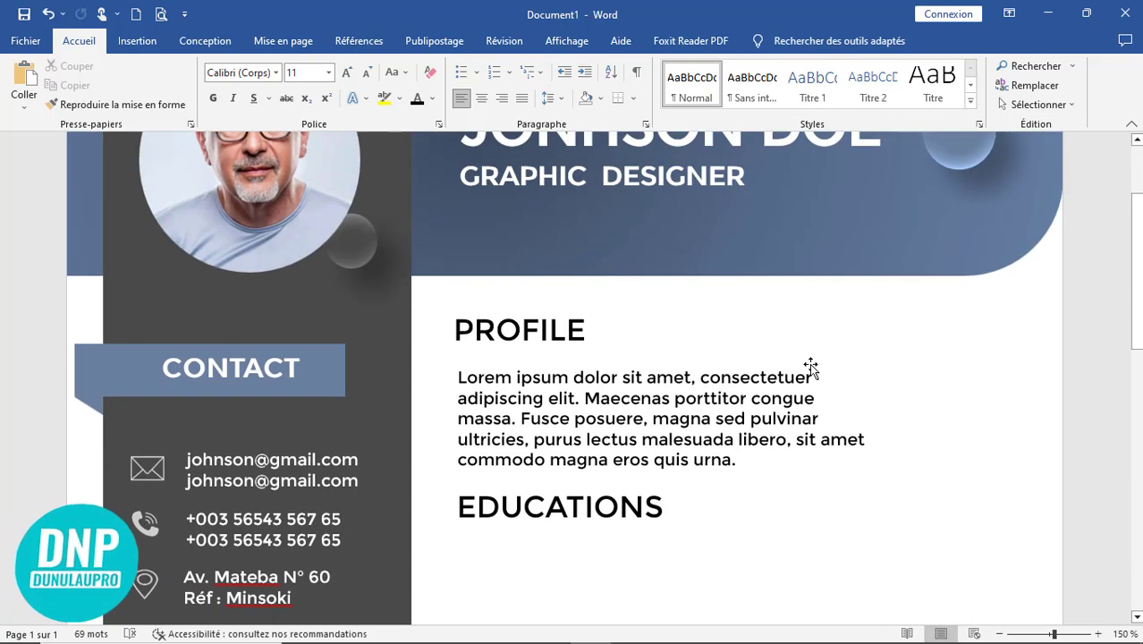
click(743, 418)
drag(882, 425, 1006, 412)
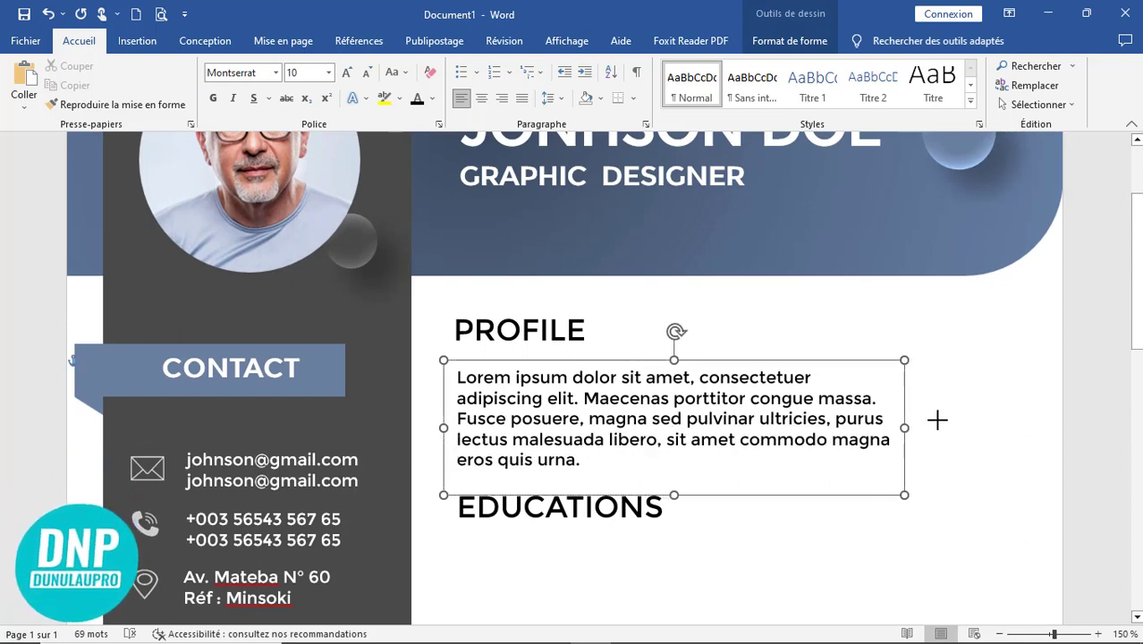
click(884, 531)
scroll(750, 469, up, 2)
scroll(750, 469, down, 3)
ctrl+scroll(751, 469, down, 6)
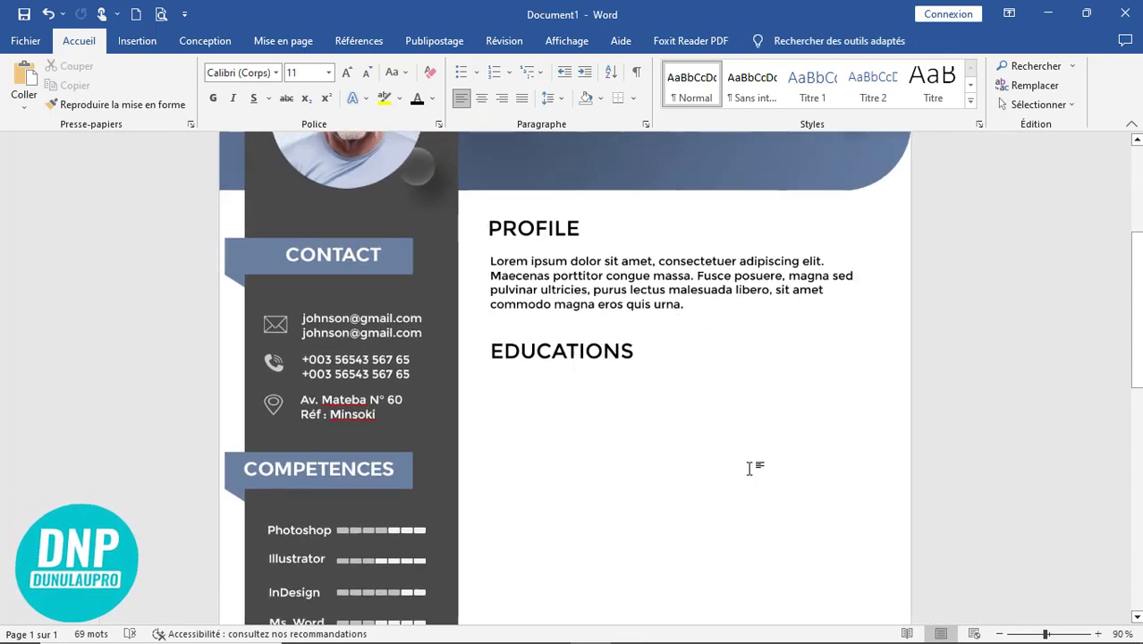
ctrl+scroll(750, 469, up, 5)
Paste a 2015-2018 entry under EDUCATIONS, bold its date, and resize the box to fit.
key(ctrl+v)
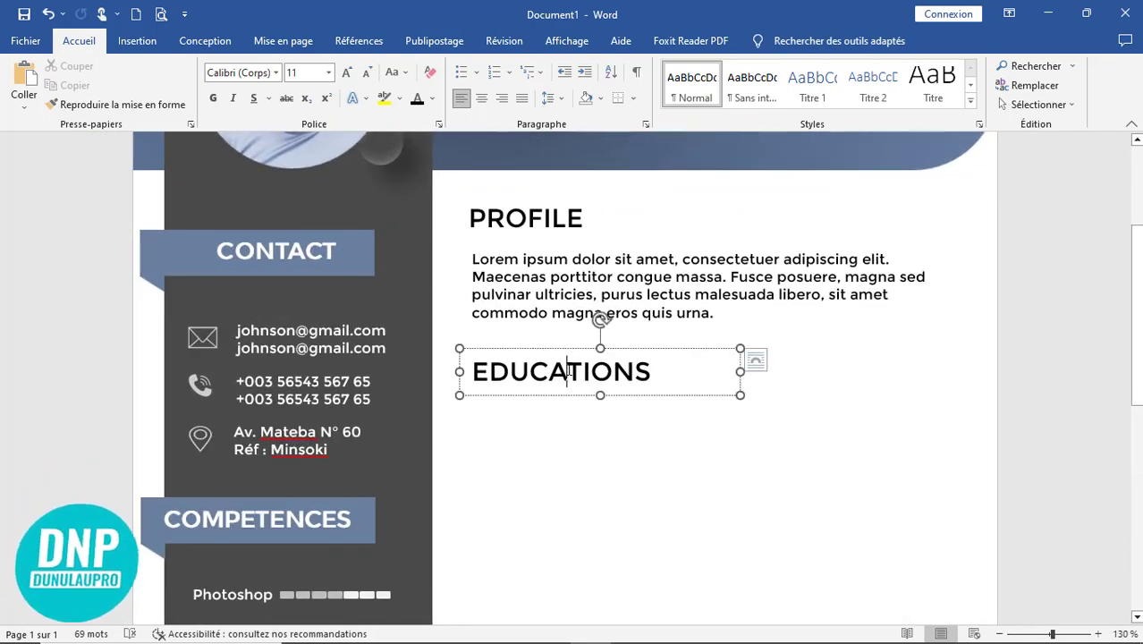
scroll(628, 313, down, 2)
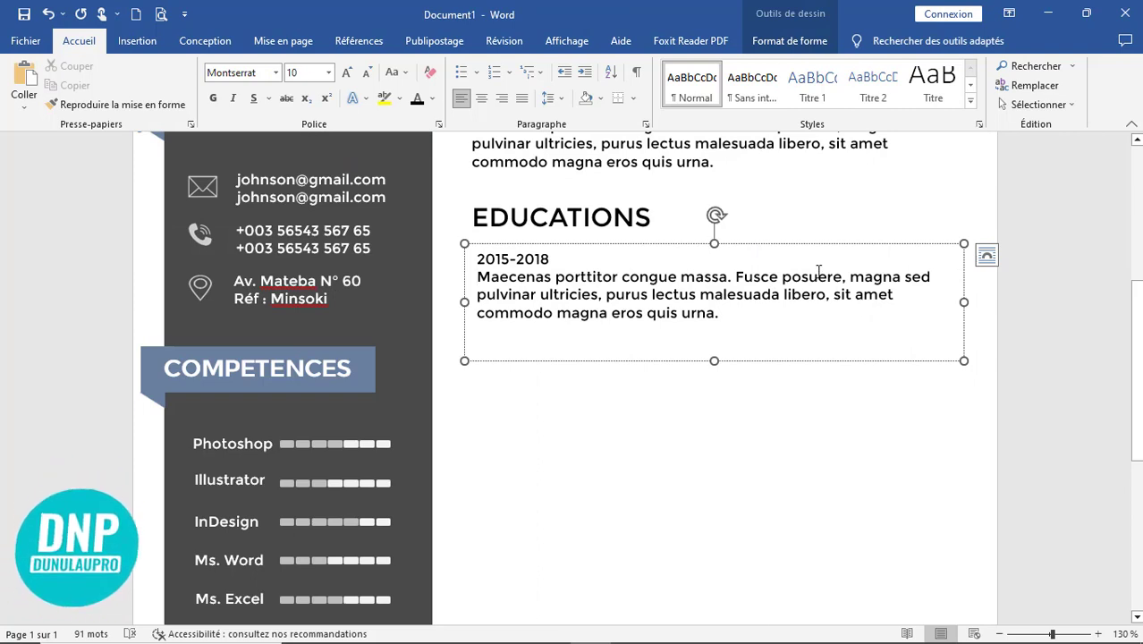
double_click(513, 260)
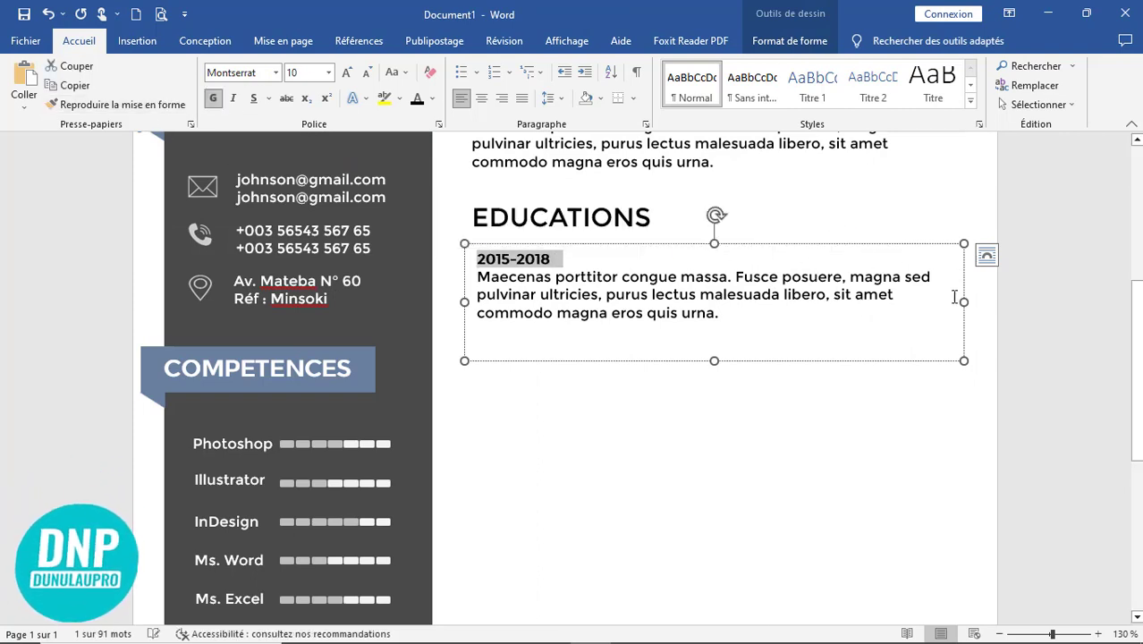
drag(965, 302, 950, 302)
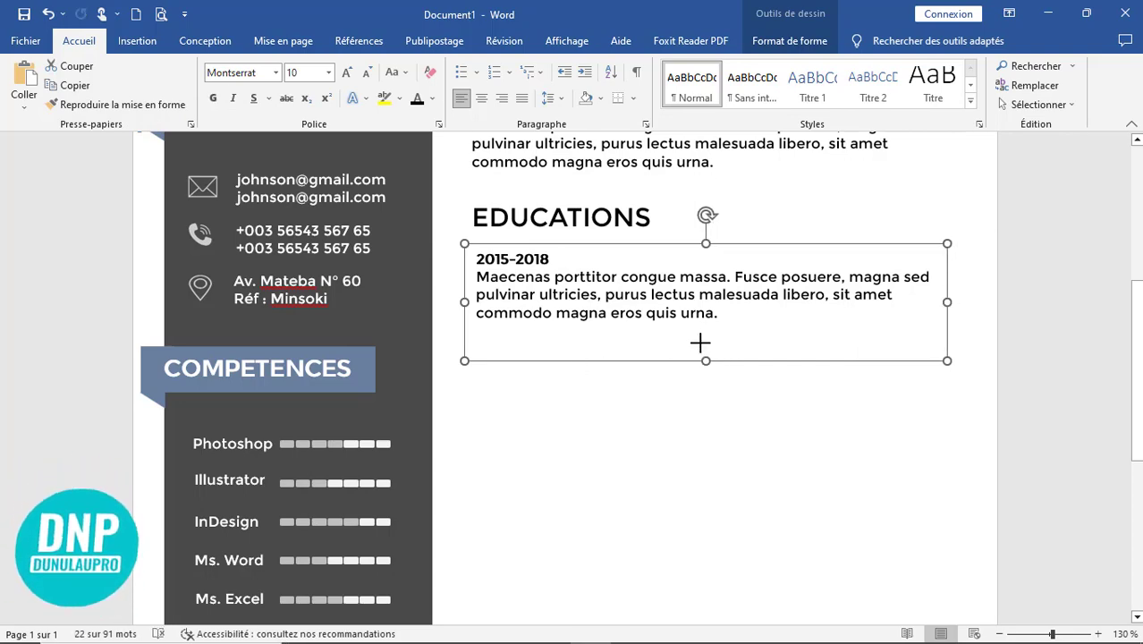
drag(705, 360, 705, 325)
scroll(631, 370, up, 3)
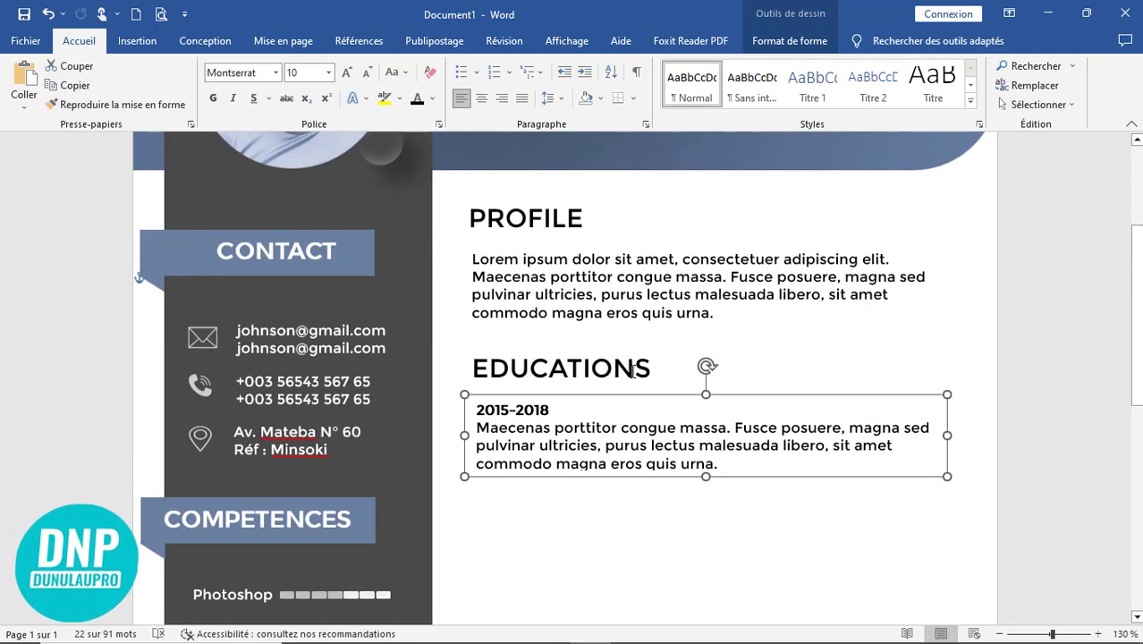
ctrl+scroll(632, 370, down, 8)
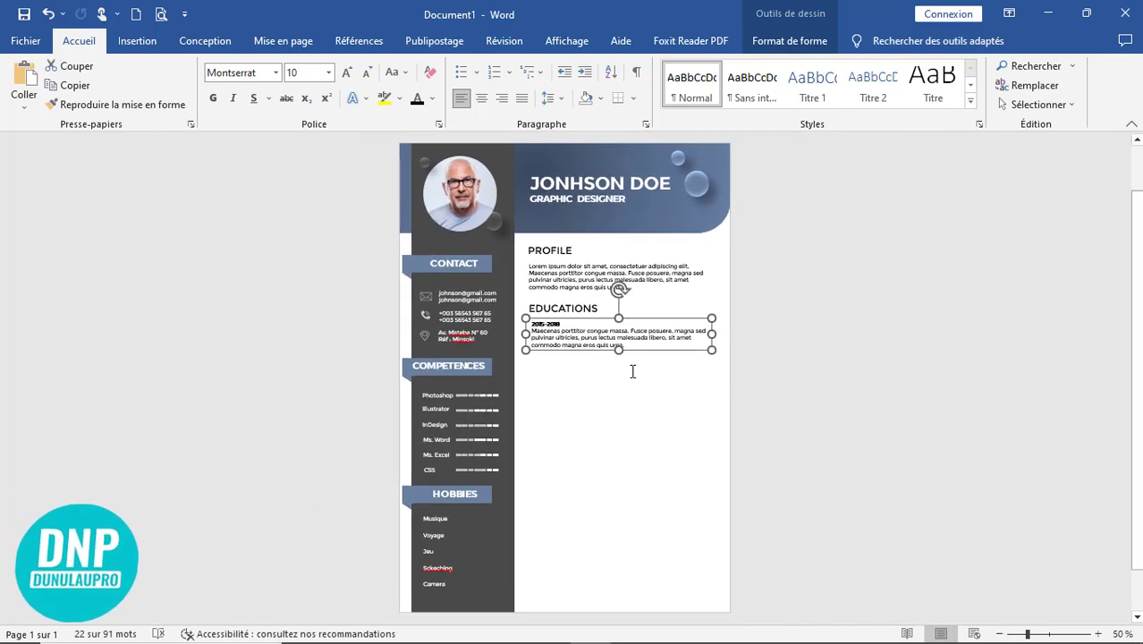
ctrl+scroll(631, 370, up, 2)
ctrl+scroll(632, 370, up, 3)
ctrl+scroll(628, 363, up, 2)
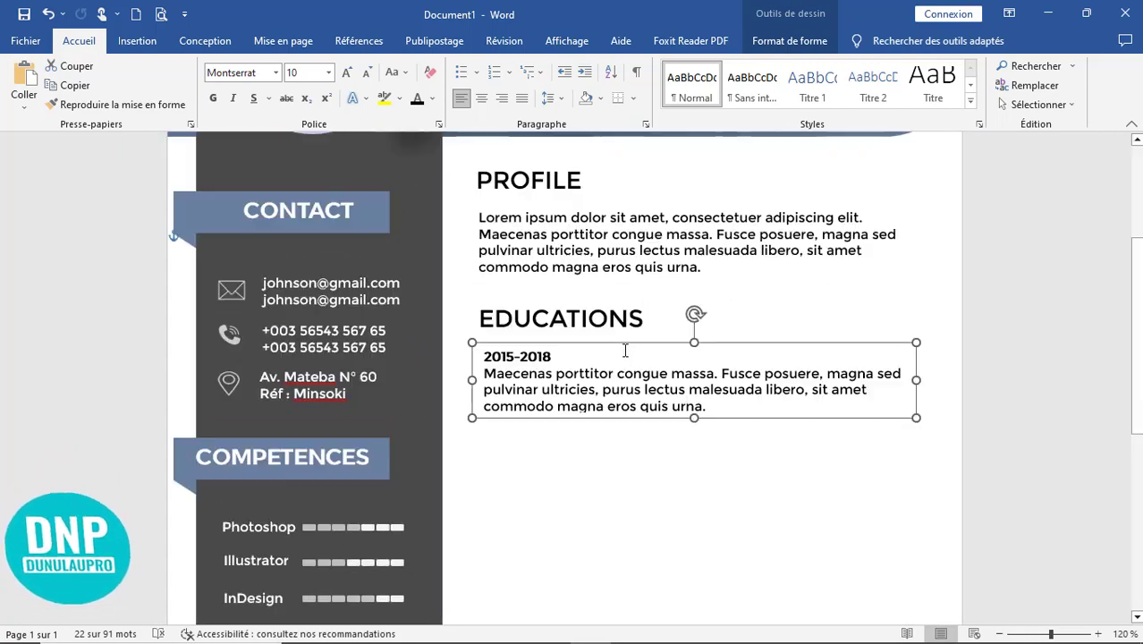
scroll(629, 413, down, 3)
click(630, 410)
ctrl+scroll(630, 409, up, 4)
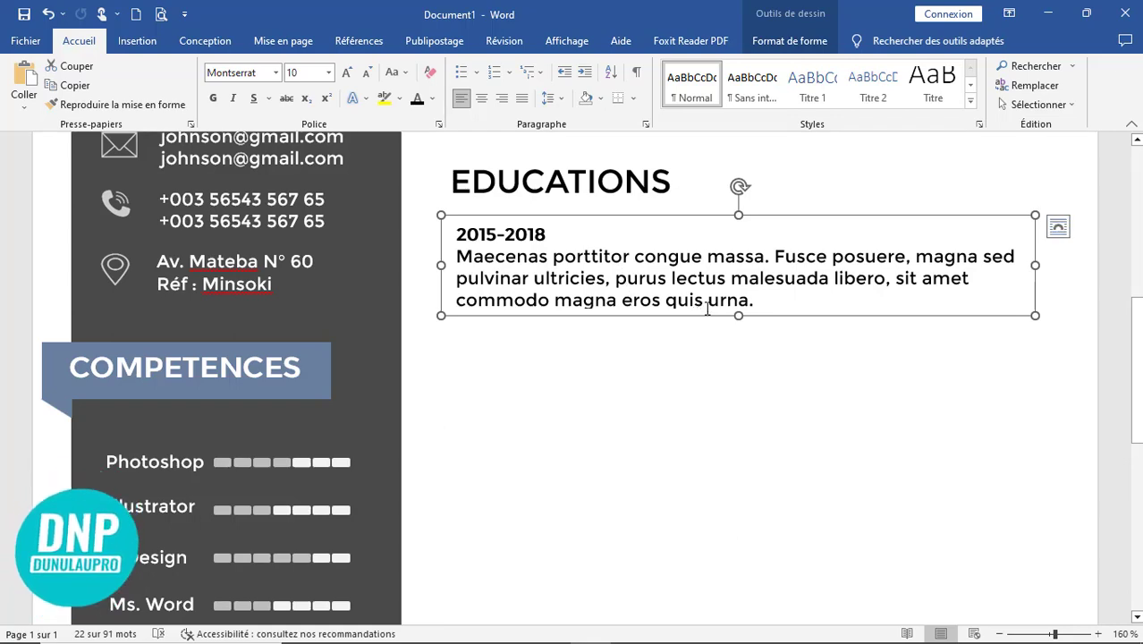
drag(737, 323, 736, 323)
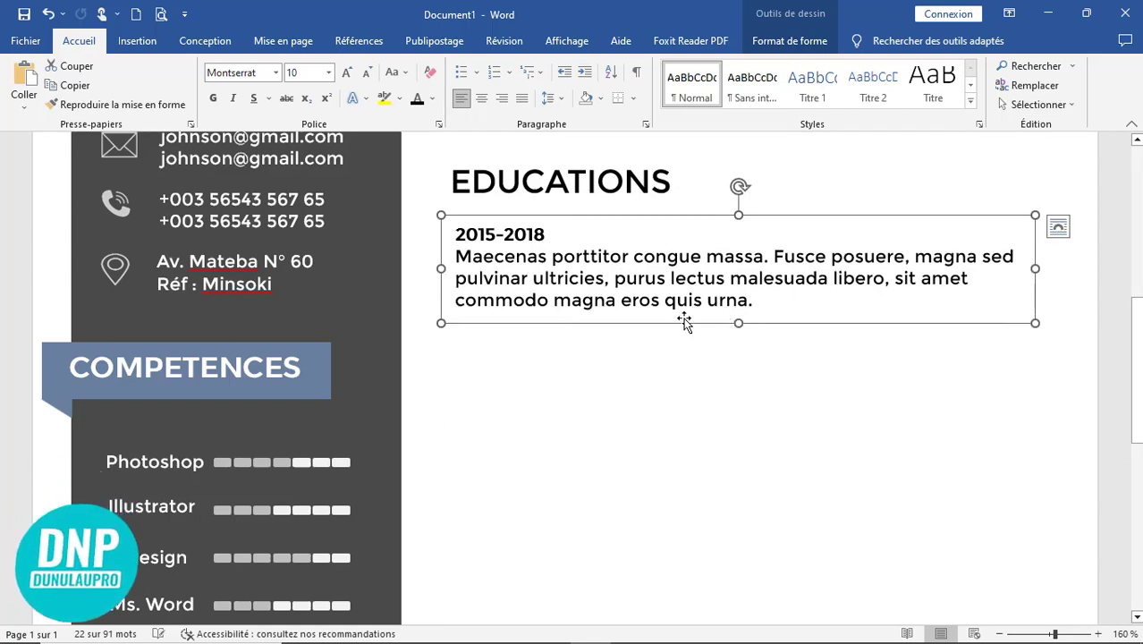
Duplicate the entry twice so three 2015-2018 entries stack under EDUCATIONS.
ctrl+drag(662, 329, 662, 418)
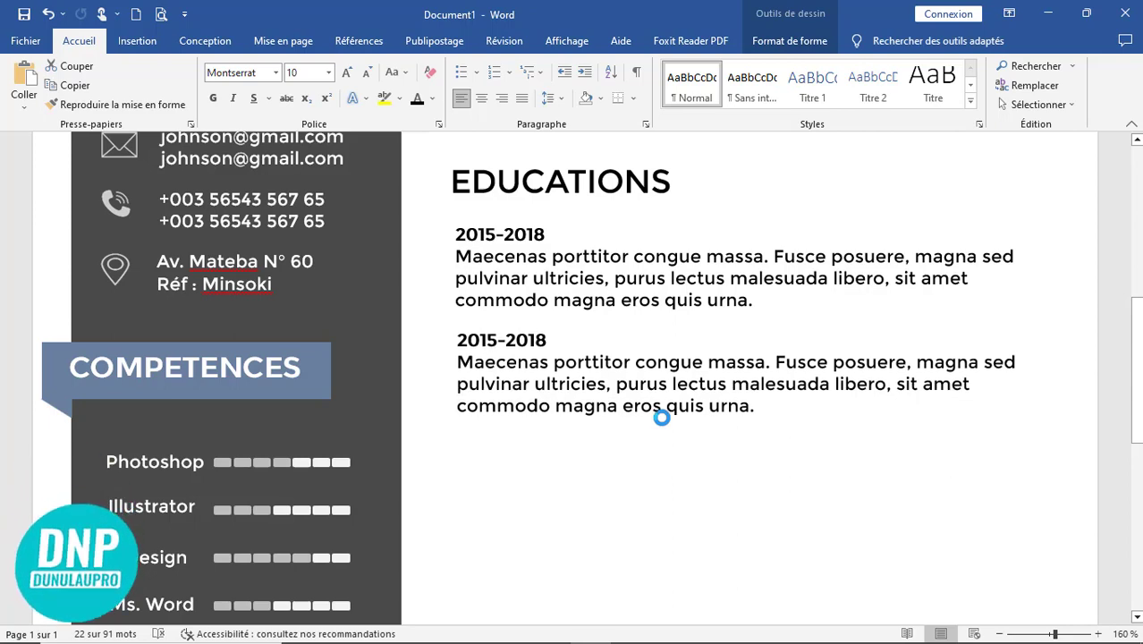
scroll(662, 418, down, 4)
ctrl+drag(662, 253, 656, 337)
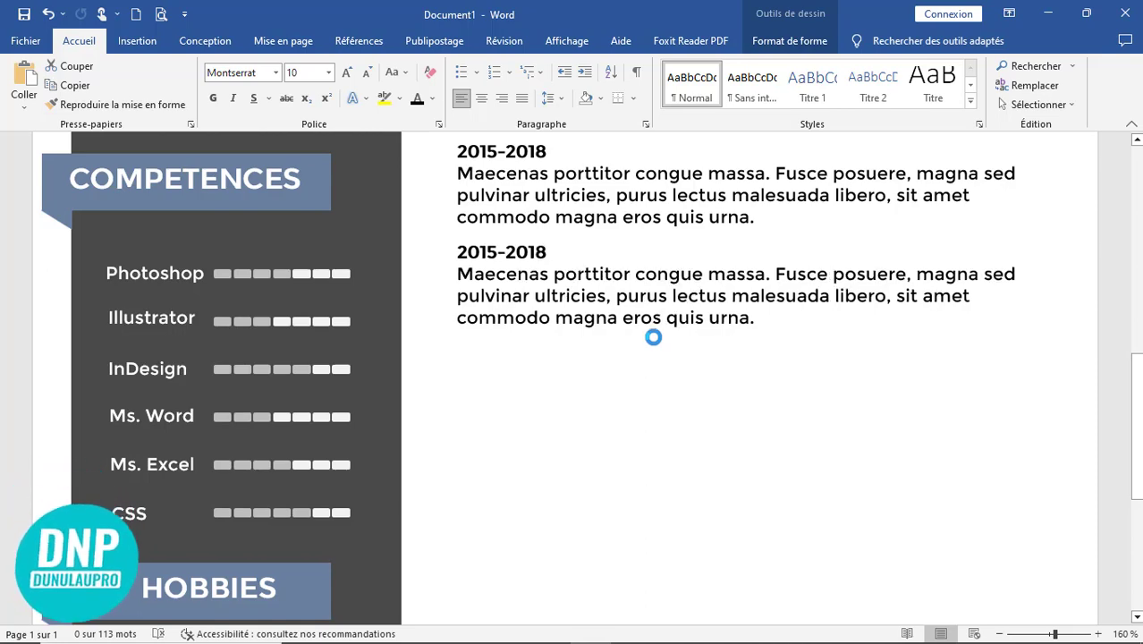
drag(655, 336, 654, 344)
scroll(654, 344, down, 5)
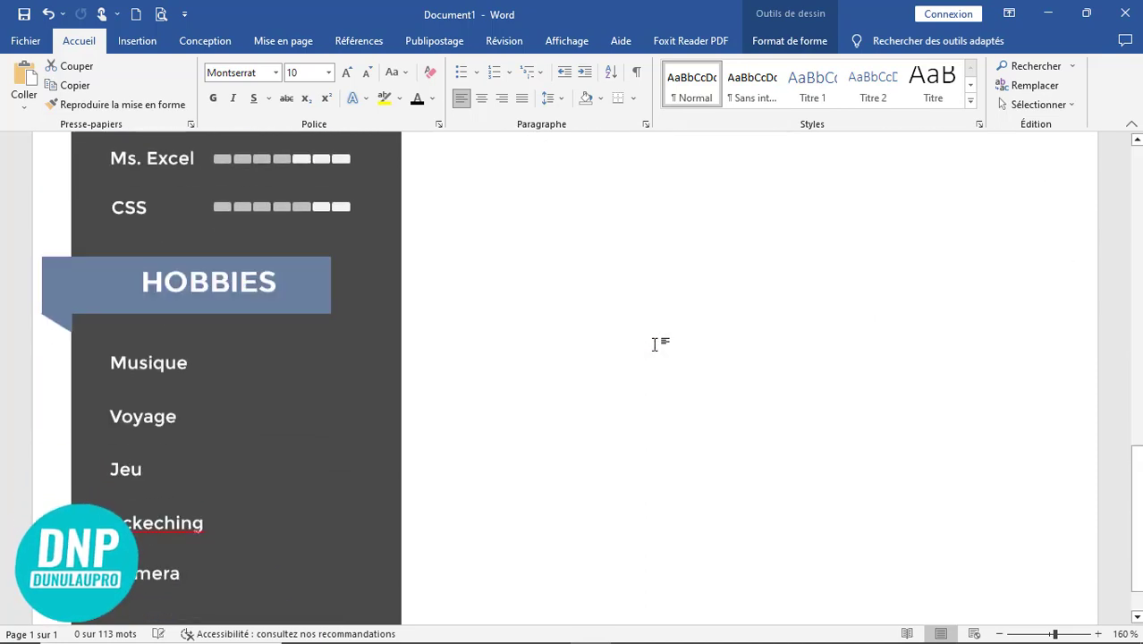
scroll(654, 344, up, 10)
Place a copy of the EDUCATIONS heading below the three entries.
click(592, 229)
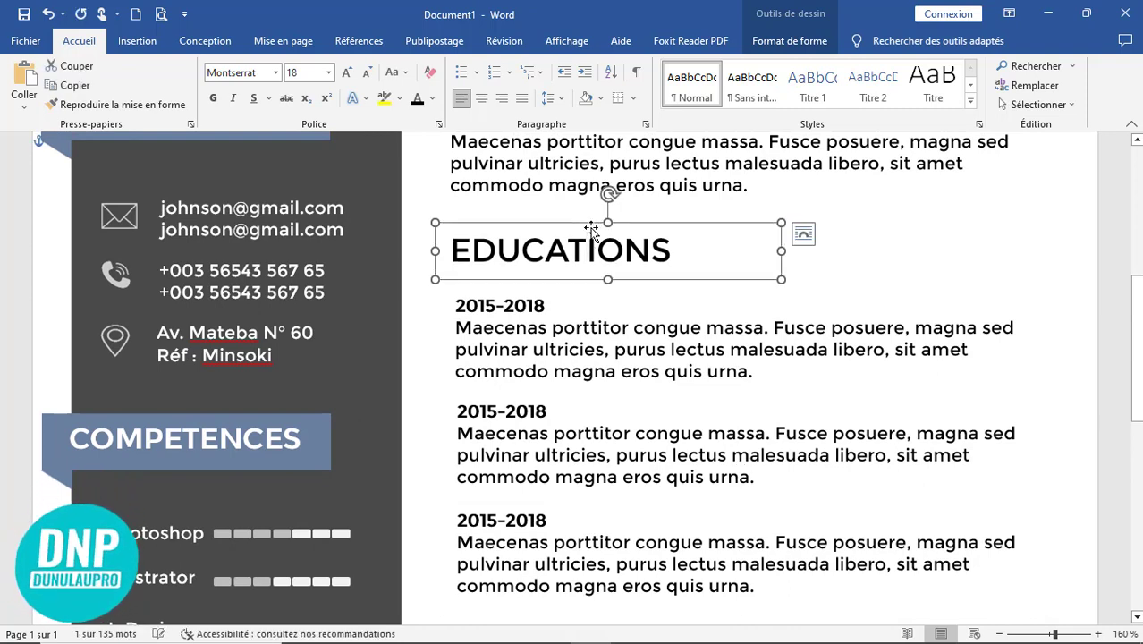
scroll(591, 229, down, 1)
scroll(592, 228, down, 3)
scroll(592, 228, up, 3)
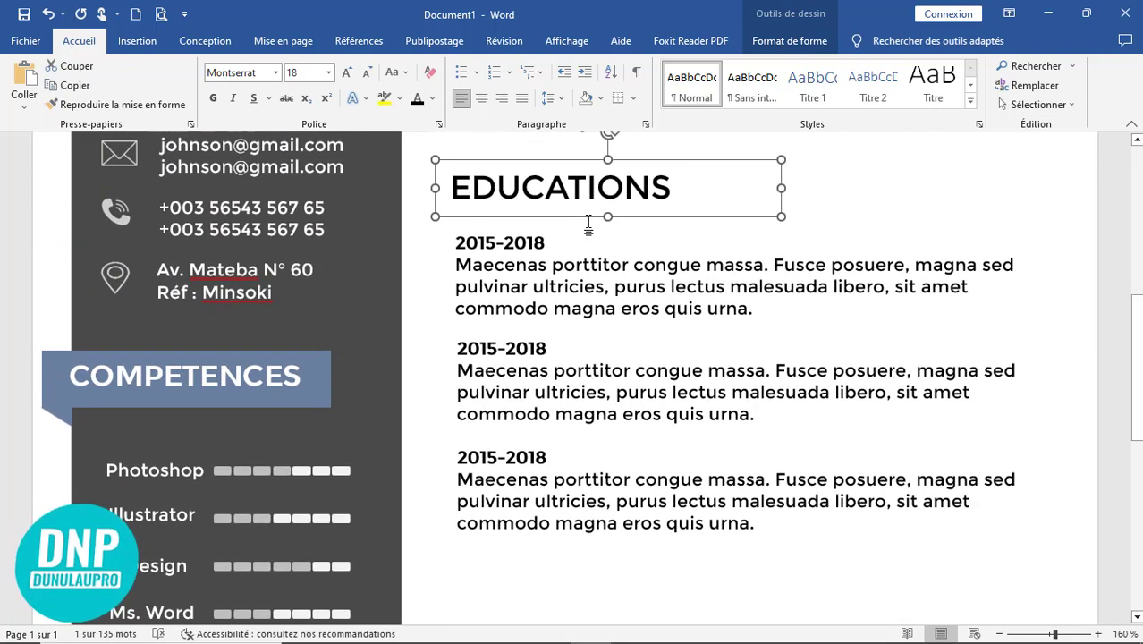
drag(588, 214, 593, 562)
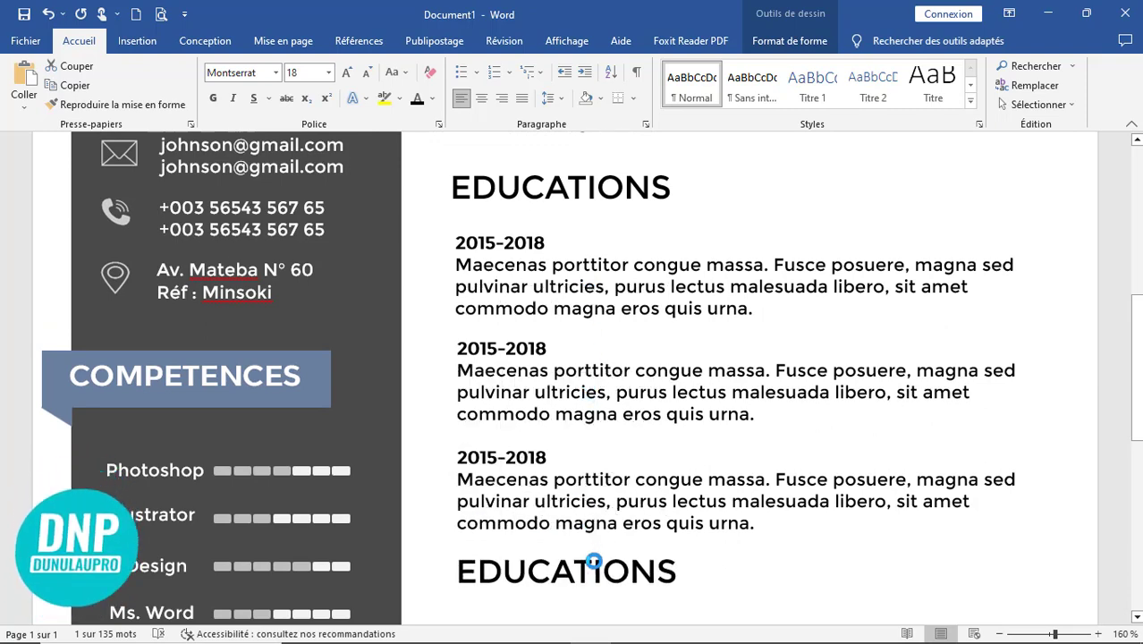
scroll(593, 562, up, 5)
click(137, 40)
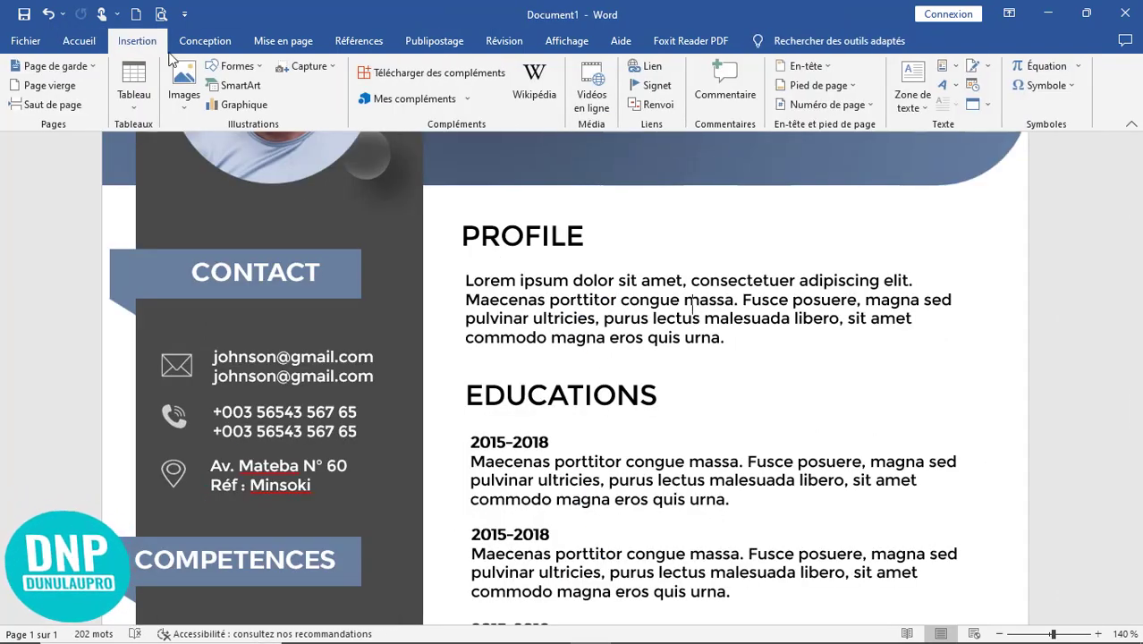
Draw a rounded rectangle behind the 2015-2018 date with blue-grey fill and no outline.
click(238, 65)
click(314, 106)
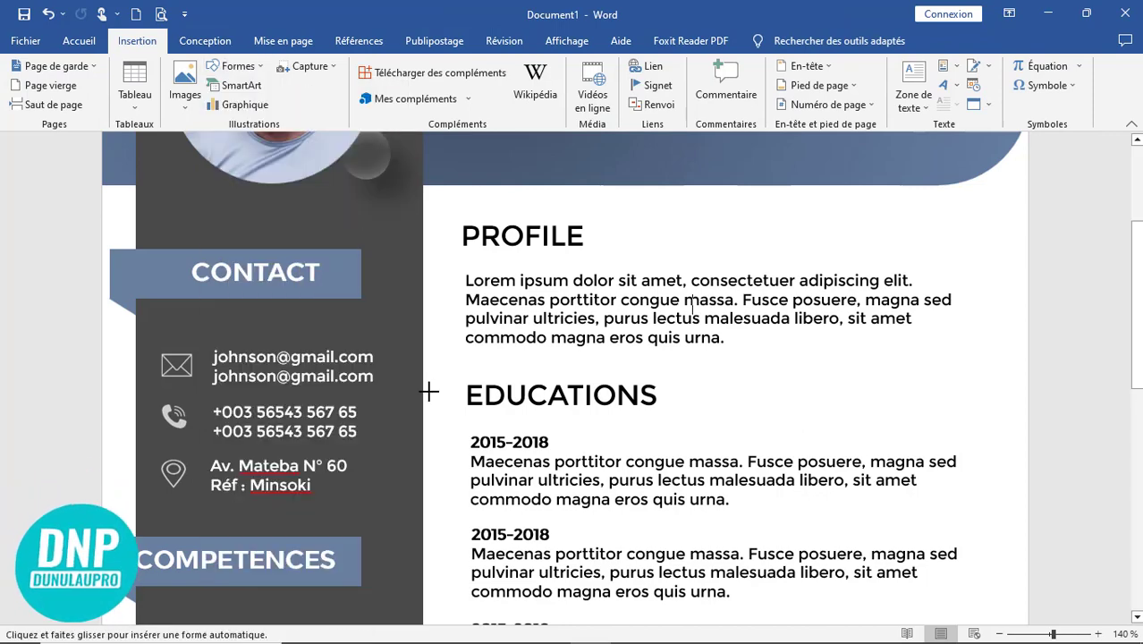
drag(458, 433, 575, 459)
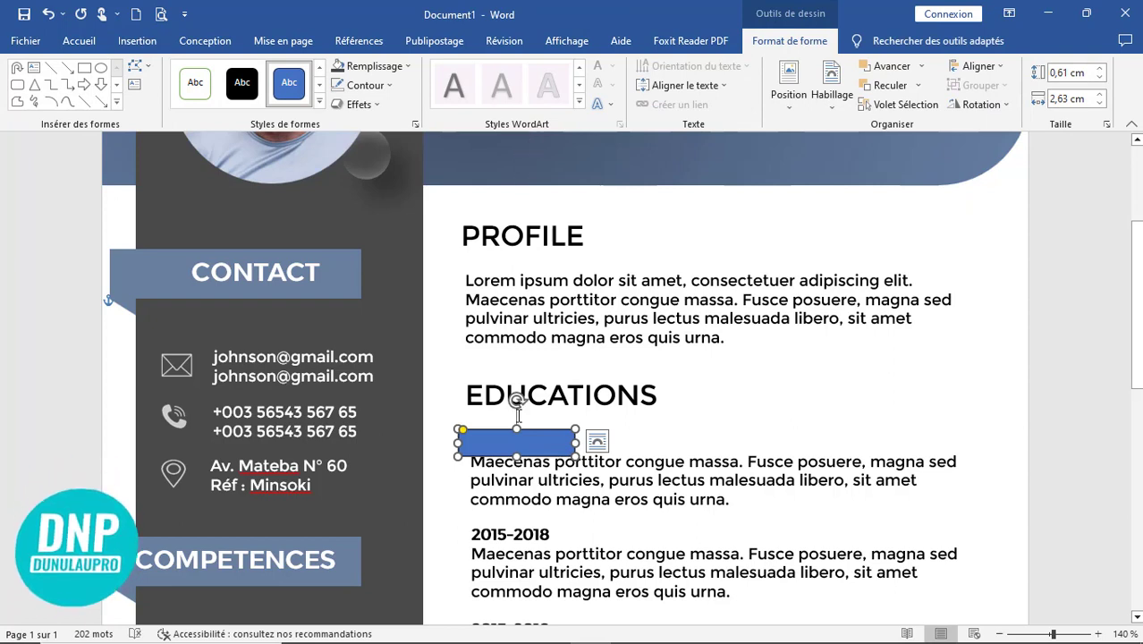
right_click(526, 441)
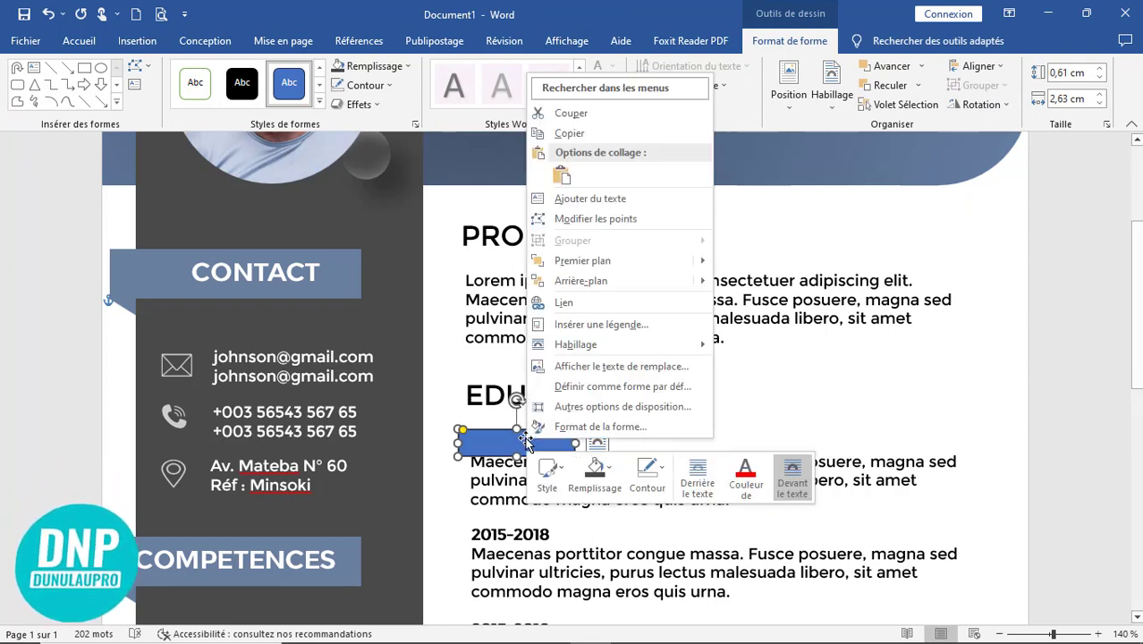
click(582, 283)
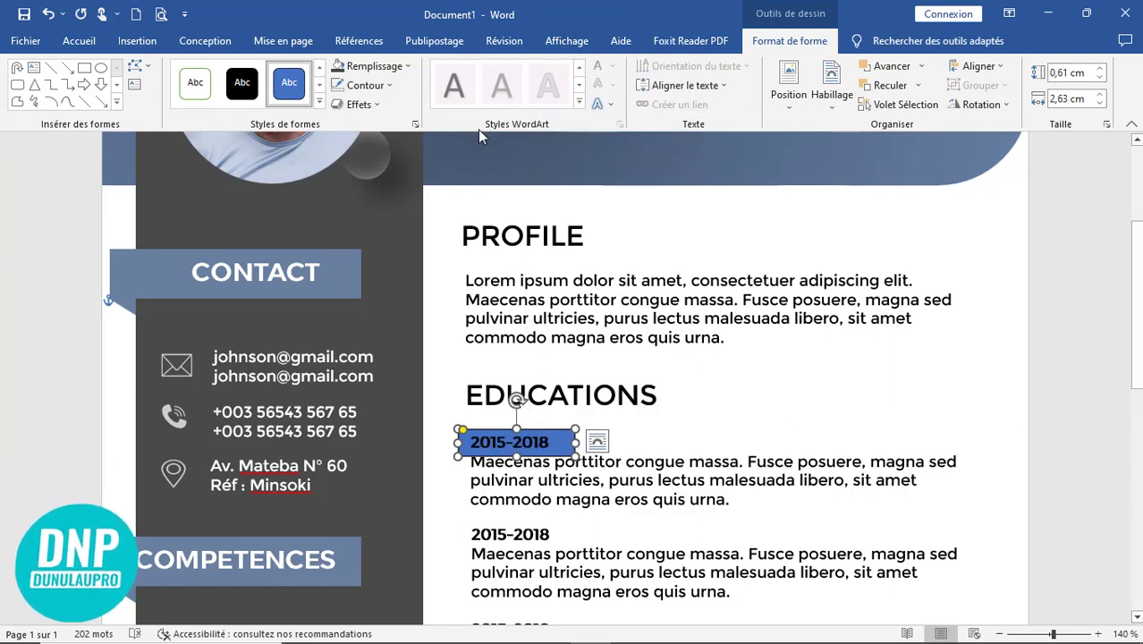
click(392, 68)
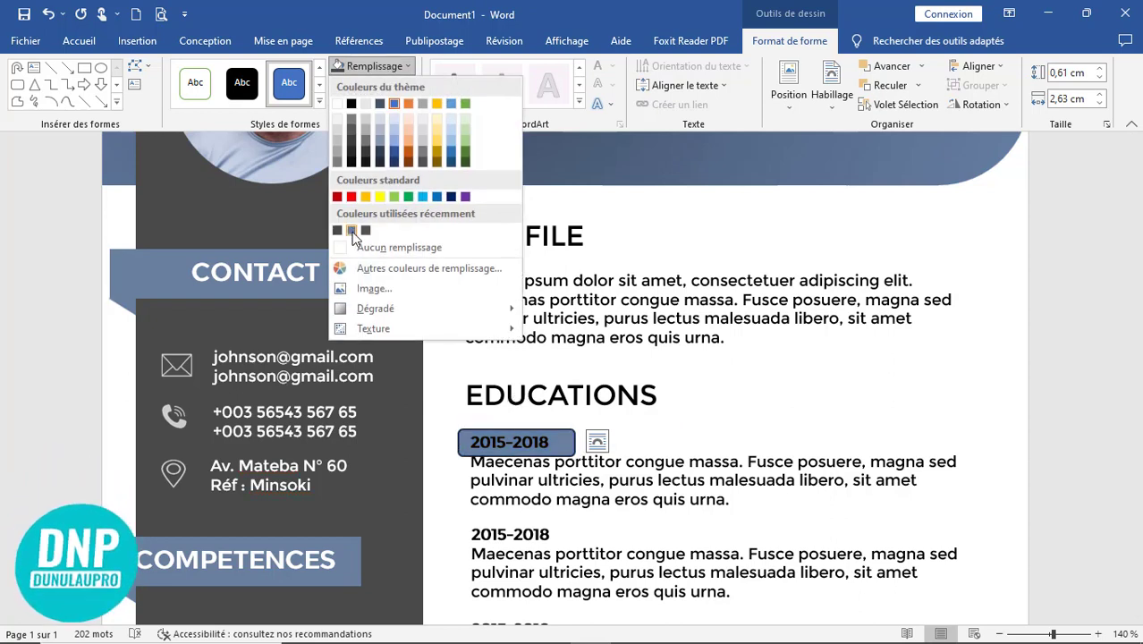
click(352, 231)
click(380, 85)
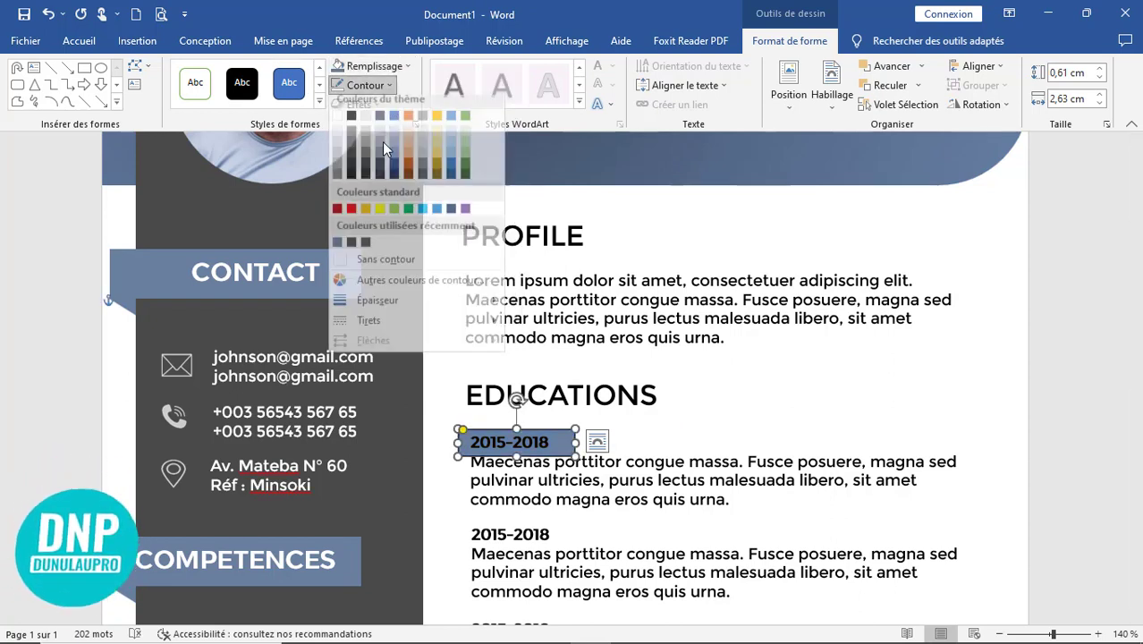
click(376, 263)
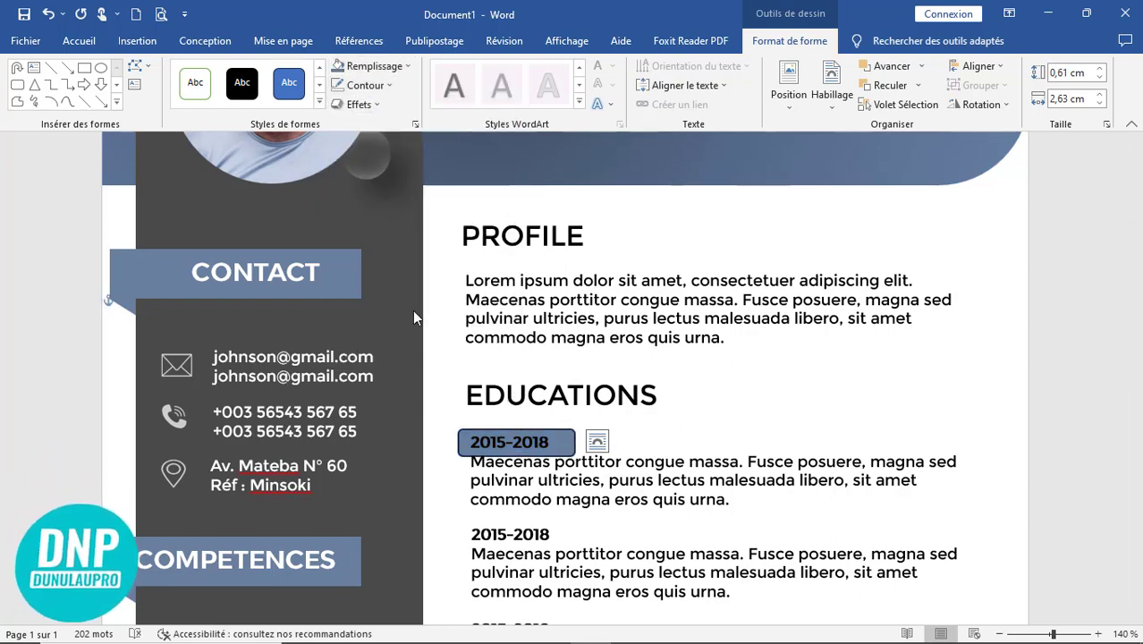
Add a blank line below the date and shrink it to font size 4.
click(534, 447)
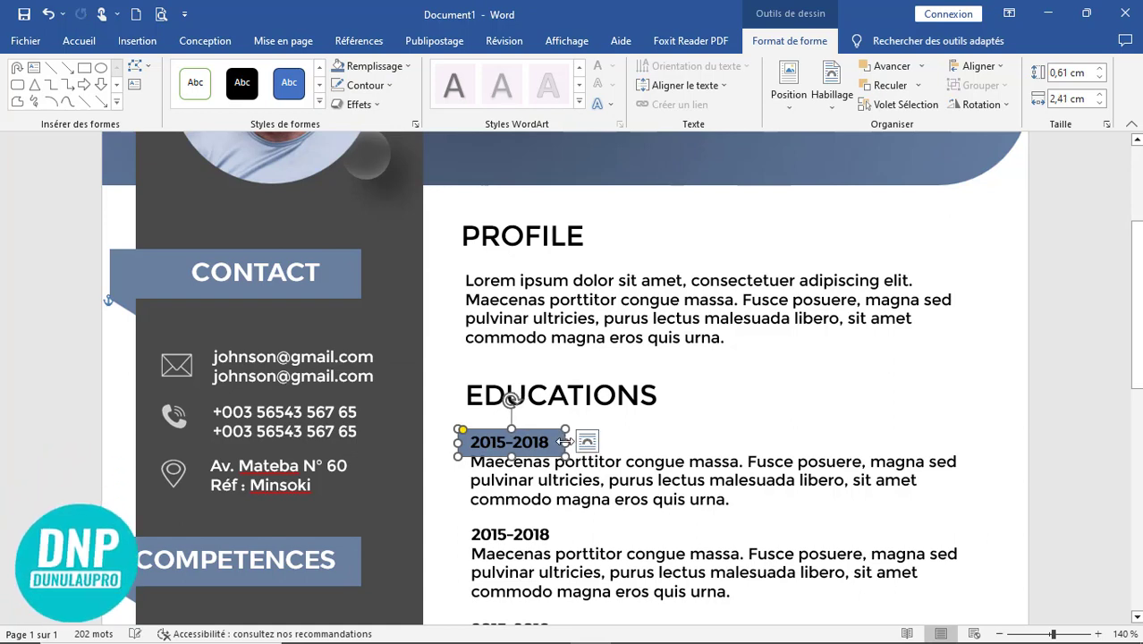
click(573, 433)
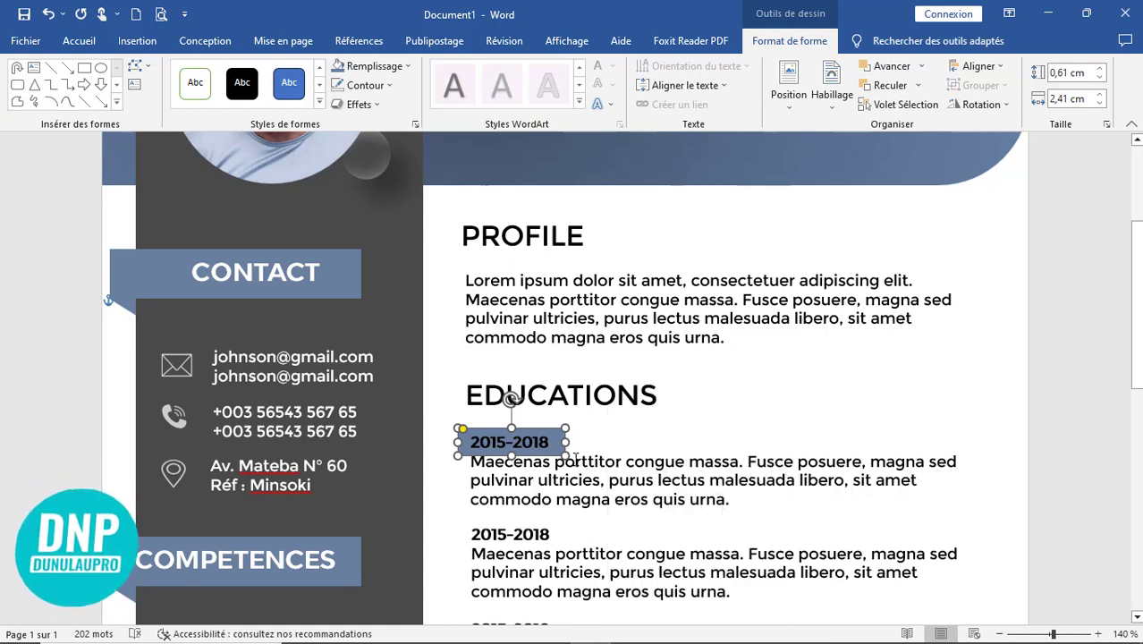
click(576, 448)
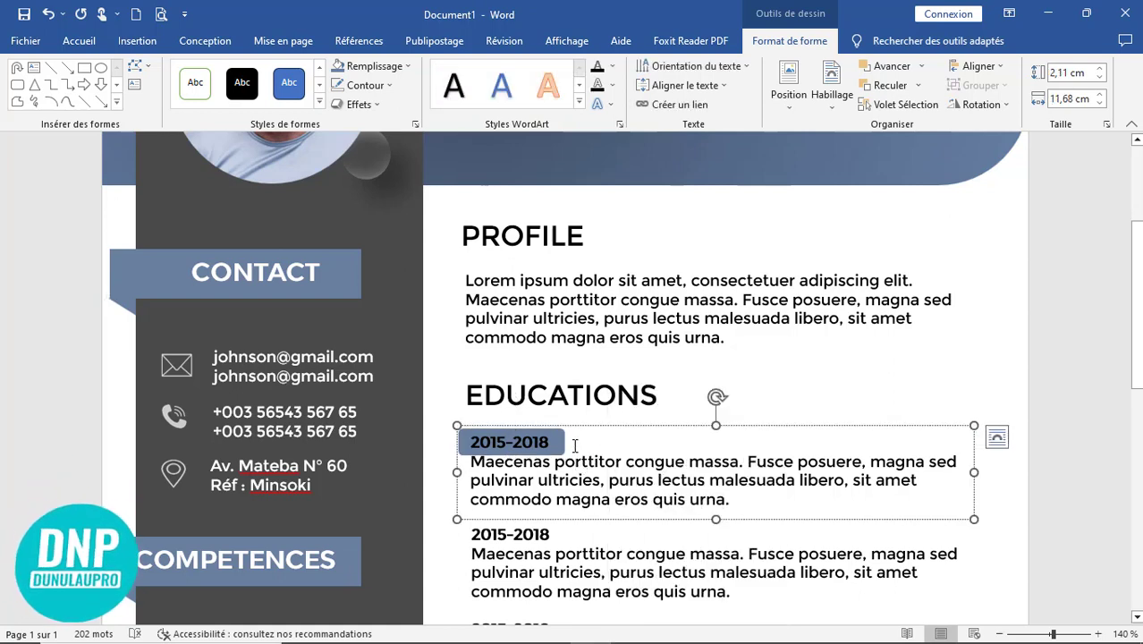
key(Return)
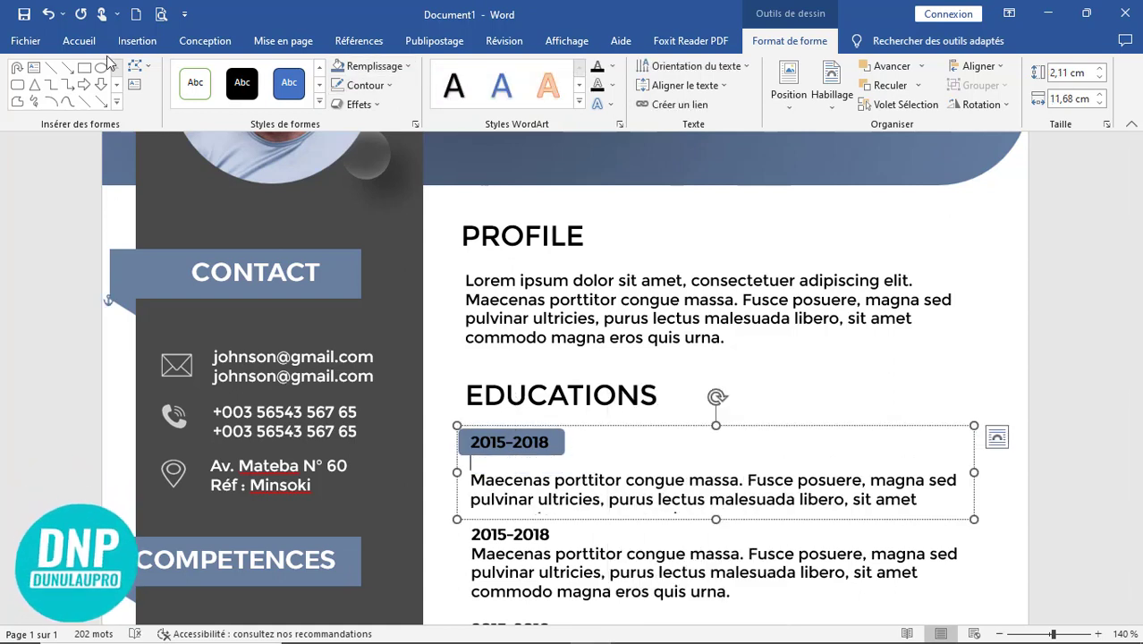
click(79, 40)
click(371, 75)
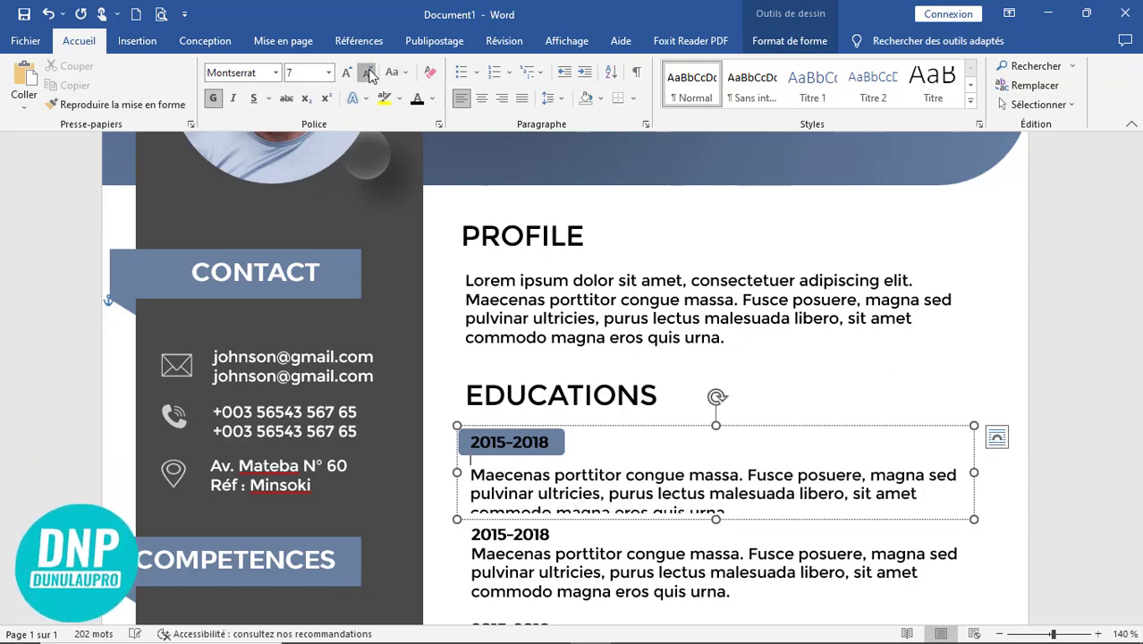
click(371, 75)
click(370, 75)
click(370, 75)
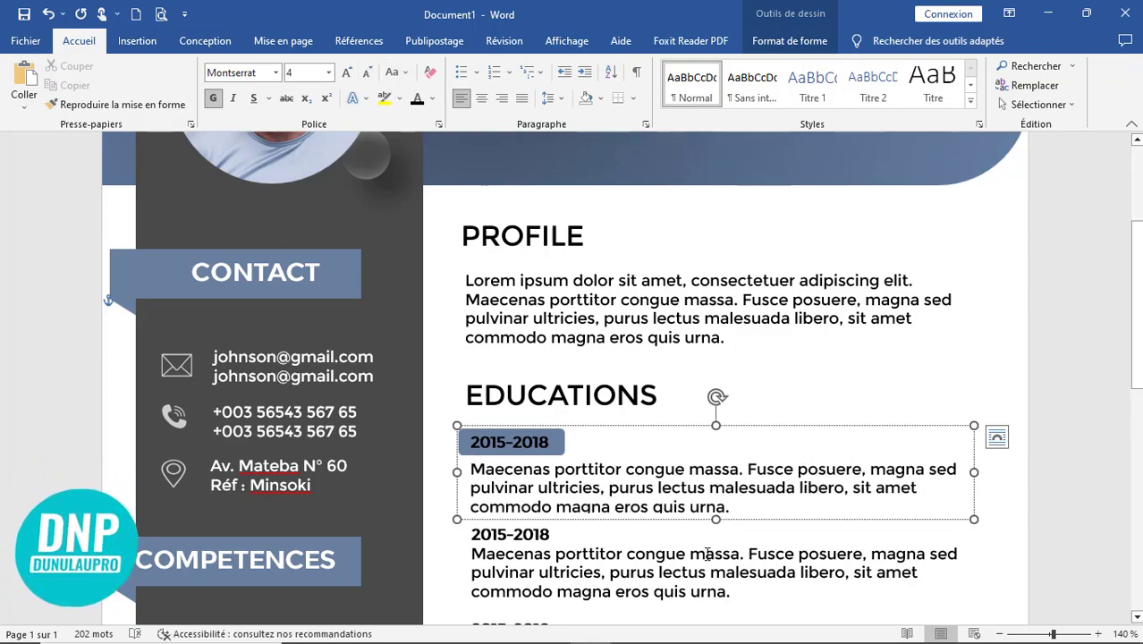
scroll(708, 554, down, 4)
scroll(533, 338, up, 3)
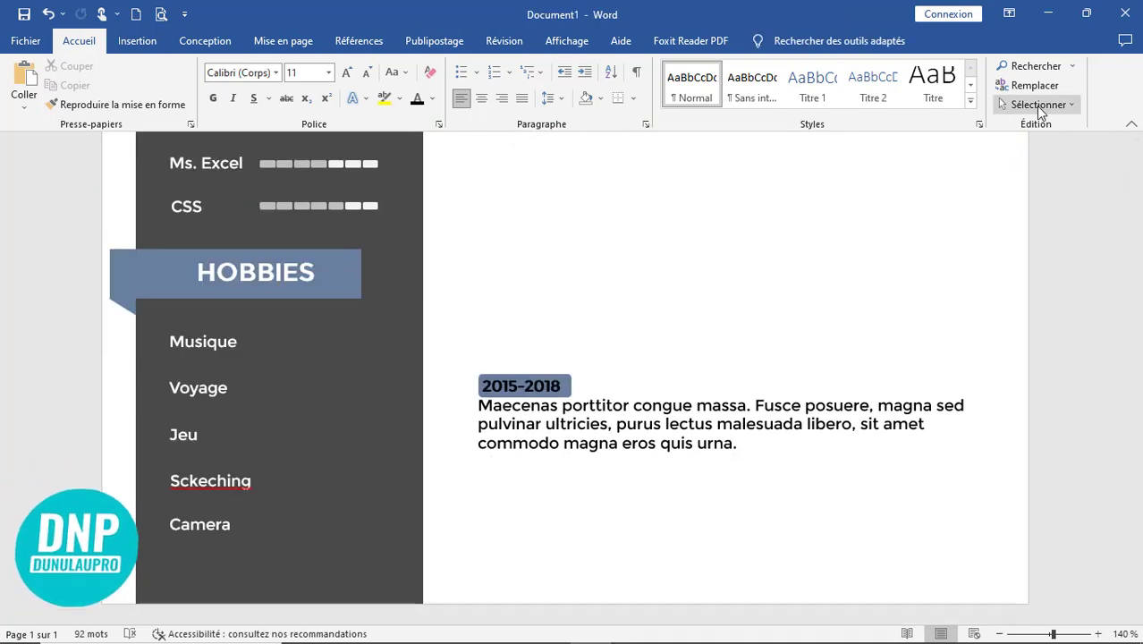
Group the date label with the entry text box.
click(1038, 105)
click(1010, 149)
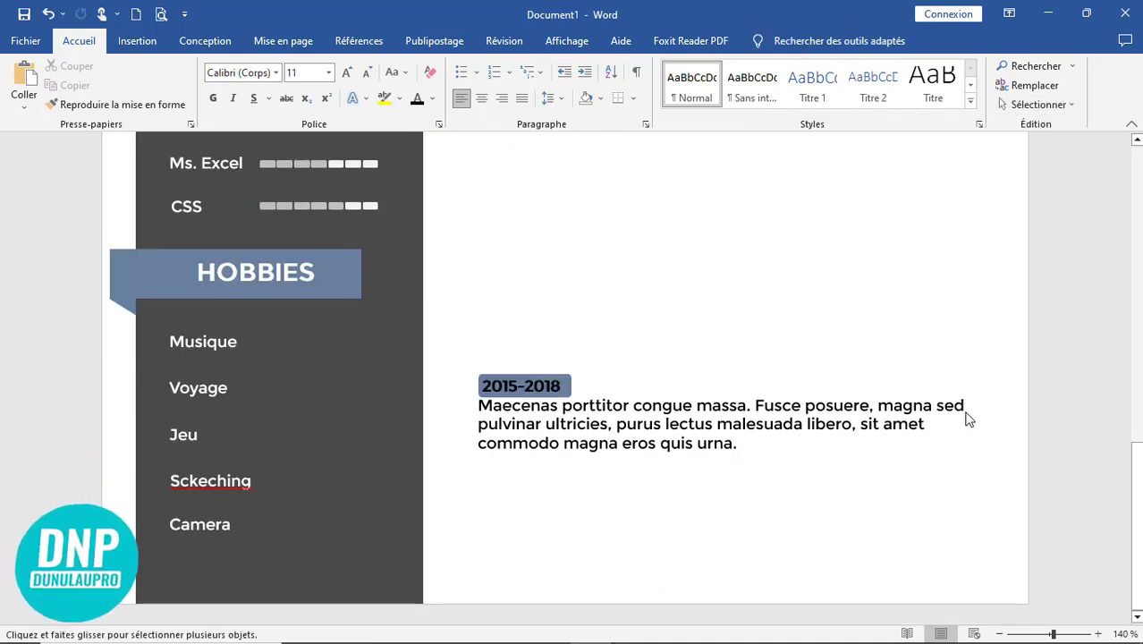
drag(980, 508, 431, 280)
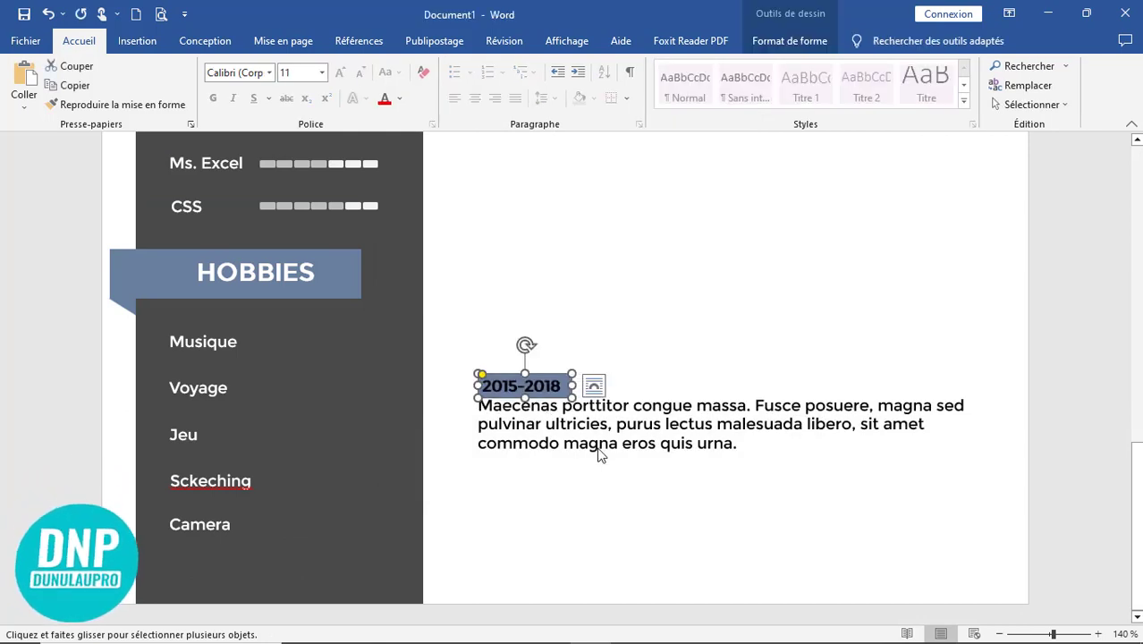
click(811, 409)
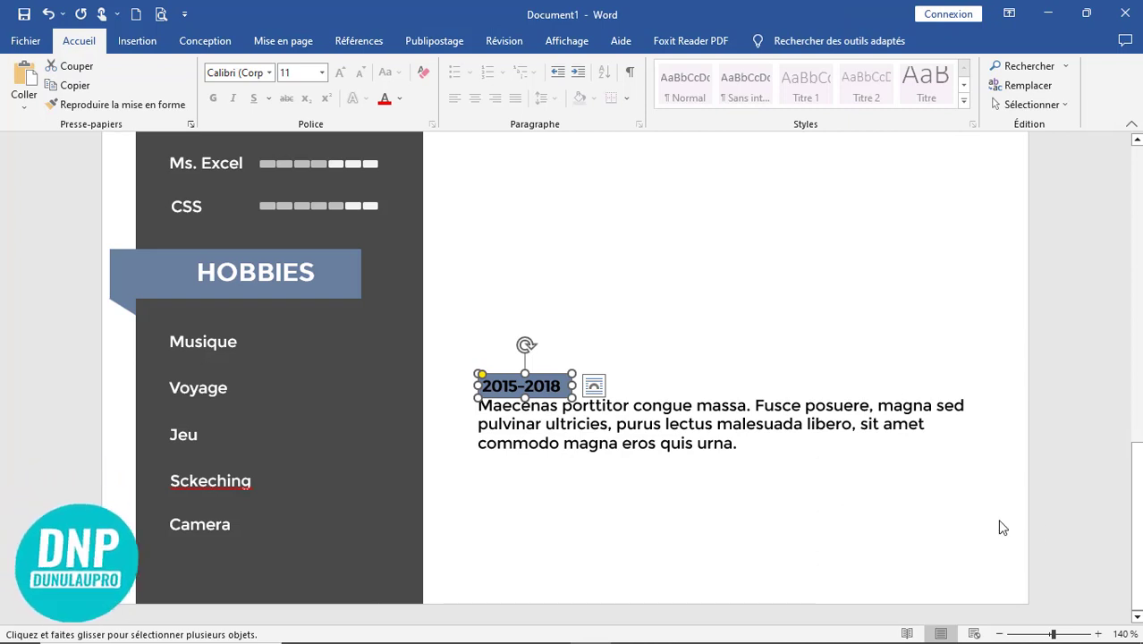
drag(999, 521, 468, 183)
scroll(644, 448, up, 3)
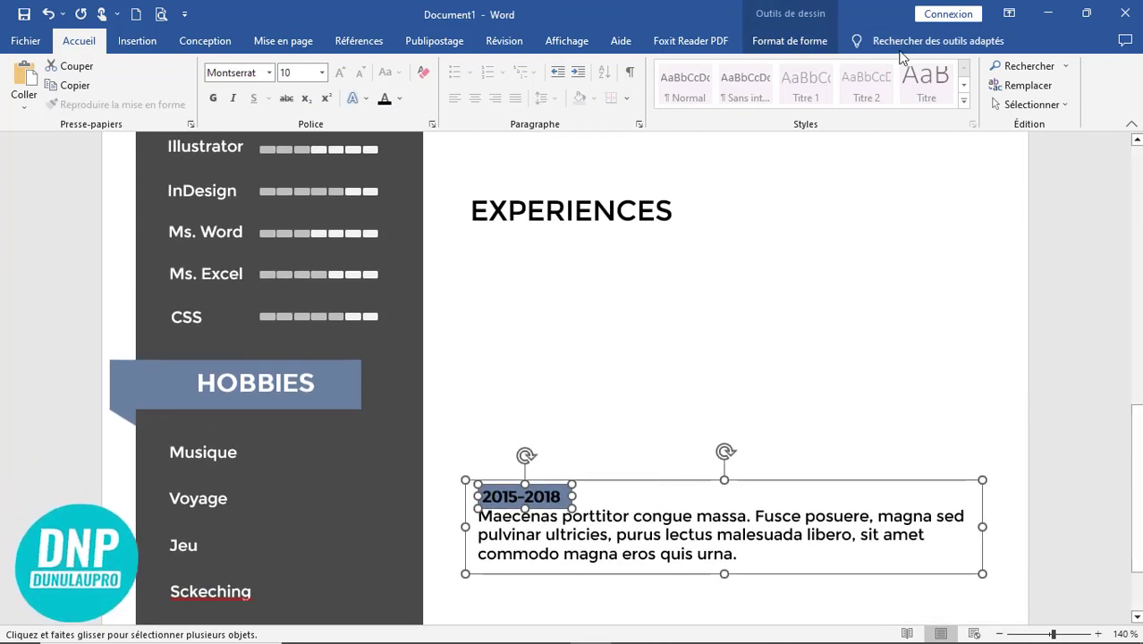
click(815, 41)
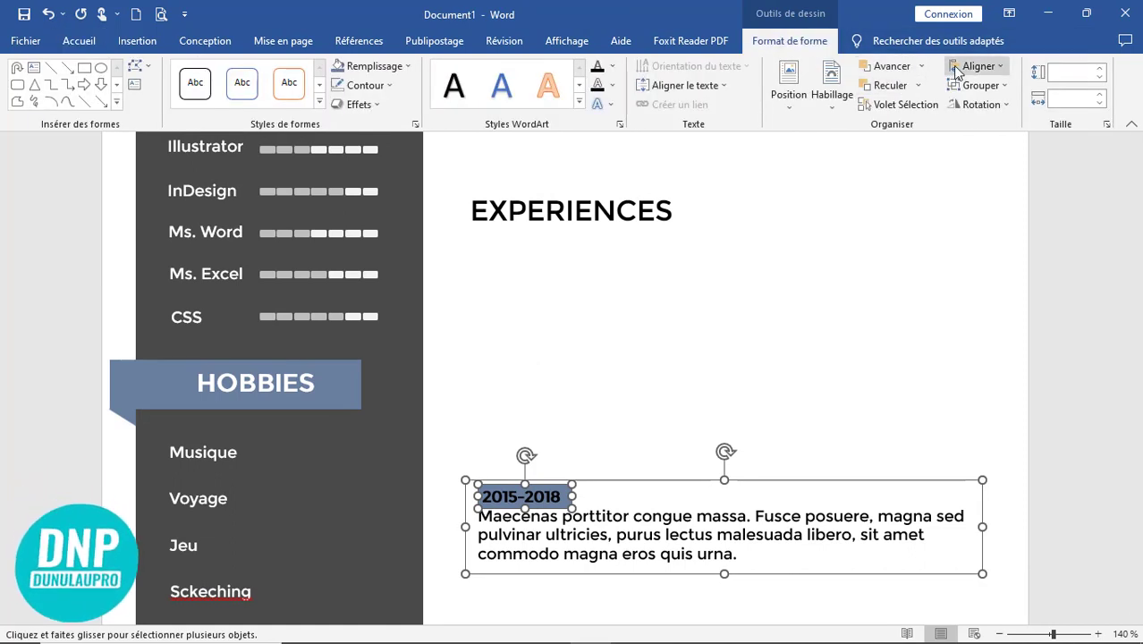
click(987, 86)
click(988, 104)
Copy the grouped entry and place it under the EXPERIENCES heading.
scroll(730, 332, down, 2)
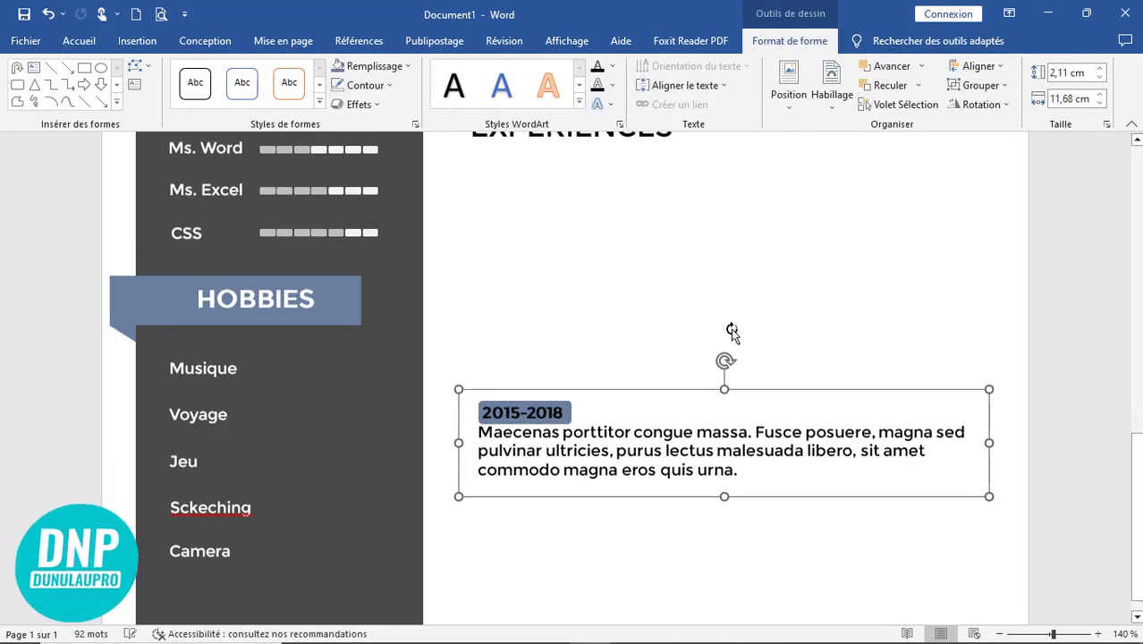
scroll(626, 450, up, 3)
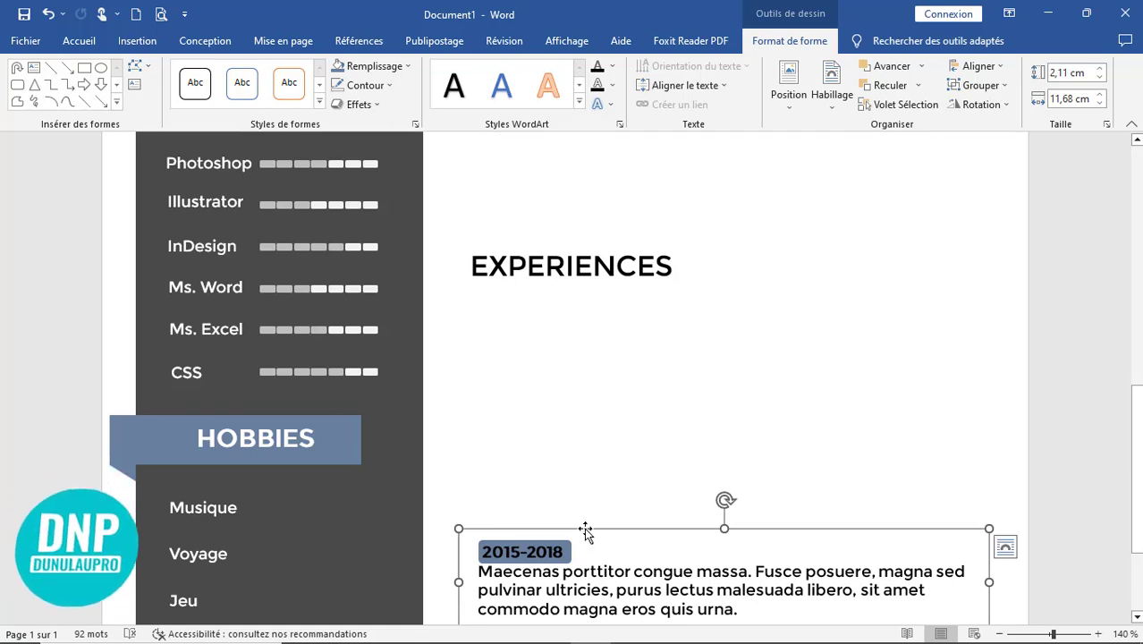
drag(585, 519, 582, 432)
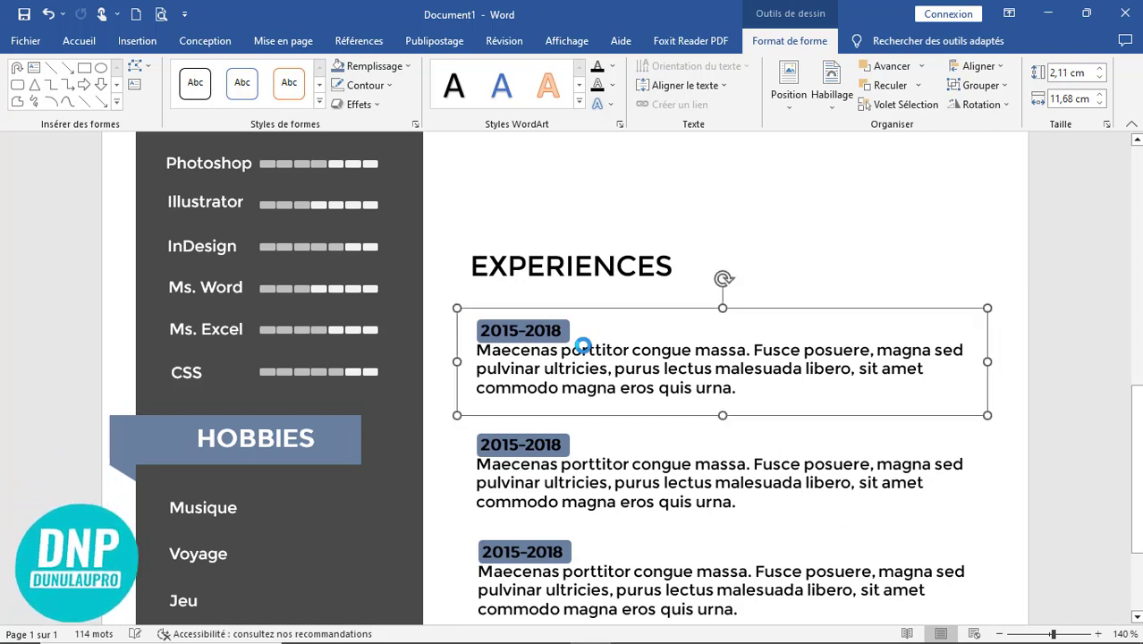
scroll(583, 358, up, 3)
drag(591, 486, 582, 331)
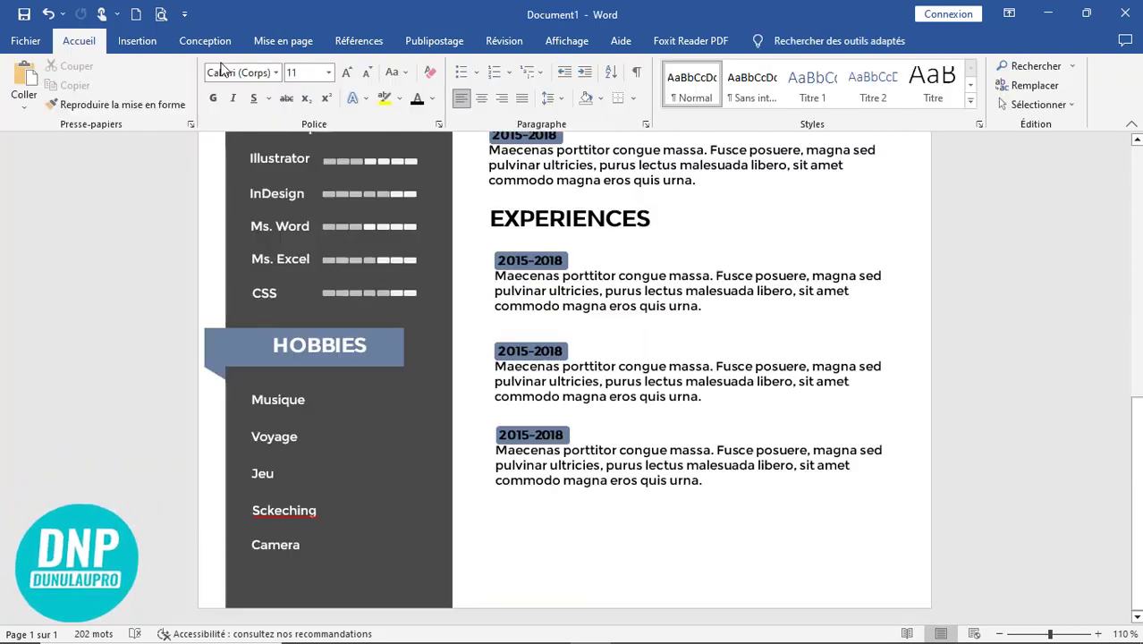
Draw a large curved shape and rotate it into the page's bottom-right corner.
click(137, 40)
click(230, 68)
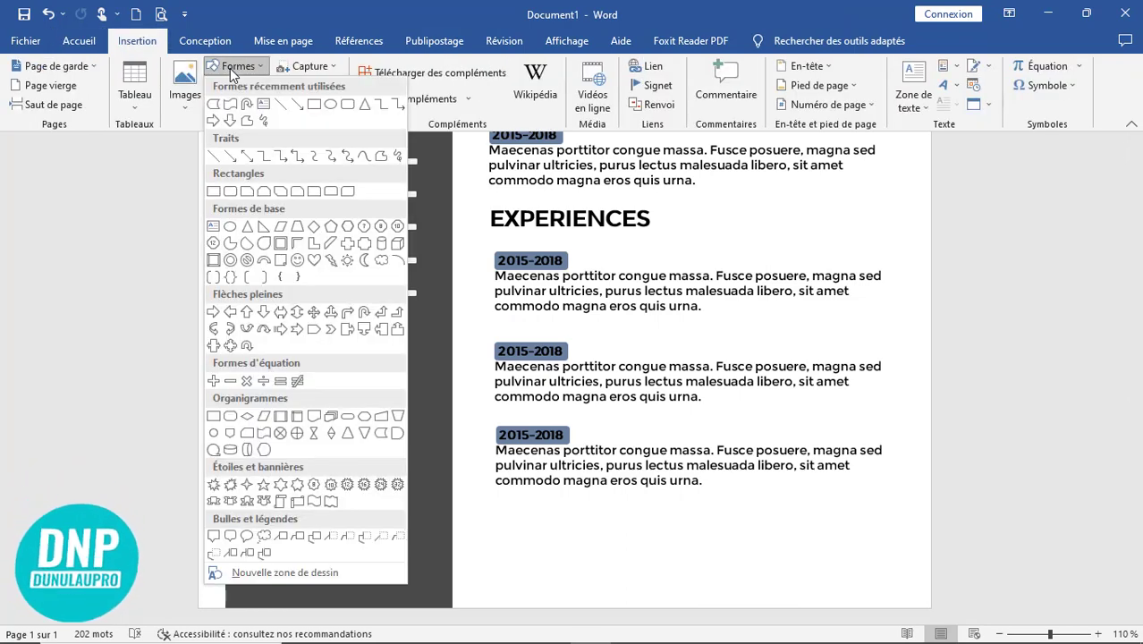
click(373, 430)
drag(623, 311, 850, 509)
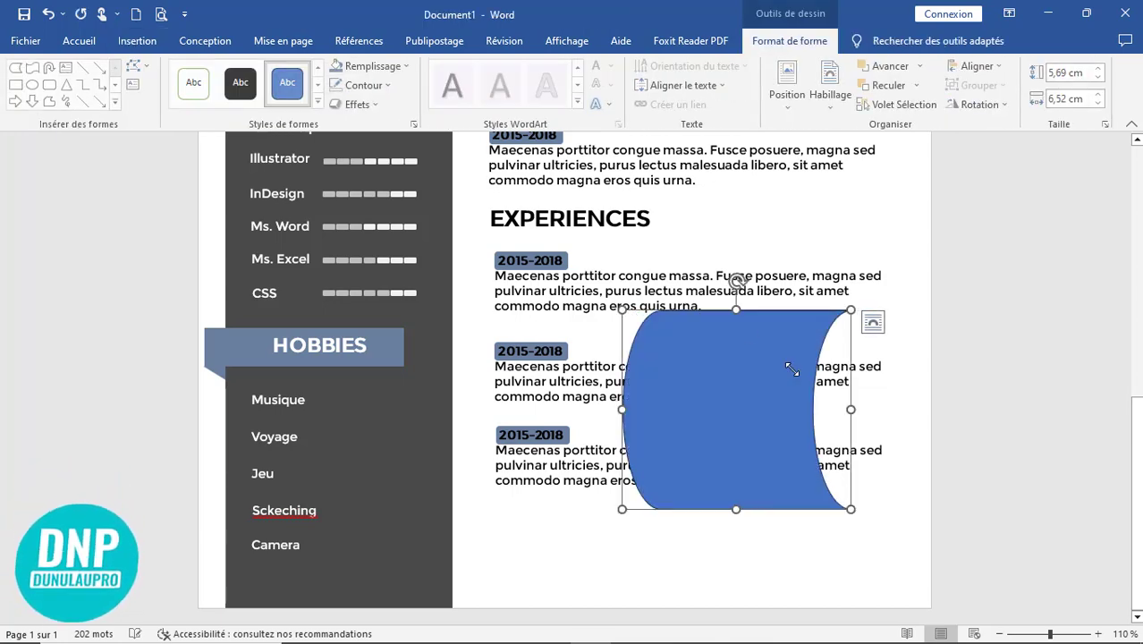
drag(734, 286, 708, 470)
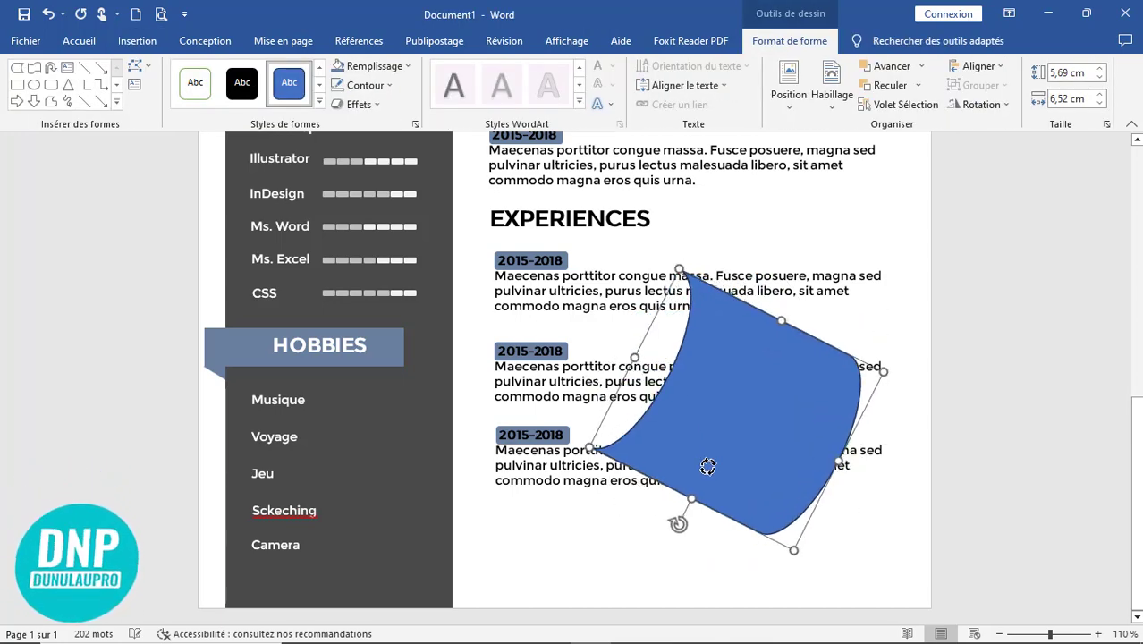
drag(739, 415, 786, 512)
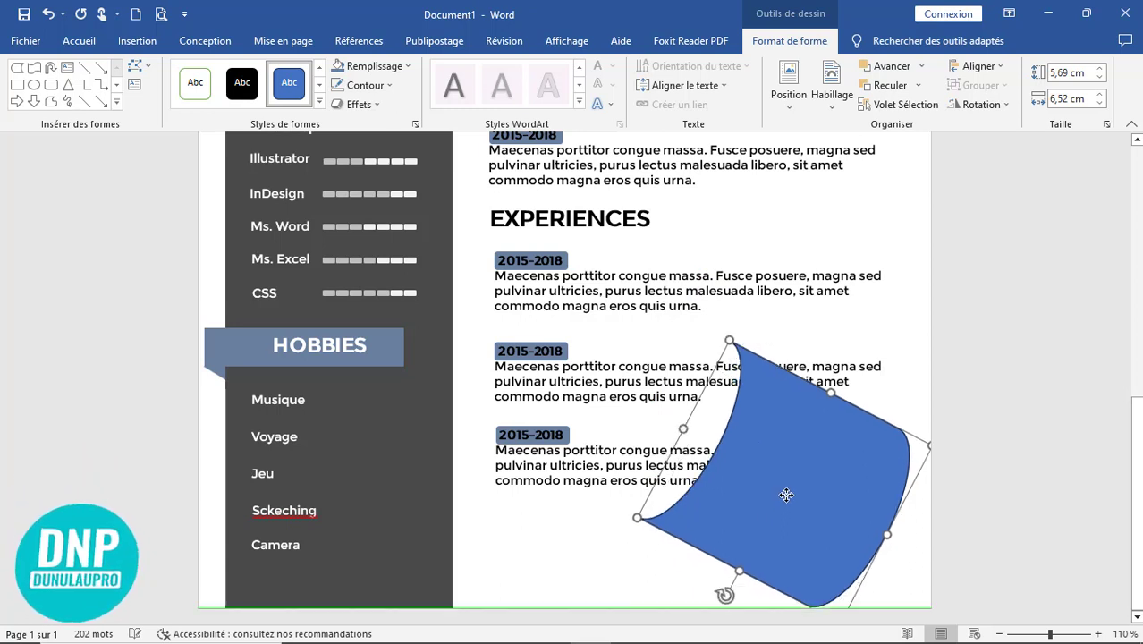
drag(736, 595, 703, 584)
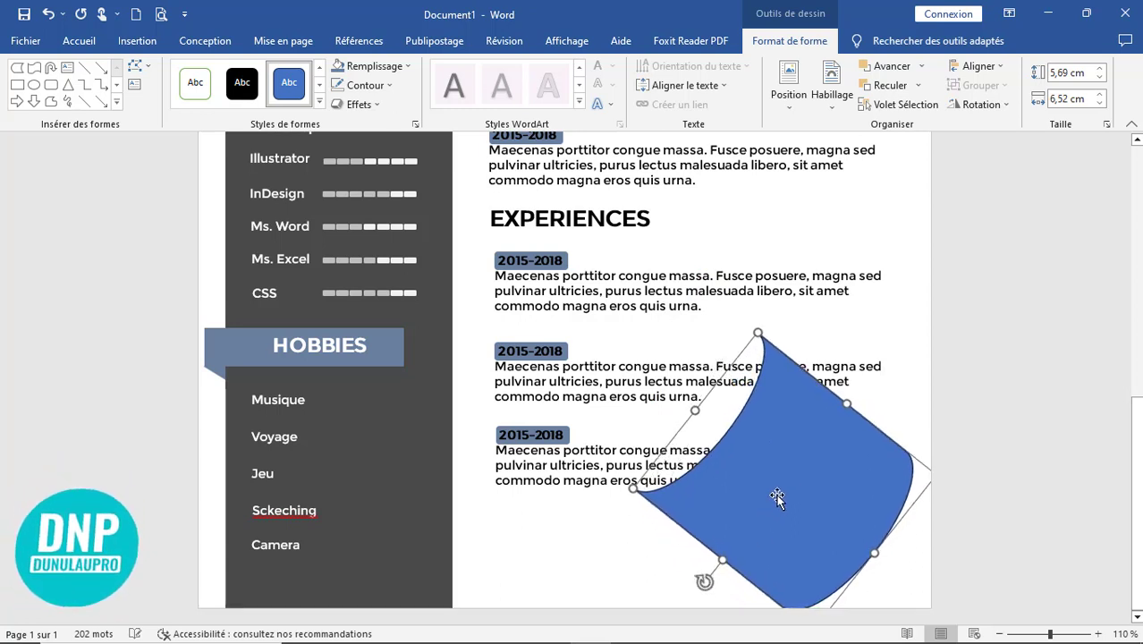
drag(779, 496, 917, 623)
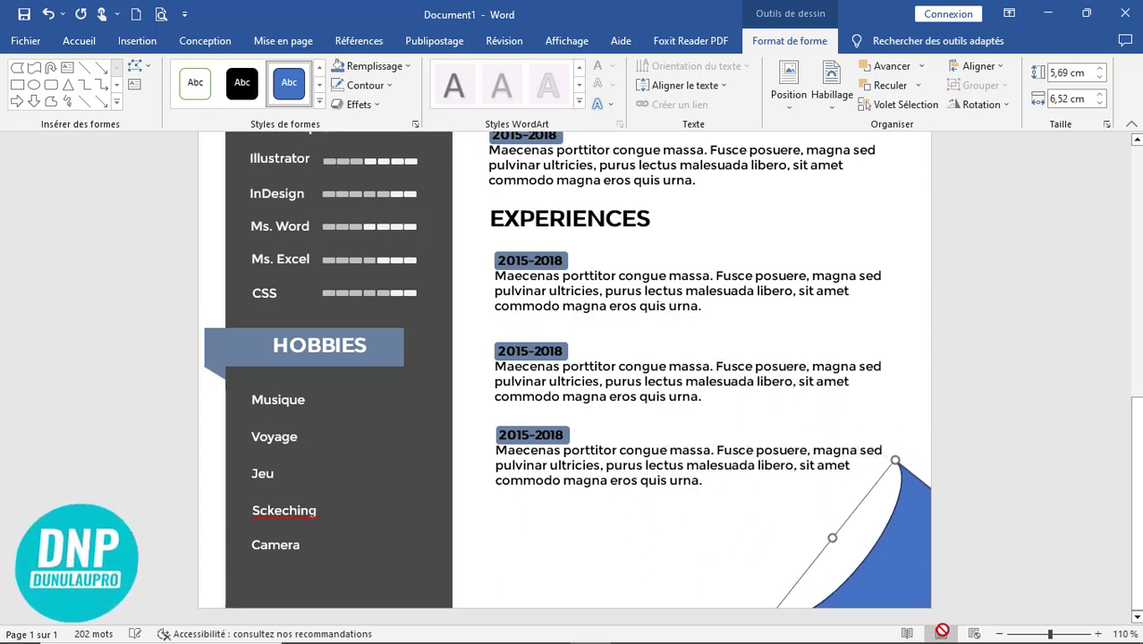
mouse_move(942, 631)
mouse_down()
mouse_move(921, 586)
mouse_move(930, 603)
mouse_up()
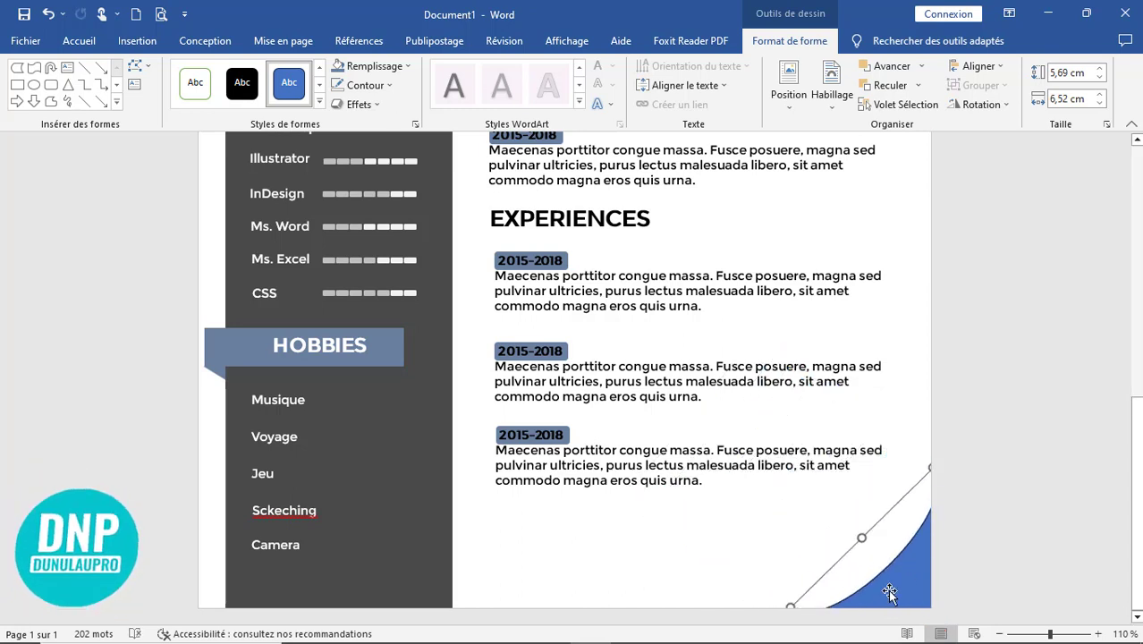
Give the curved shape a grey-blue fill with no outline.
click(365, 86)
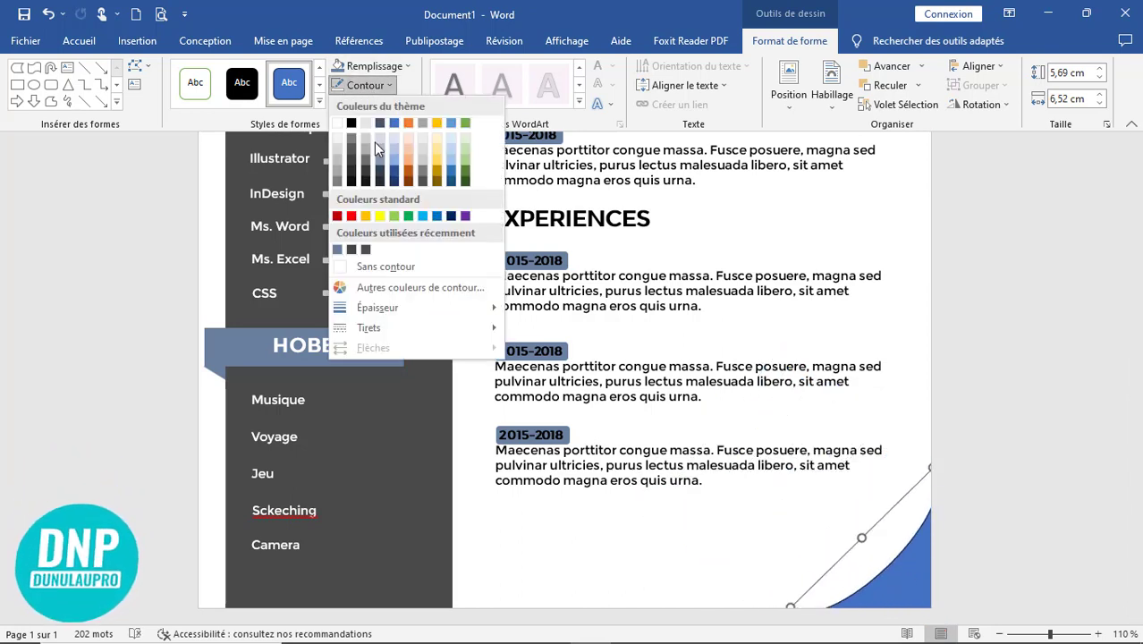
click(401, 265)
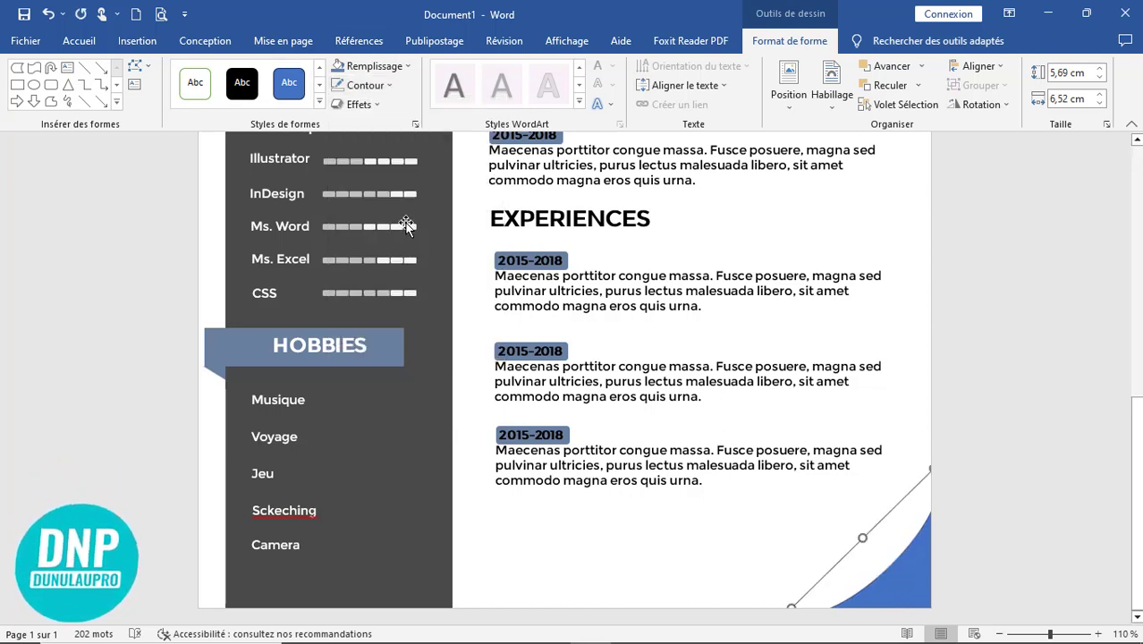
click(340, 67)
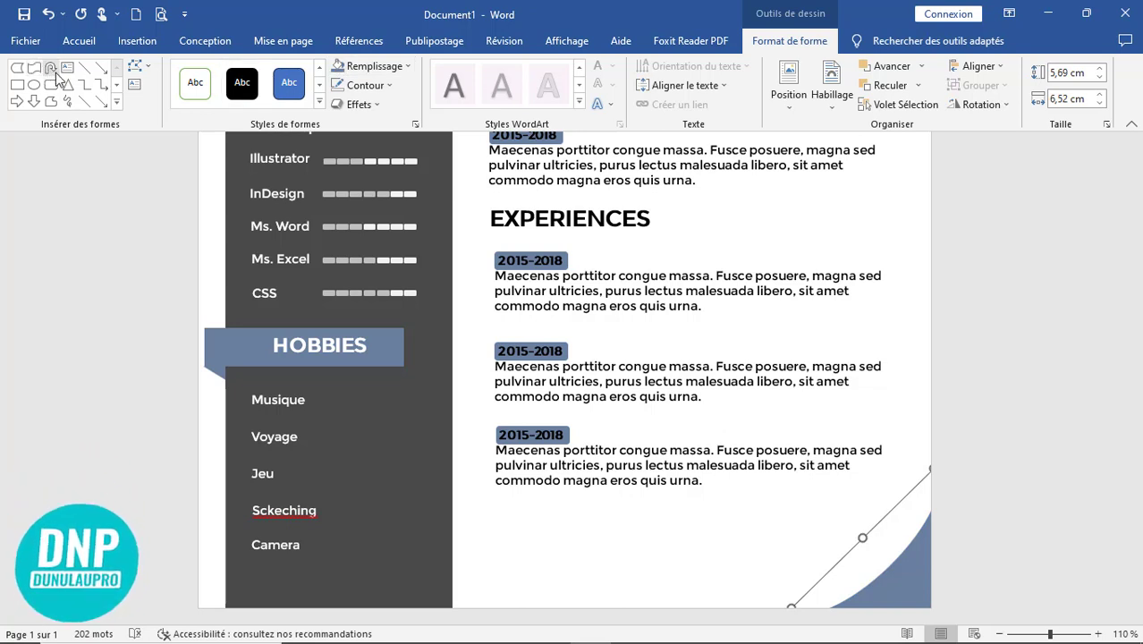
click(17, 84)
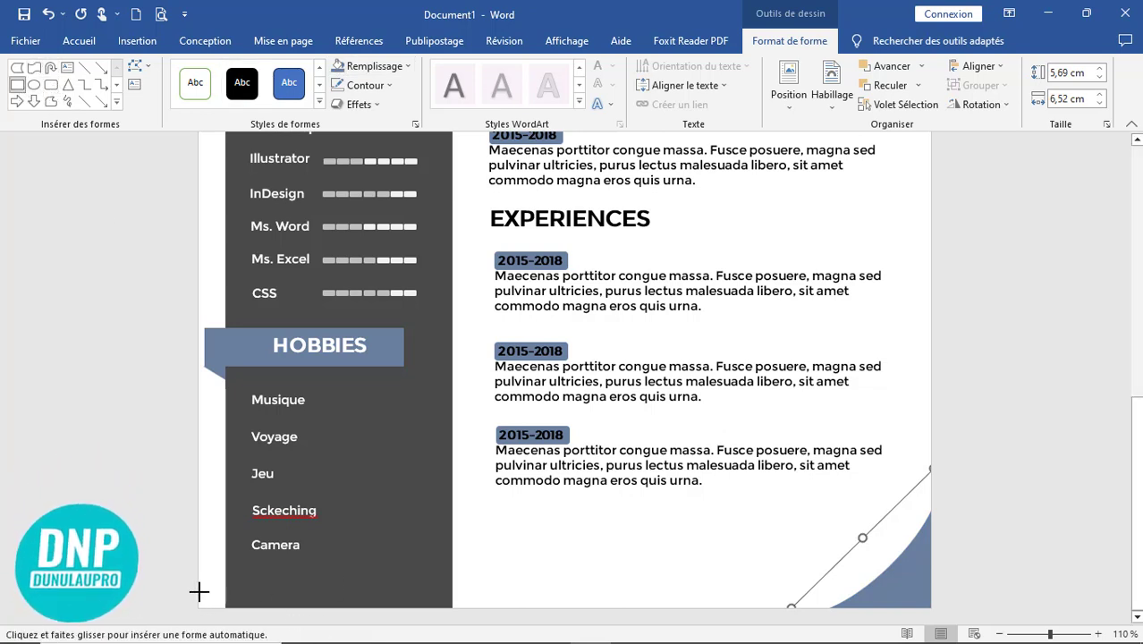
Draw a thin outline-free rectangle stretching across the bottom of the page.
drag(197, 589, 820, 632)
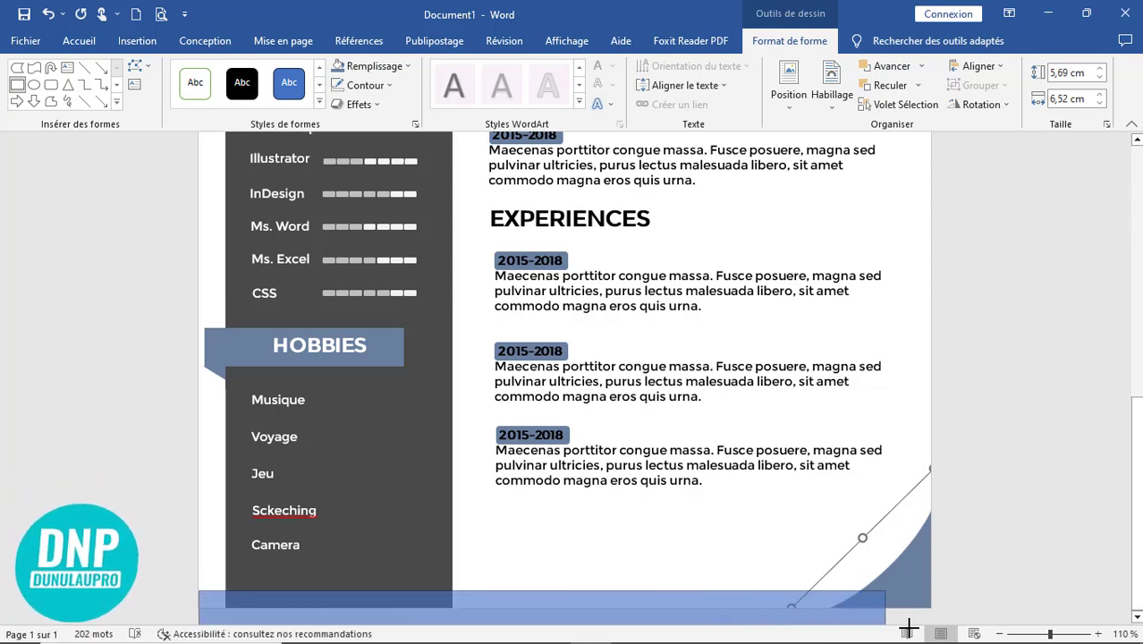
drag(909, 629, 978, 624)
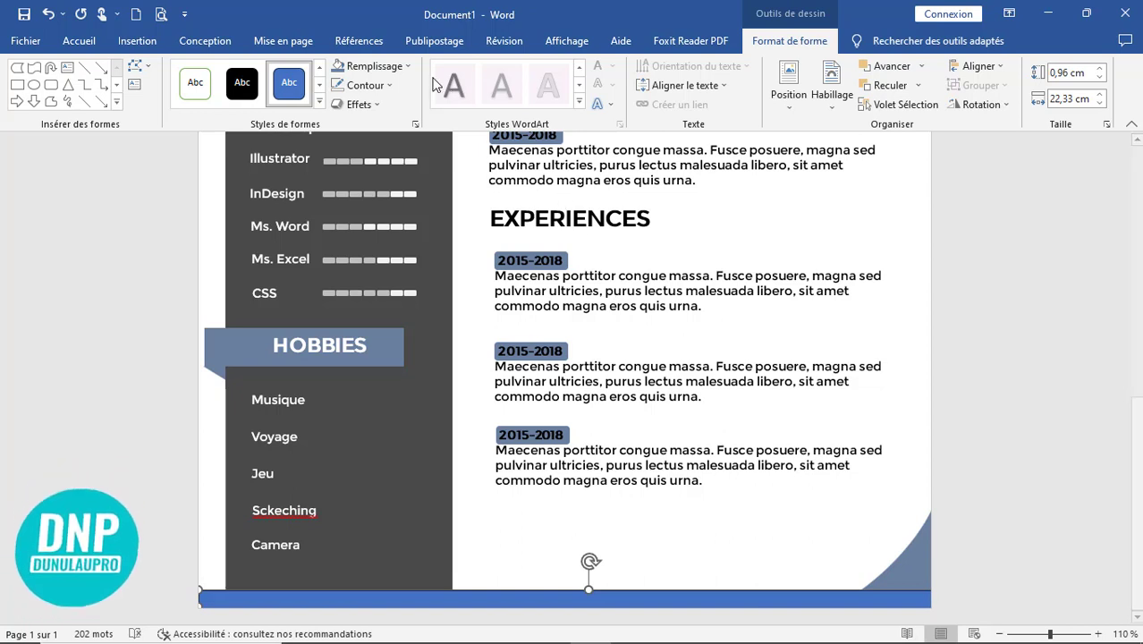
click(363, 85)
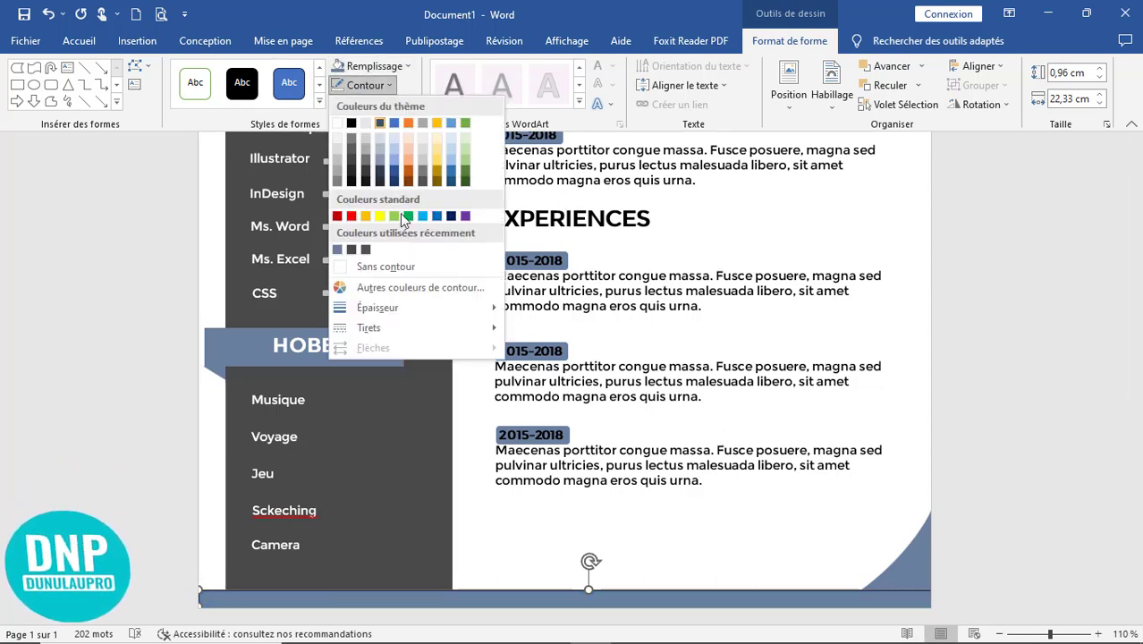
click(397, 269)
click(682, 465)
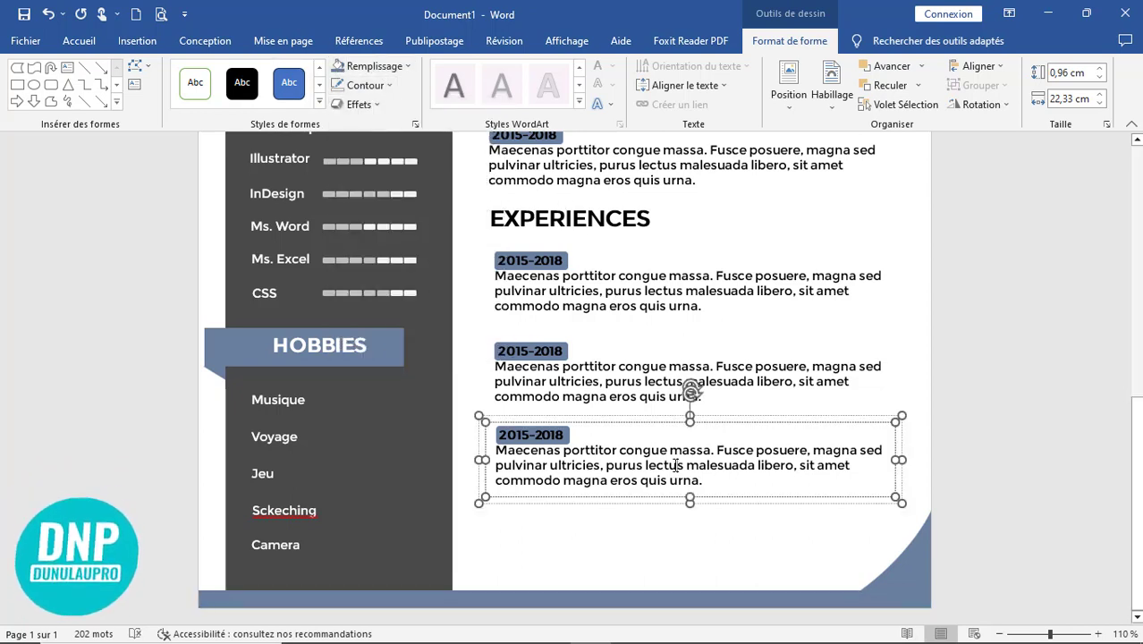
Make the bottom bar slightly taller and send it behind the sidebar.
click(836, 602)
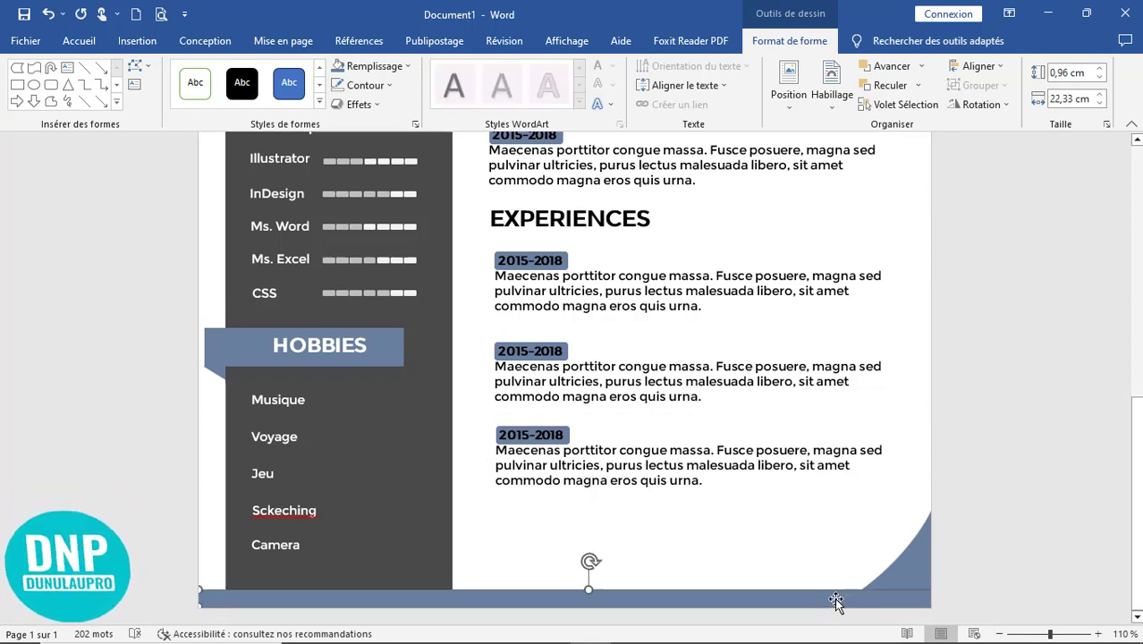
drag(590, 591, 593, 588)
right_click(595, 599)
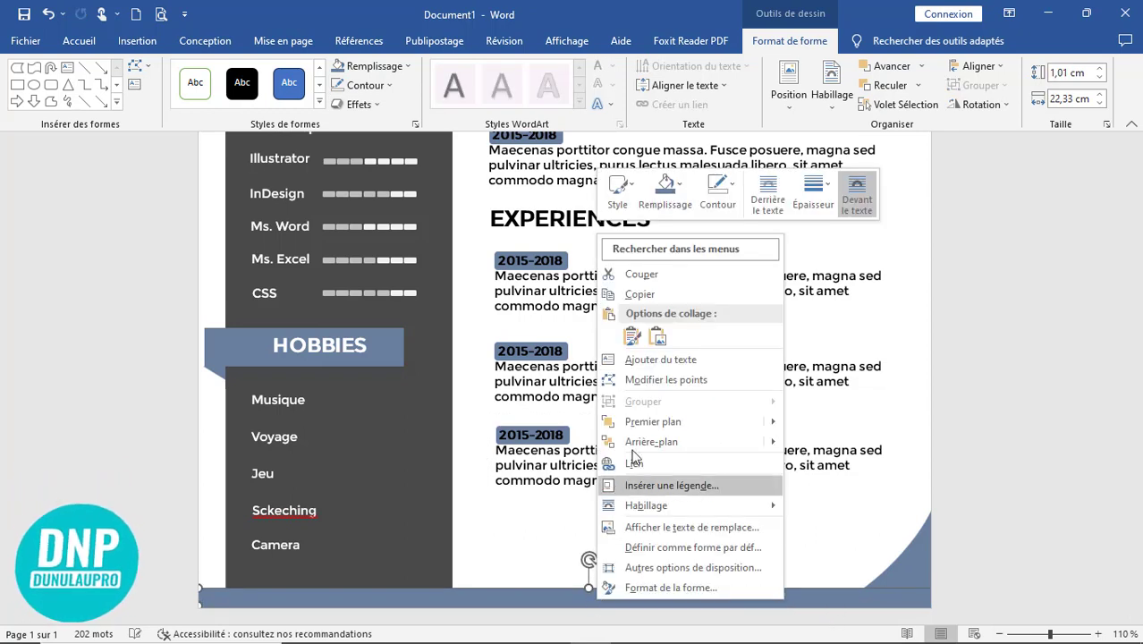
click(640, 441)
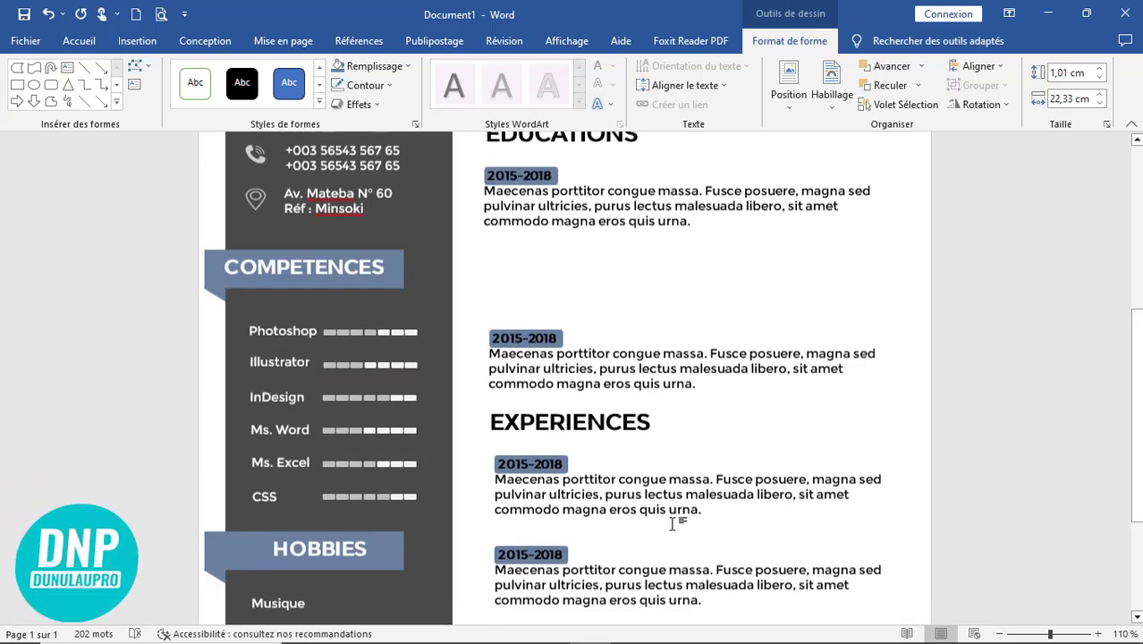
click(672, 523)
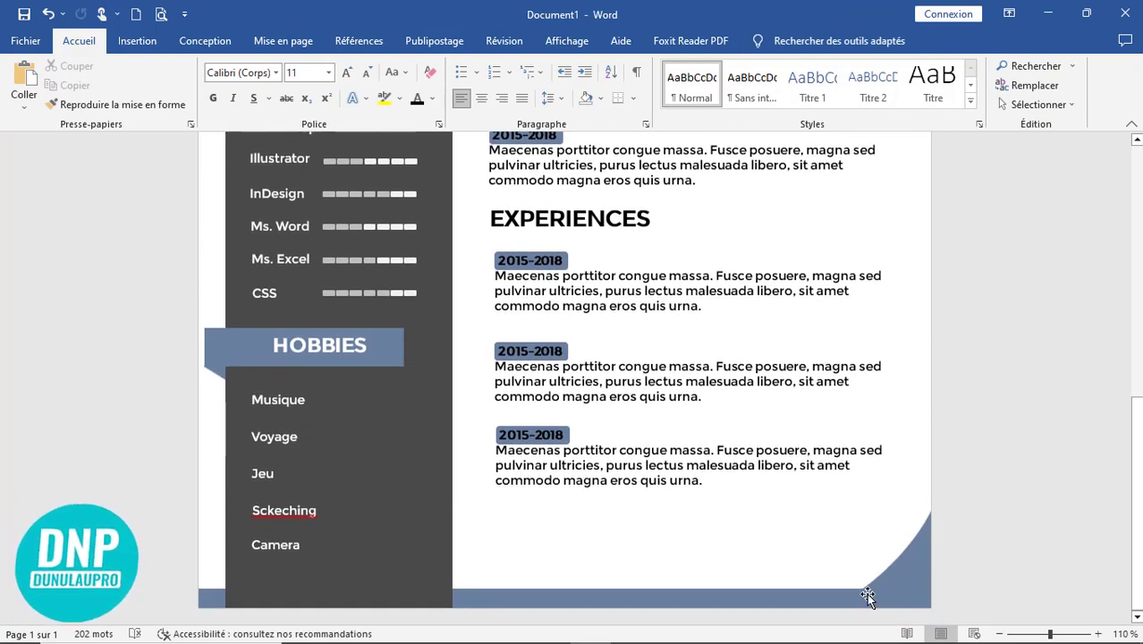
click(866, 593)
click(698, 583)
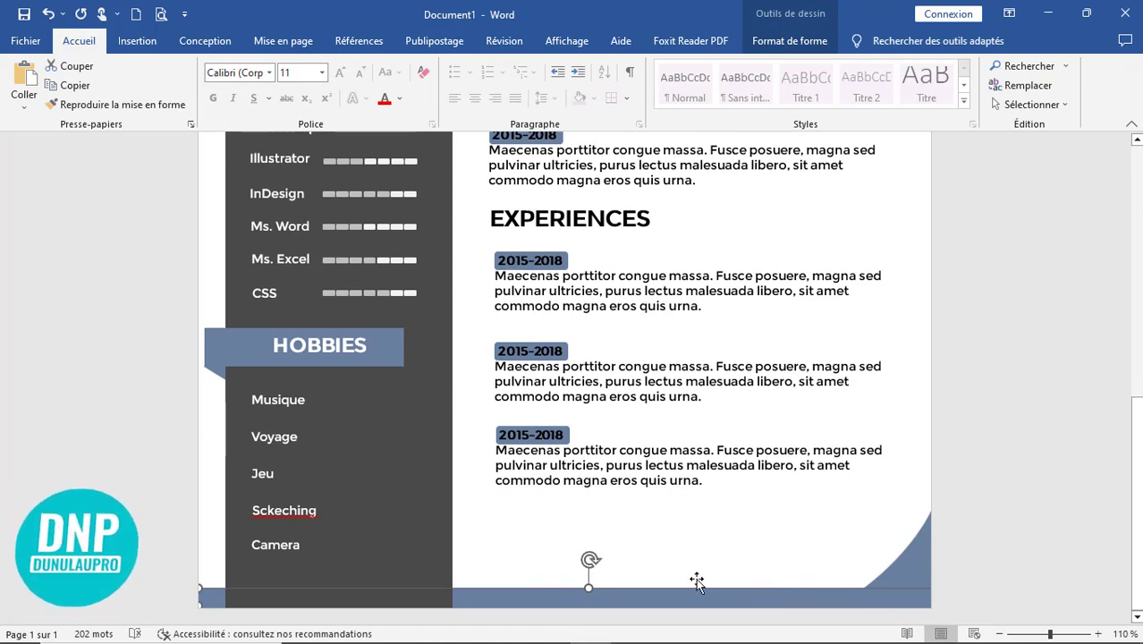
click(778, 540)
scroll(757, 524, up, 3)
scroll(758, 523, down, 2)
click(137, 40)
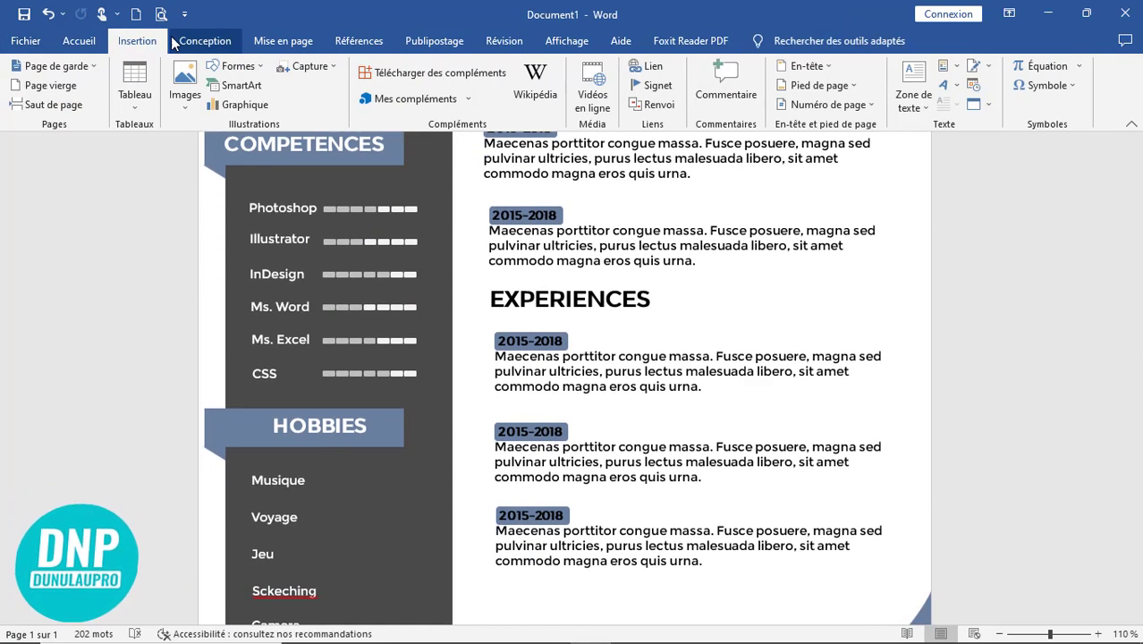
Draw a circle in the page's bottom-right corner over the curved shape.
click(237, 67)
click(330, 100)
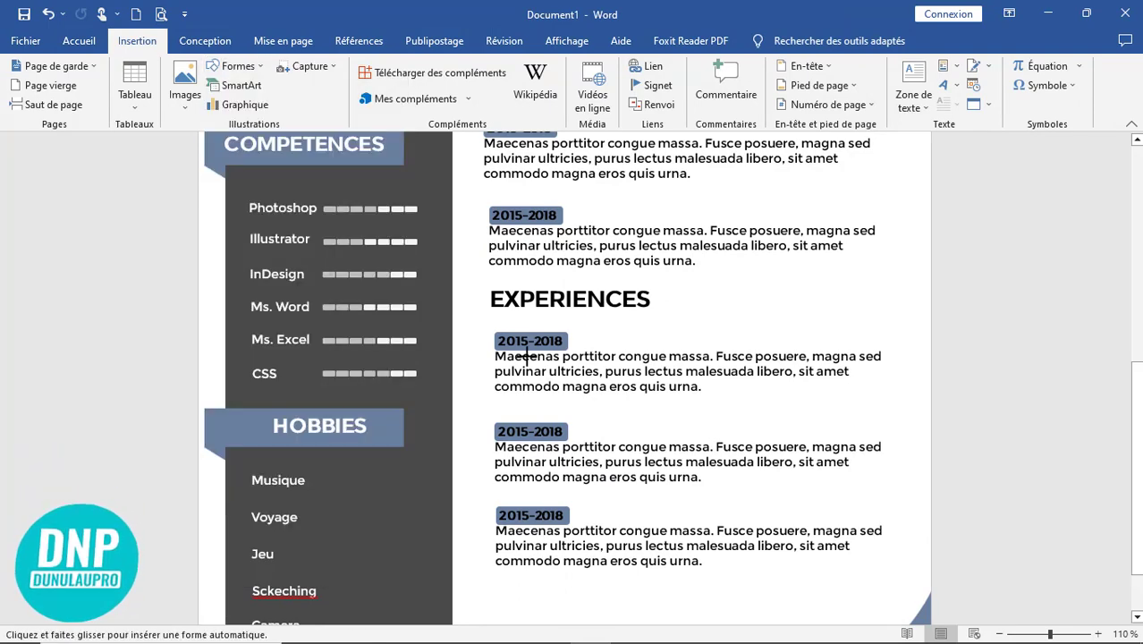
scroll(833, 548, down, 2)
mouse_move(831, 507)
mouse_down()
mouse_move(889, 585)
mouse_move(919, 583)
mouse_up()
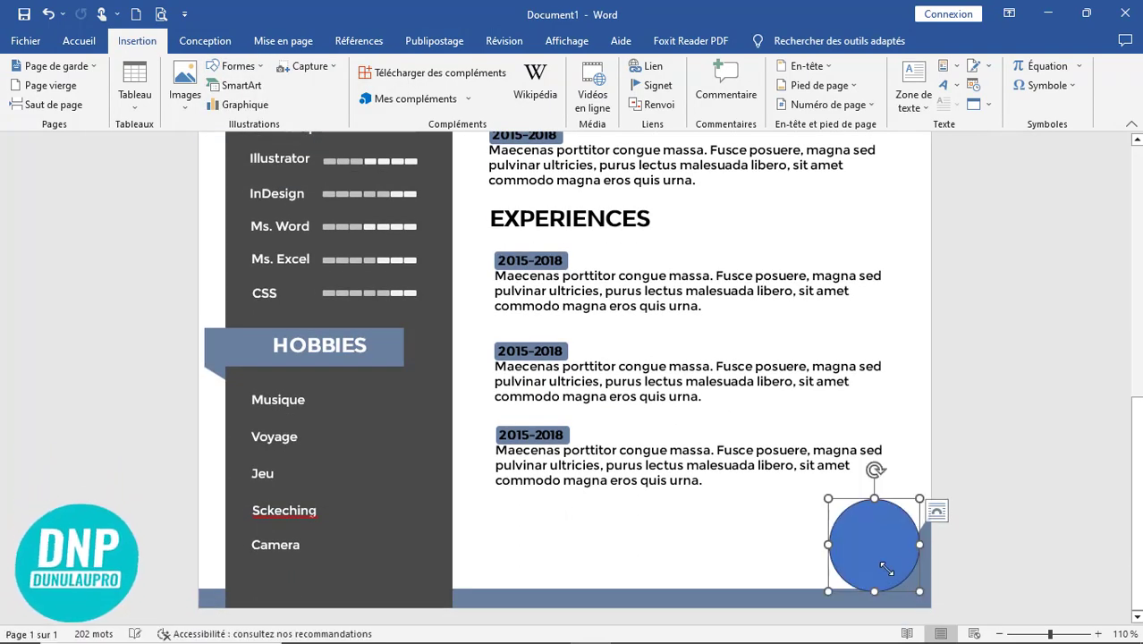
drag(881, 550, 857, 556)
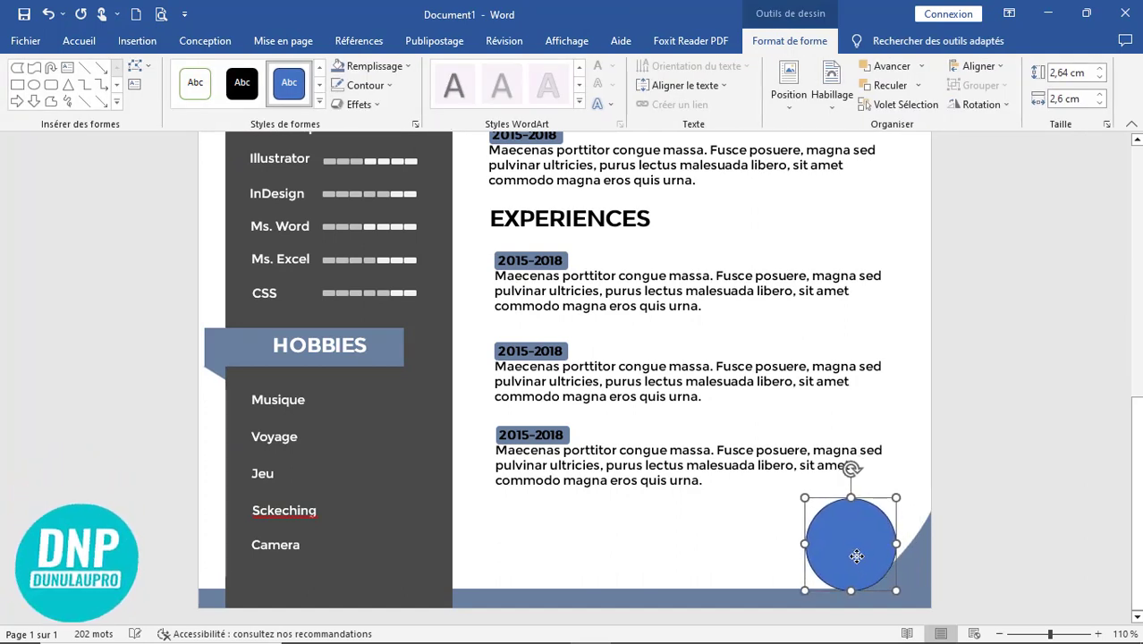
Fill the circle with light grey and remove its outline.
click(371, 66)
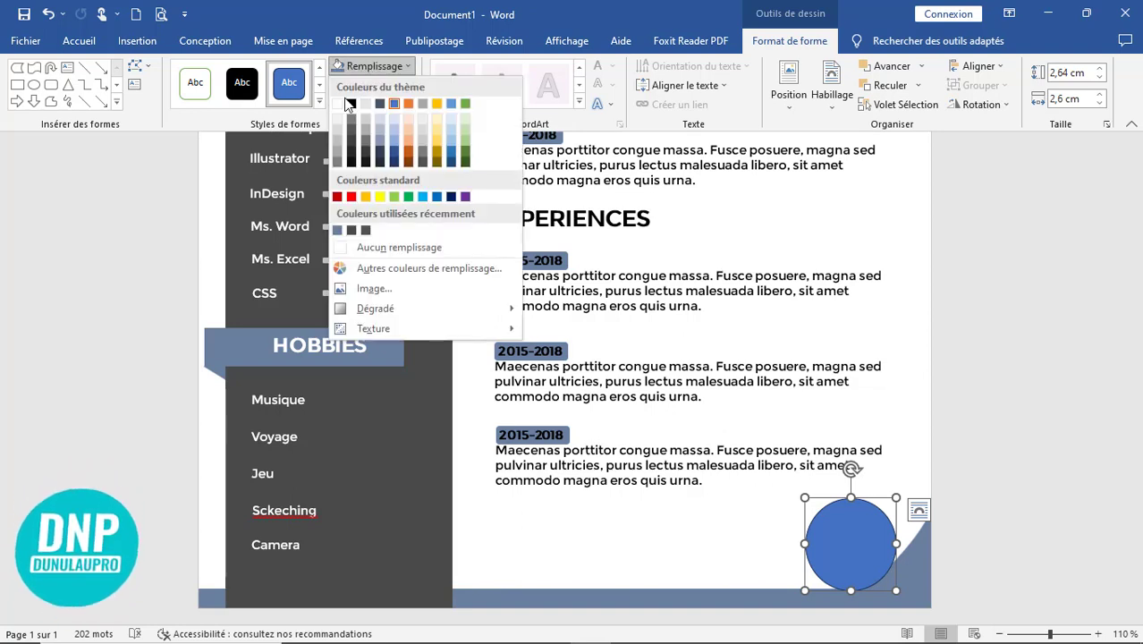
click(337, 146)
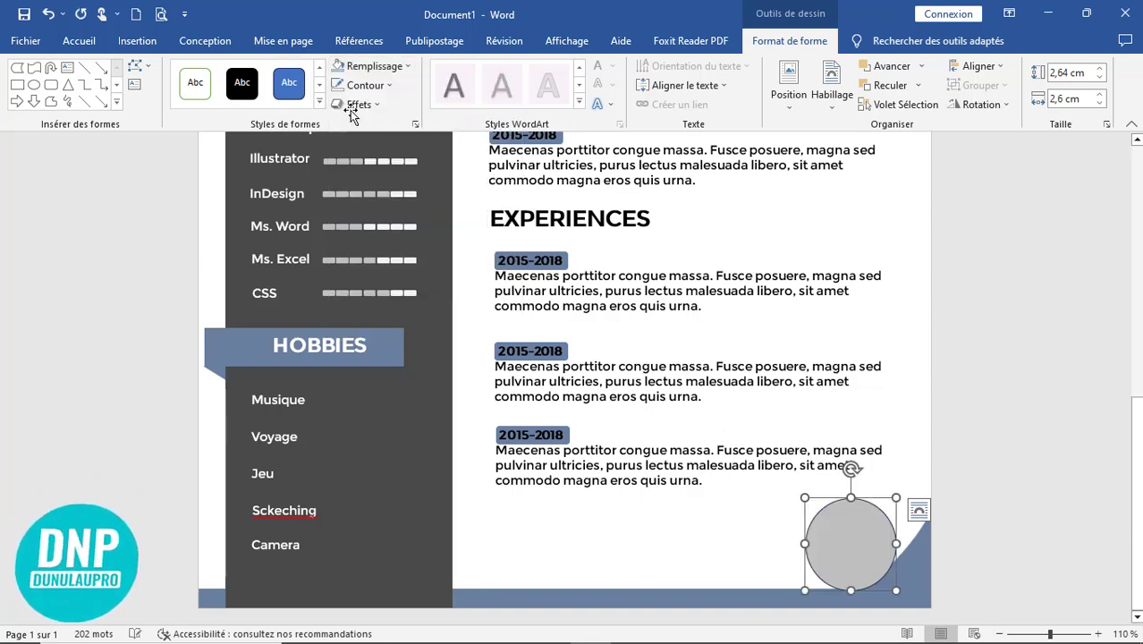
click(363, 88)
click(385, 269)
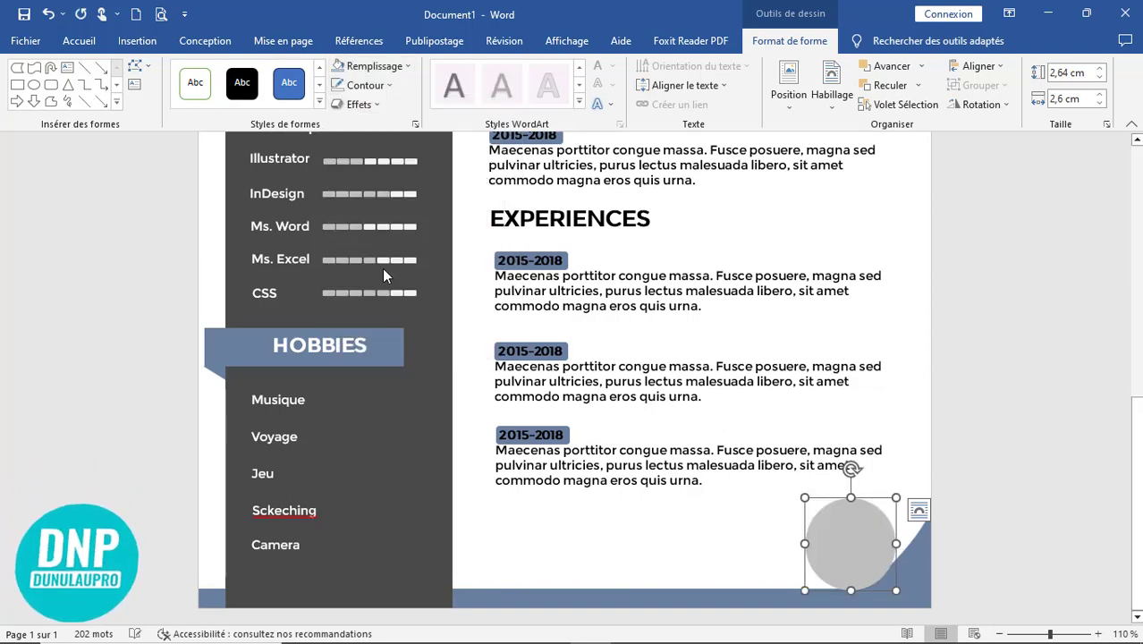
click(367, 66)
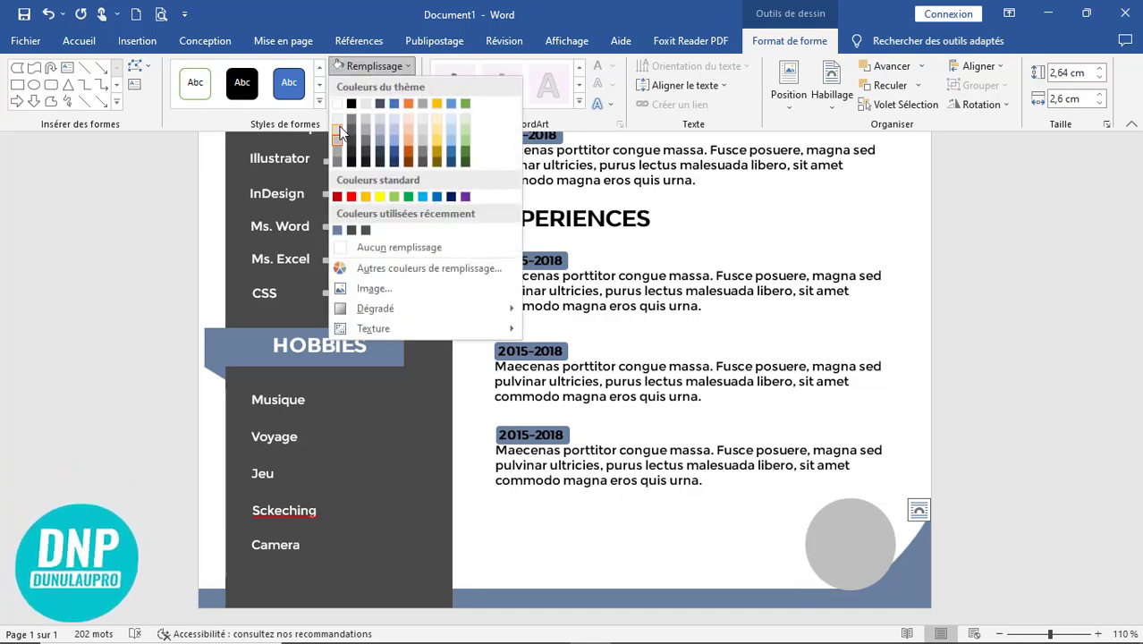
click(338, 133)
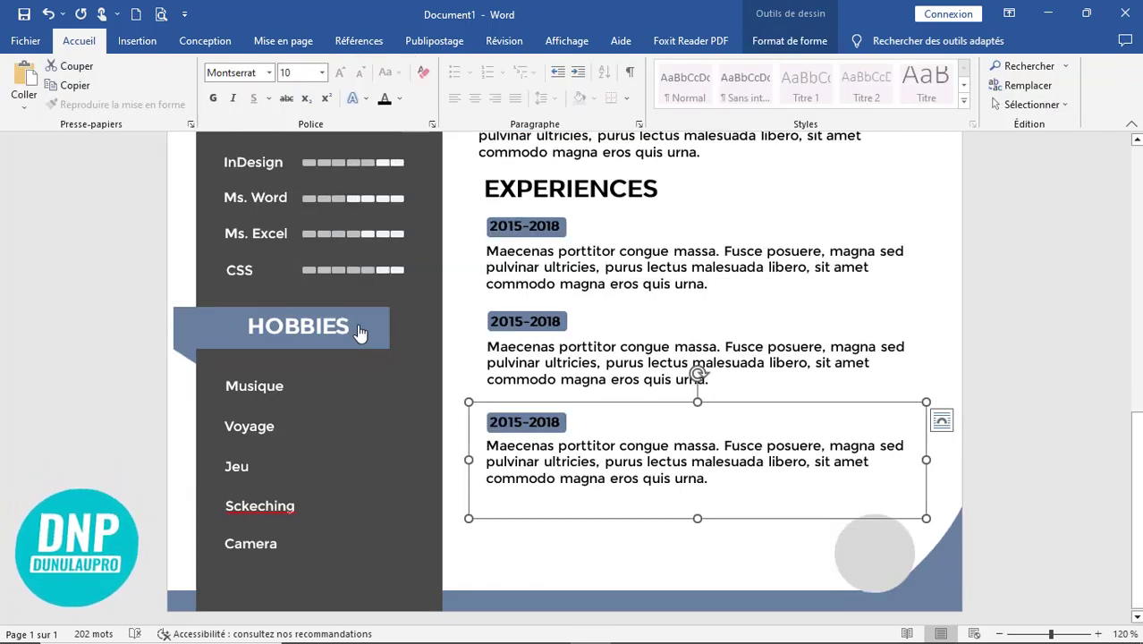
Deselect the experience text box and zoom out to 50% to see the full CV page.
click(885, 202)
scroll(584, 246, down, 2)
scroll(584, 246, down, 1)
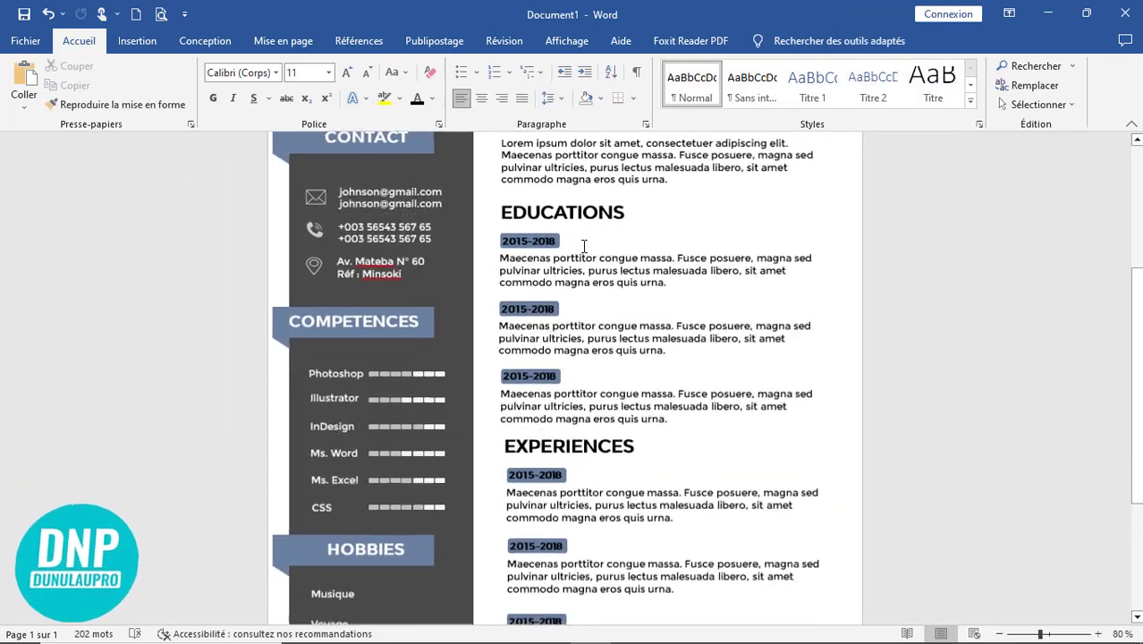
scroll(584, 246, down, 1)
scroll(584, 246, down, 2)
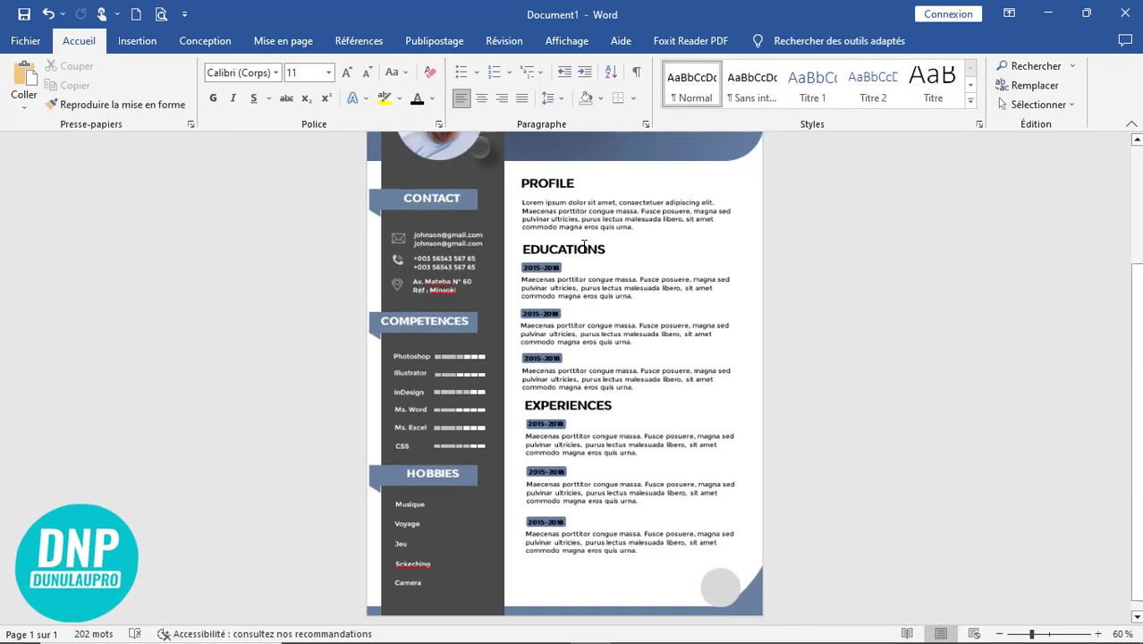
scroll(584, 246, down, 1)
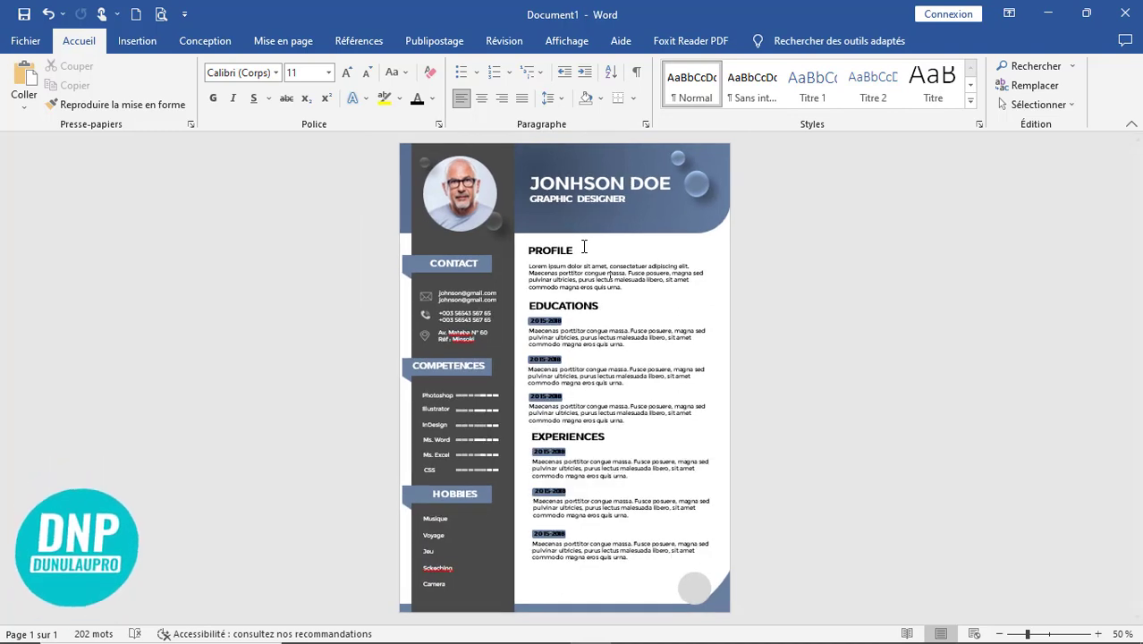
Collapse the ribbon so only the tab names remain above the page.
click(1131, 126)
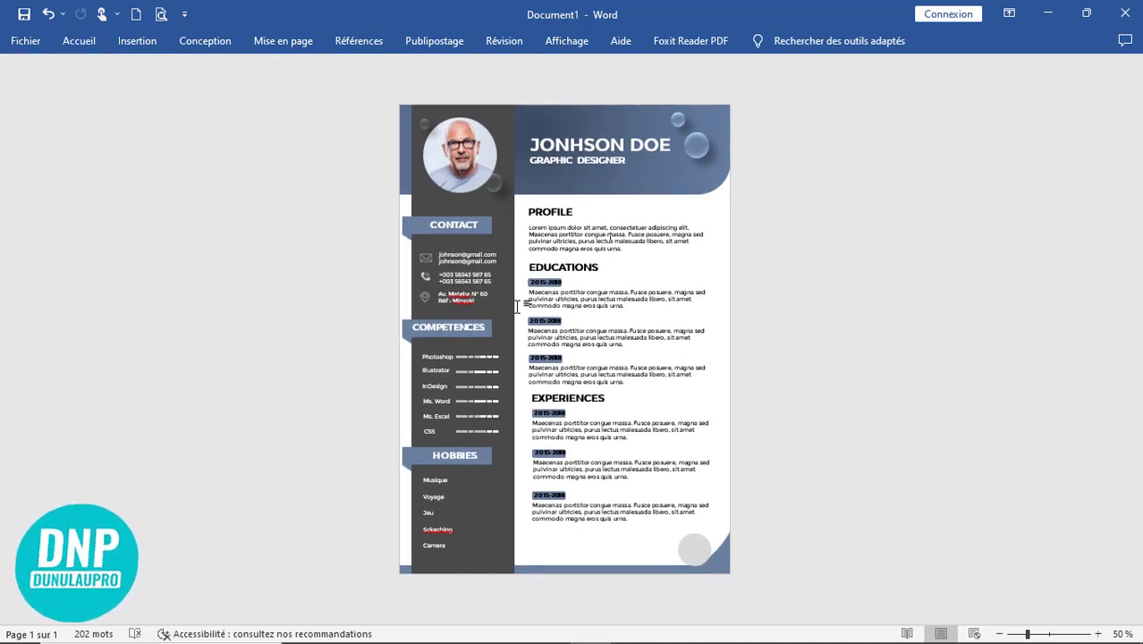
click(440, 531)
click(1009, 14)
click(1010, 163)
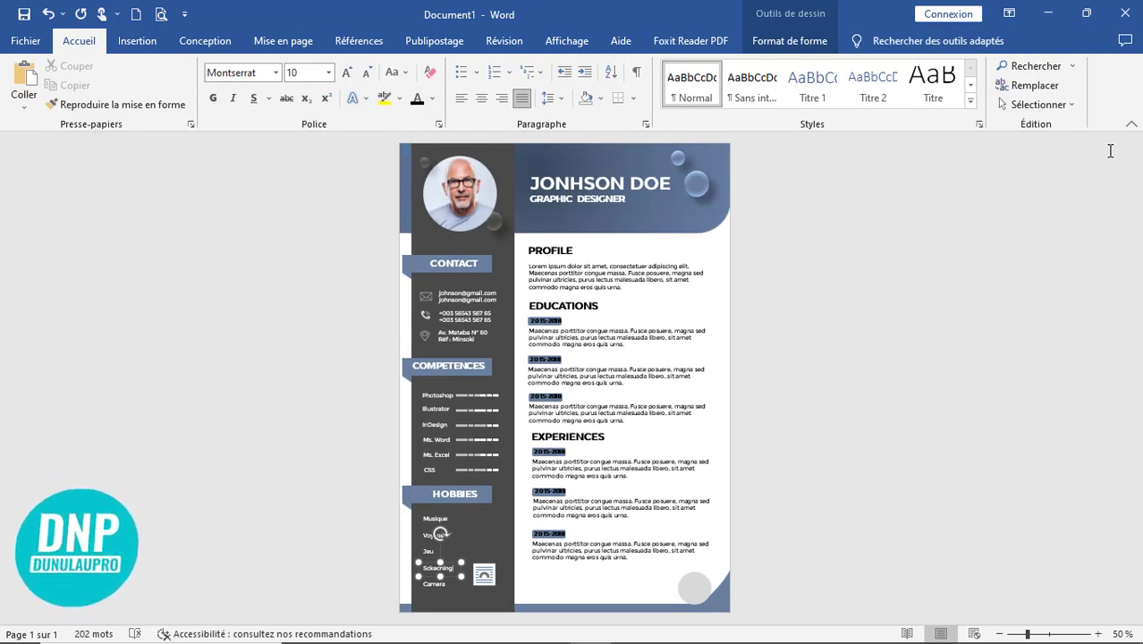
click(1131, 127)
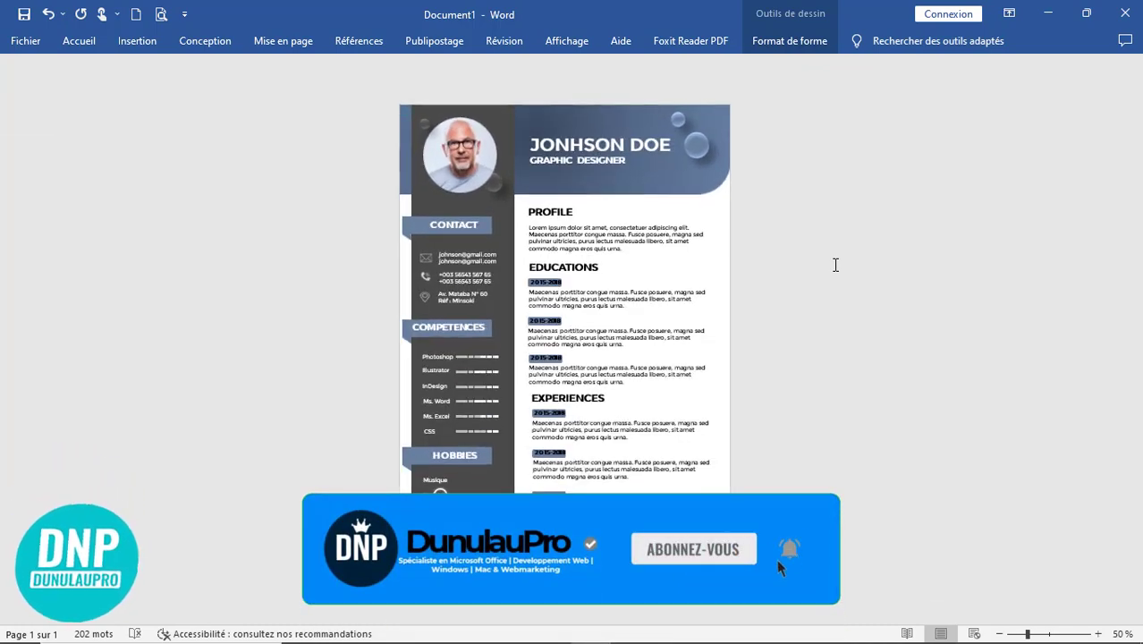
scroll(836, 265, up, 1)
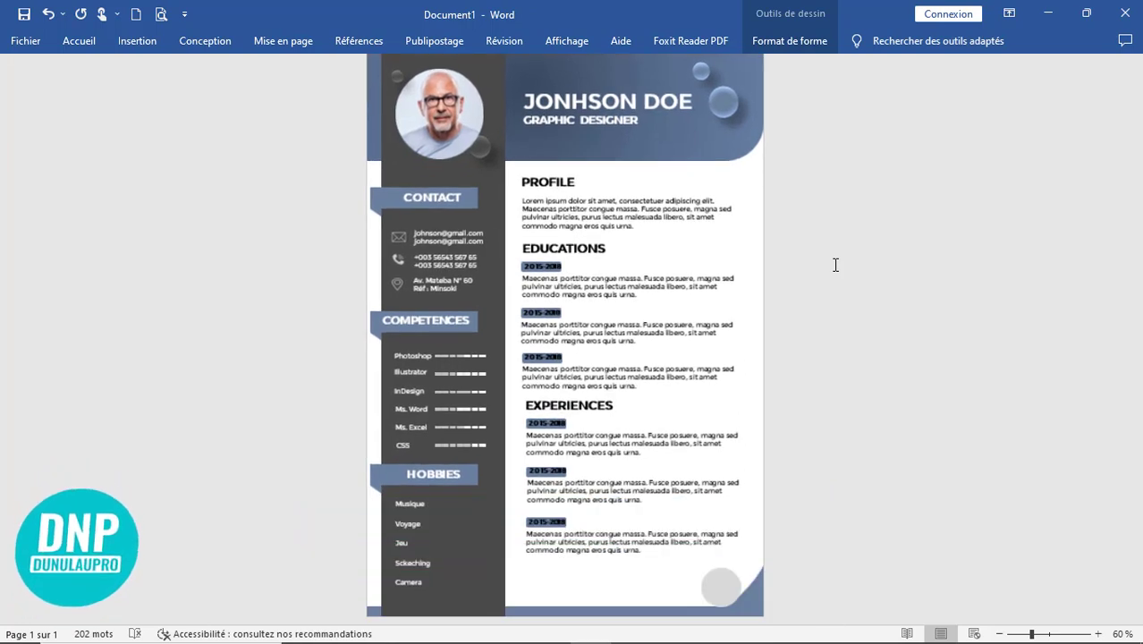
scroll(836, 264, down, 1)
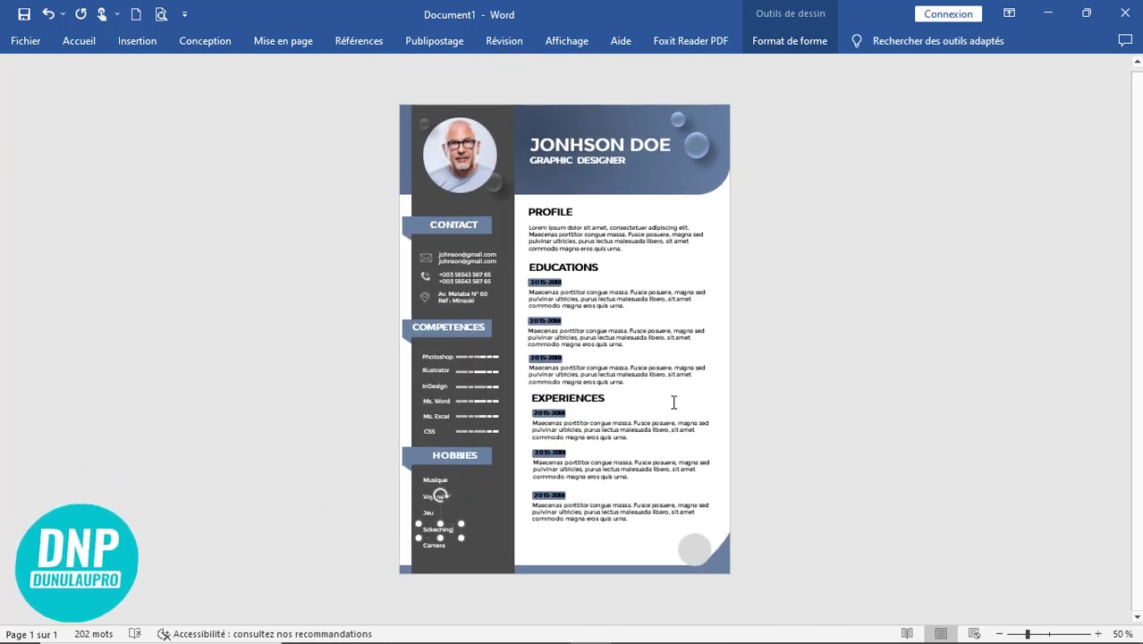